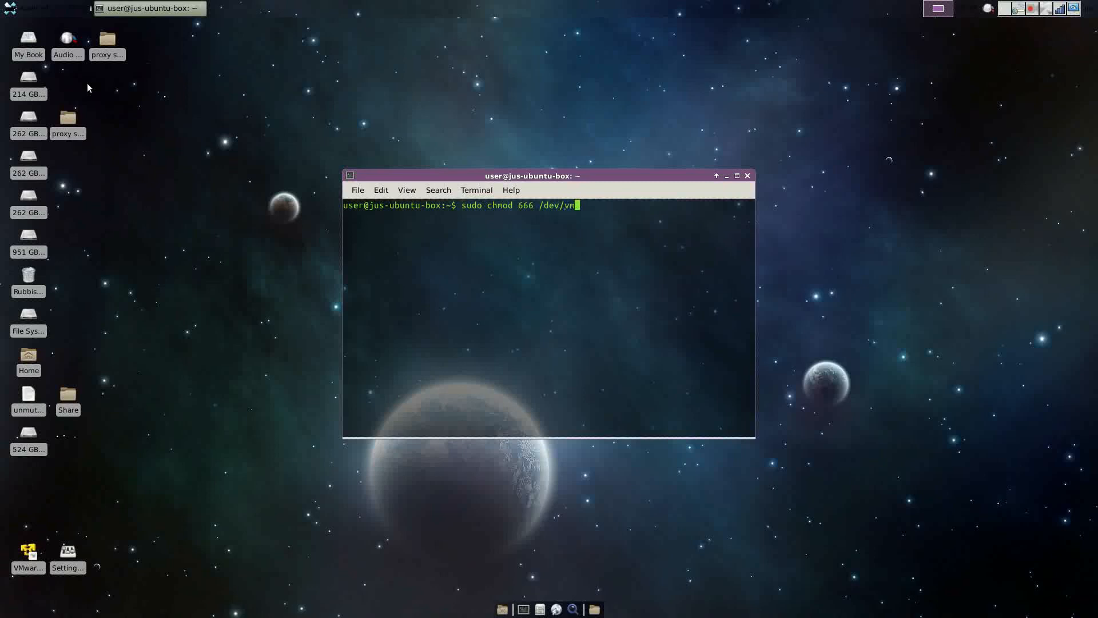
# Make /dev/vmnet0 world-writable with sudo chmod 666, authorising with the admin password, and minimise the terminal.
pyautogui.press('Return')
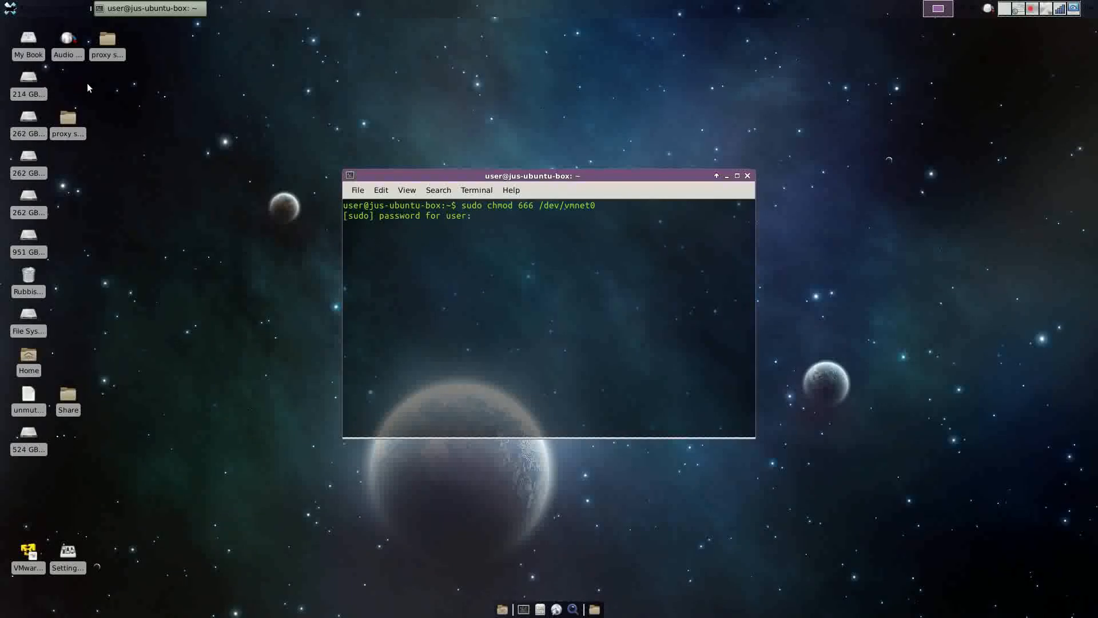
pyautogui.press('Return')
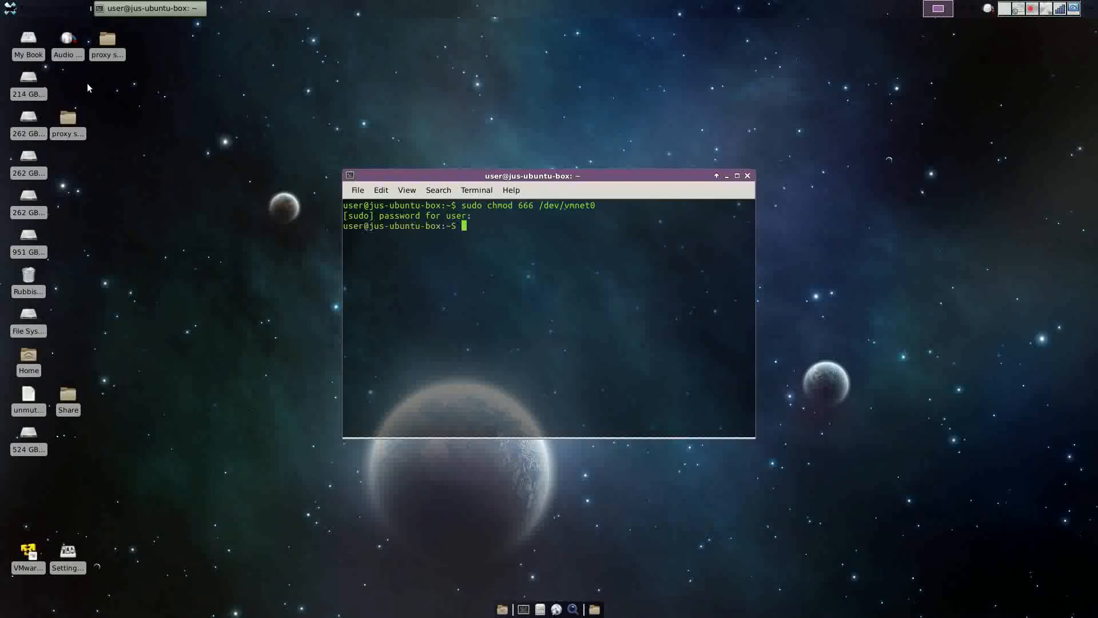
pyautogui.click(727, 176)
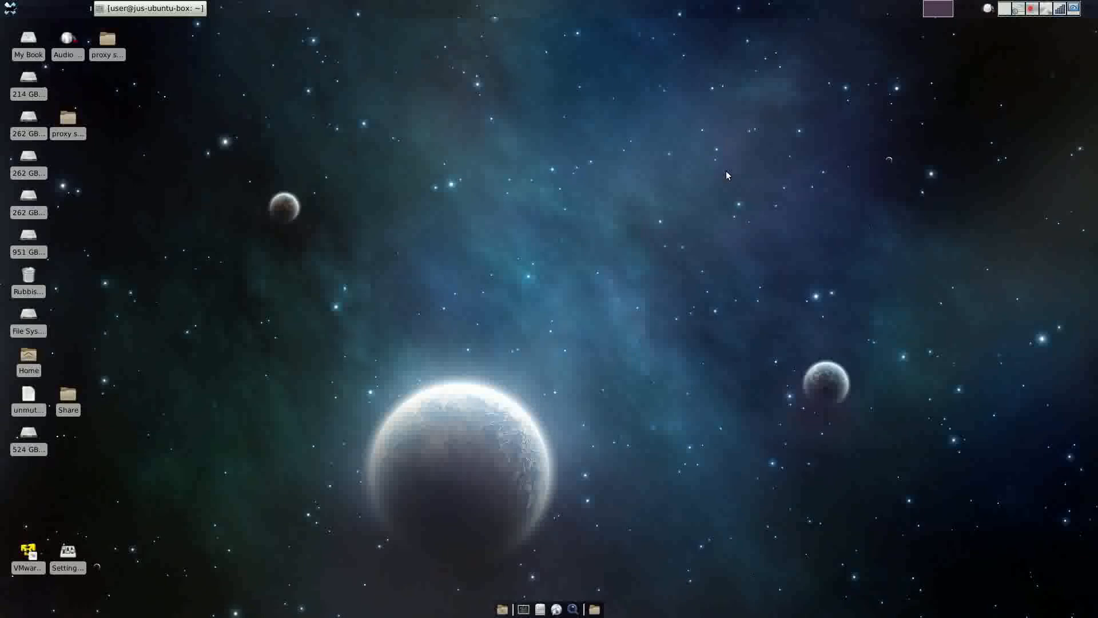
# Launch VMware Workstation Player and start creating a new virtual machine.
pyautogui.doubleClick(27, 549)
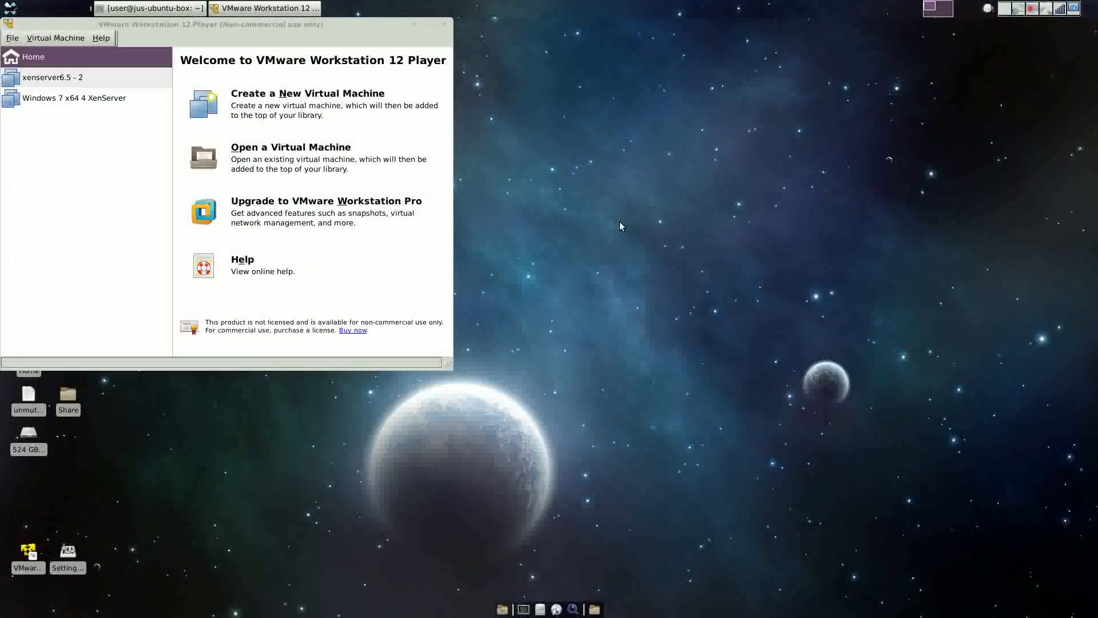
pyautogui.click(16, 41)
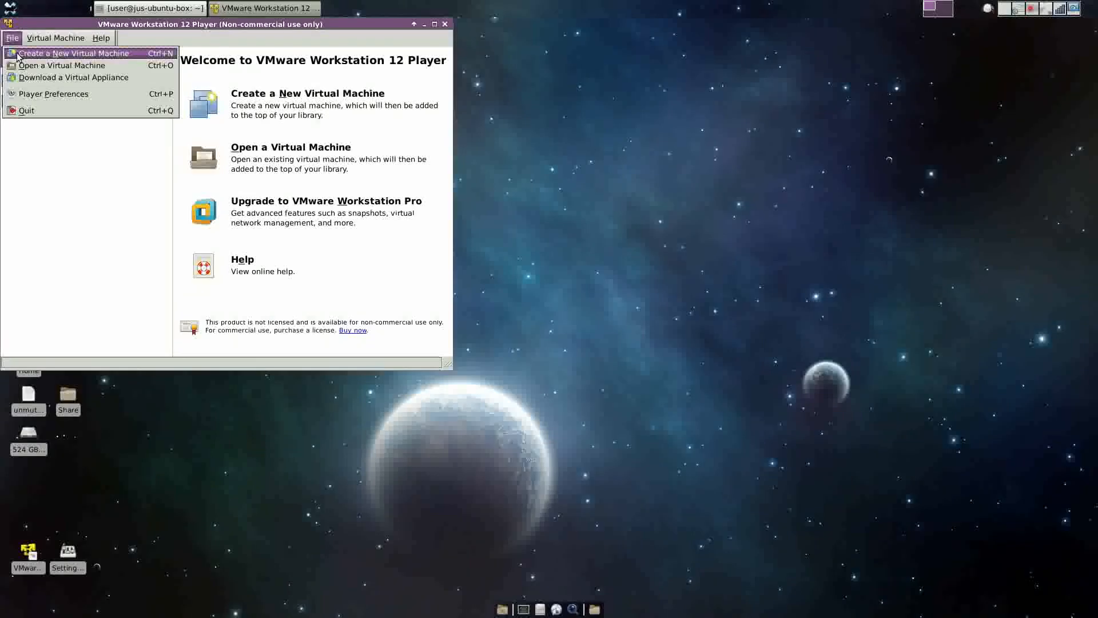
pyautogui.click(19, 54)
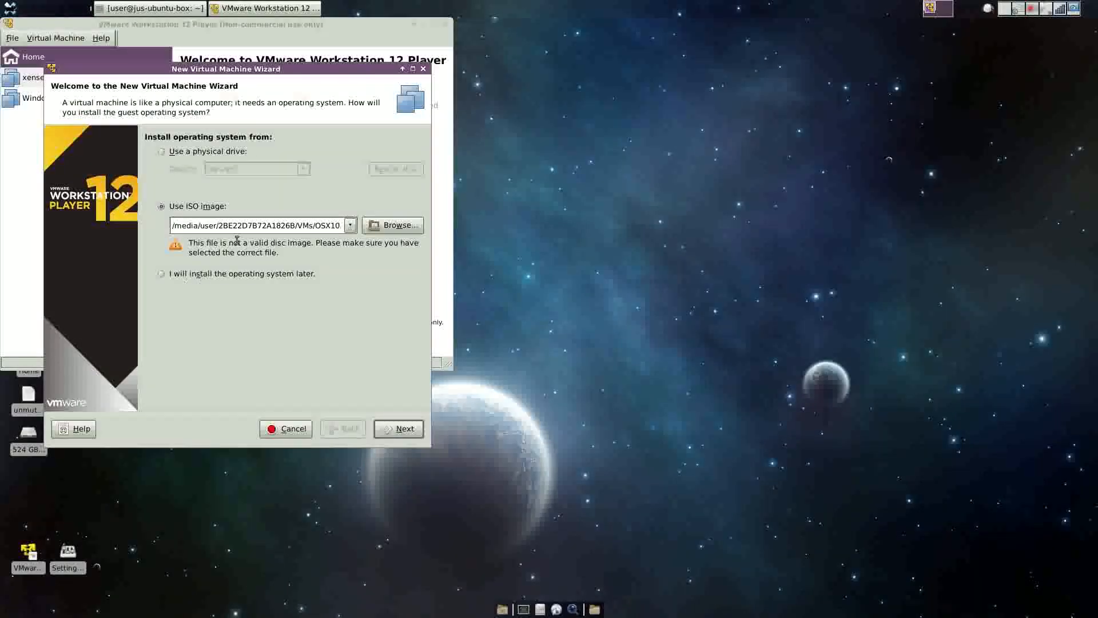
# Use XenServer-6.5.0-xenserver.org-install-cd.iso from Downloads/xenserver as the installer disc image.
pyautogui.click(394, 225)
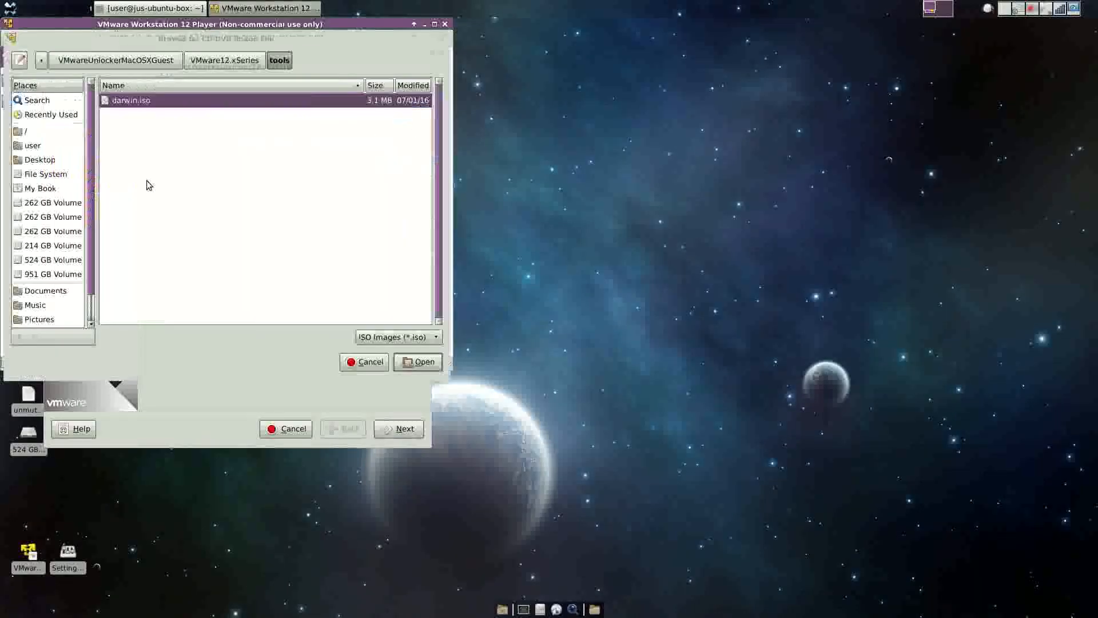
pyautogui.moveTo(91, 235); pyautogui.dragTo(91, 310)
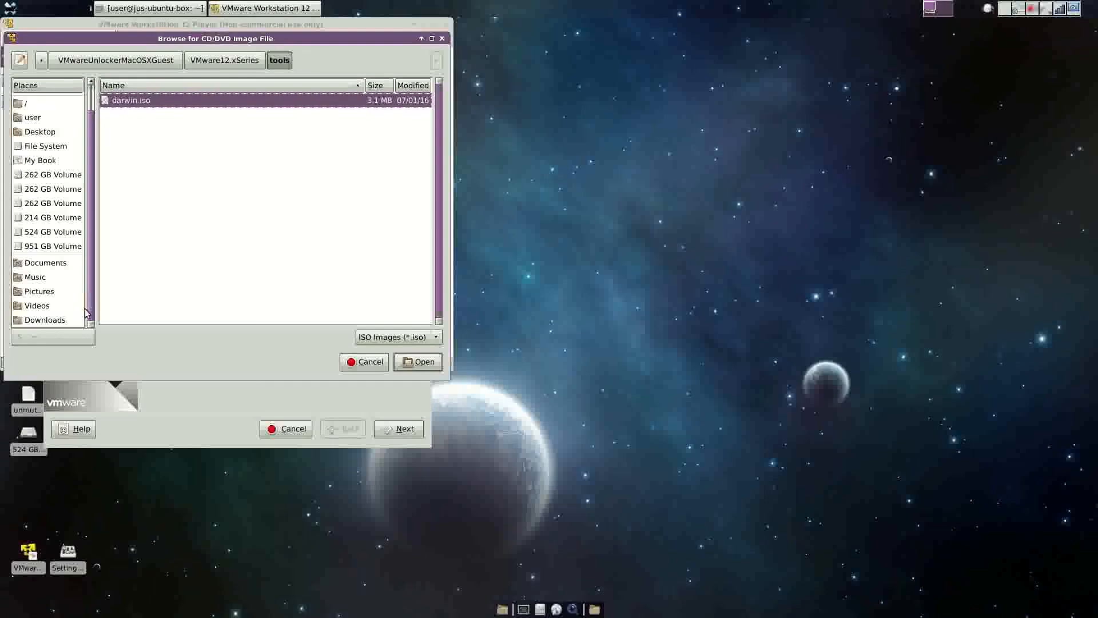
pyautogui.click(46, 320)
pyautogui.doubleClick(126, 102)
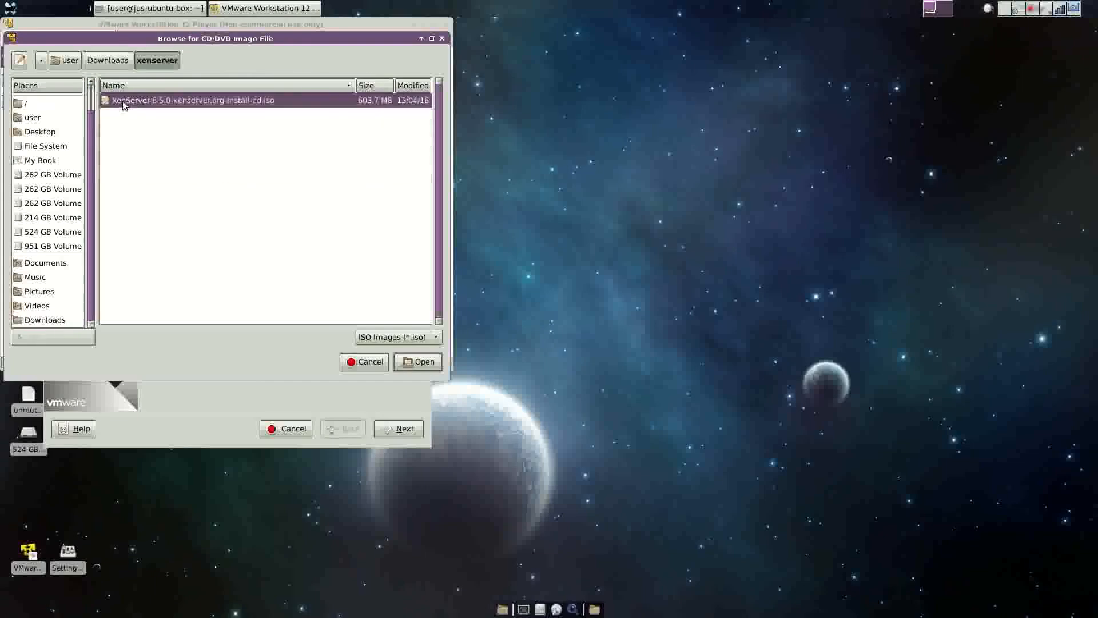
pyautogui.doubleClick(126, 102)
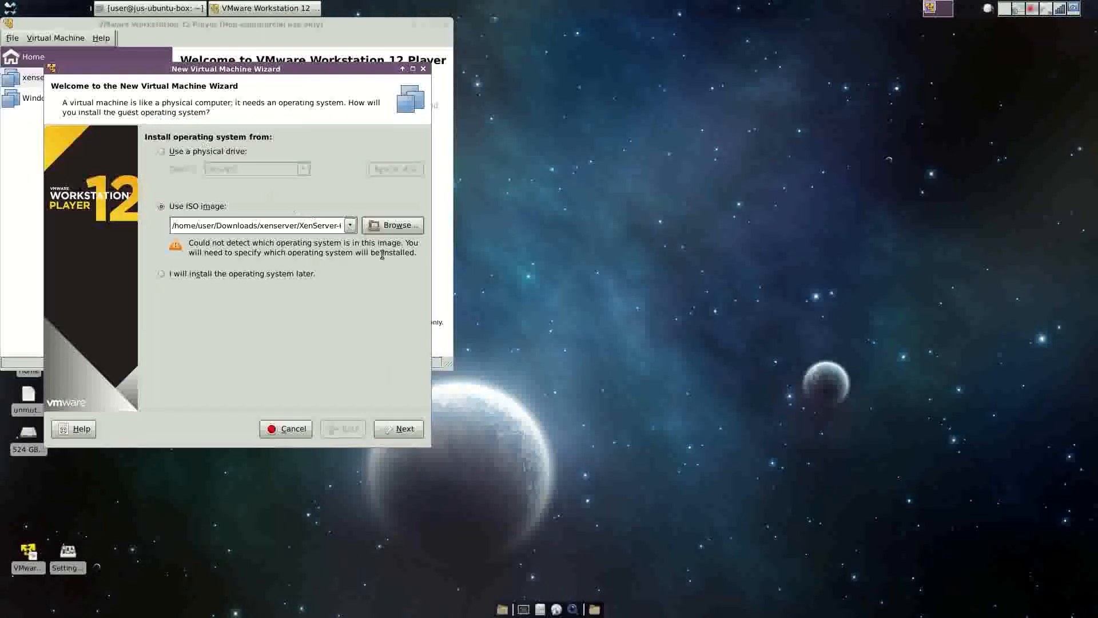
pyautogui.click(393, 429)
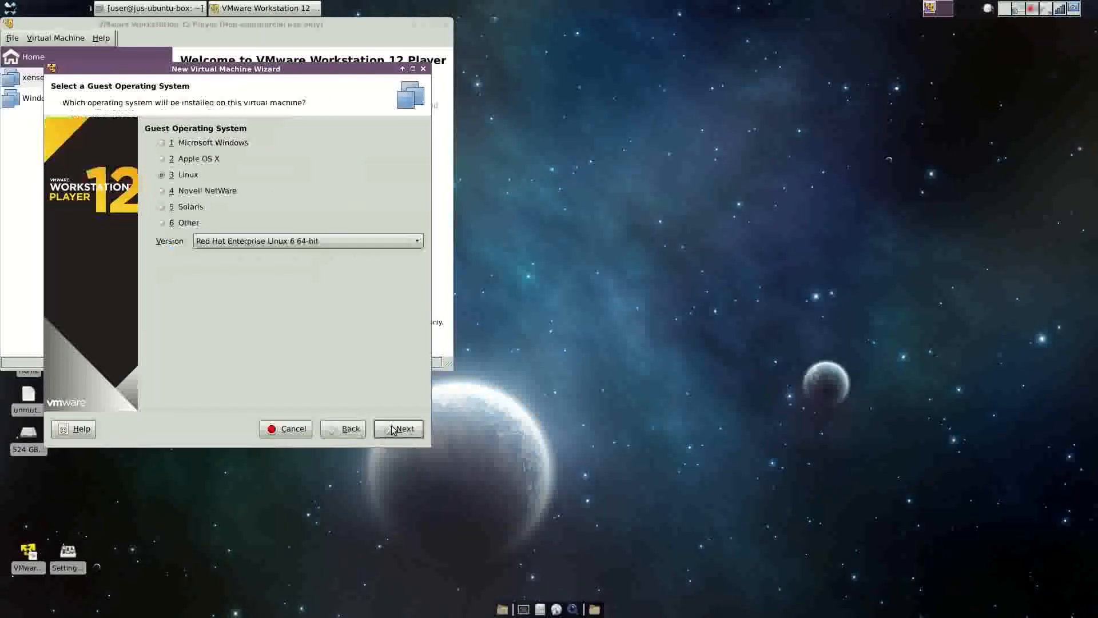
# Set the guest OS to Red Hat Enterprise Linux 6 64-bit and name the VM 'Xenserver6.5 - 3'.
pyautogui.click(279, 247)
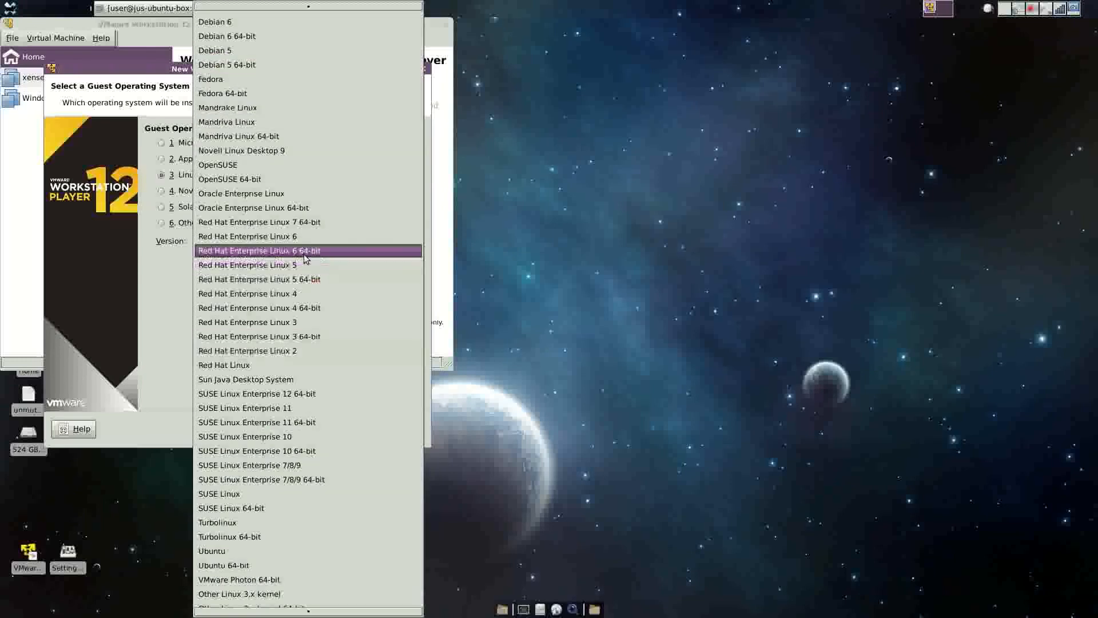
pyautogui.click(304, 250)
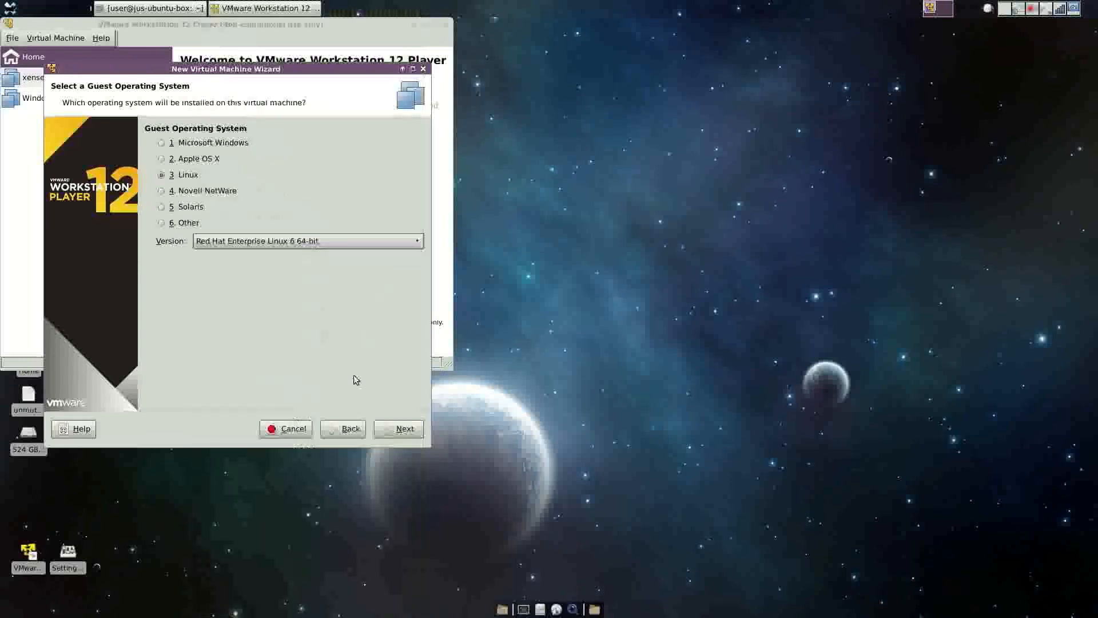
pyautogui.click(392, 431)
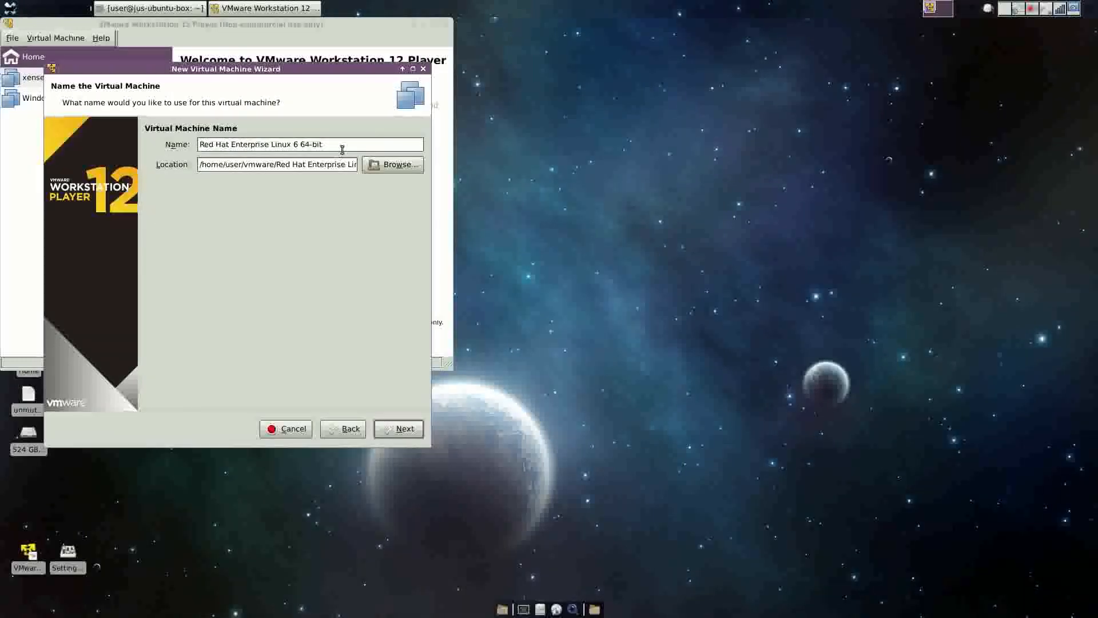
pyautogui.moveTo(338, 144); pyautogui.dragTo(167, 130)
pyautogui.write('X')
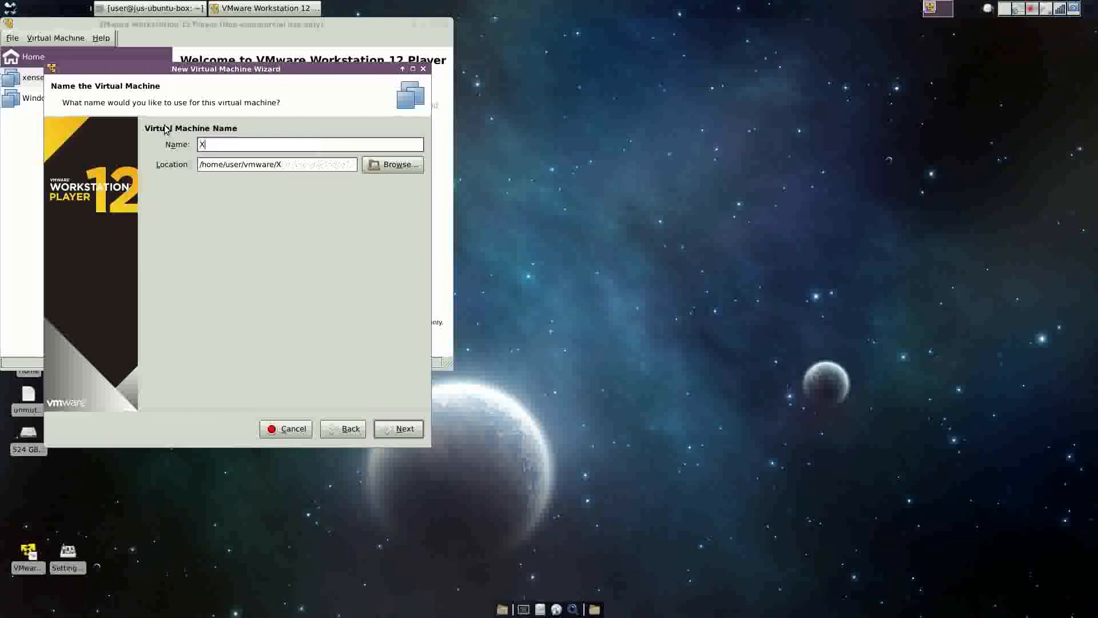
pyautogui.write('enserver6.5 - 3')
pyautogui.click(400, 429)
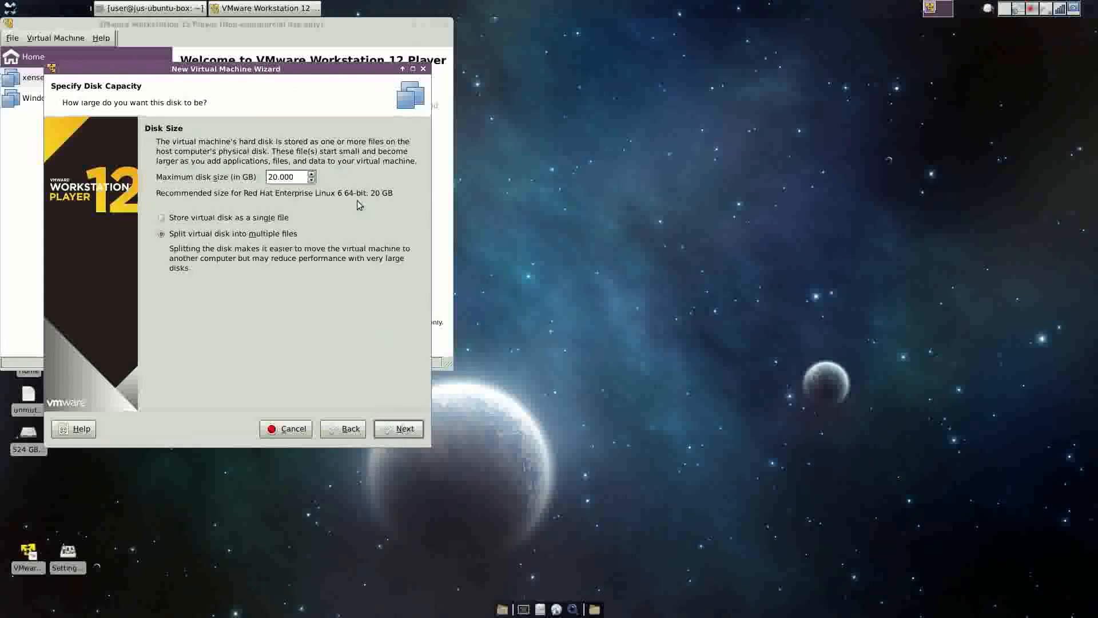
# Give the VM a 500 GB virtual disk stored as a single file.
pyautogui.click(272, 176)
pyautogui.press('BackSpace')
pyautogui.write('50')
pyautogui.click(197, 218)
pyautogui.click(397, 436)
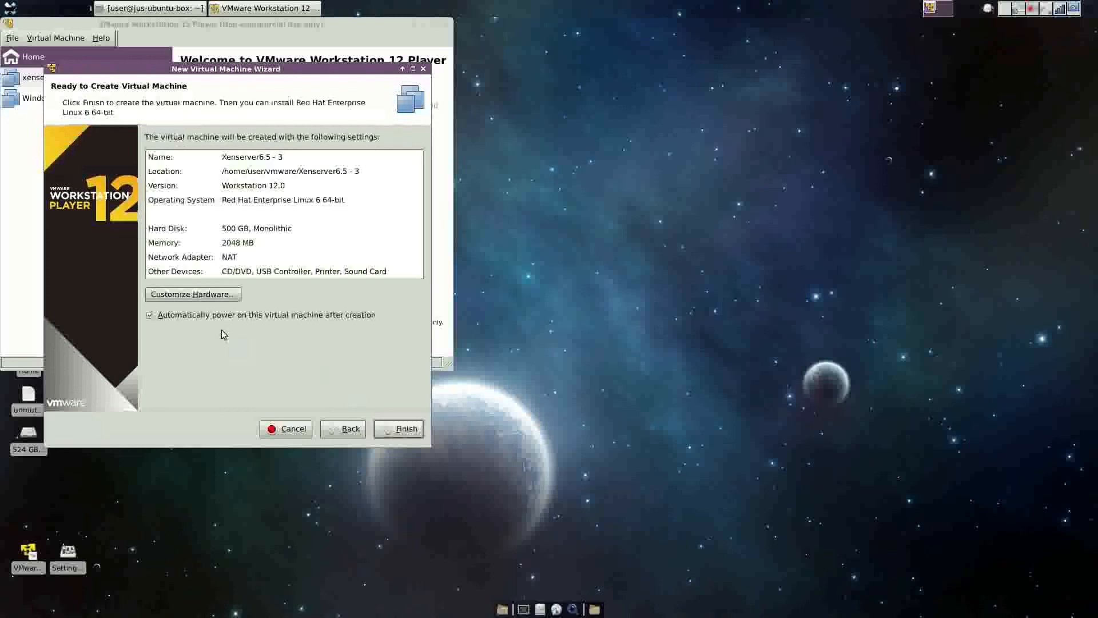
pyautogui.click(213, 294)
# Raise the VM's memory to 10048 MB.
pyautogui.click(355, 186)
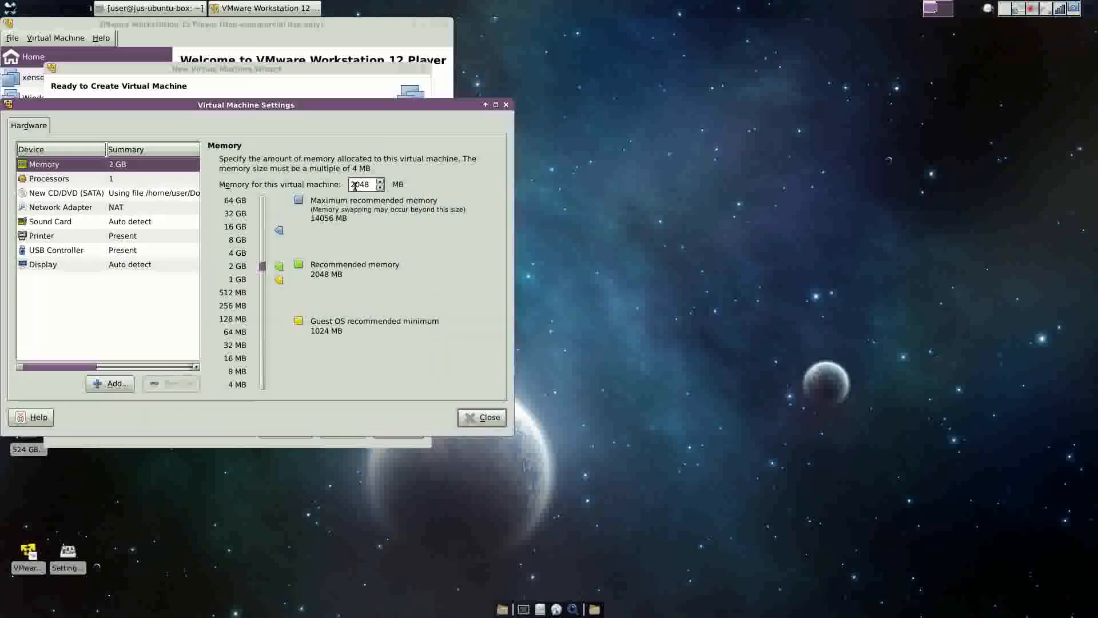
pyautogui.press('Delete')
pyautogui.write('10')
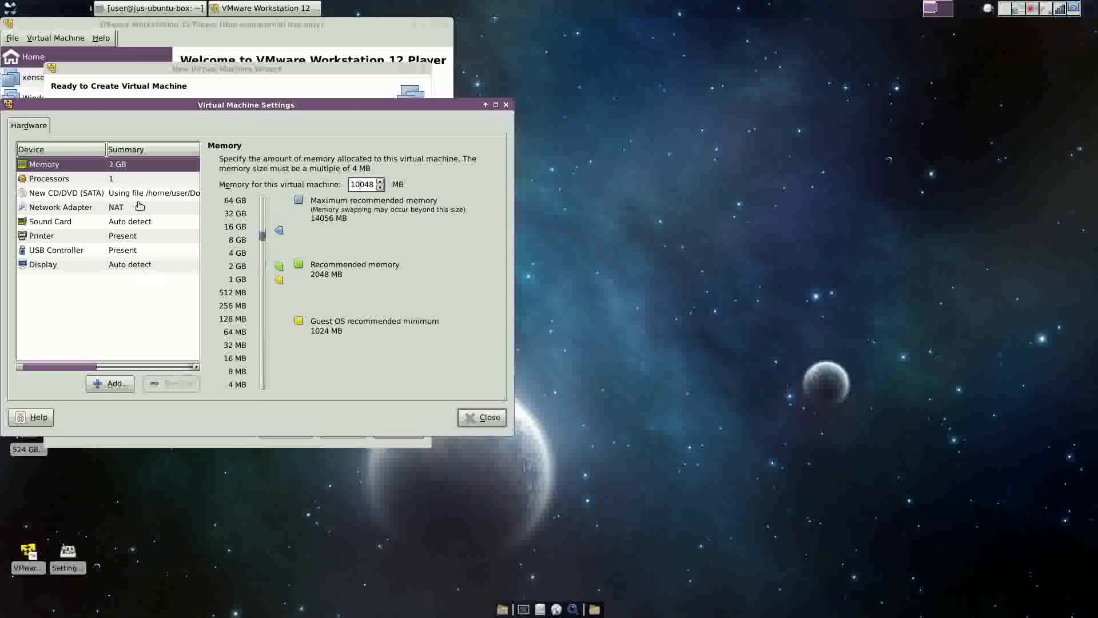
pyautogui.click(114, 178)
# Give the VM 4 processor cores with Intel VT-x/EPT or AMD-V/RVI virtualization enabled.
pyautogui.click(359, 167)
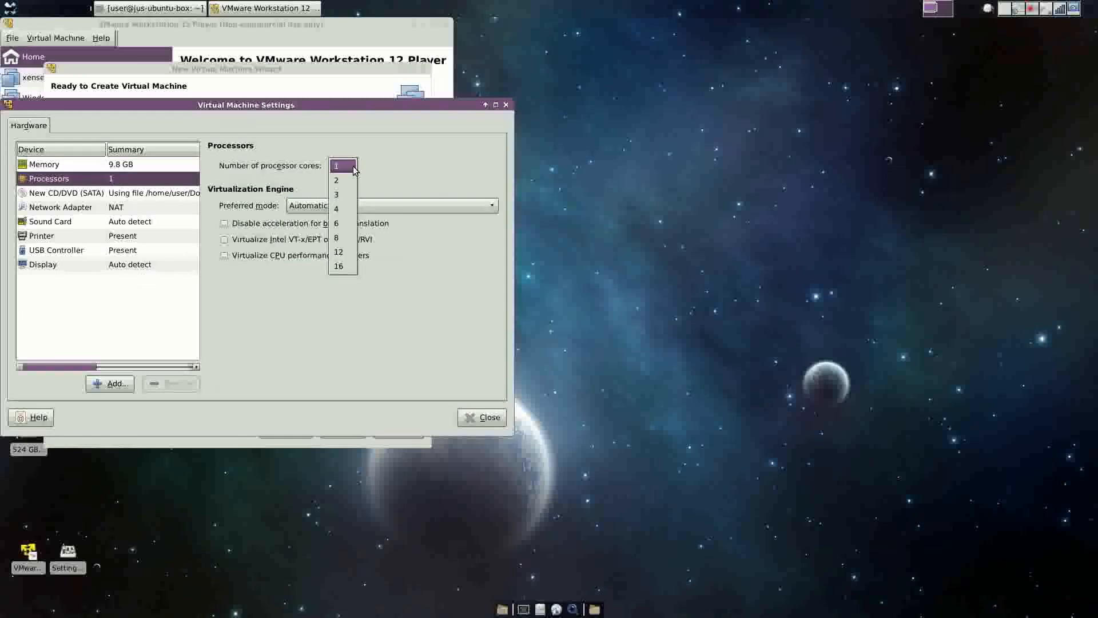
pyautogui.click(346, 210)
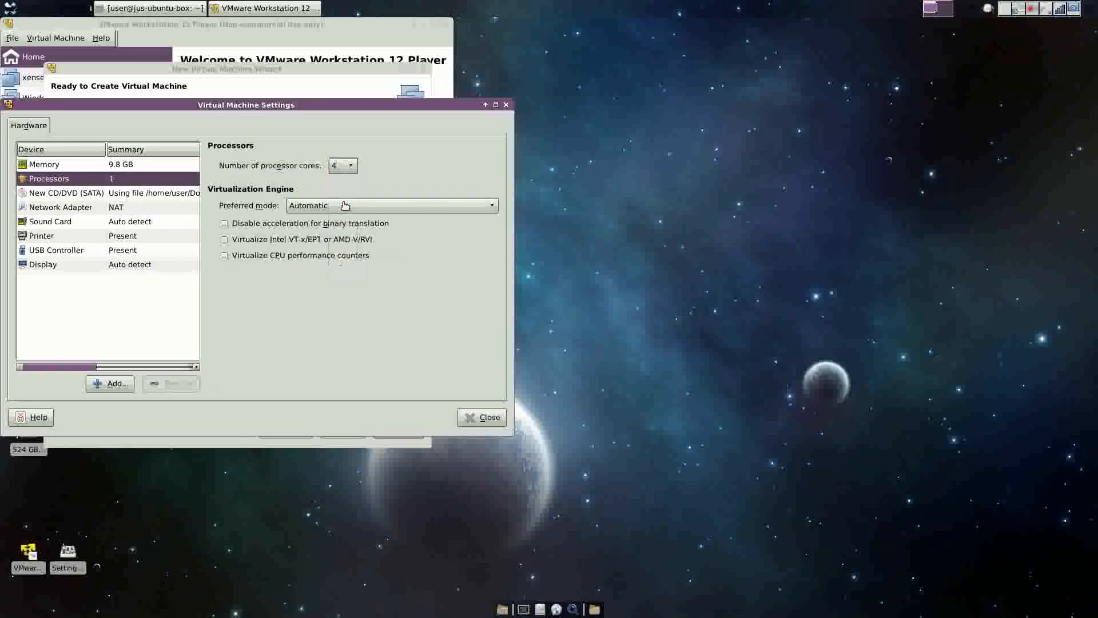
pyautogui.click(62, 210)
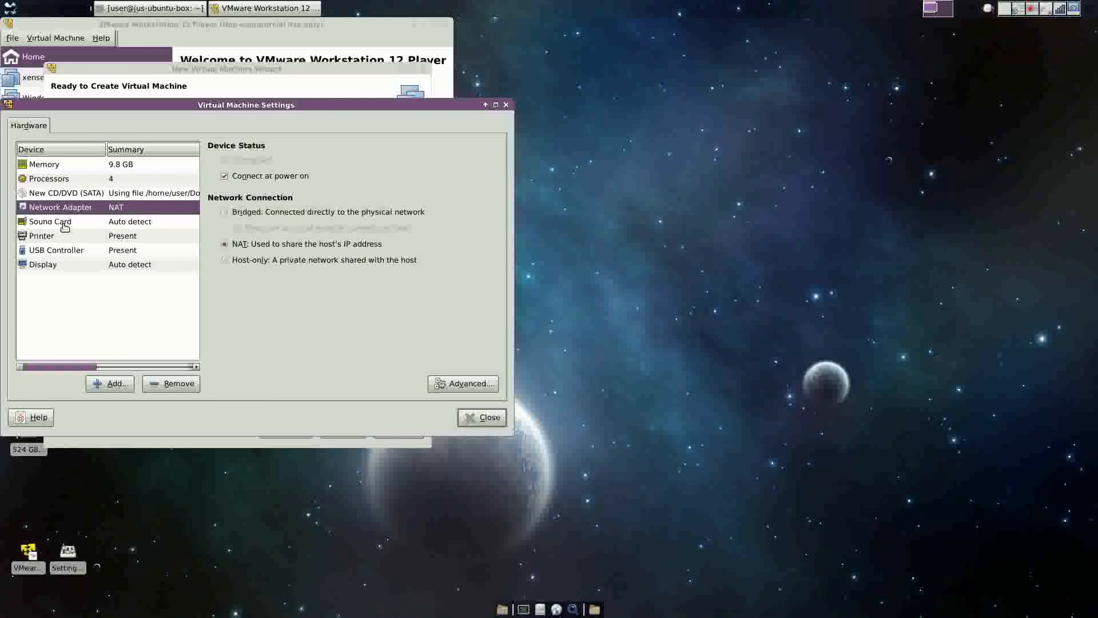
pyautogui.click(63, 180)
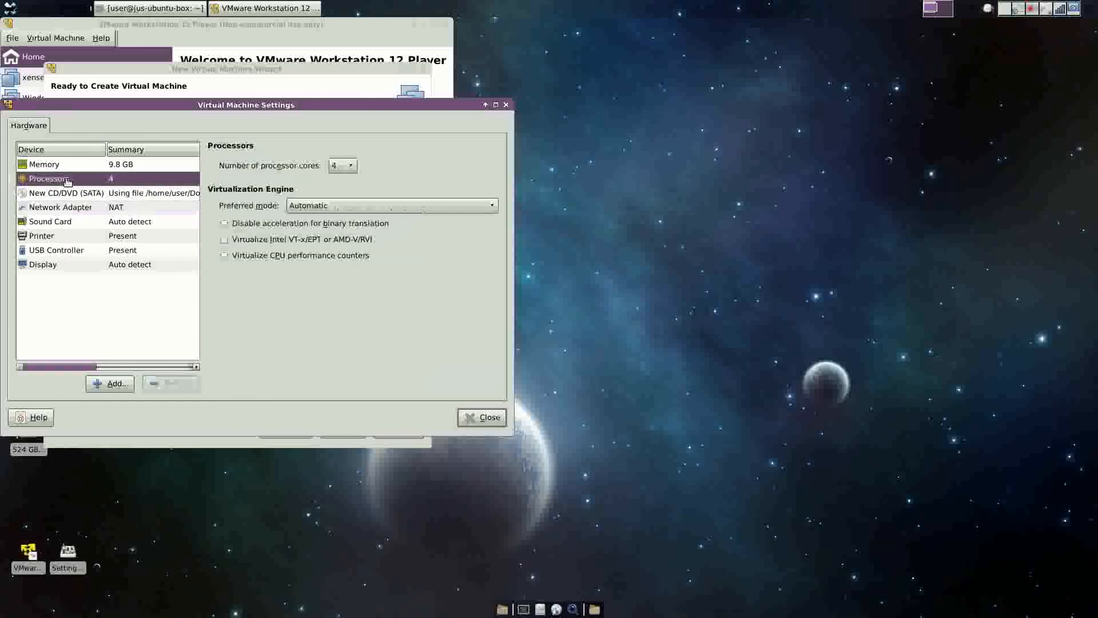
pyautogui.click(225, 240)
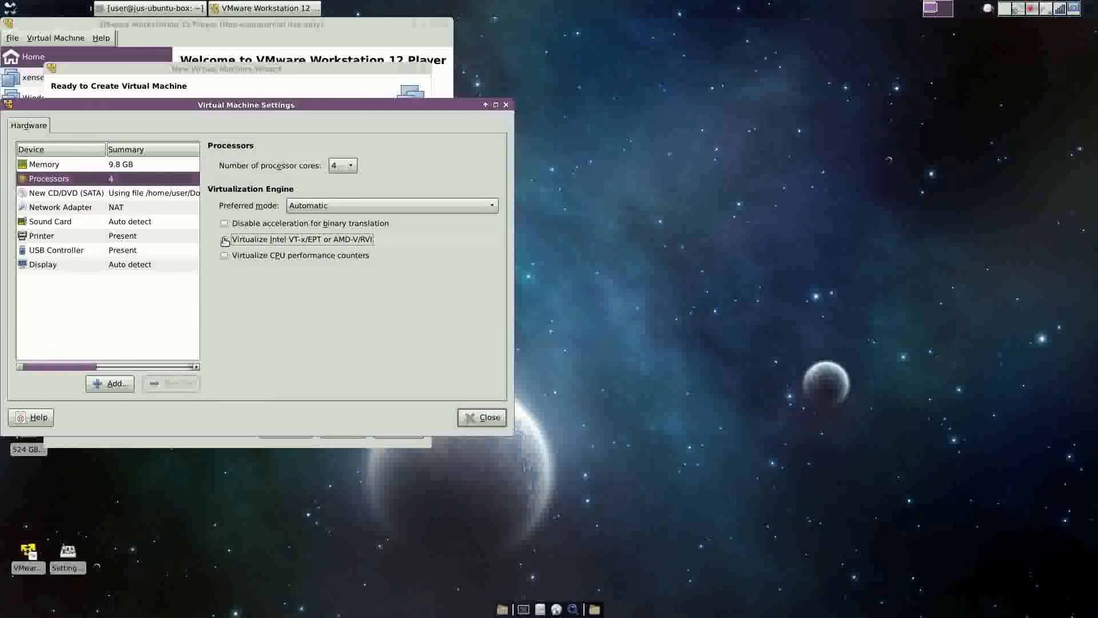
pyautogui.click(486, 418)
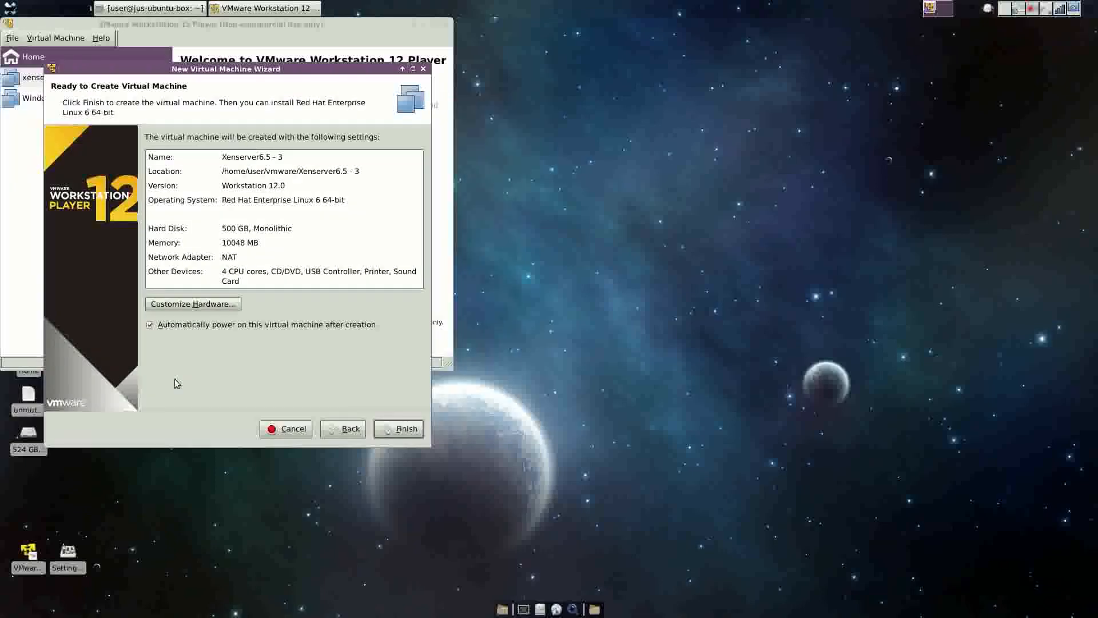
# Finish creating the Xenserver6.5 - 3 VM and power it on to the XenServer boot prompt.
pyautogui.click(402, 430)
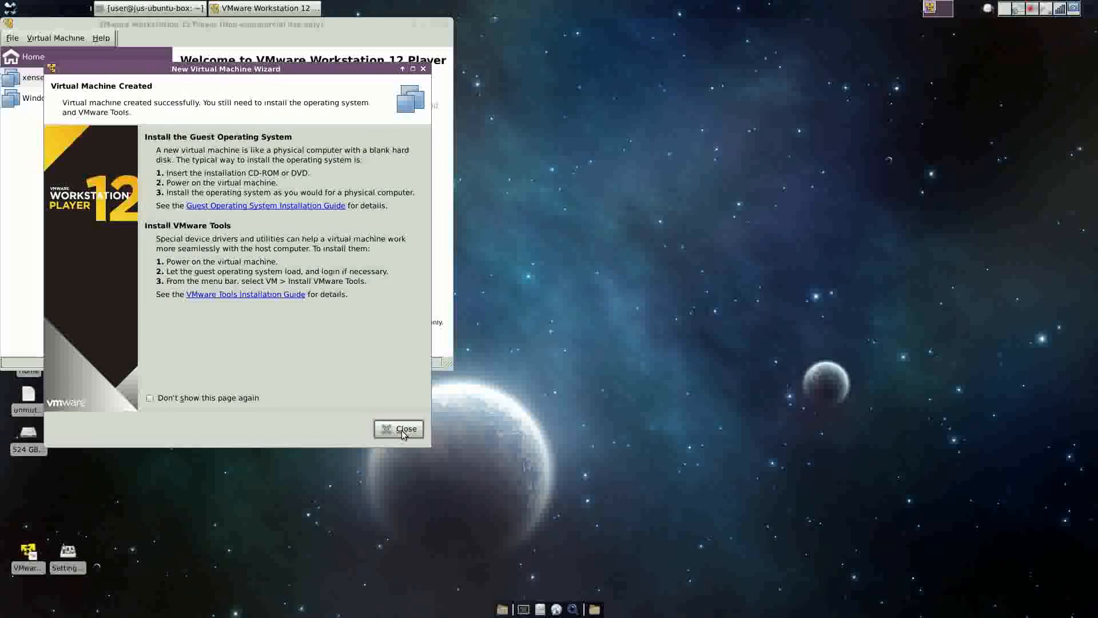
pyautogui.click(403, 430)
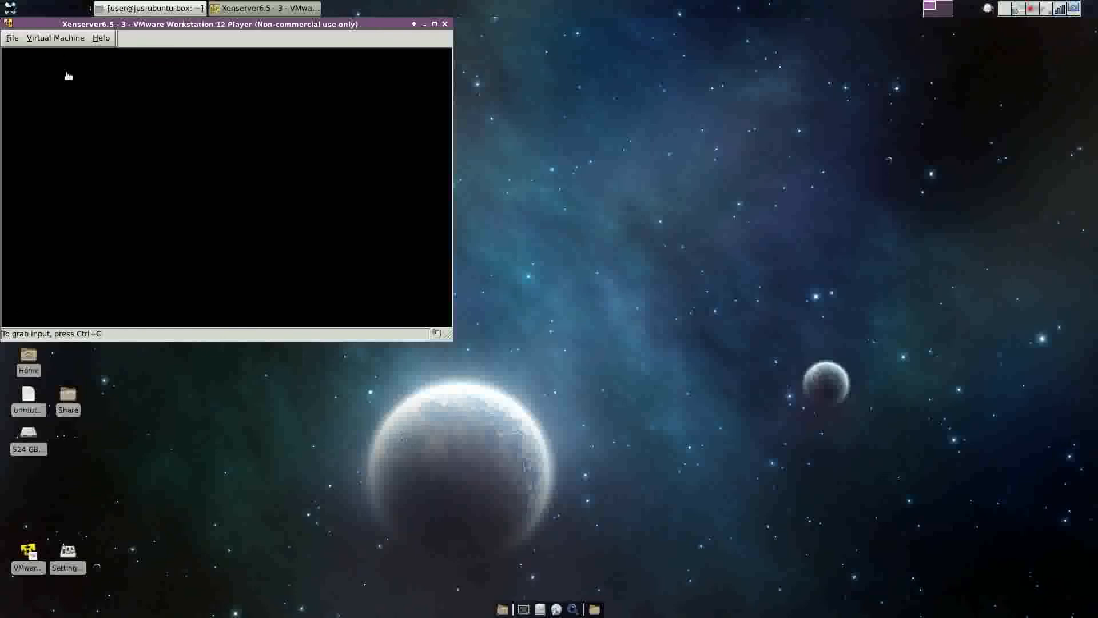
pyautogui.click(66, 39)
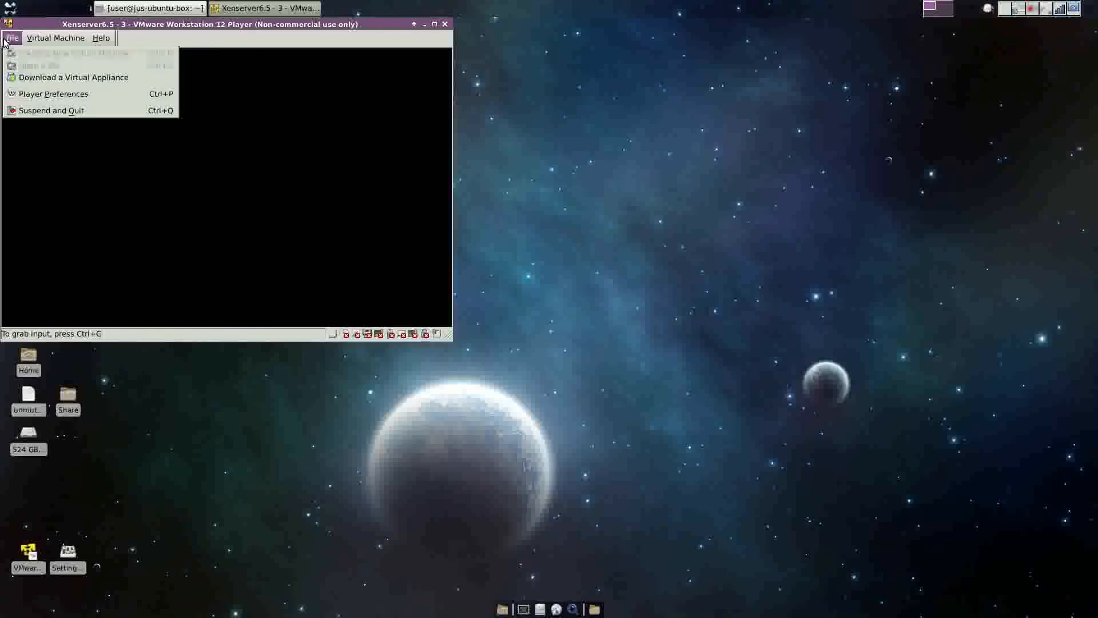
pyautogui.moveTo(101, 39)
pyautogui.click(334, 45)
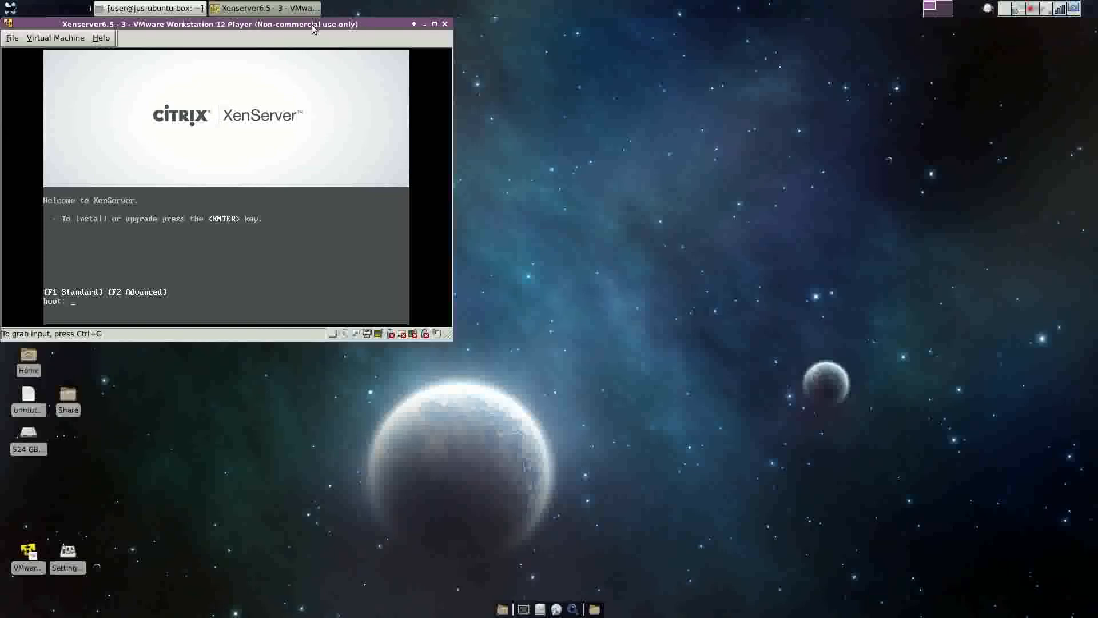
# Boot the XenServer installer from the boot: prompt and let it run to Select Keymap.
pyautogui.moveTo(311, 27); pyautogui.dragTo(598, 206)
pyautogui.press('Return')
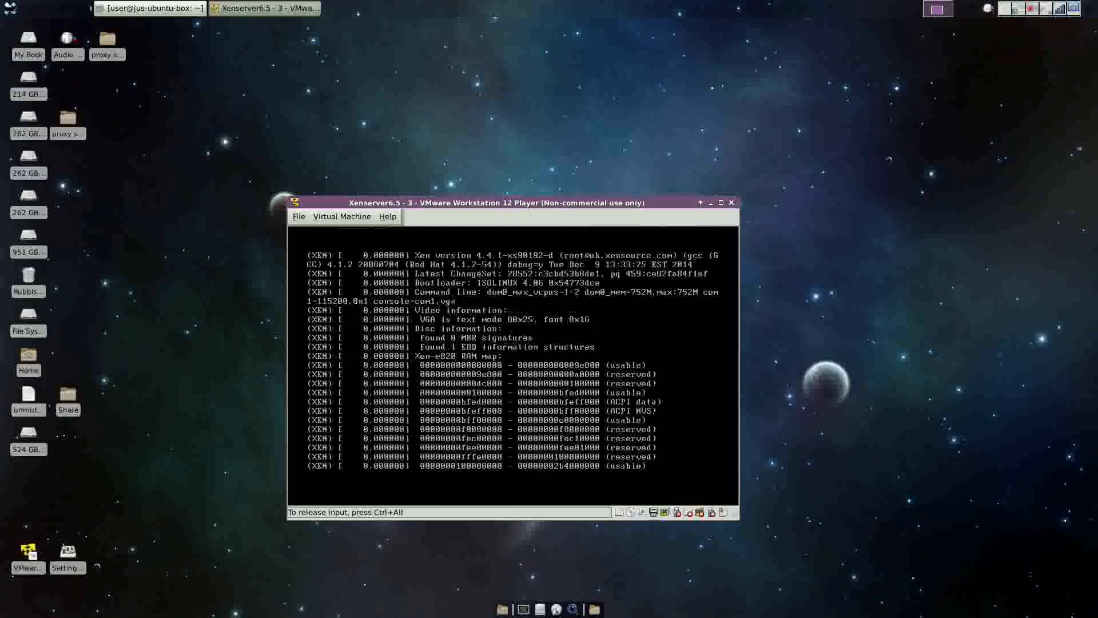
pyautogui.hotkey('ctrl', 'alt')
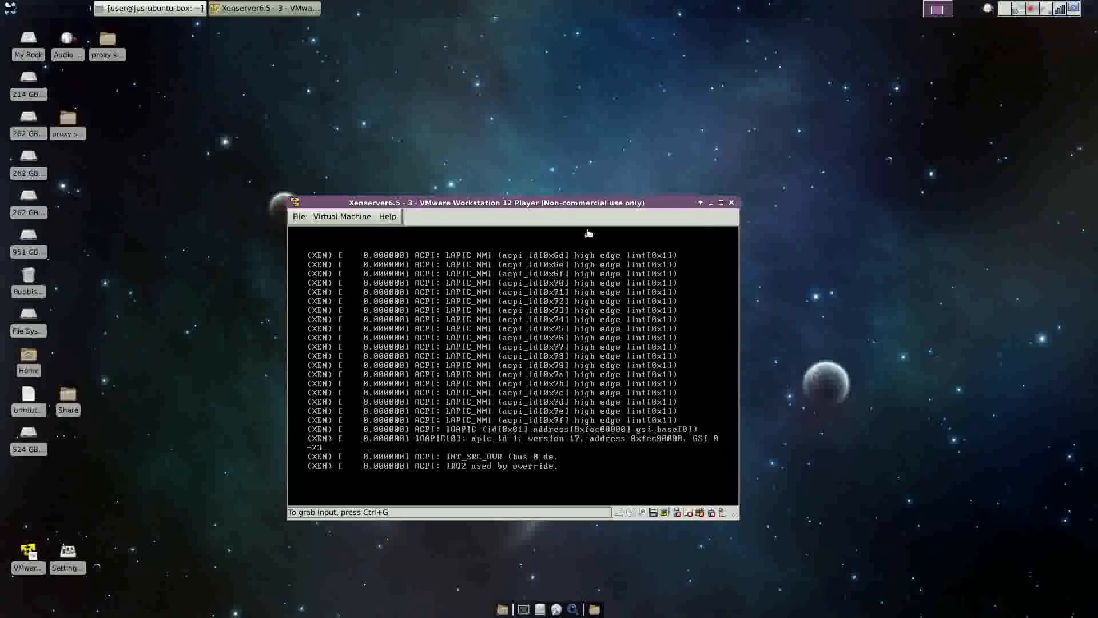
pyautogui.moveTo(587, 206); pyautogui.dragTo(614, 162)
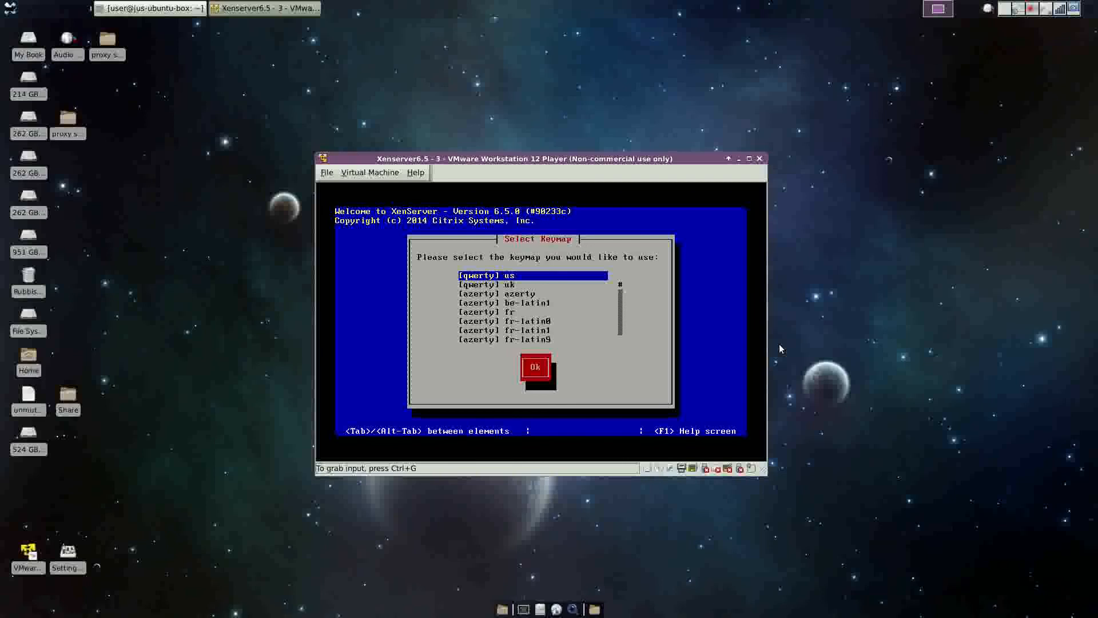
# Choose the [qwerty] us keymap, pass the welcome screen and accept the EULA.
pyautogui.click(692, 310)
pyautogui.press('Down')
pyautogui.press('Up')
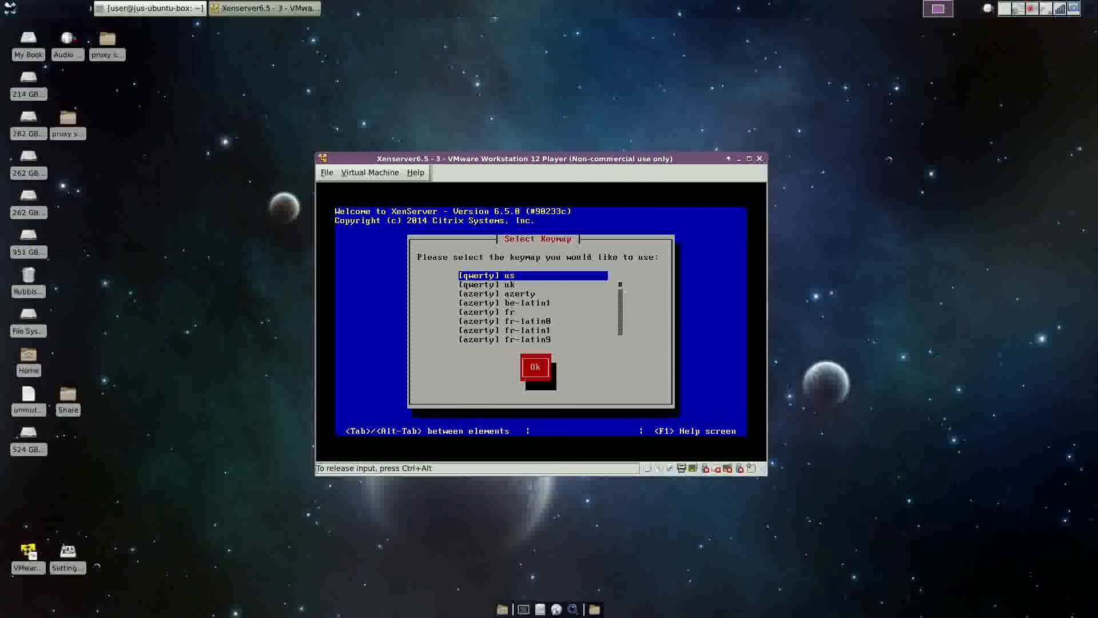
pyautogui.press('Return')
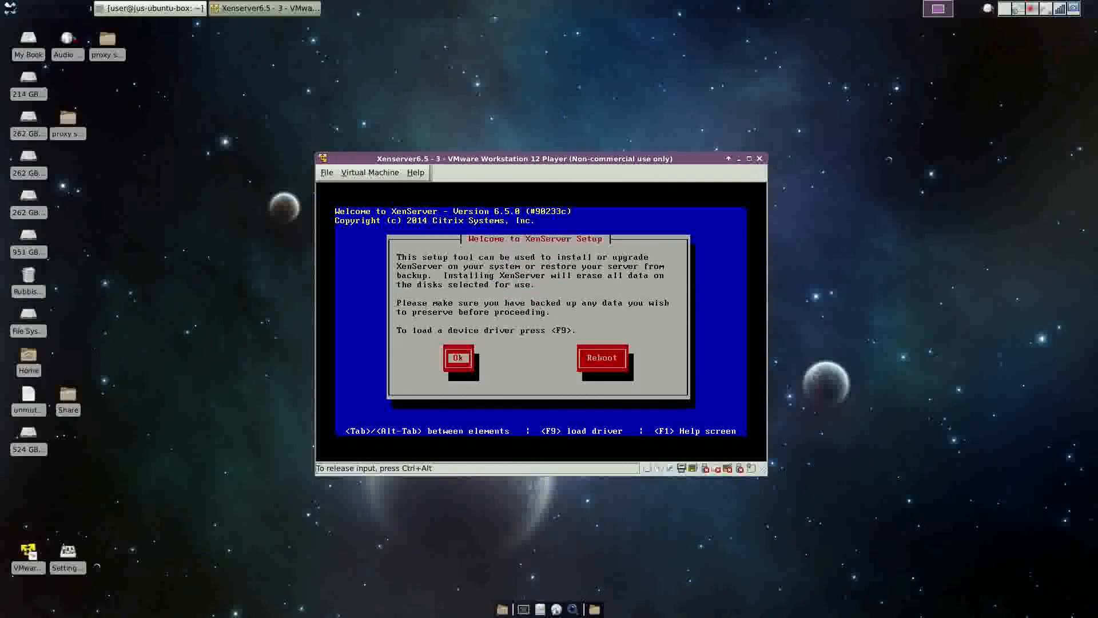
pyautogui.press('Return')
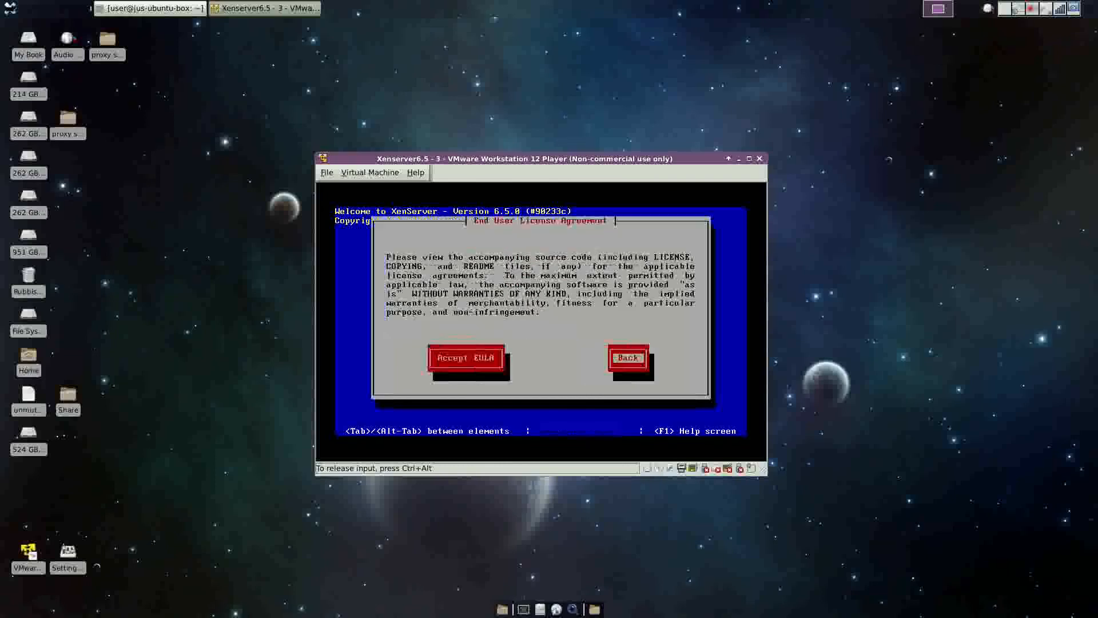
pyautogui.press('Tab')
pyautogui.press('Return')
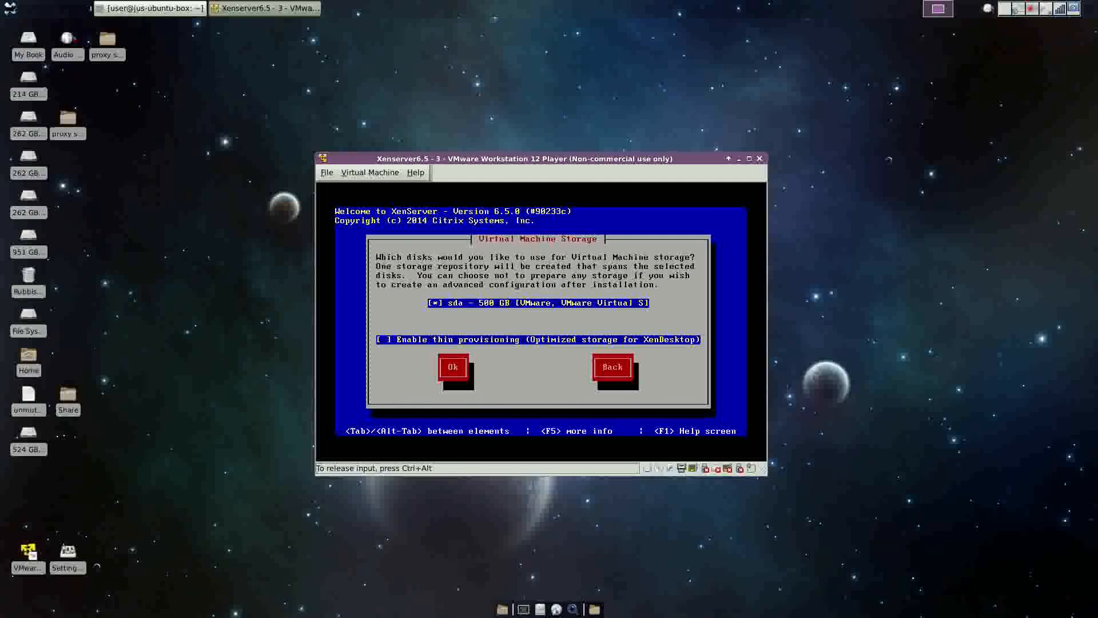
# Install to the 500 GB sda disk from local media, with no supplemental packs and no media verification.
pyautogui.press('Tab')
pyautogui.press('Return')
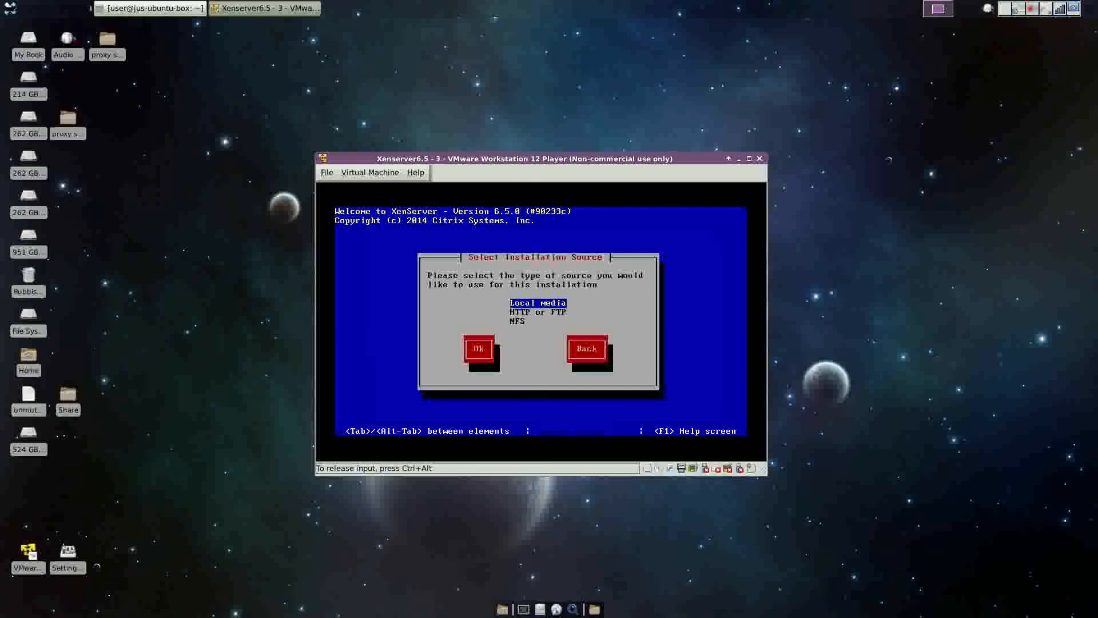
pyautogui.press('Tab')
pyautogui.press('Return')
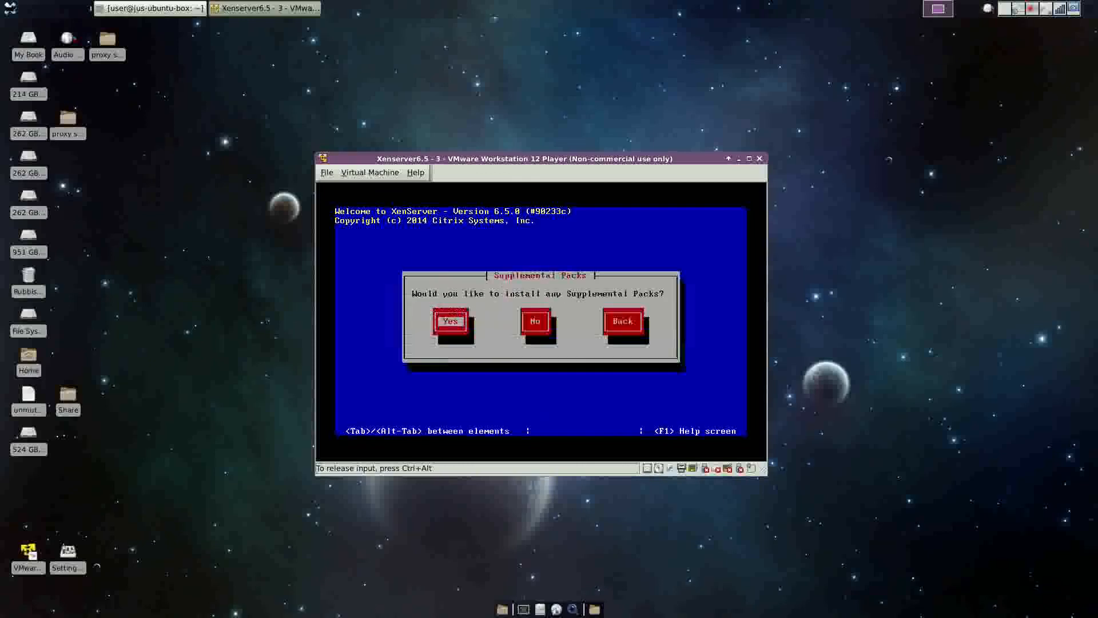
pyautogui.press('Tab')
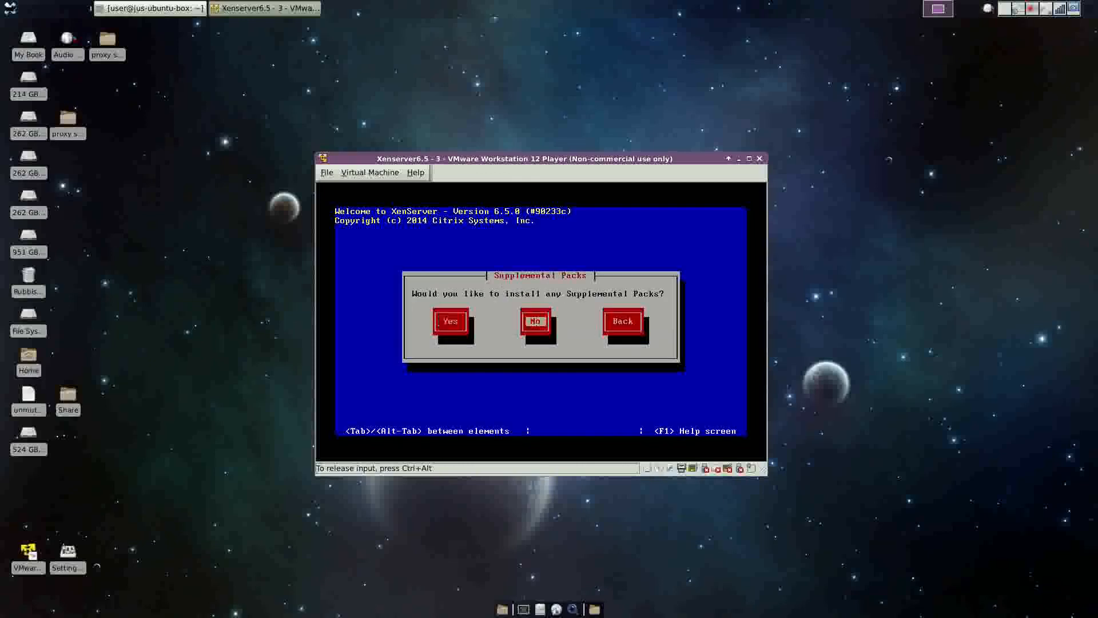
pyautogui.press('Return')
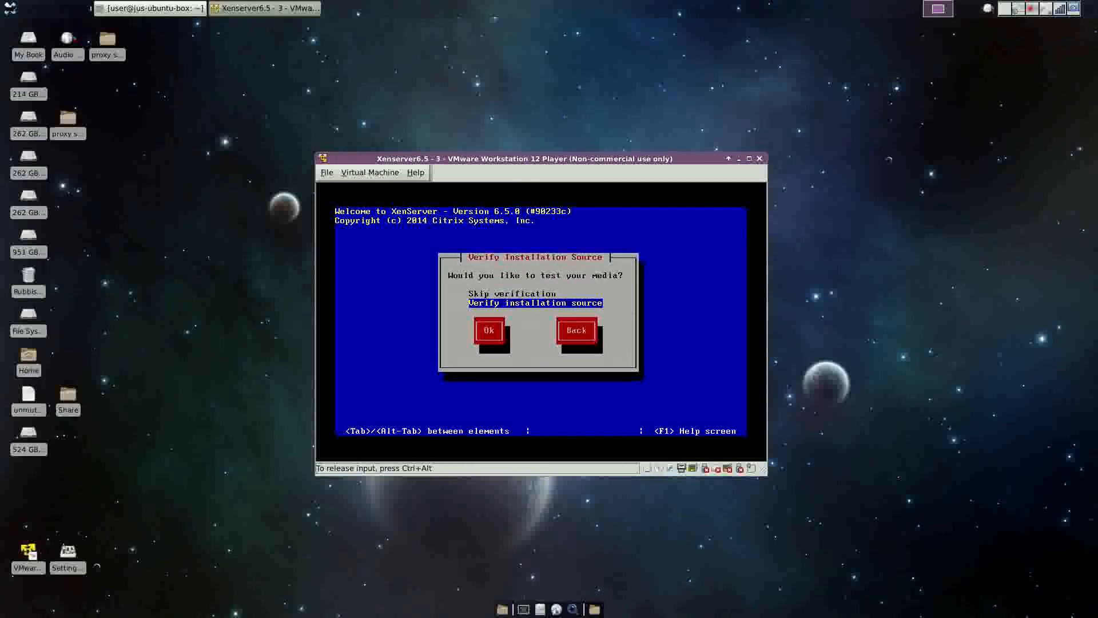
pyautogui.press('Up')
pyautogui.press('Tab')
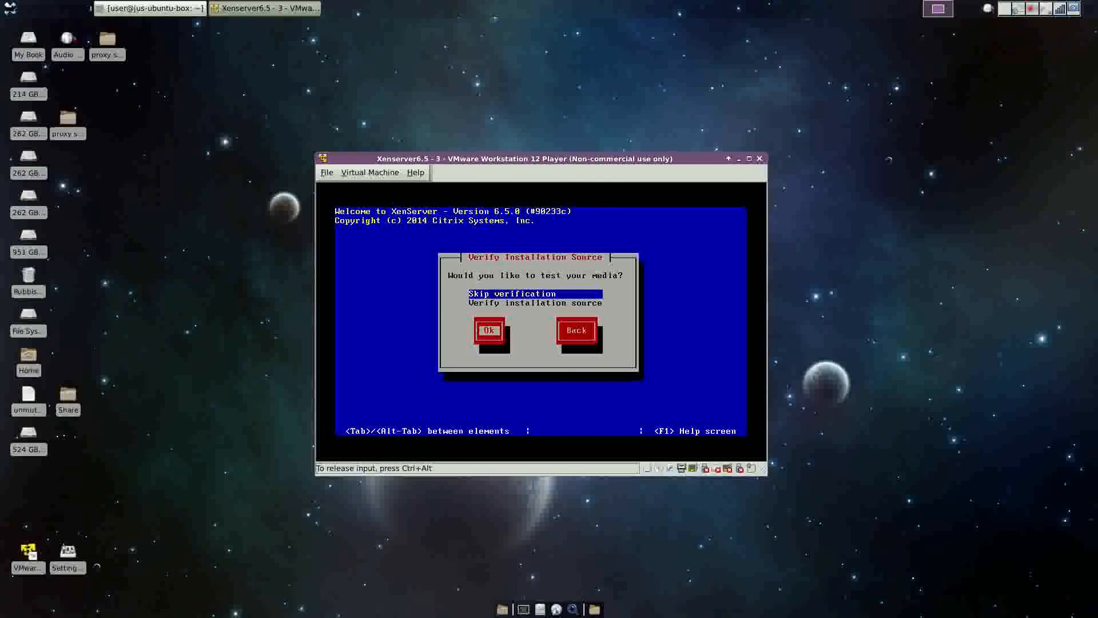
pyautogui.press('Return')
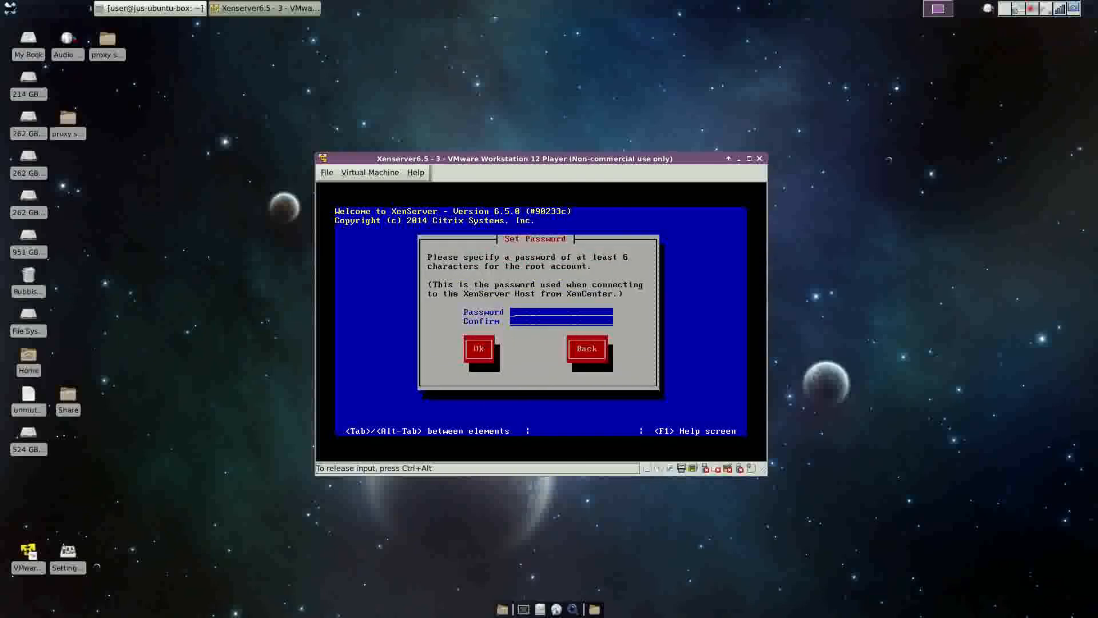
# Set and confirm the root password and keep automatic DHCP networking.
pyautogui.write('****************')
pyautogui.press('Tab')
pyautogui.press('Return')
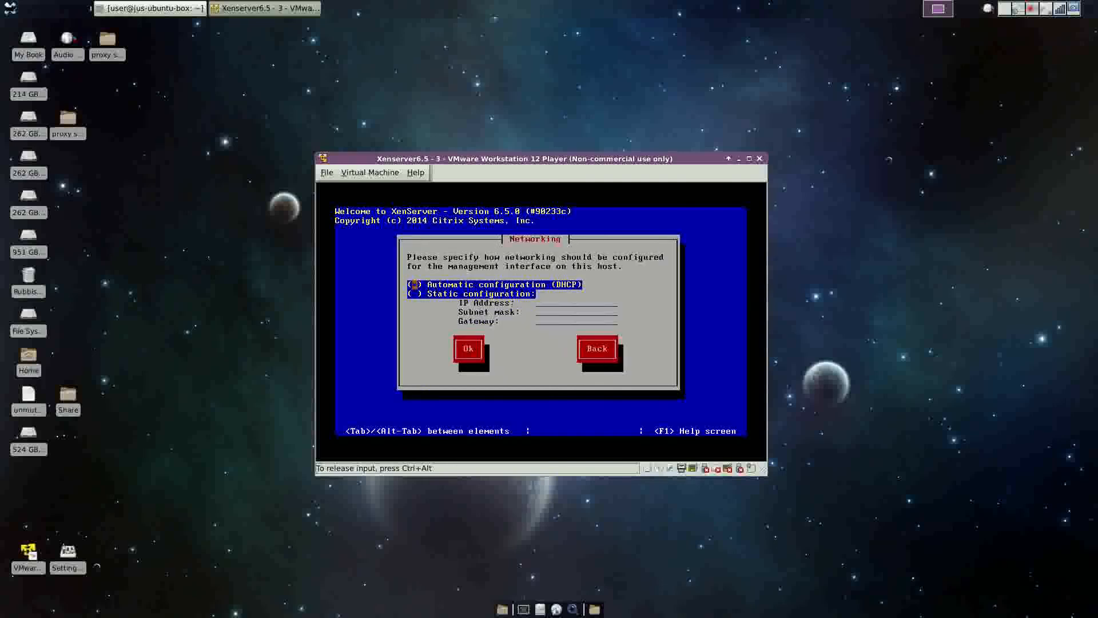
pyautogui.press('Tab')
pyautogui.press('Tab')
pyautogui.press('Return')
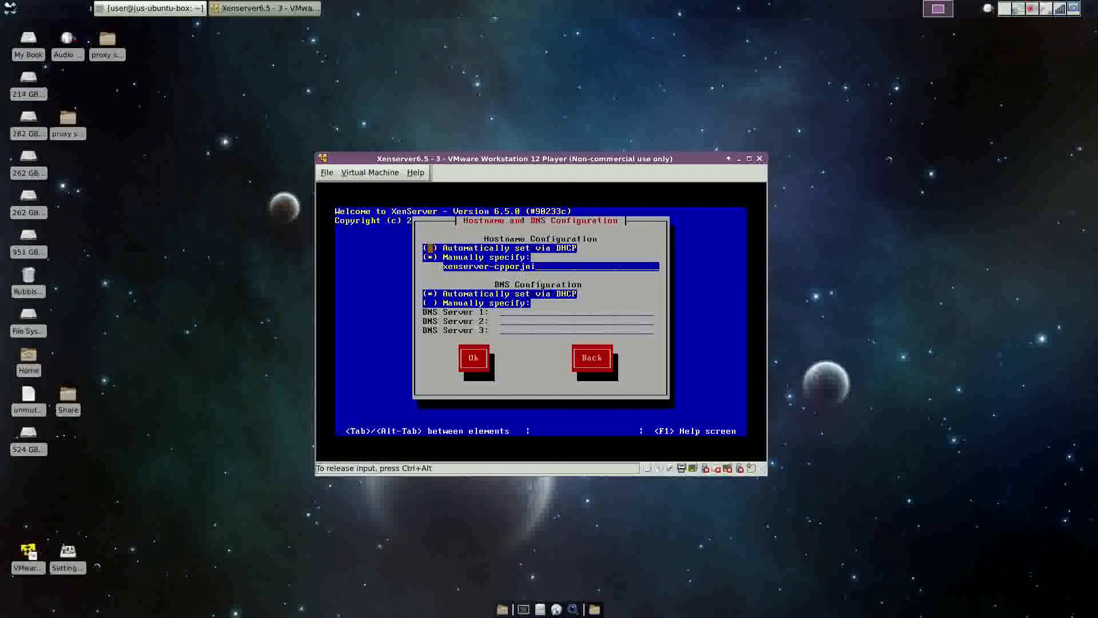
# Set the hostname to xenhost4 and accept the DNS settings.
pyautogui.press('Tab')
pyautogui.press('Tab')
pyautogui.press('BackSpace')
pyautogui.press('BackSpace')
pyautogui.press('BackSpace')
pyautogui.press('BackSpace')
pyautogui.press('BackSpace')
pyautogui.press('BackSpace')
pyautogui.press('BackSpace')
pyautogui.press('BackSpace')
pyautogui.press('BackSpace')
pyautogui.press('BackSpace')
pyautogui.press('BackSpace')
pyautogui.press('BackSpace')
pyautogui.press('BackSpace')
pyautogui.press('BackSpace')
pyautogui.press('BackSpace')
pyautogui.write('host4')
pyautogui.press('Tab')
pyautogui.press('Tab')
pyautogui.press('Tab')
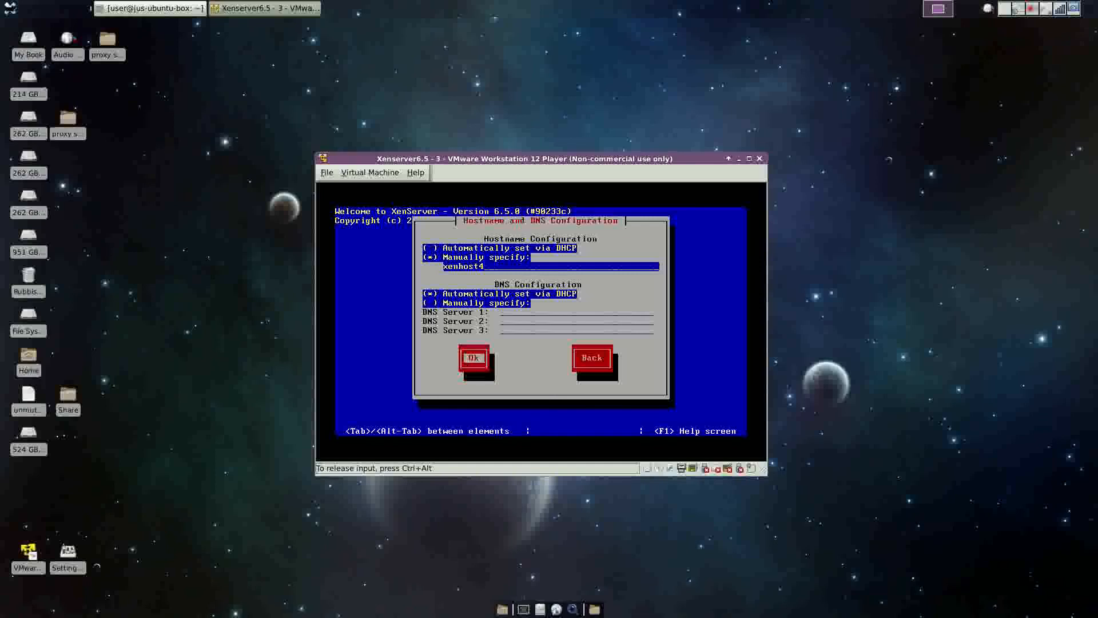
pyautogui.press('Return')
# Set the time zone to Australia/Melbourne with manual time entry.
pyautogui.press('Down')
pyautogui.press('Down')
pyautogui.press('Down')
pyautogui.press('Down')
pyautogui.press('Down')
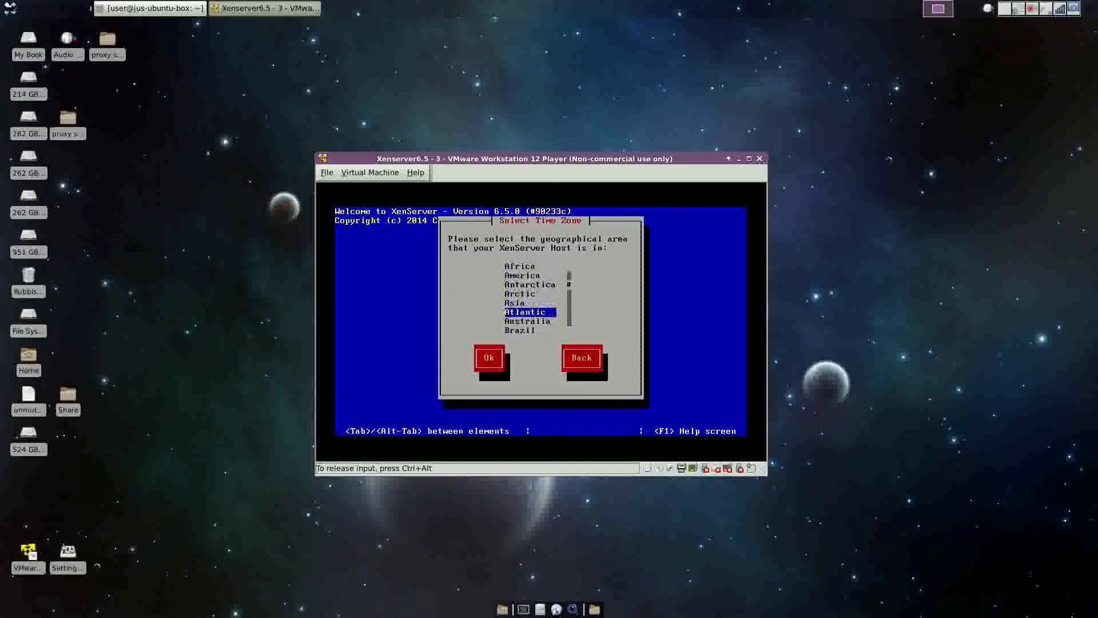
pyautogui.press('Down')
pyautogui.press('Return')
pyautogui.press('Down')
pyautogui.press('Down')
pyautogui.press('Down')
pyautogui.press('Down')
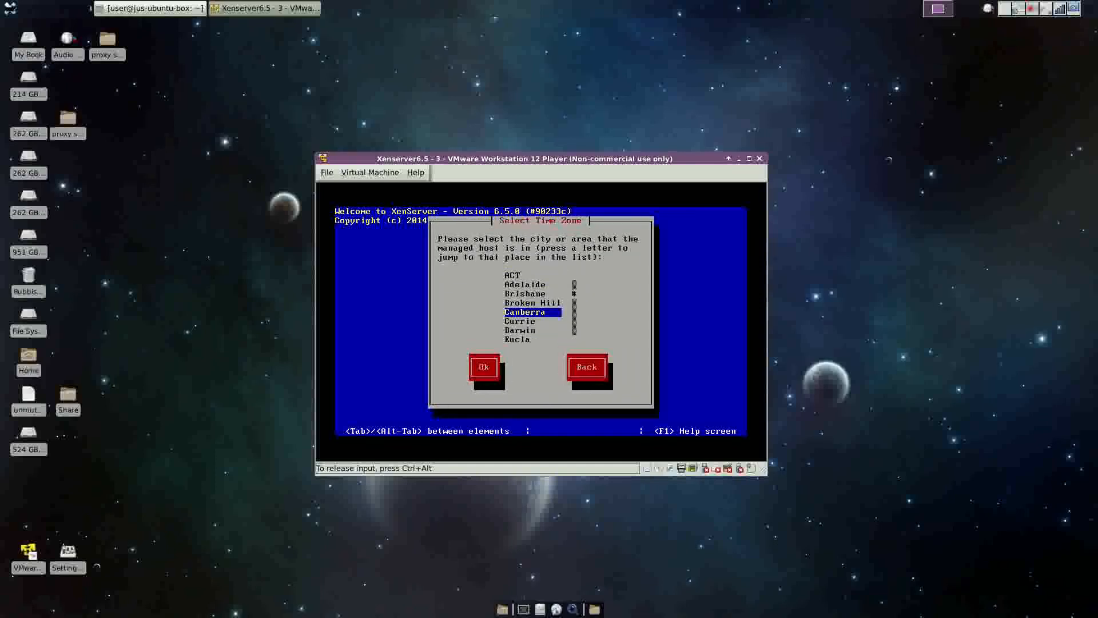
pyautogui.press('Down')
pyautogui.press('Down')
pyautogui.press('Down')
pyautogui.press('Down')
pyautogui.press('Down')
pyautogui.press('Down')
pyautogui.press('Down')
pyautogui.press('Down')
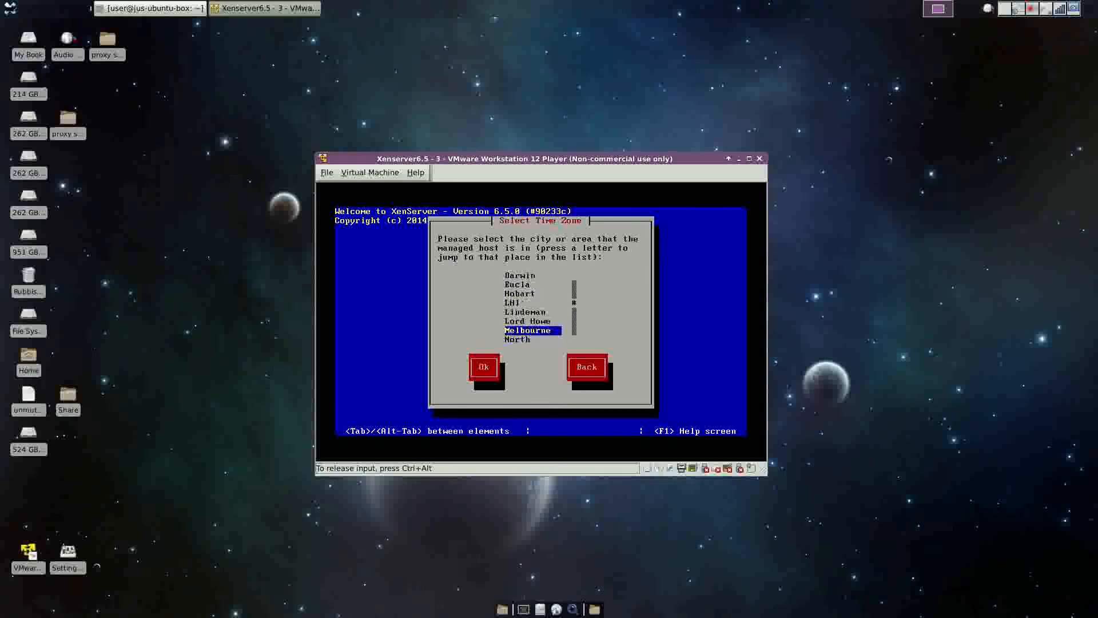
pyautogui.press('Return')
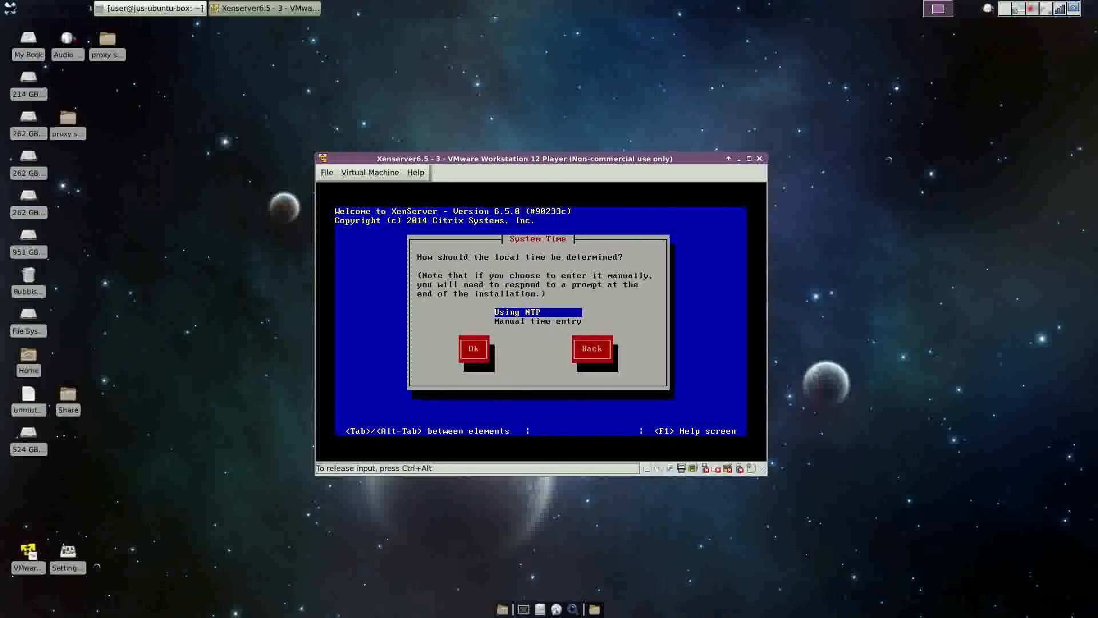
pyautogui.press('Down')
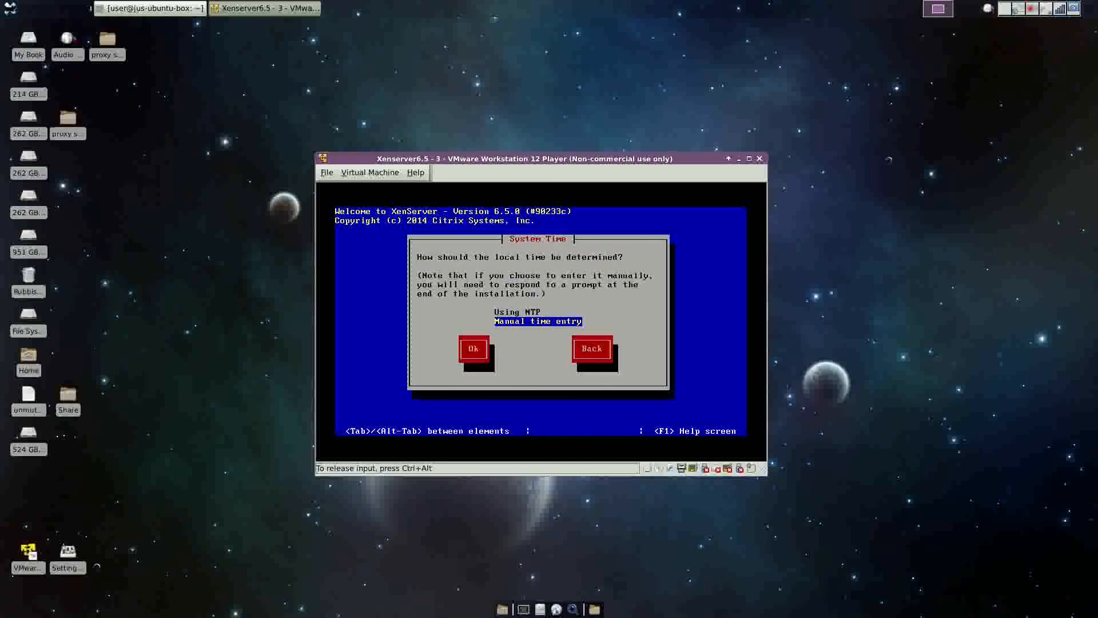
pyautogui.press('Return')
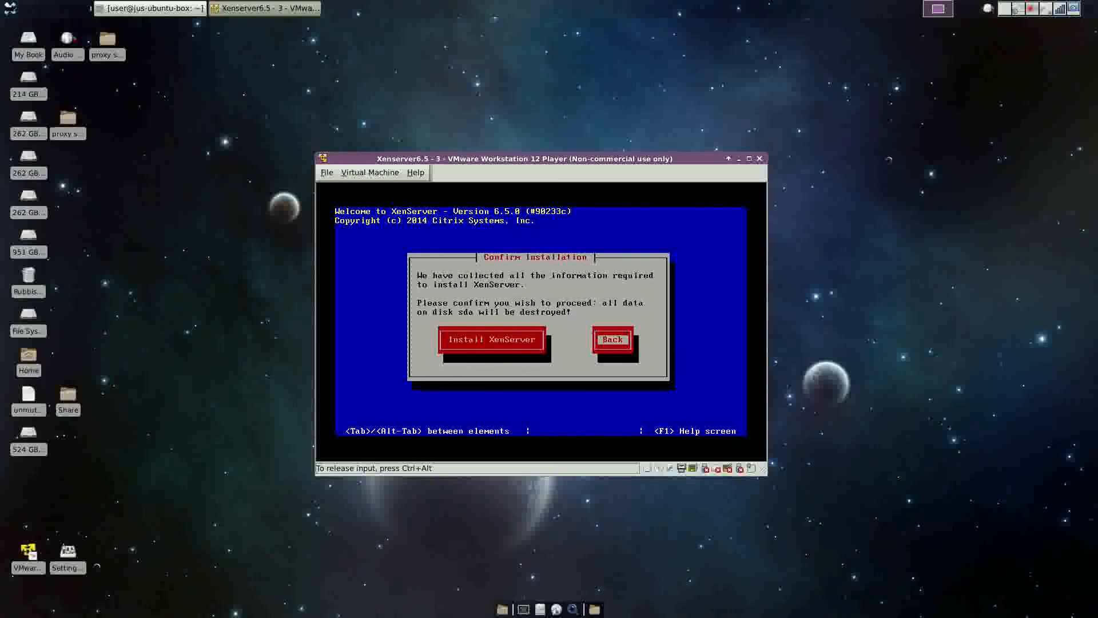
pyautogui.press('Tab')
# Start the XenServer installation onto disk sda.
pyautogui.press('Return')
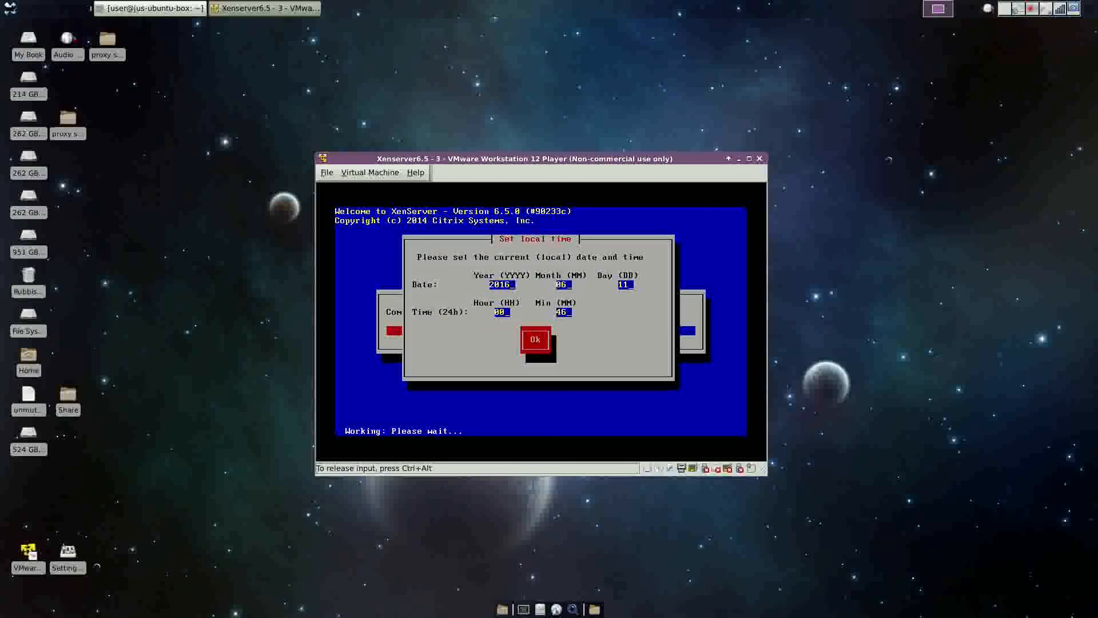
pyautogui.press('BackSpace')
pyautogui.write('0')
pyautogui.press('BackSpace')
pyautogui.press('BackSpace')
pyautogui.write('13')
pyautogui.press('Tab')
pyautogui.press('Return')
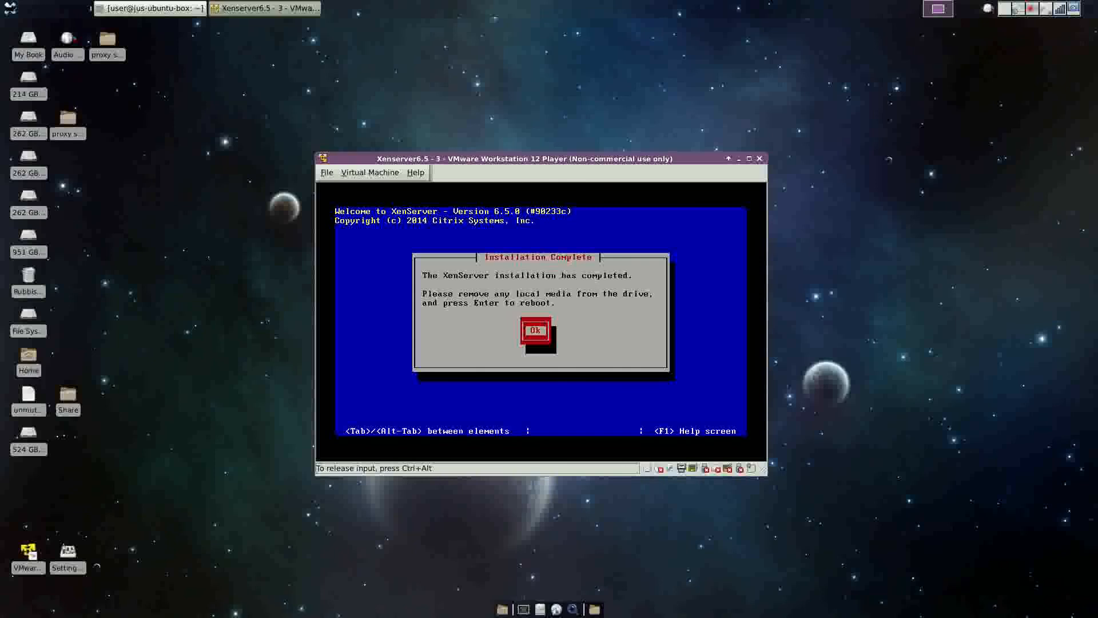
# Confirm the Installation Complete notice so the XenServer VM restarts.
pyautogui.press('Return')
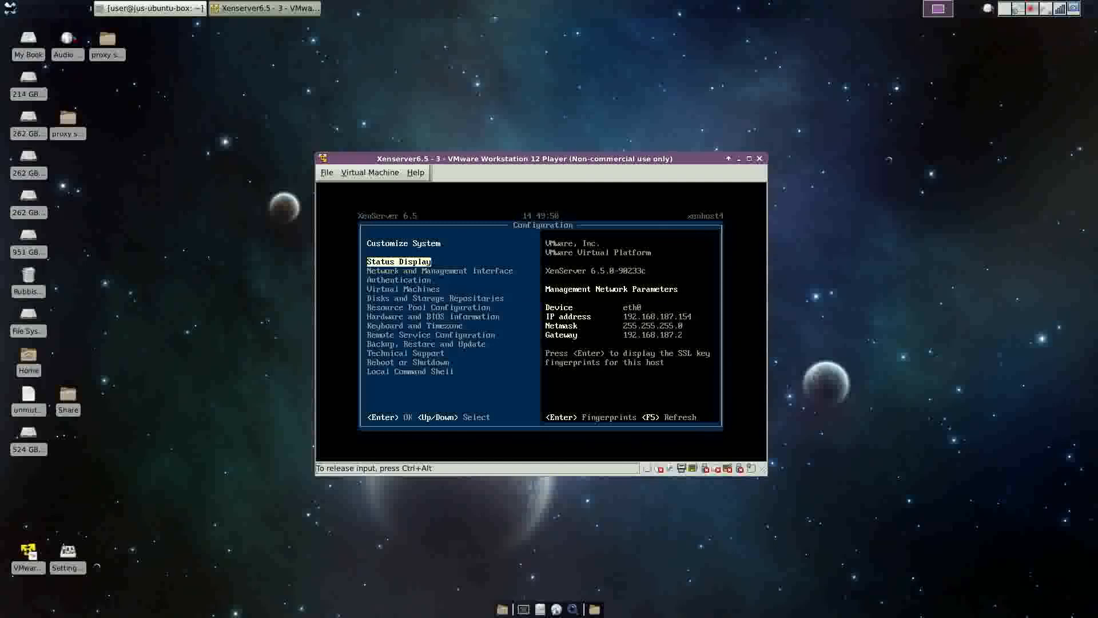
# Release input from the XenServer VM once its console shows management IP 192.168.187.154.
pyautogui.hotkey('ctrl', 'alt')
pyautogui.click(1038, 8)
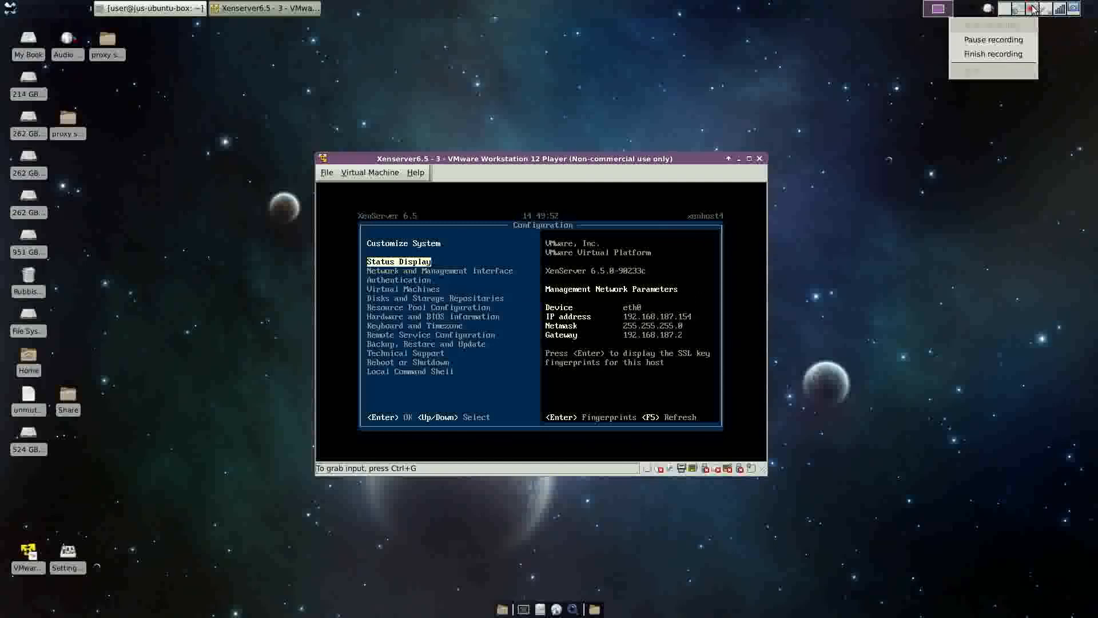
pyautogui.click(1010, 40)
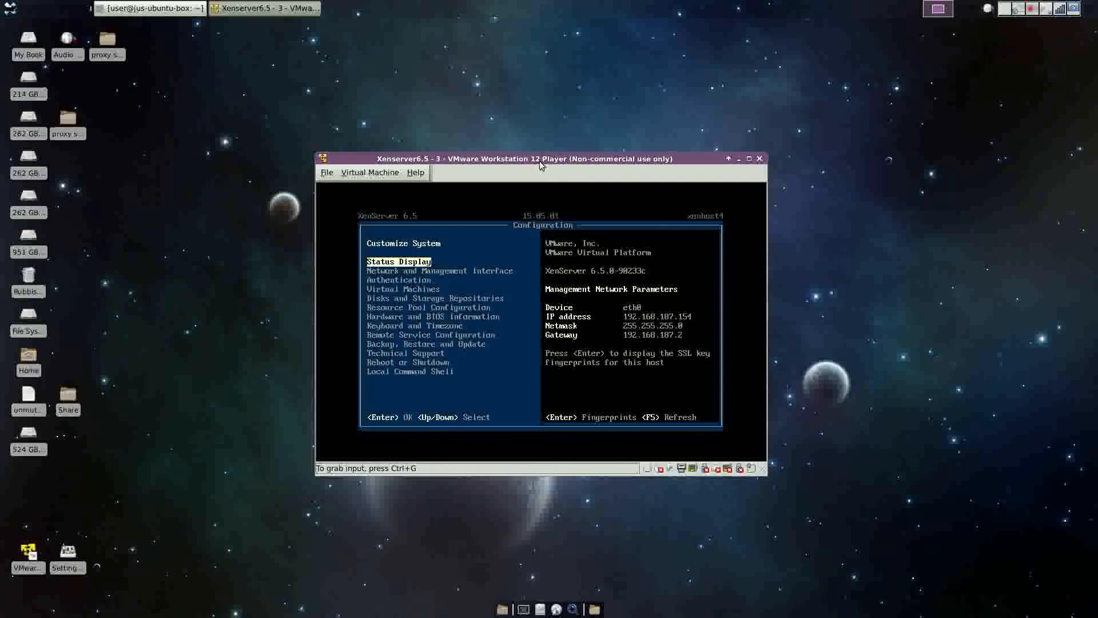
# Launch VMware Player and power on Windows 7 x64 4 XenServer, answering Yes to the floppy0 prompt.
pyautogui.moveTo(540, 161); pyautogui.dragTo(837, 166)
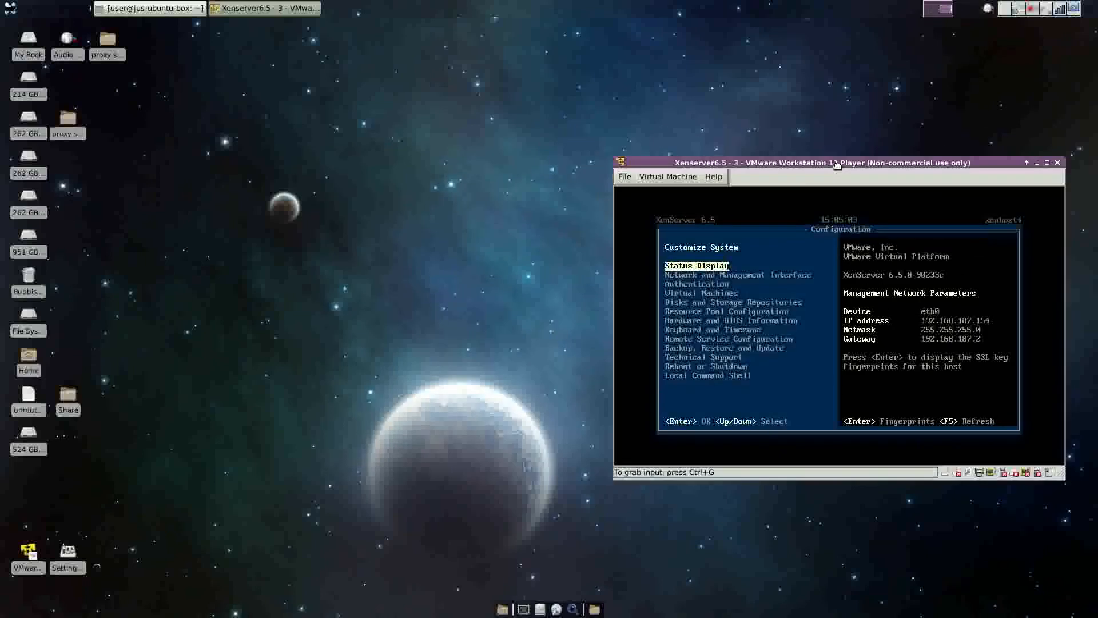
pyautogui.click(33, 551)
pyautogui.doubleClick(33, 550)
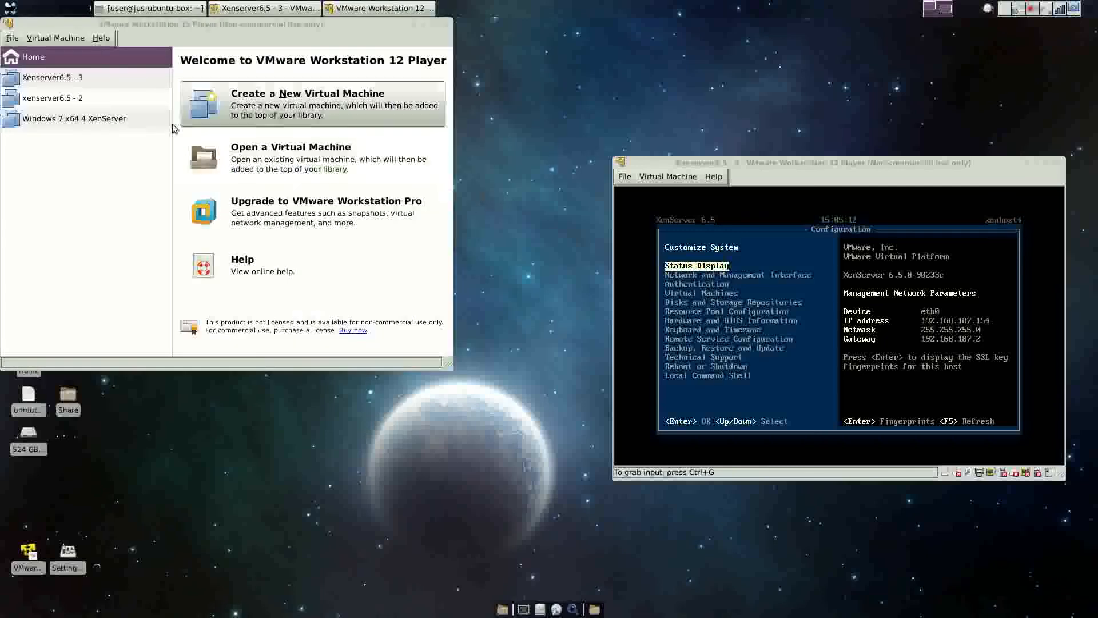
pyautogui.click(57, 121)
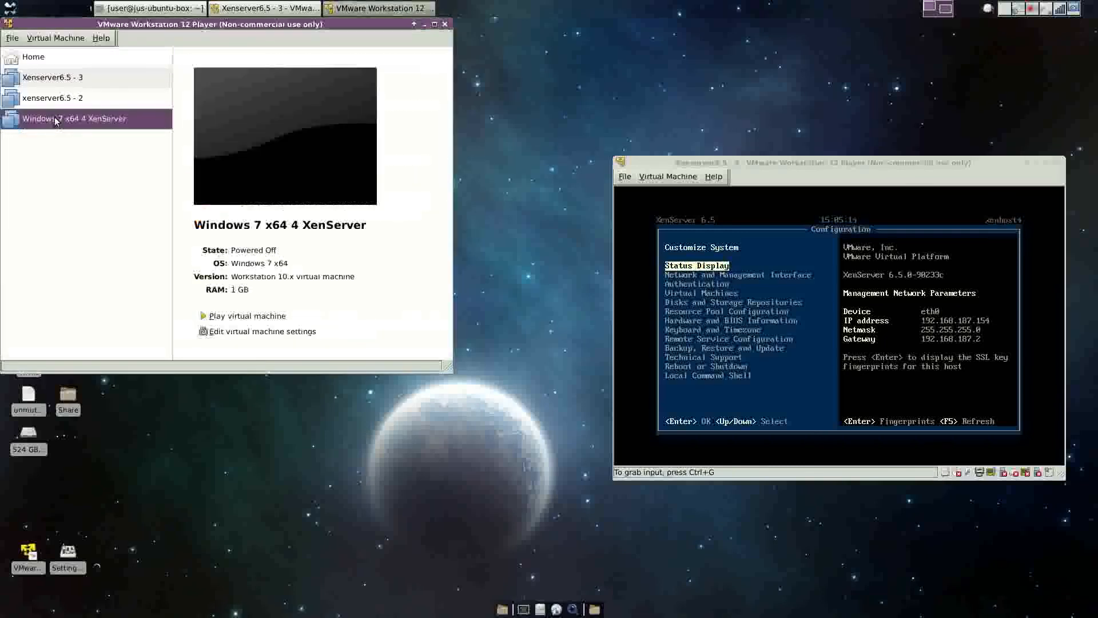
pyautogui.doubleClick(56, 120)
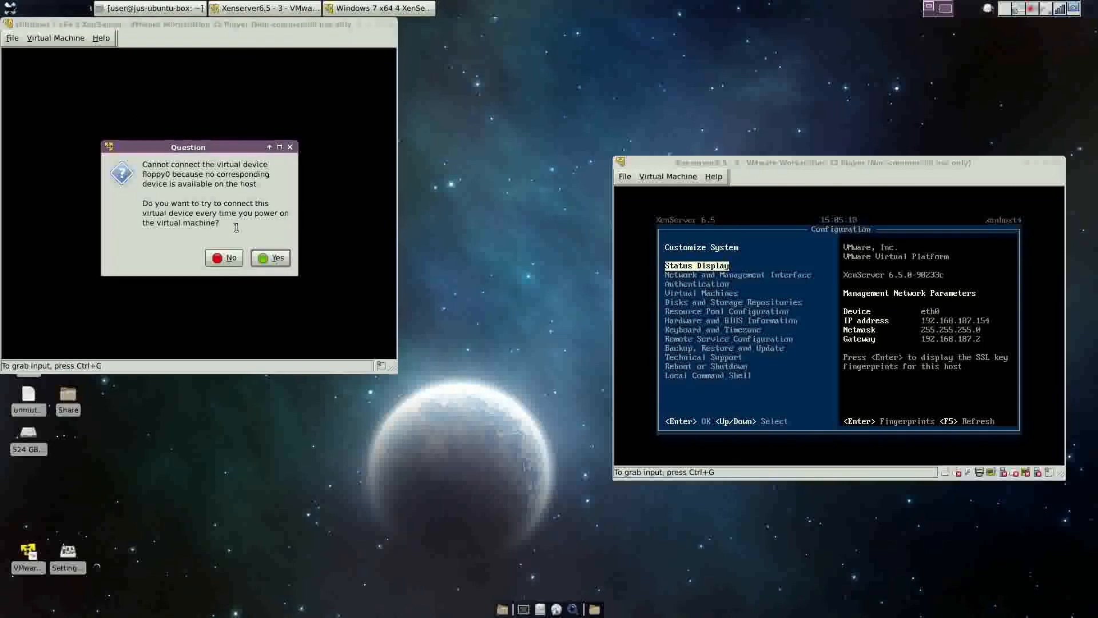
pyautogui.click(275, 257)
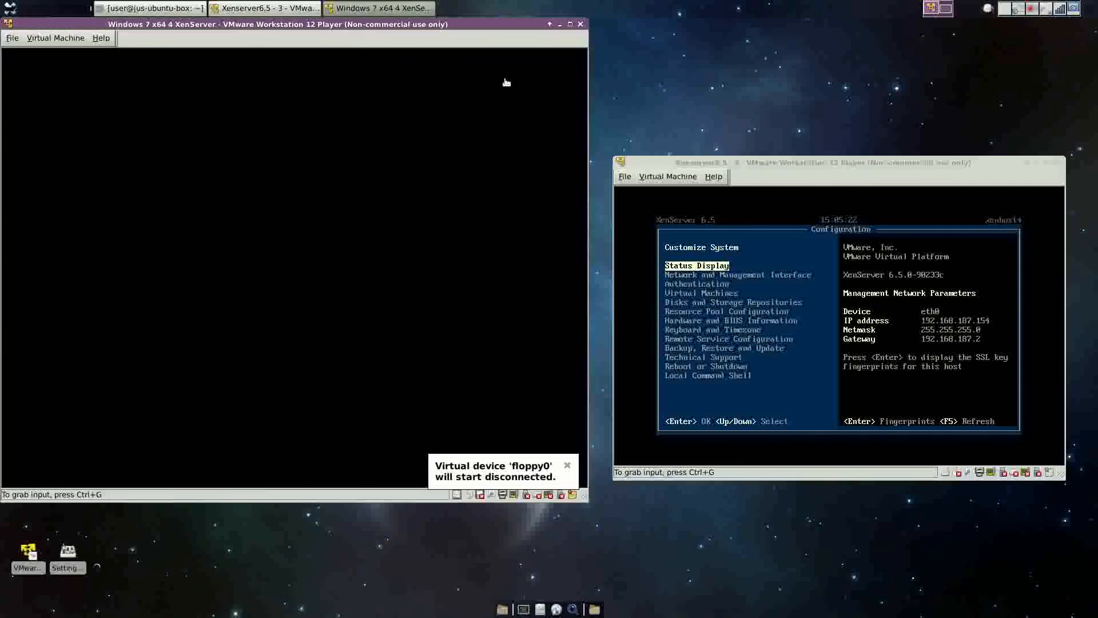
pyautogui.click(466, 92)
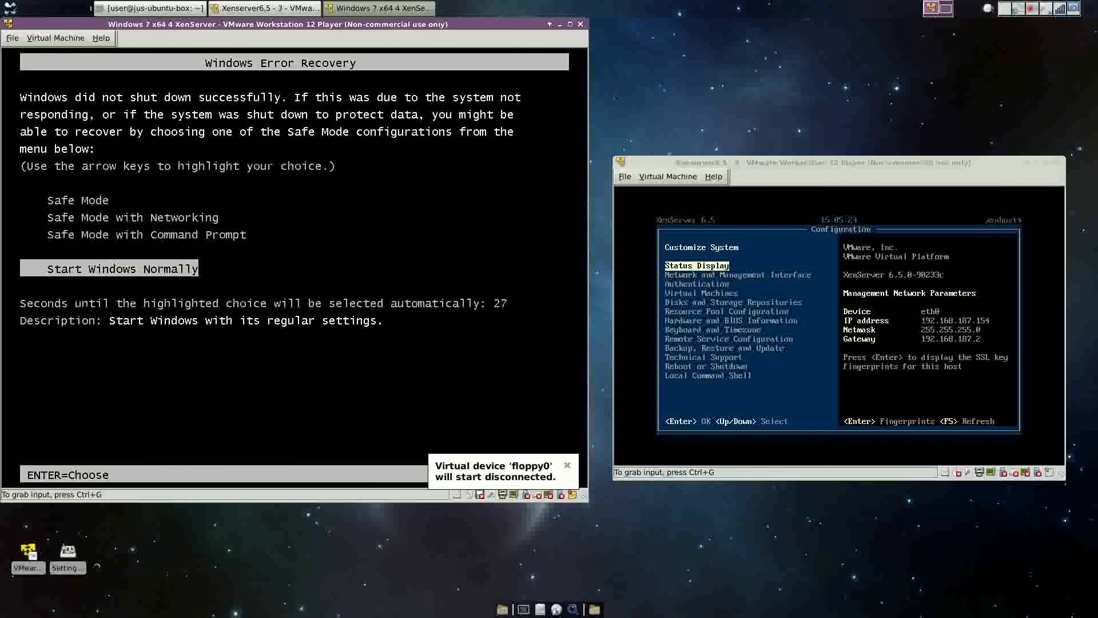
# Choose Start Windows Normally and capture keyboard input in the Windows 7 VM.
pyautogui.press('Return')
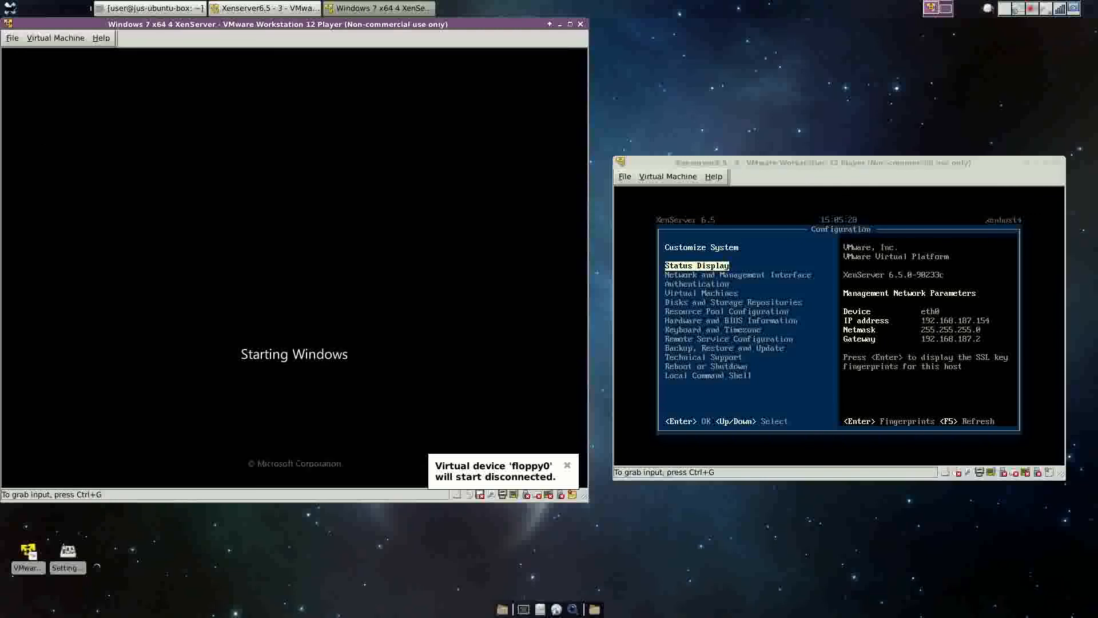
pyautogui.hotkey('ctrl', 'g')
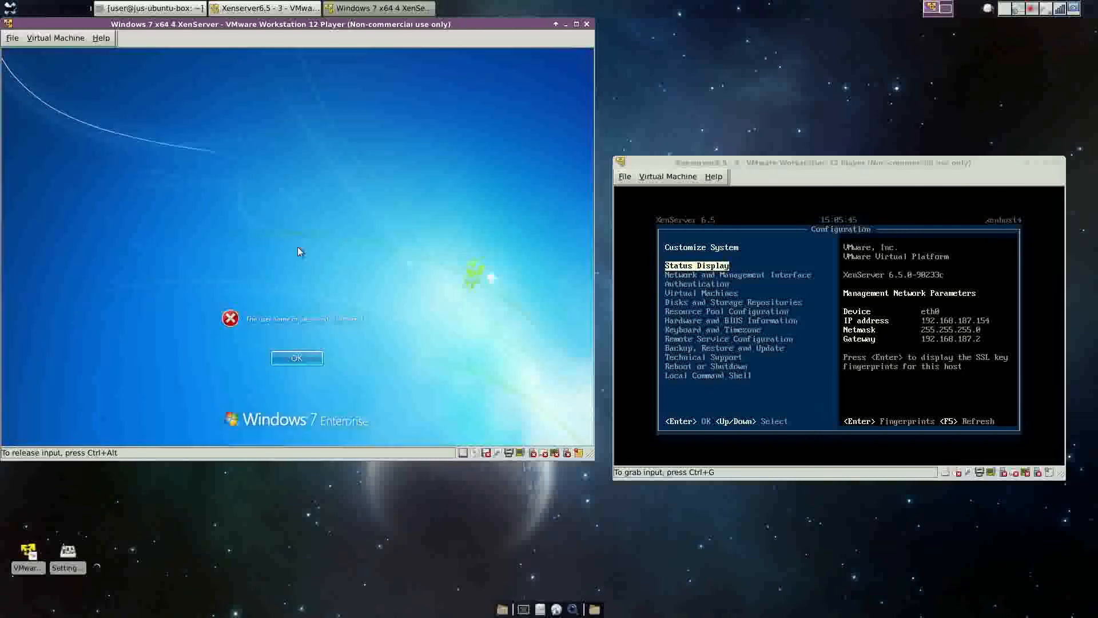
# Dismiss the logon error and sign in to Windows 7 with the account password.
pyautogui.click(291, 357)
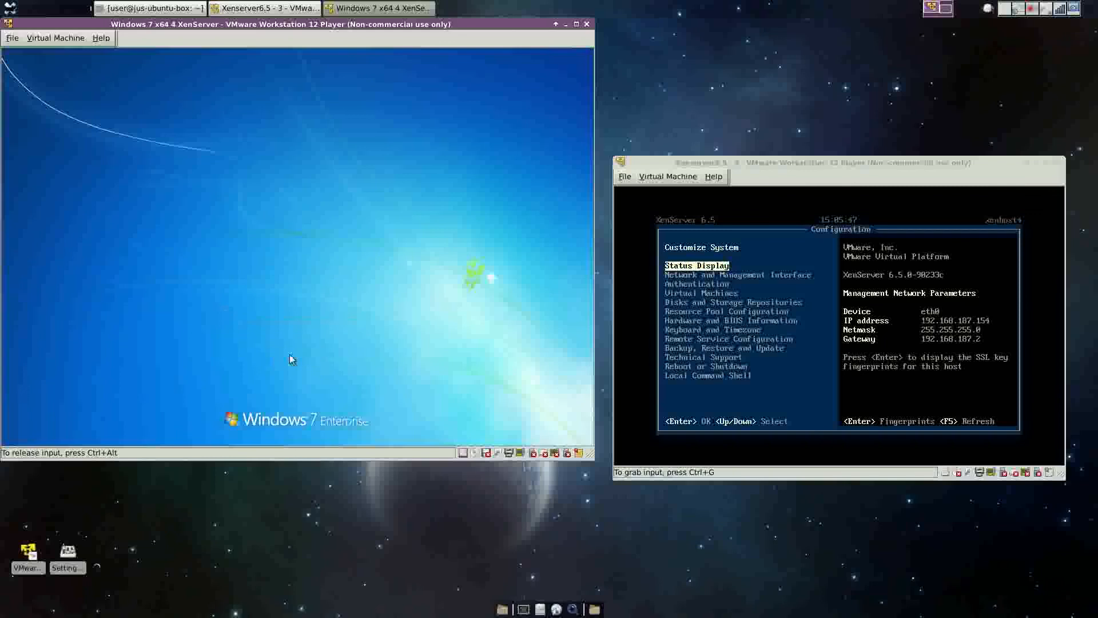
pyautogui.write('••')
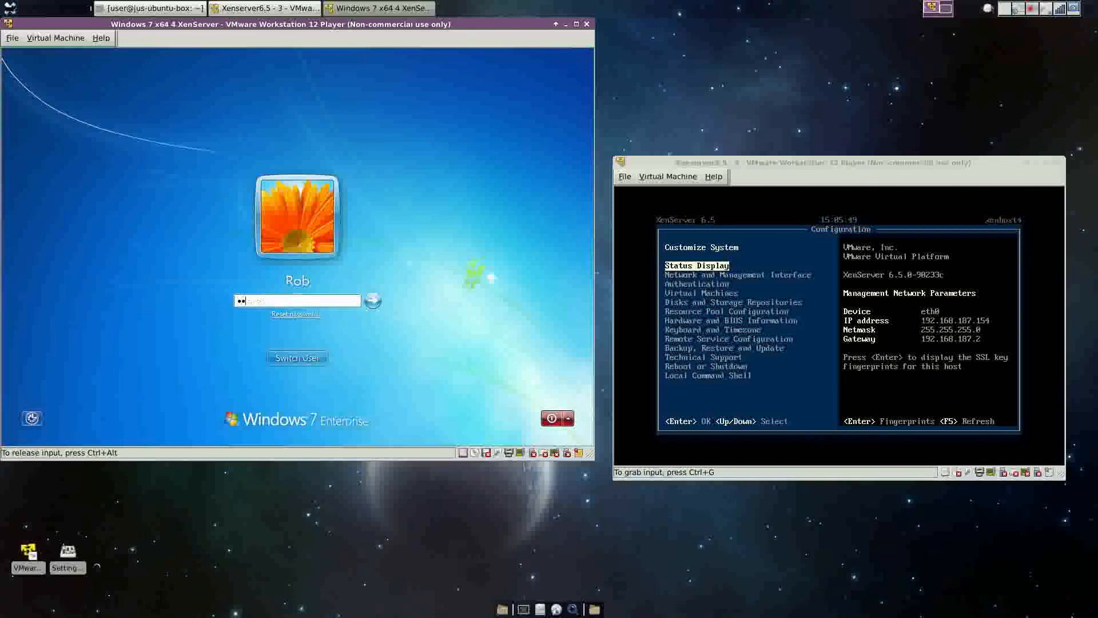
pyautogui.write('•••••••')
pyautogui.press('Return')
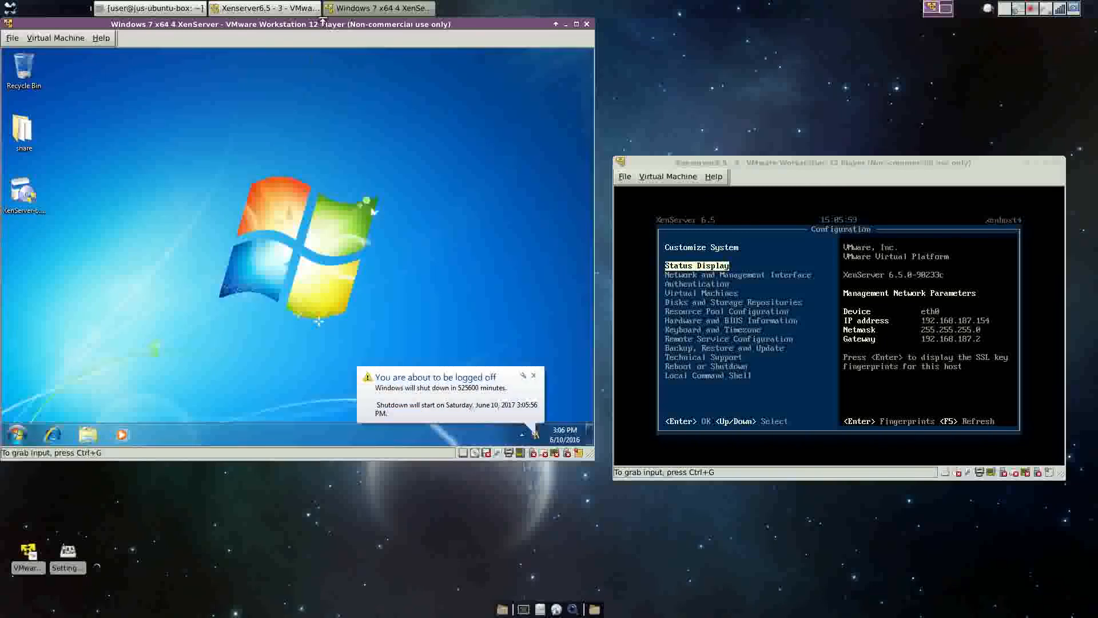
# Reposition the VM window and select the XenCenter setup file on the desktop.
pyautogui.moveTo(322, 23); pyautogui.dragTo(333, 75)
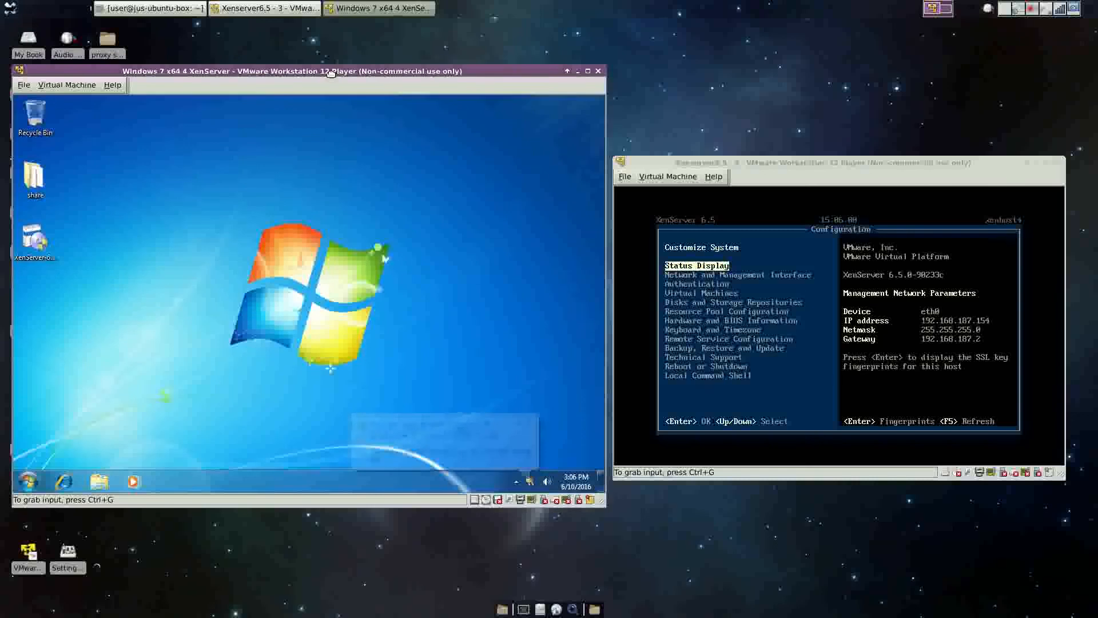
pyautogui.click(1032, 8)
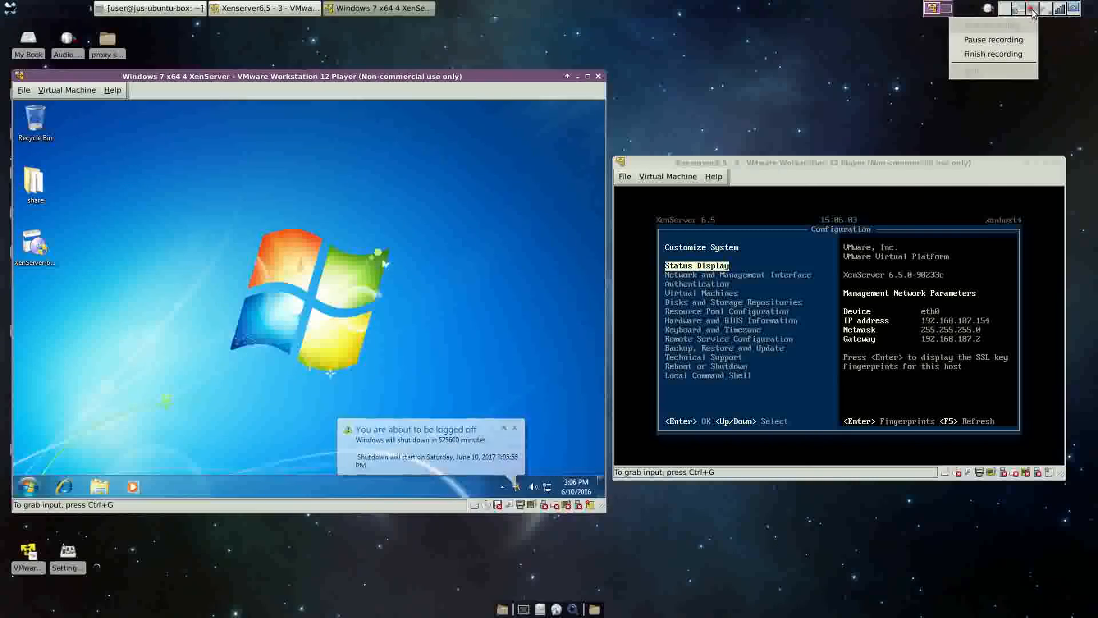
pyautogui.click(975, 41)
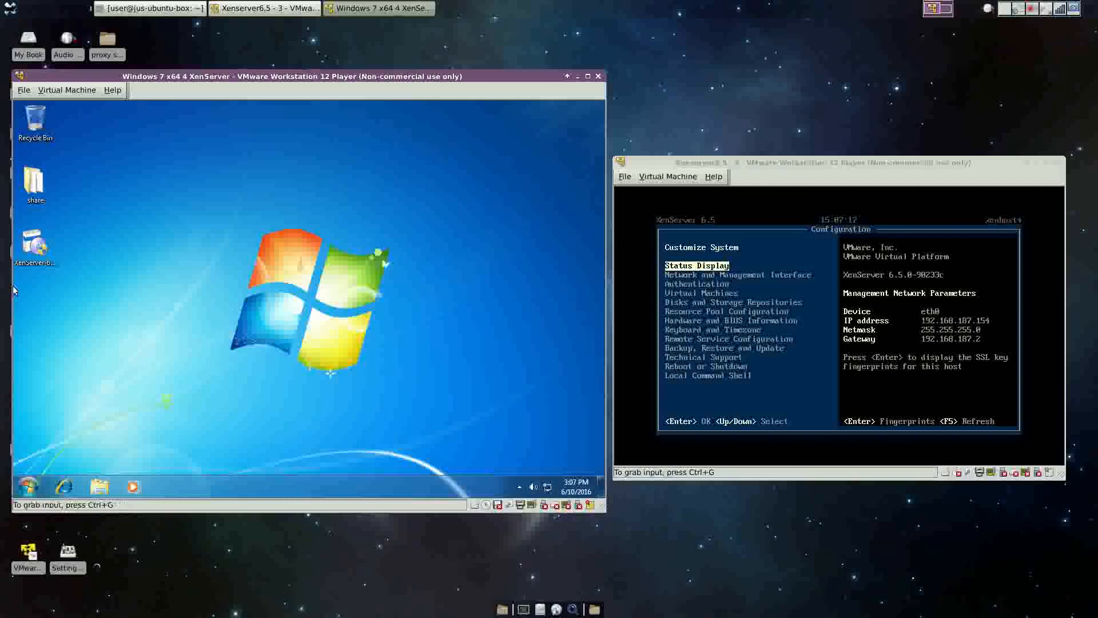
pyautogui.click(38, 256)
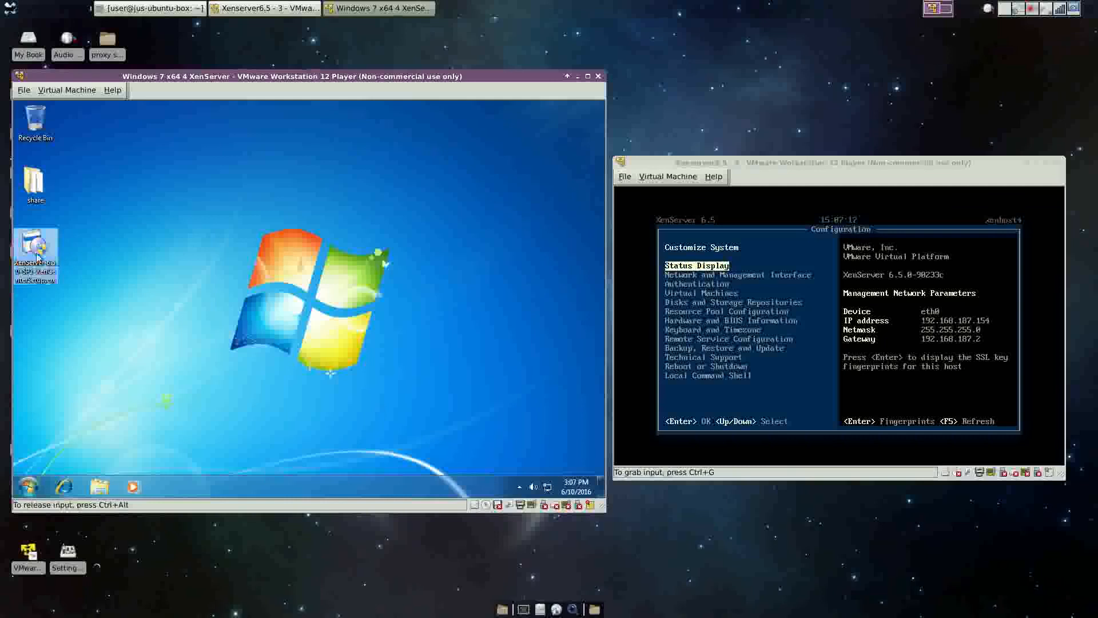
# Run the Citrix XenCenter installer, approve UAC, keep the default folder and finish setup.
pyautogui.doubleClick(37, 256)
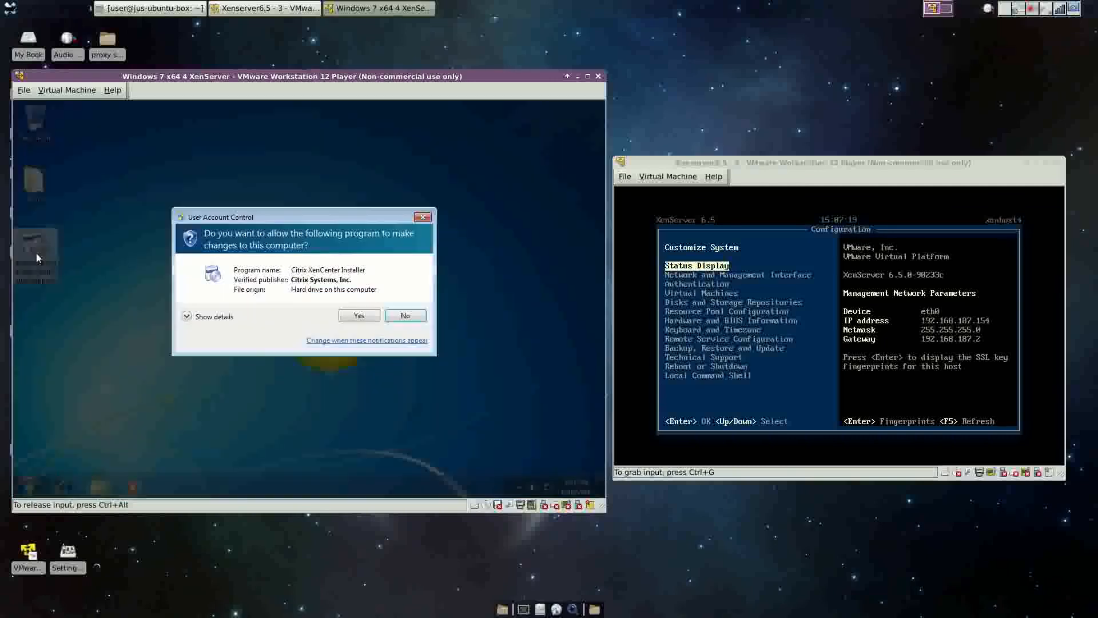
pyautogui.click(358, 315)
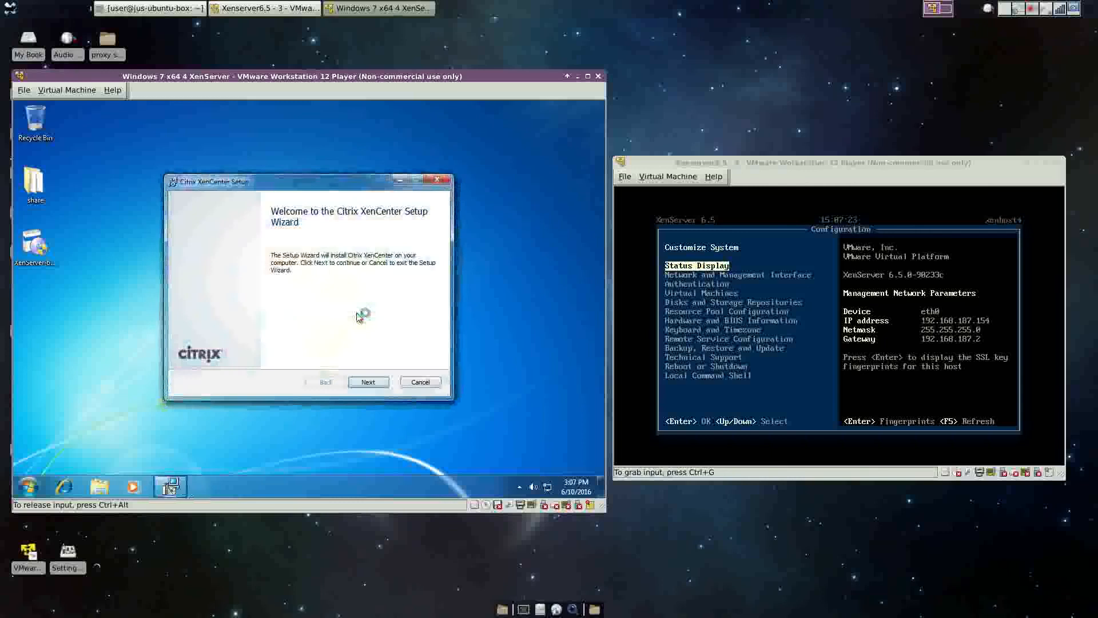
pyautogui.click(359, 384)
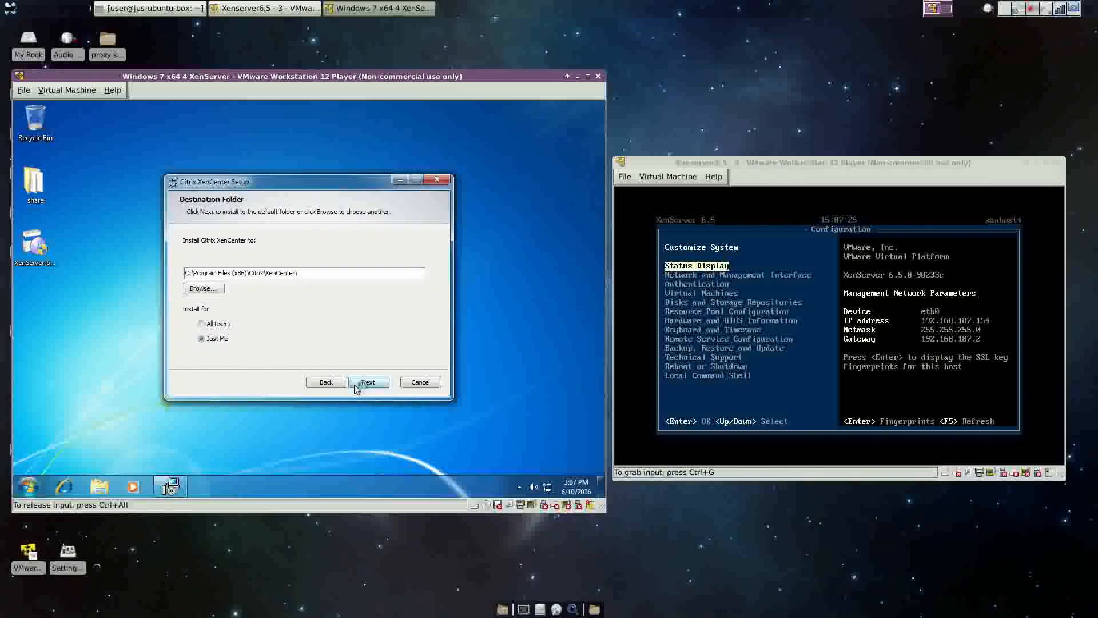
pyautogui.click(357, 383)
pyautogui.click(361, 384)
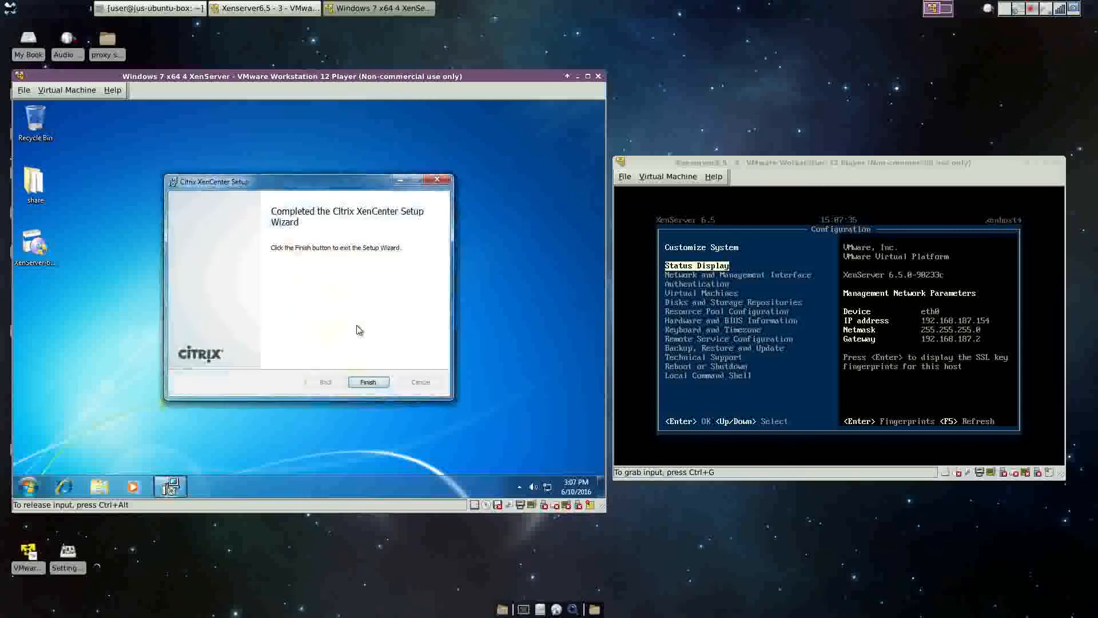
pyautogui.click(368, 382)
pyautogui.click(28, 486)
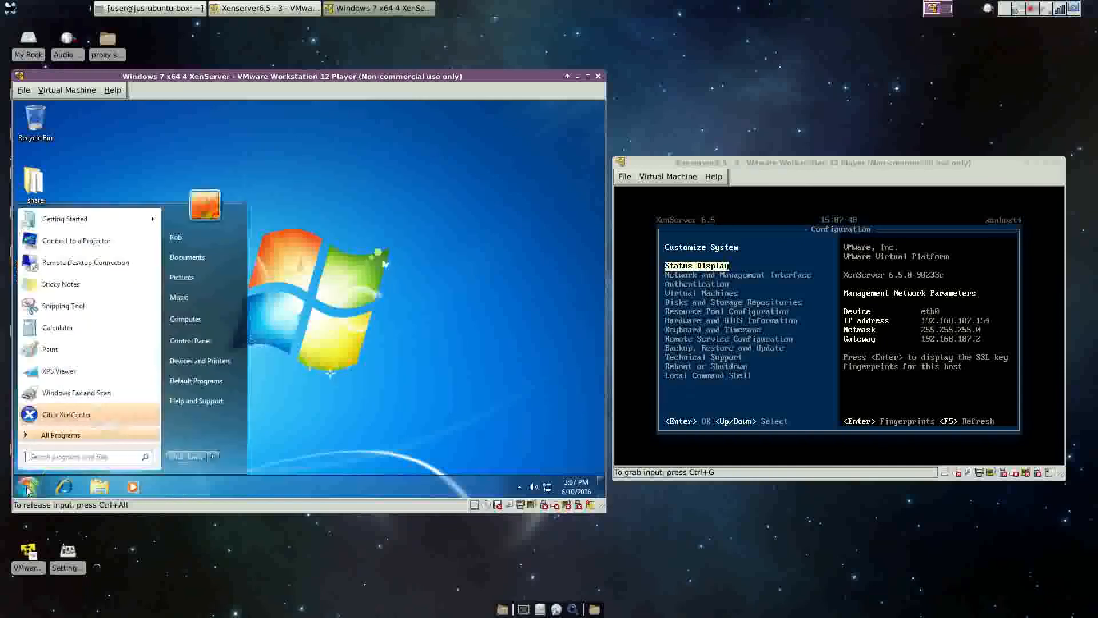
# Launch XenCenter, cancel reconnecting to 192.168.187.153, and remove xenhost3 from the tree.
pyautogui.click(61, 421)
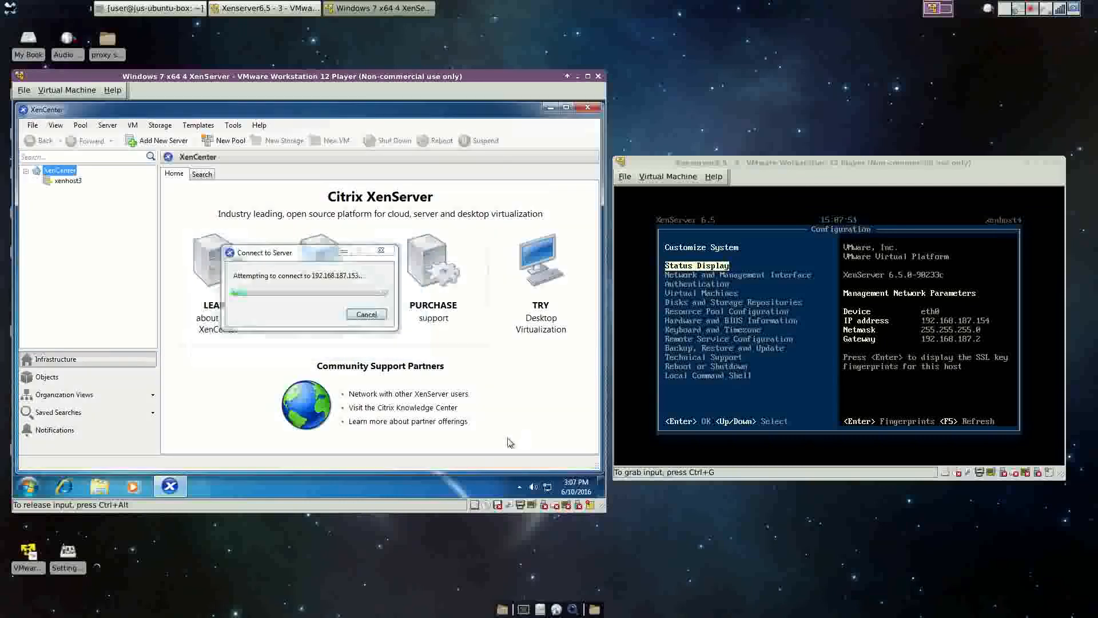
pyautogui.click(378, 314)
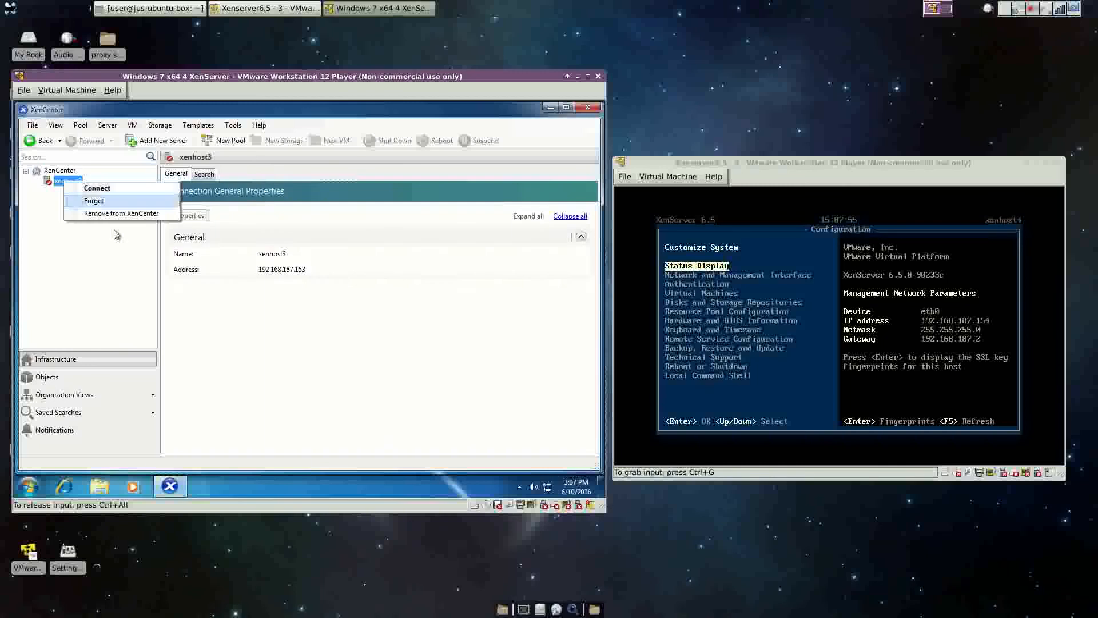
pyautogui.click(109, 213)
pyautogui.rightClick(50, 175)
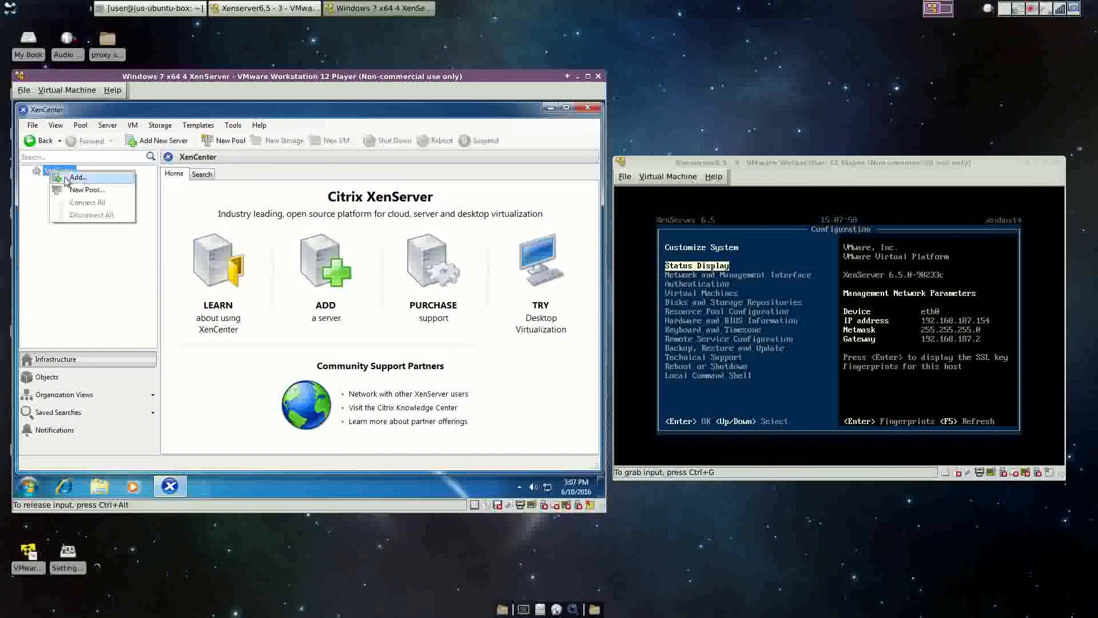
# Add server 192.168.187.154 to XenCenter as user root with the account password.
pyautogui.click(68, 180)
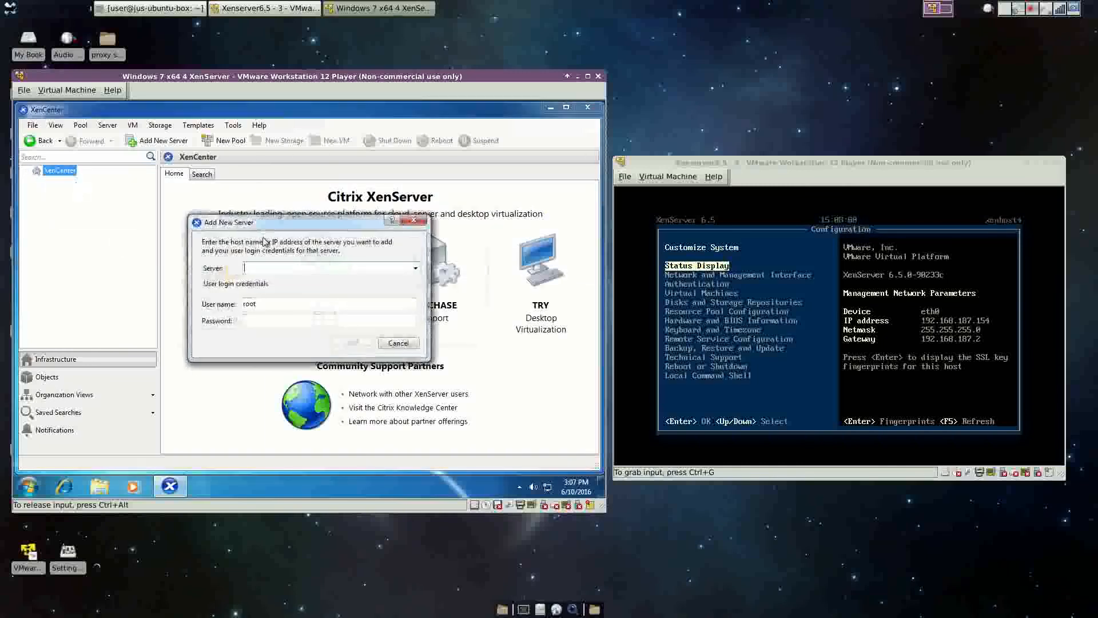
pyautogui.write('192')
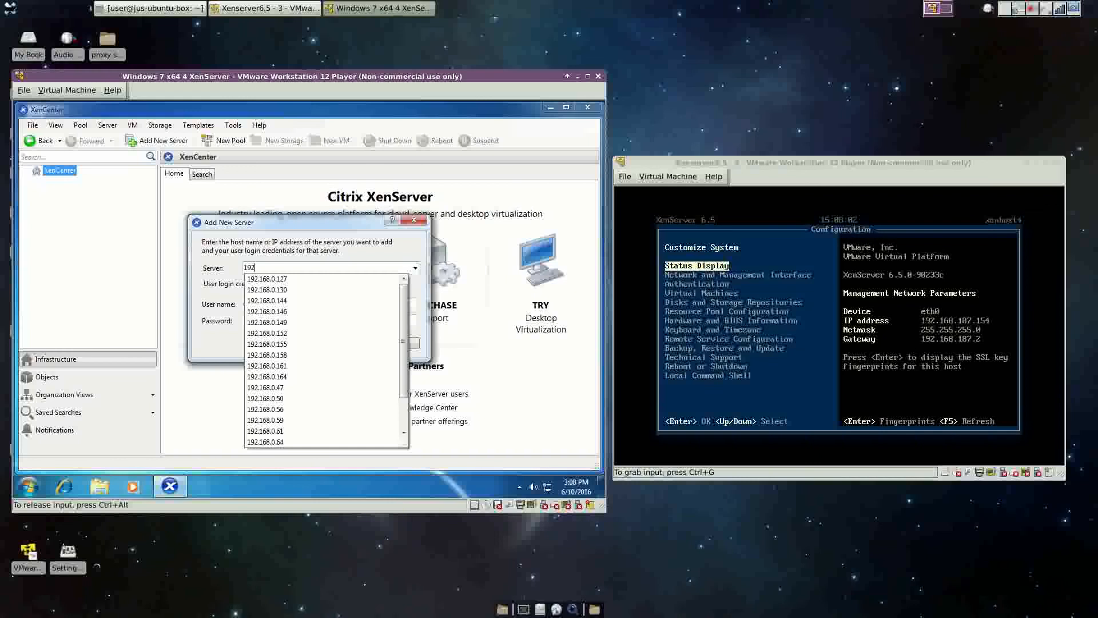
pyautogui.write('.168.187')
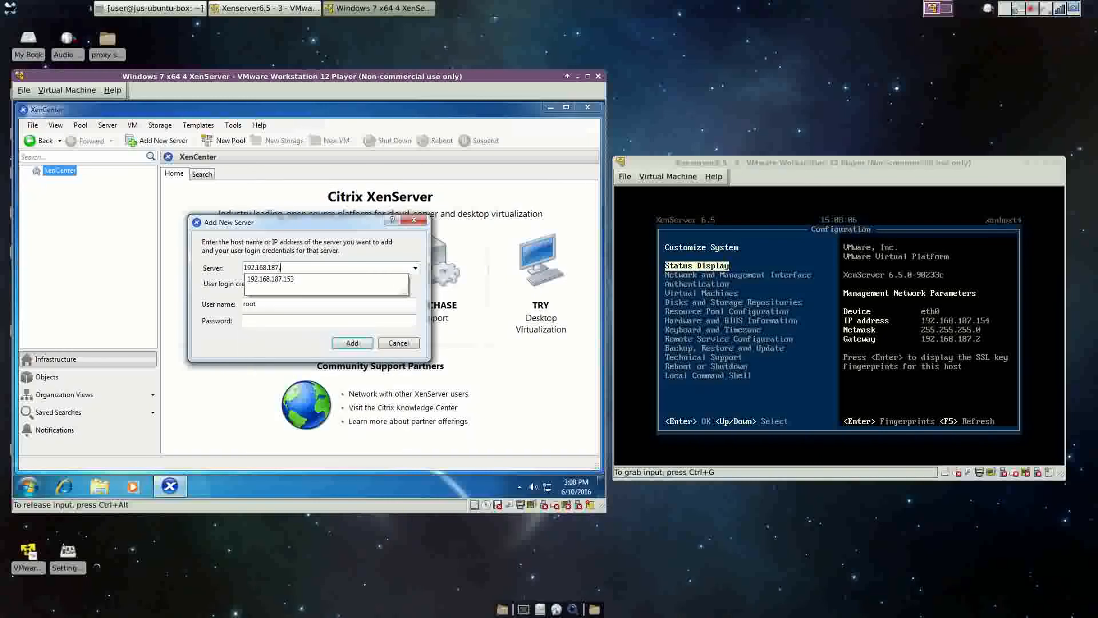
pyautogui.write('.154')
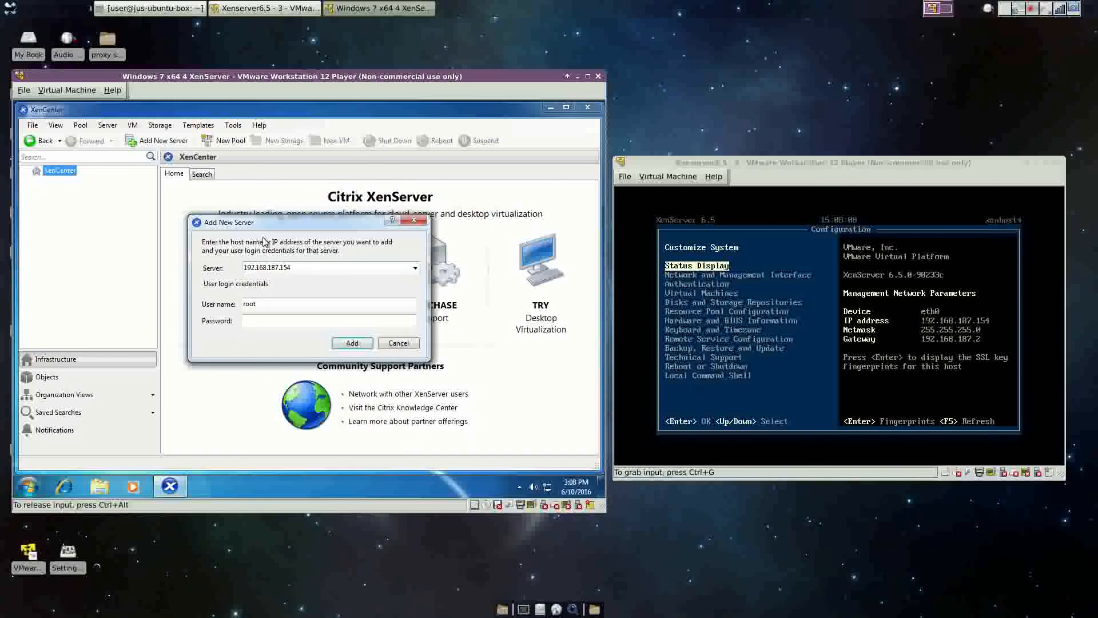
pyautogui.press('Tab')
pyautogui.press('Tab')
pyautogui.write('•••')
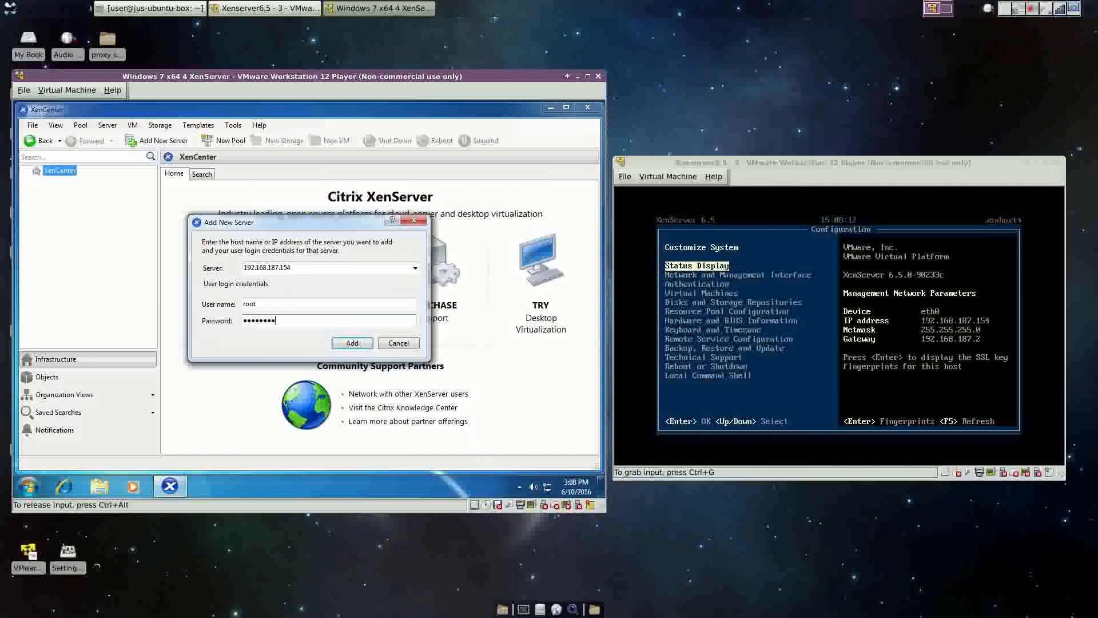
pyautogui.press('Return')
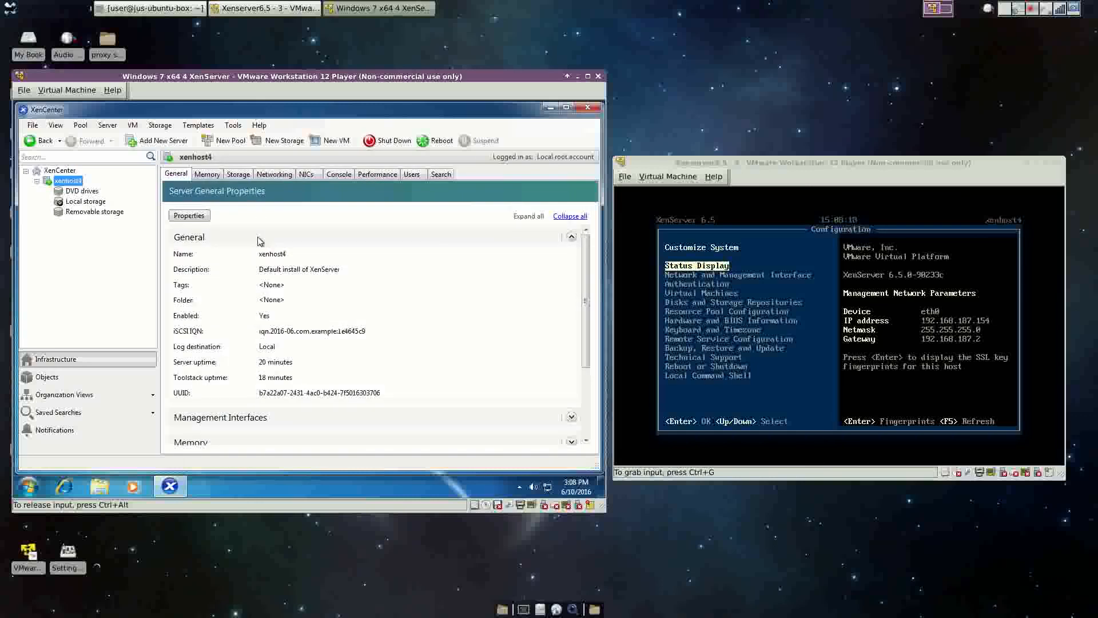
# Create external network 'Prod' on NIC 0, VLAN 1, auto-added to new VMs.
pyautogui.click(266, 175)
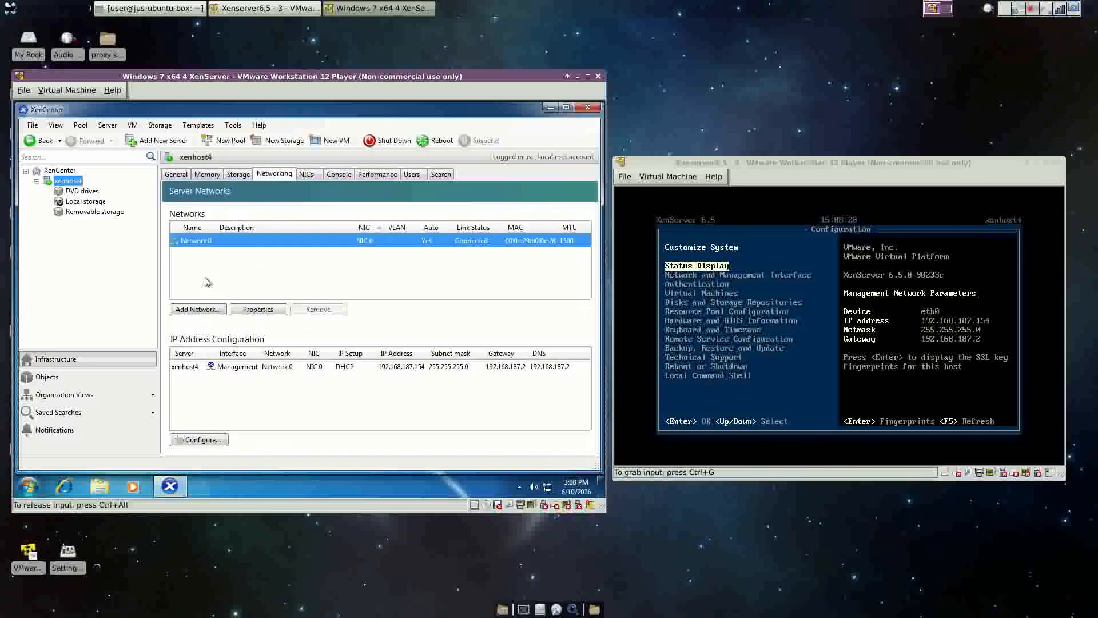
pyautogui.click(197, 310)
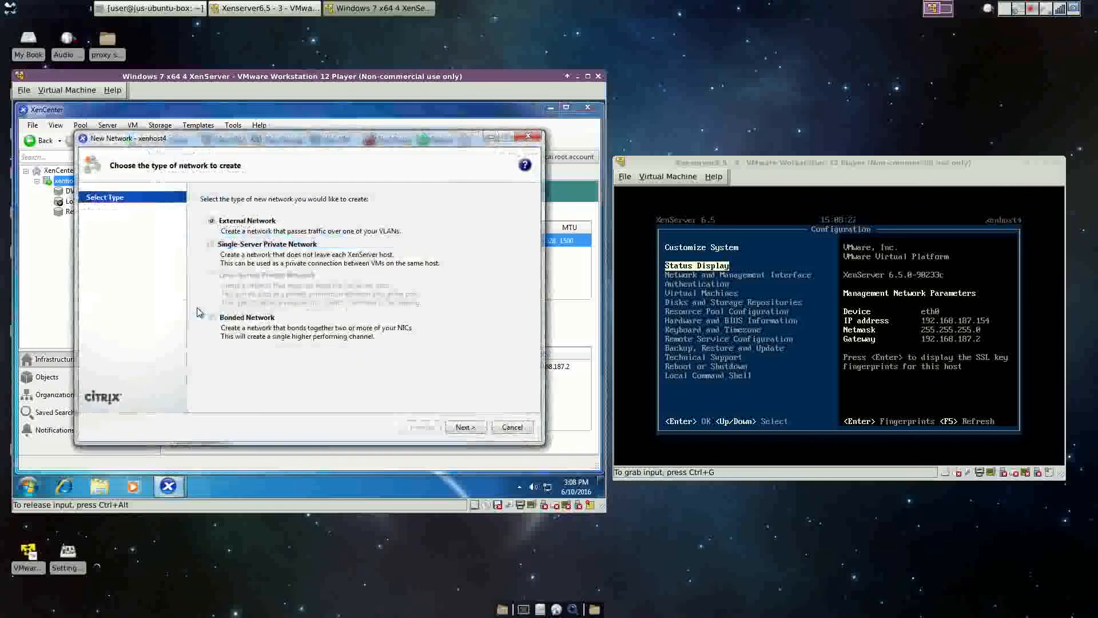
pyautogui.click(466, 427)
pyautogui.write('Prod')
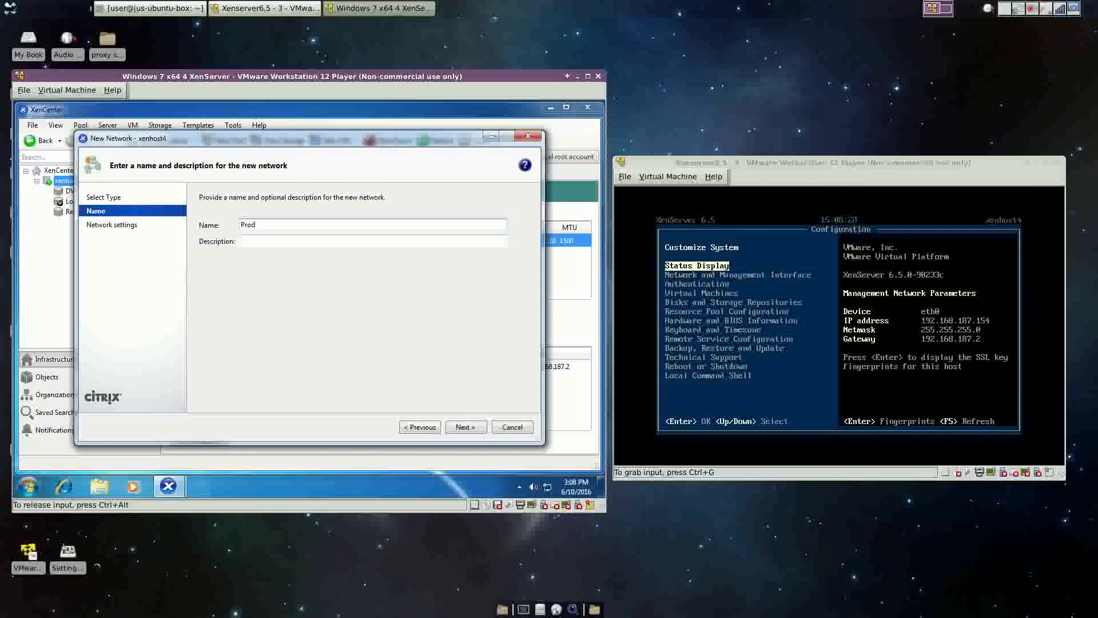
pyautogui.click(472, 430)
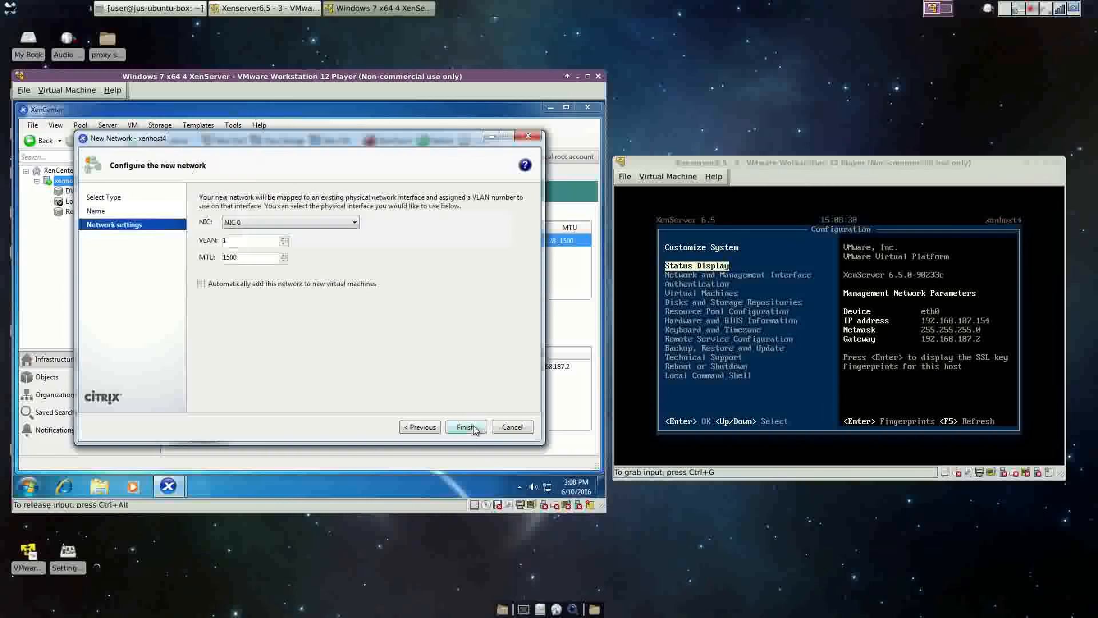
pyautogui.click(326, 223)
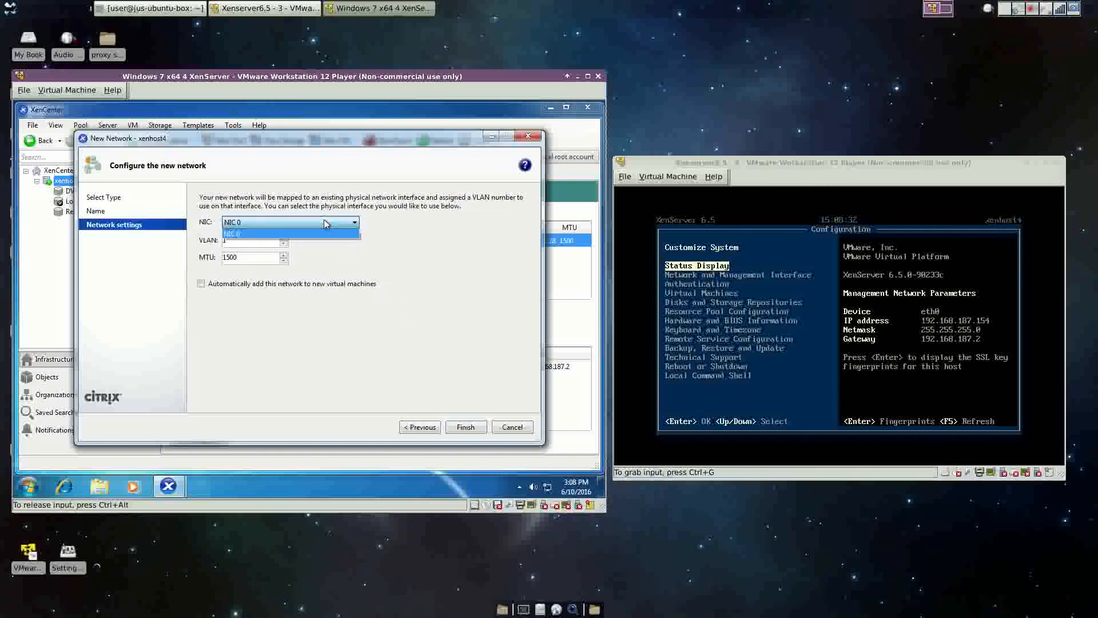
pyautogui.click(462, 222)
pyautogui.click(467, 432)
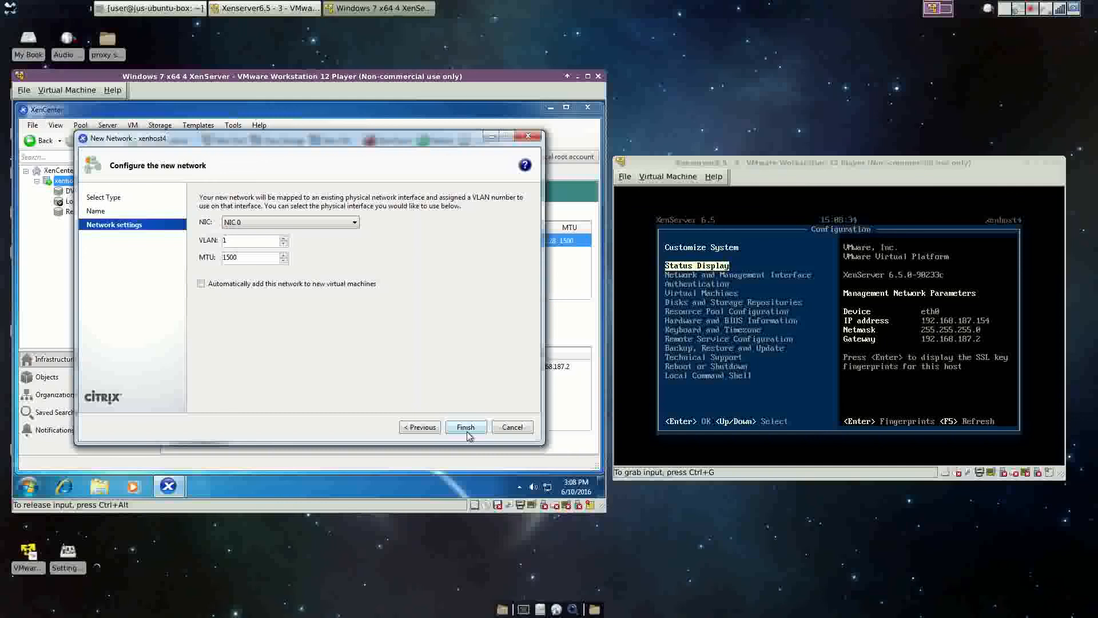
pyautogui.click(219, 282)
pyautogui.click(466, 428)
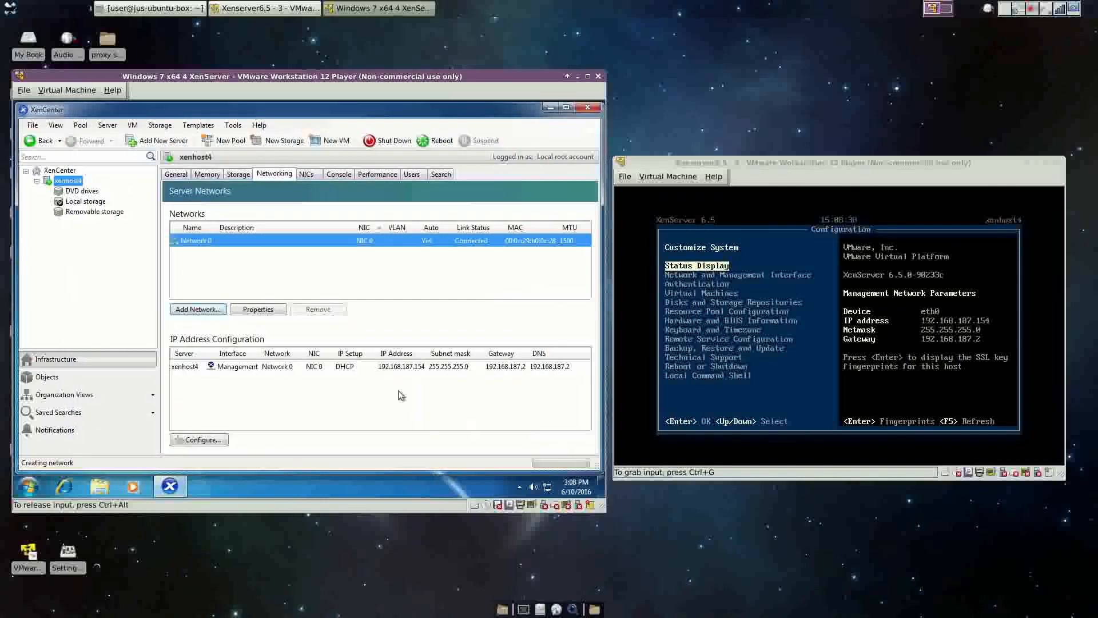
pyautogui.click(256, 254)
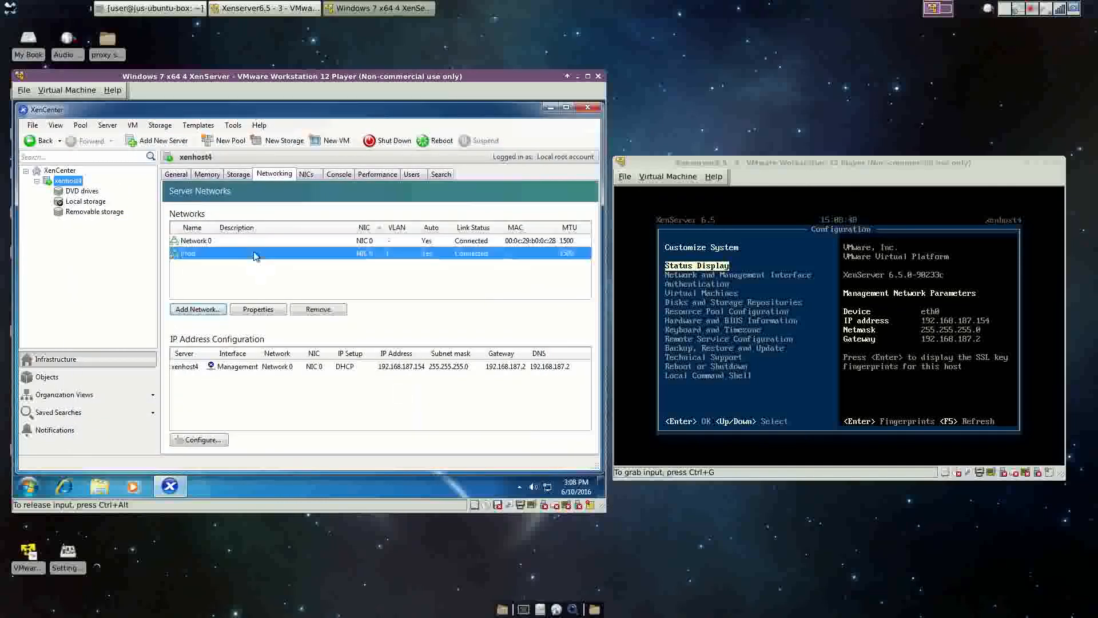
# Attach the Windows Server 2012 R2 ISO from Desktop\Share to the Xenserver6.5 - 3 VM's CD drive.
pyautogui.rightClick(57, 182)
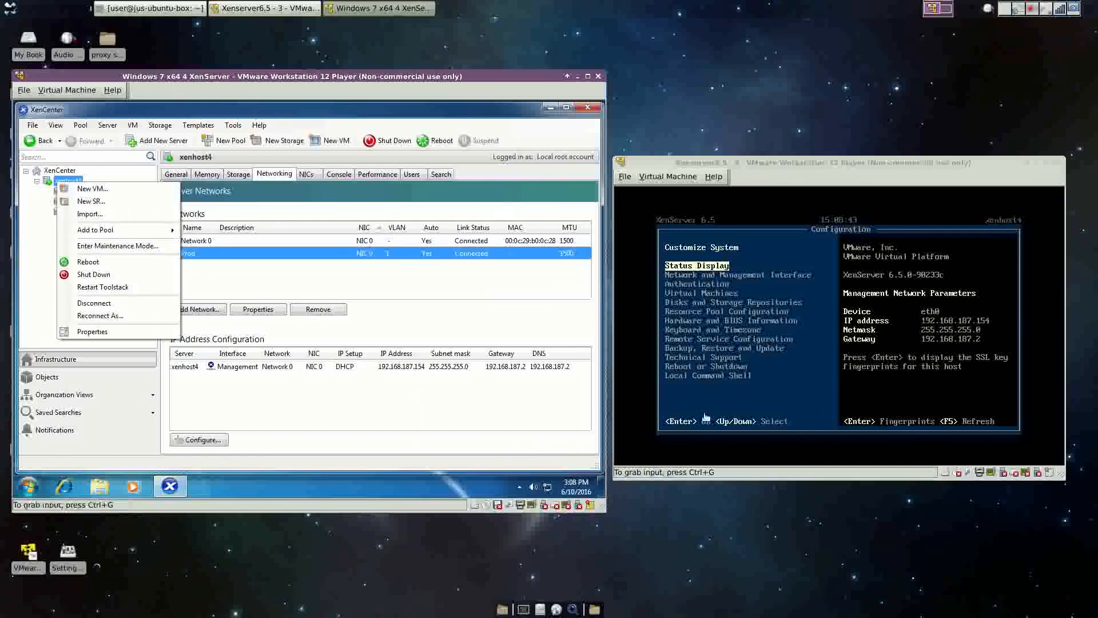
pyautogui.click(961, 476)
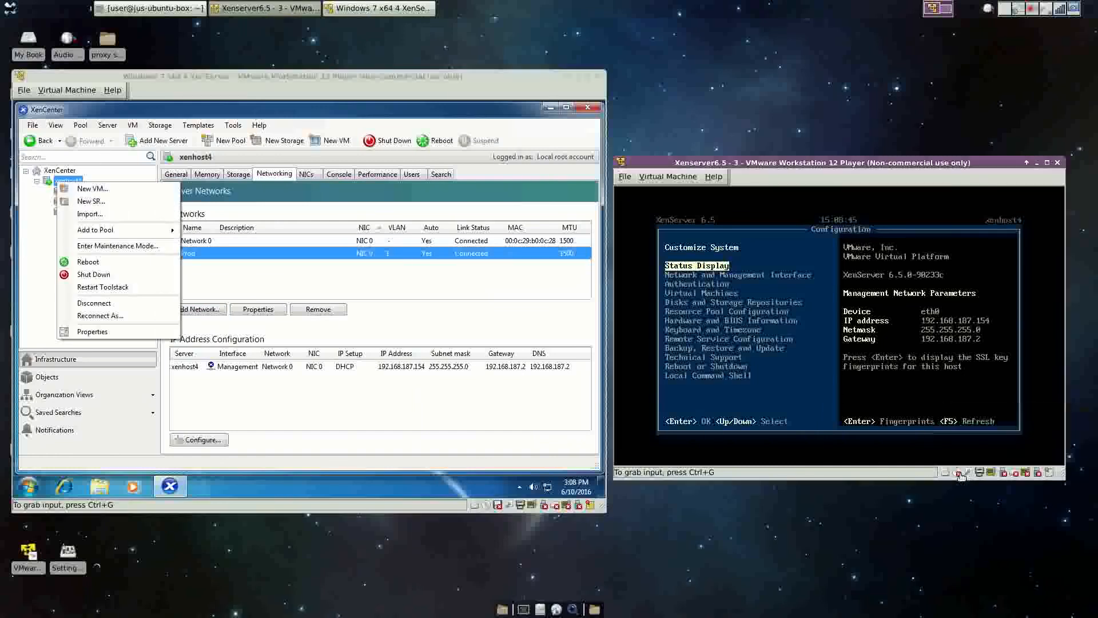
pyautogui.click(962, 476)
pyautogui.click(972, 458)
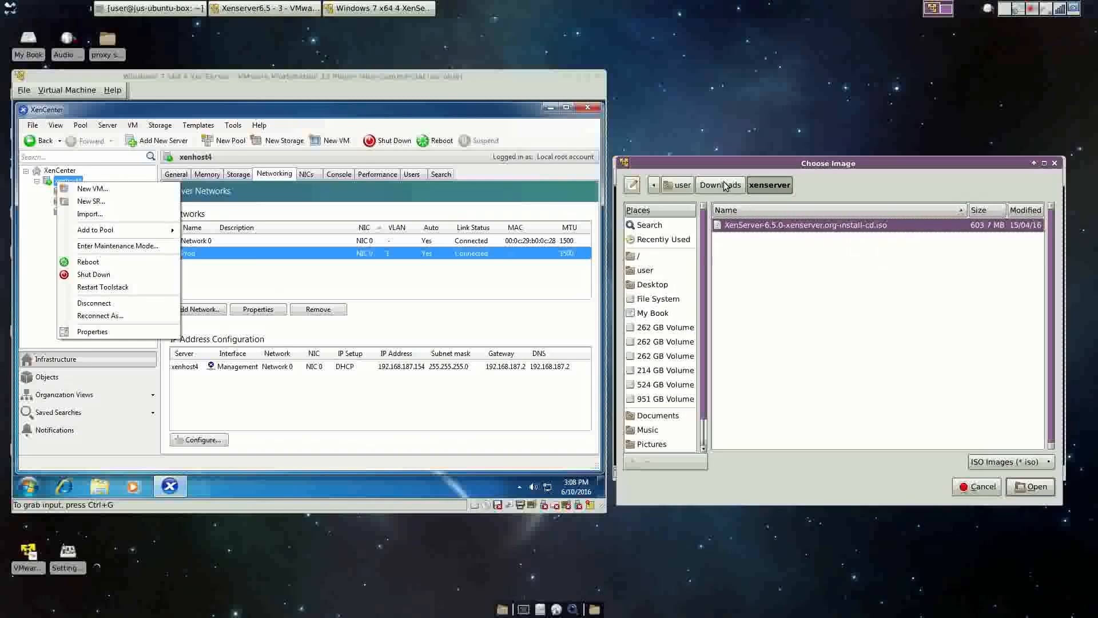
pyautogui.click(652, 271)
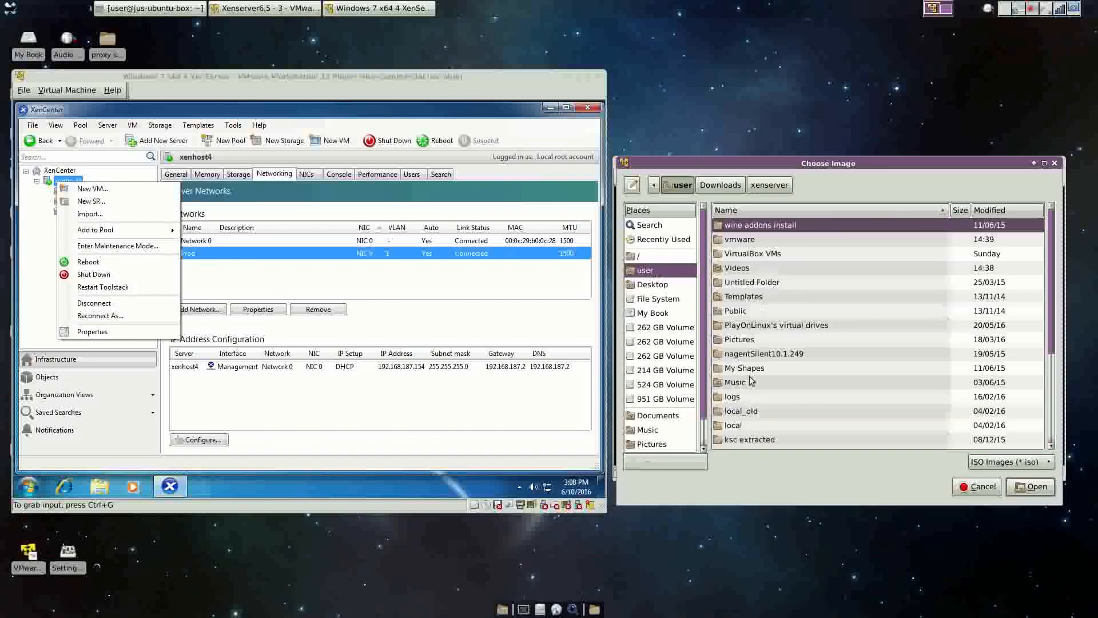
pyautogui.scroll(-5, 745, 372)
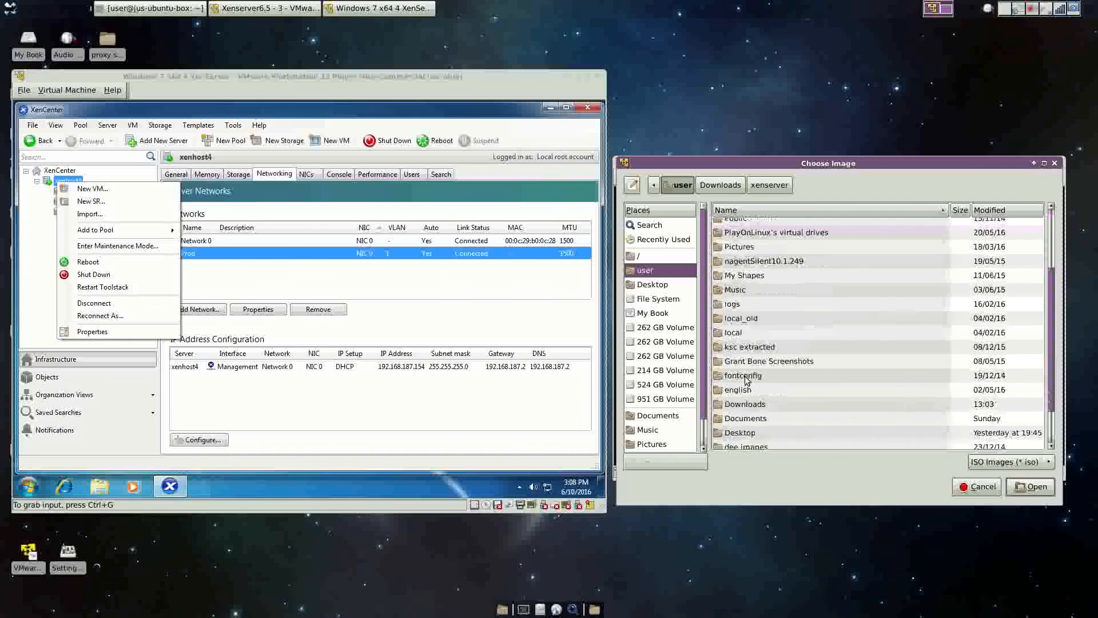
pyautogui.scroll(5, 746, 381)
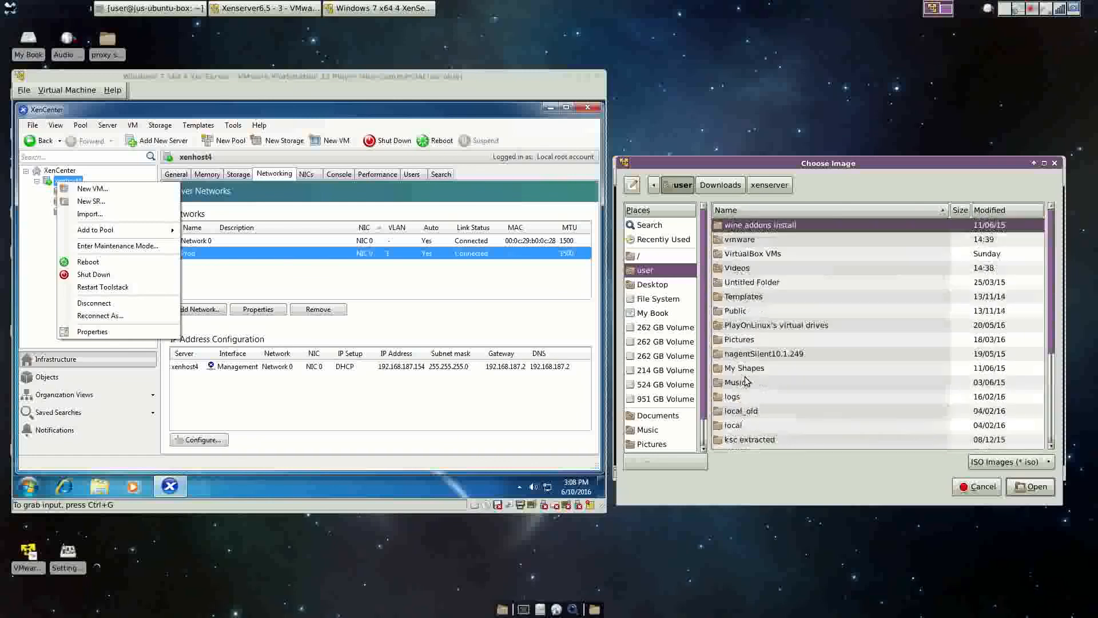
pyautogui.click(646, 285)
pyautogui.doubleClick(747, 226)
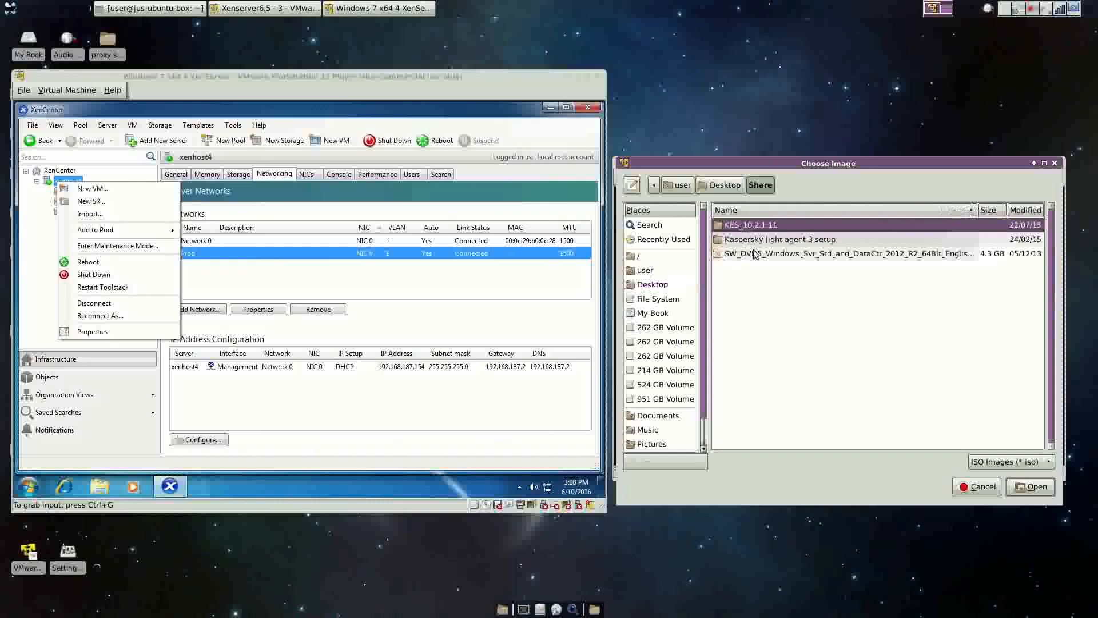
pyautogui.click(749, 253)
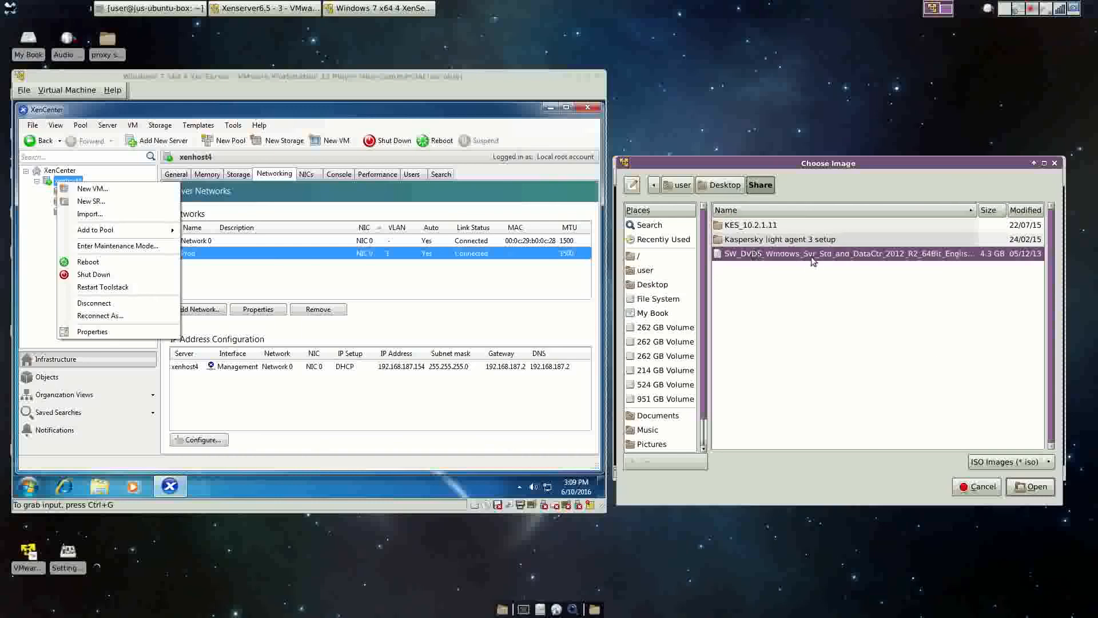
pyautogui.click(1031, 488)
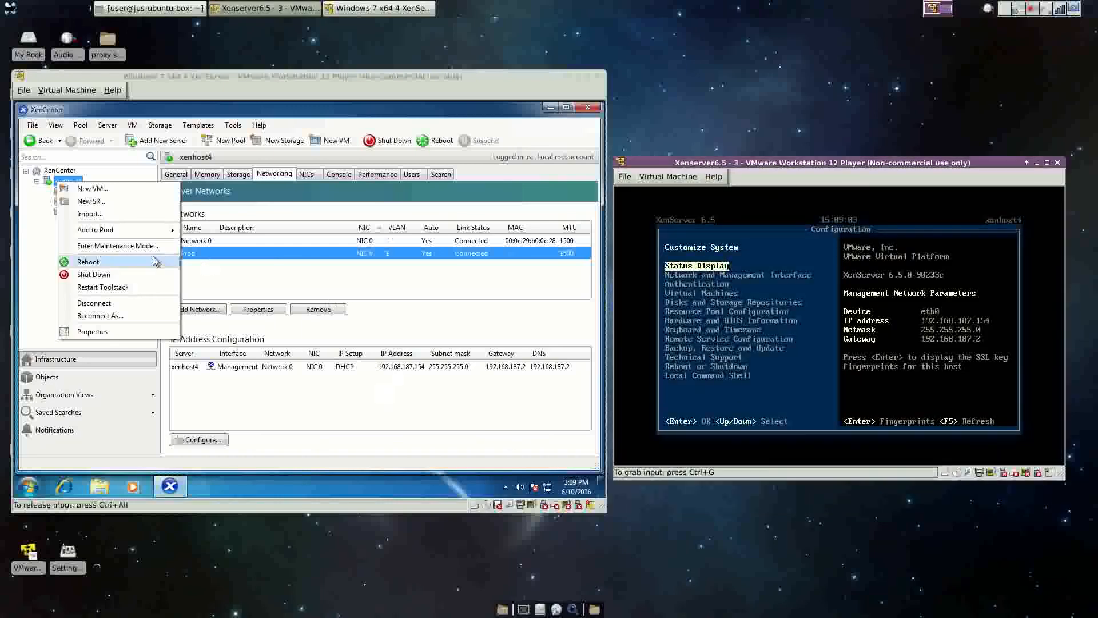
# Start a new VM on xenhost4 from the Windows Server 2012 R2 (64-bit) template, naming it 'Domain Controller'.
pyautogui.click(92, 188)
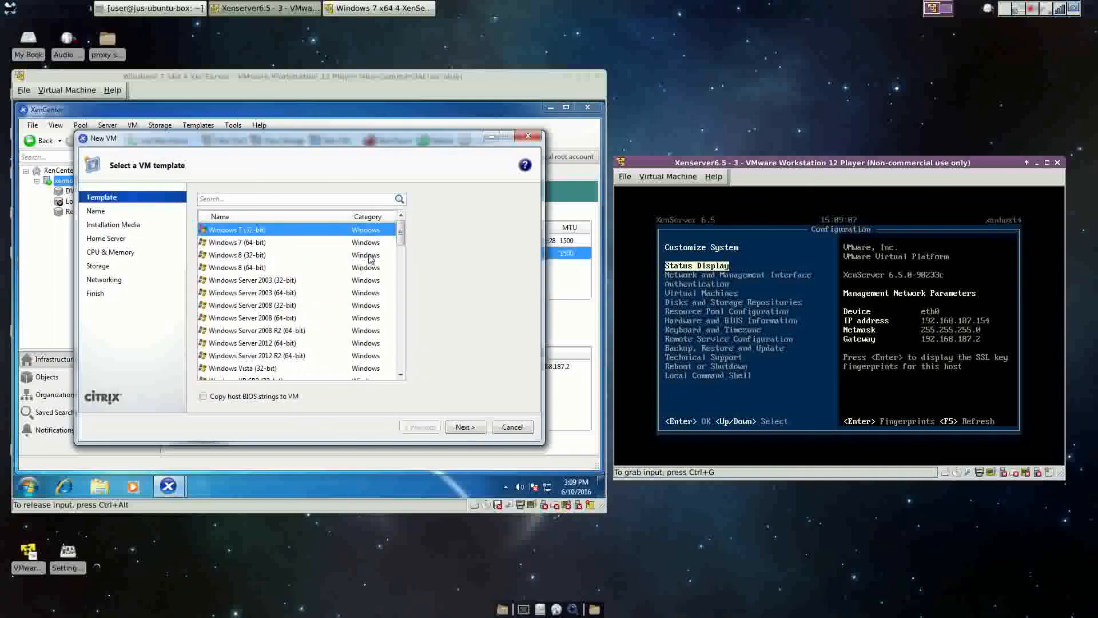
pyautogui.moveTo(402, 237)
pyautogui.mouseDown()
pyautogui.moveTo(403, 269)
pyautogui.moveTo(402, 247)
pyautogui.mouseUp()
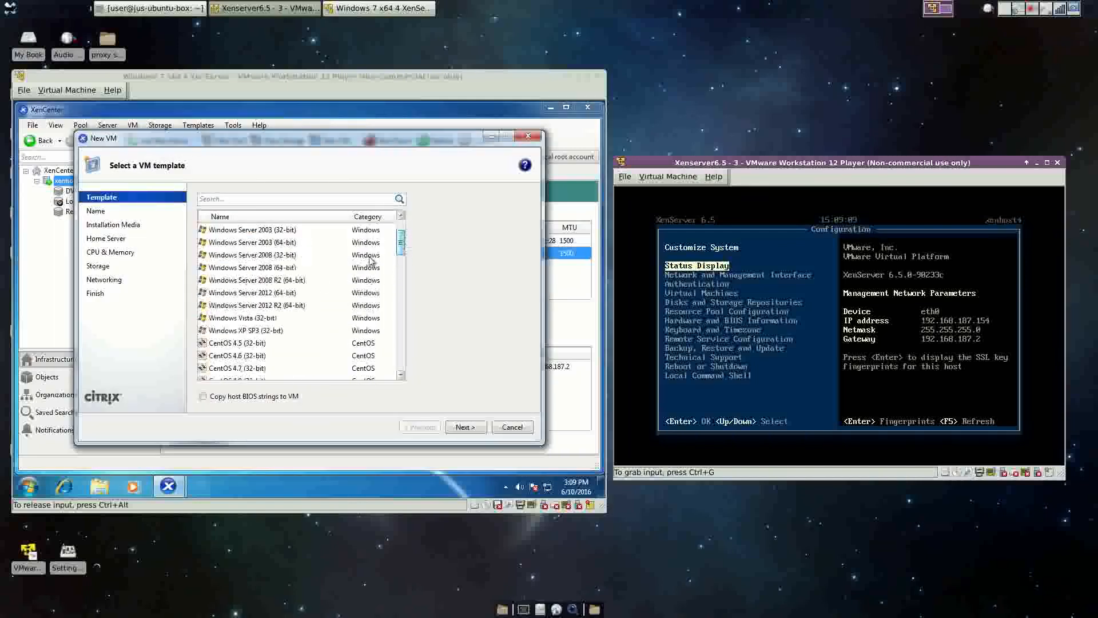
pyautogui.click(293, 306)
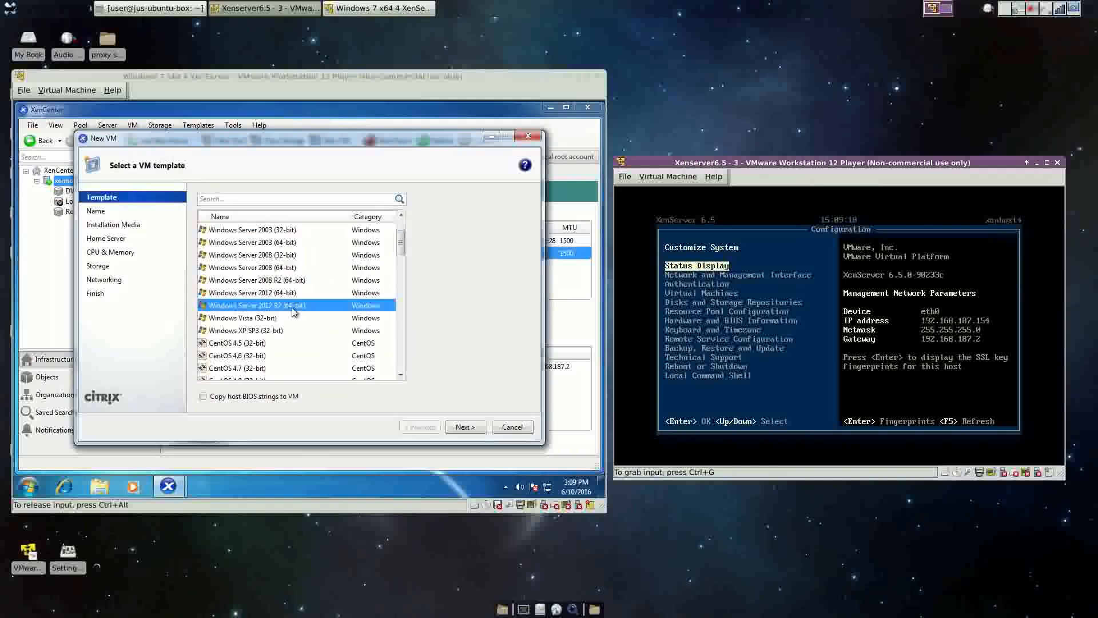
pyautogui.click(464, 428)
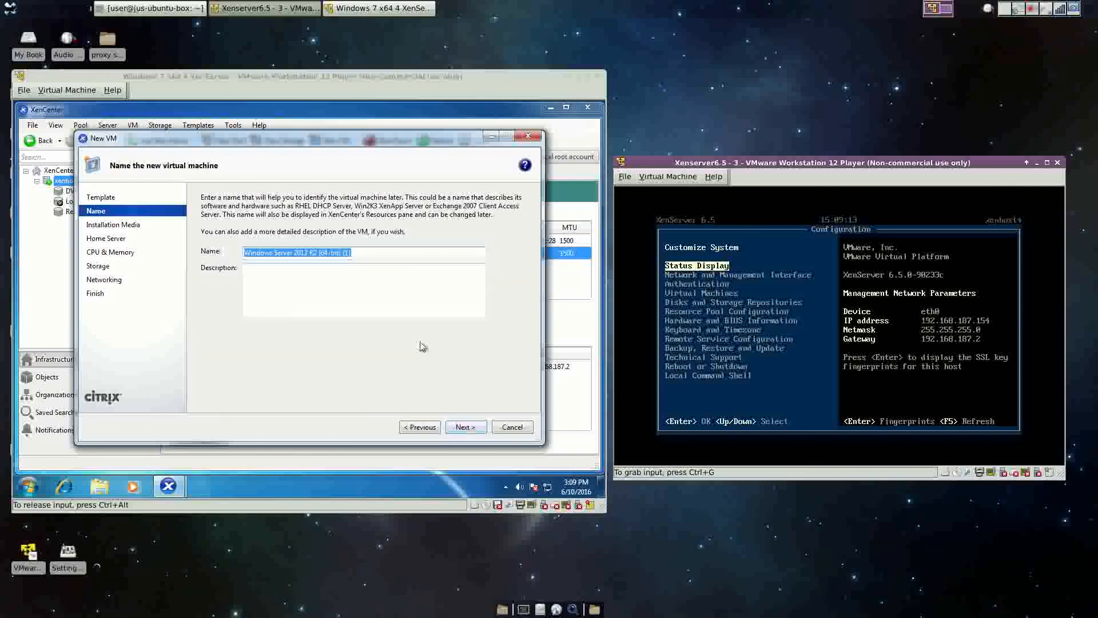
pyautogui.click(366, 252)
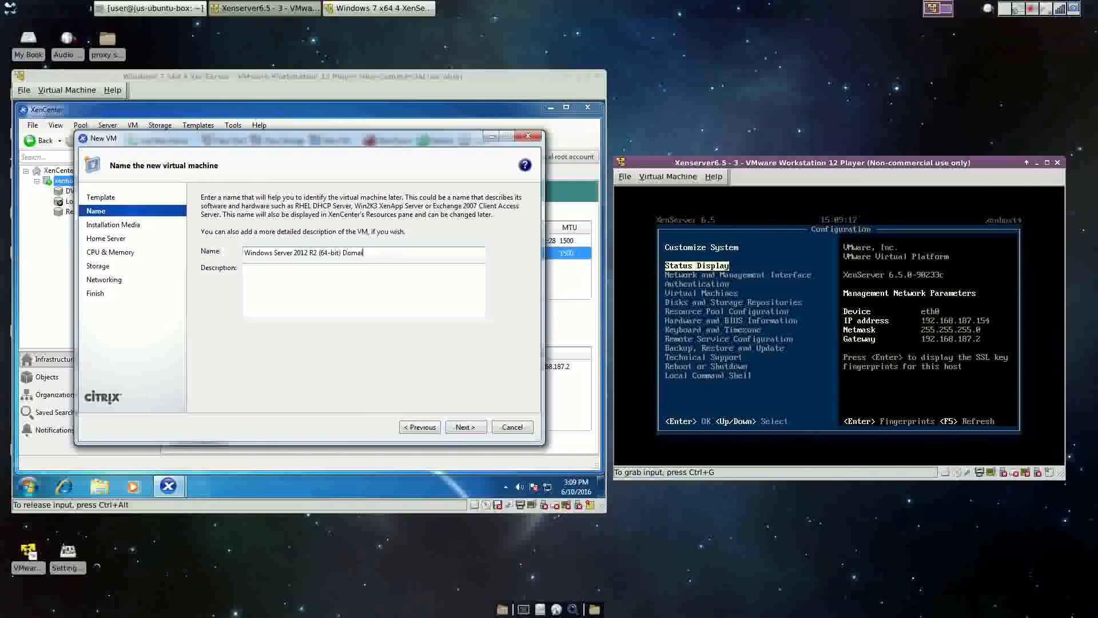
pyautogui.write('Domain Controller')
pyautogui.click(480, 429)
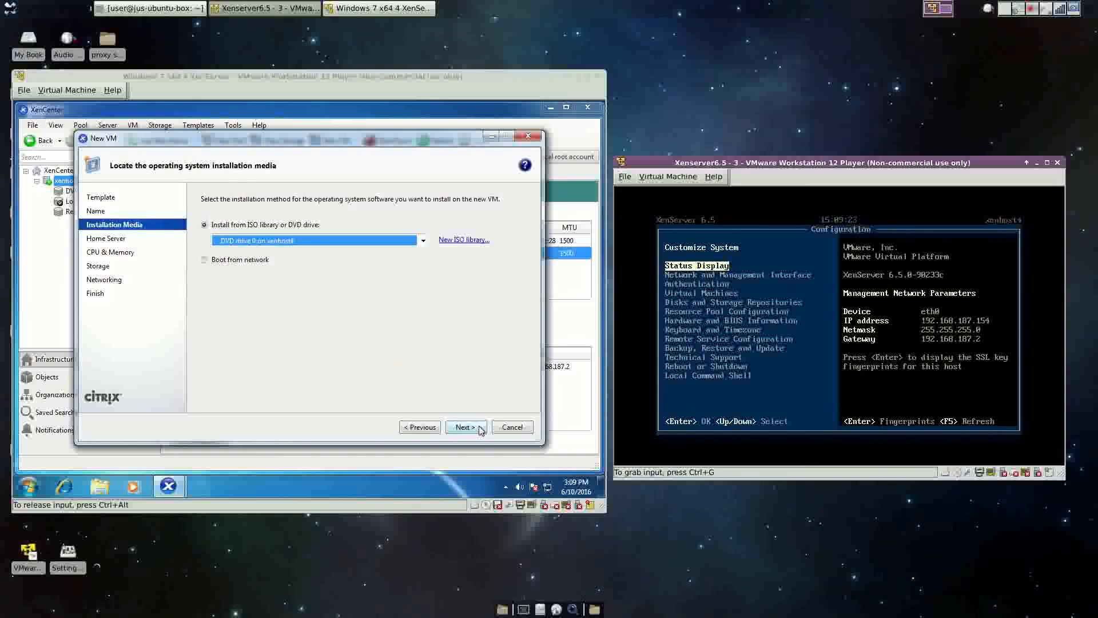
# Install from DVD drive 0, keep default home server and resources, use the Prod network, and create the VM.
pyautogui.click(423, 240)
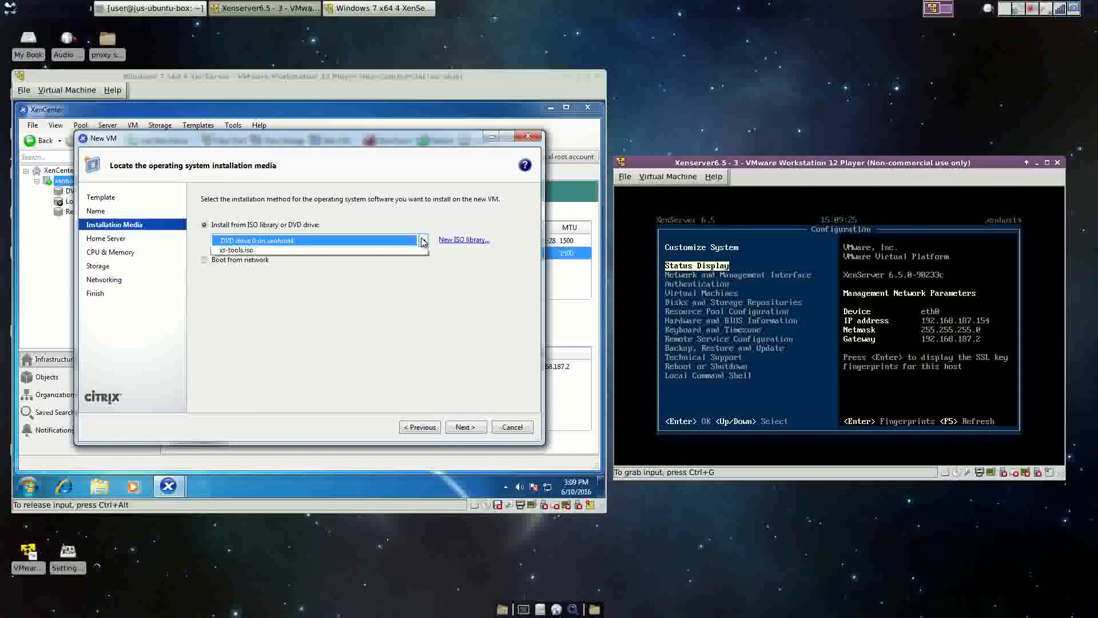
pyautogui.click(271, 264)
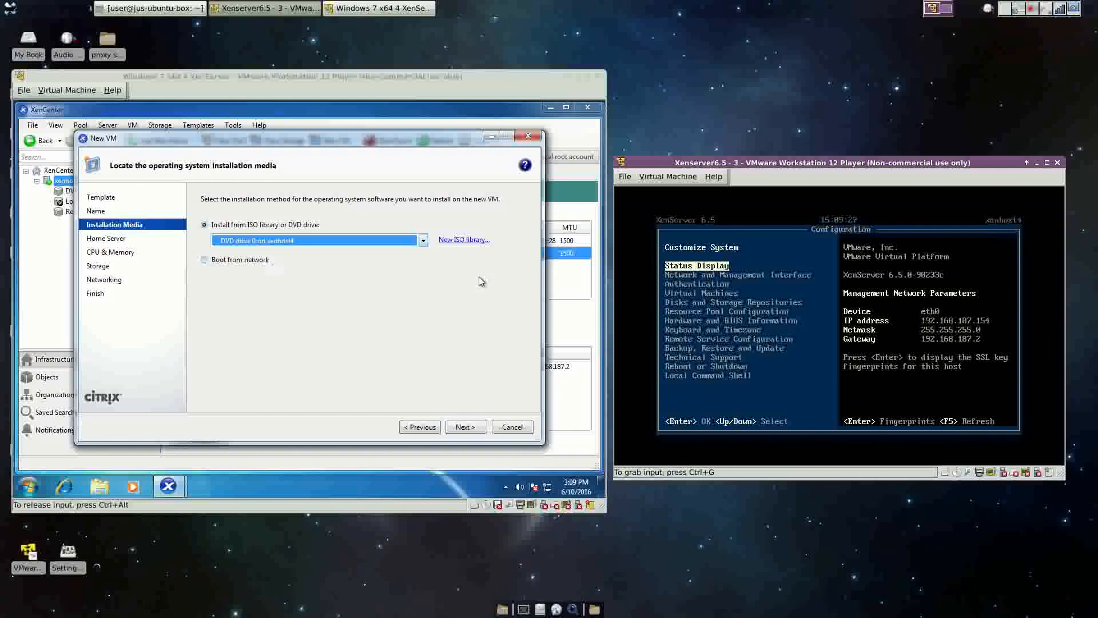
pyautogui.click(479, 429)
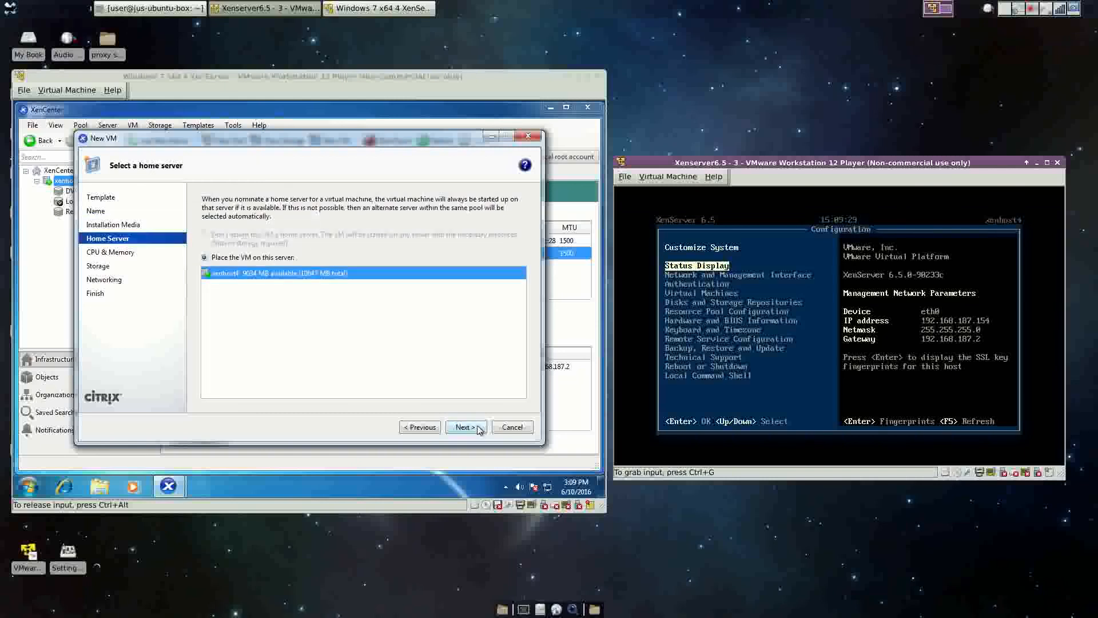
pyautogui.click(480, 429)
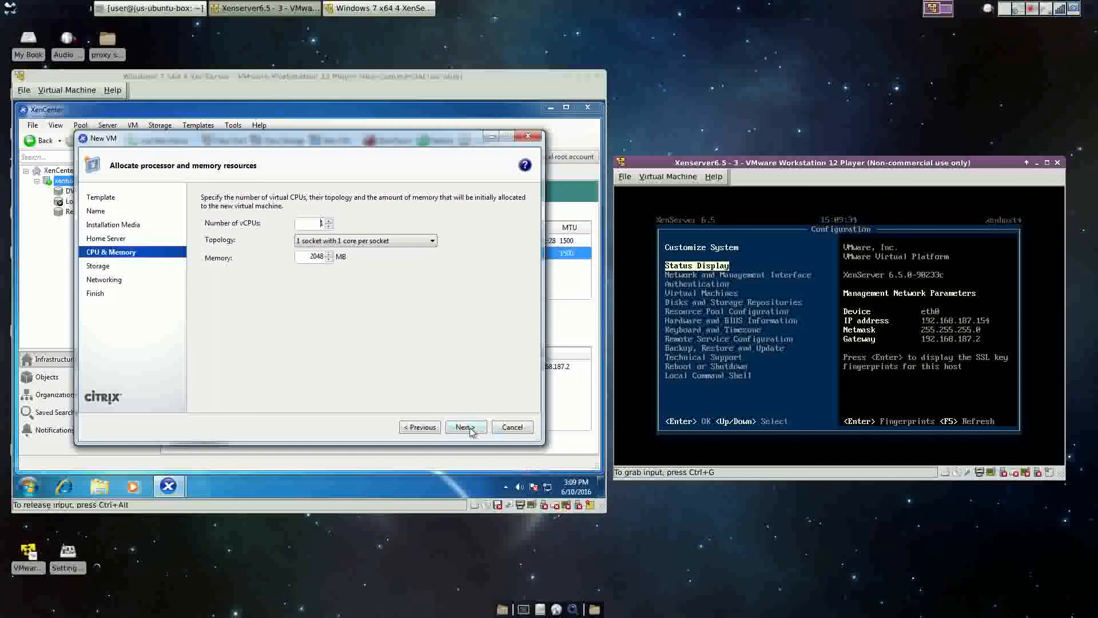
pyautogui.click(469, 430)
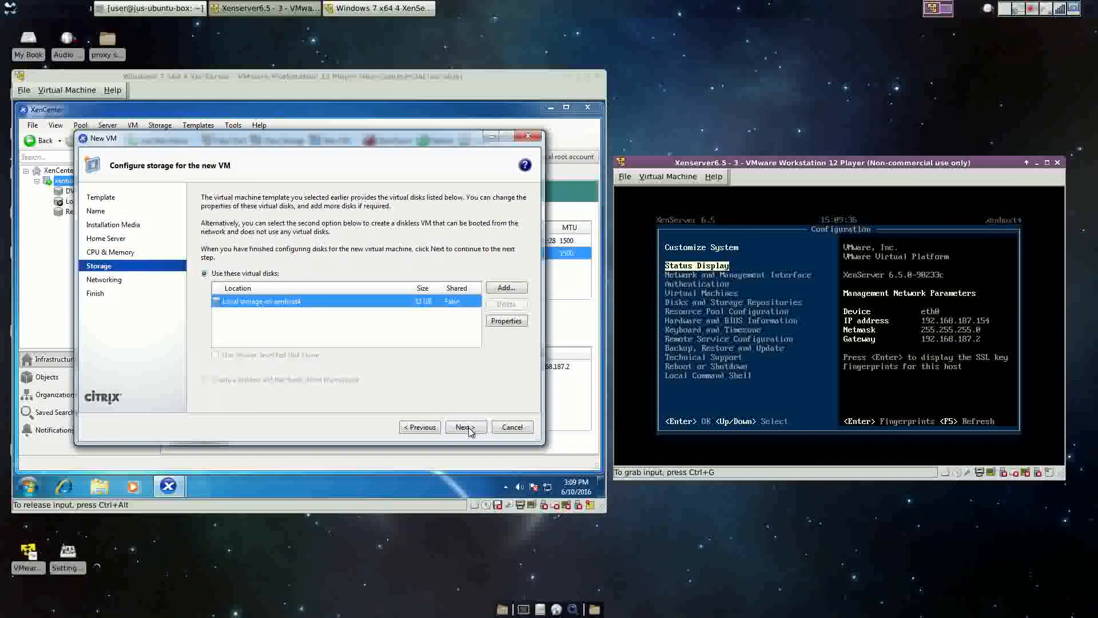
pyautogui.click(469, 430)
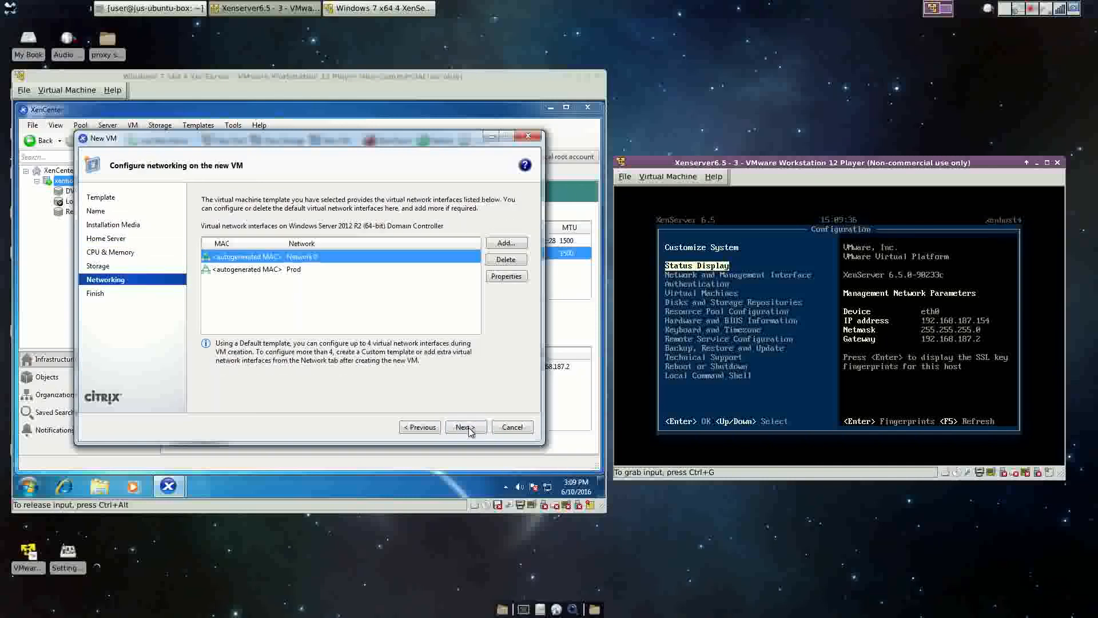
pyautogui.click(297, 269)
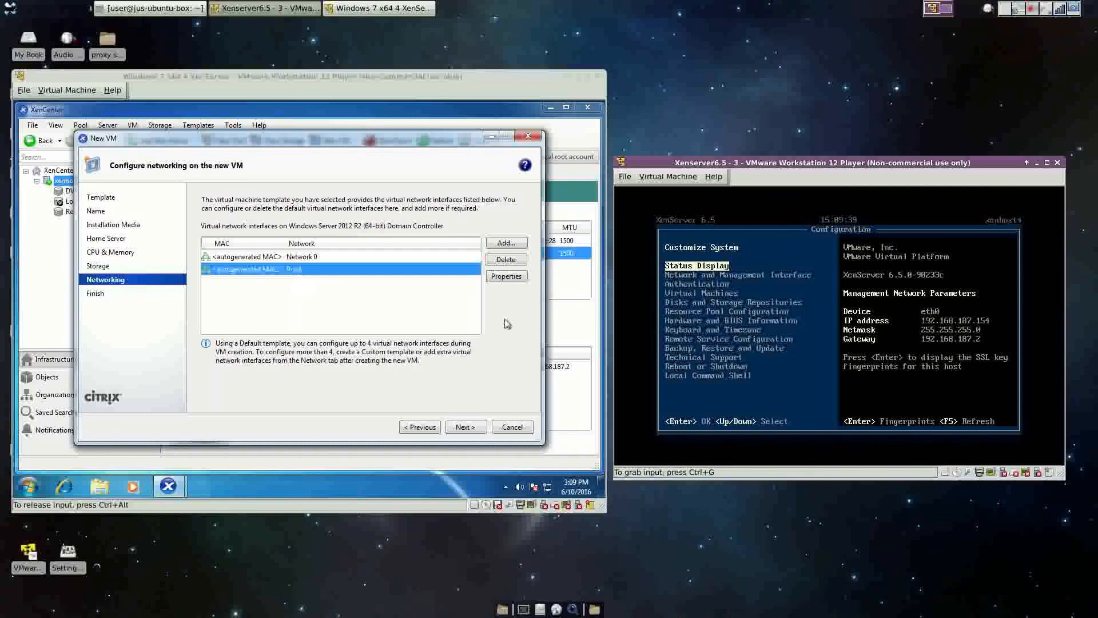
pyautogui.click(476, 430)
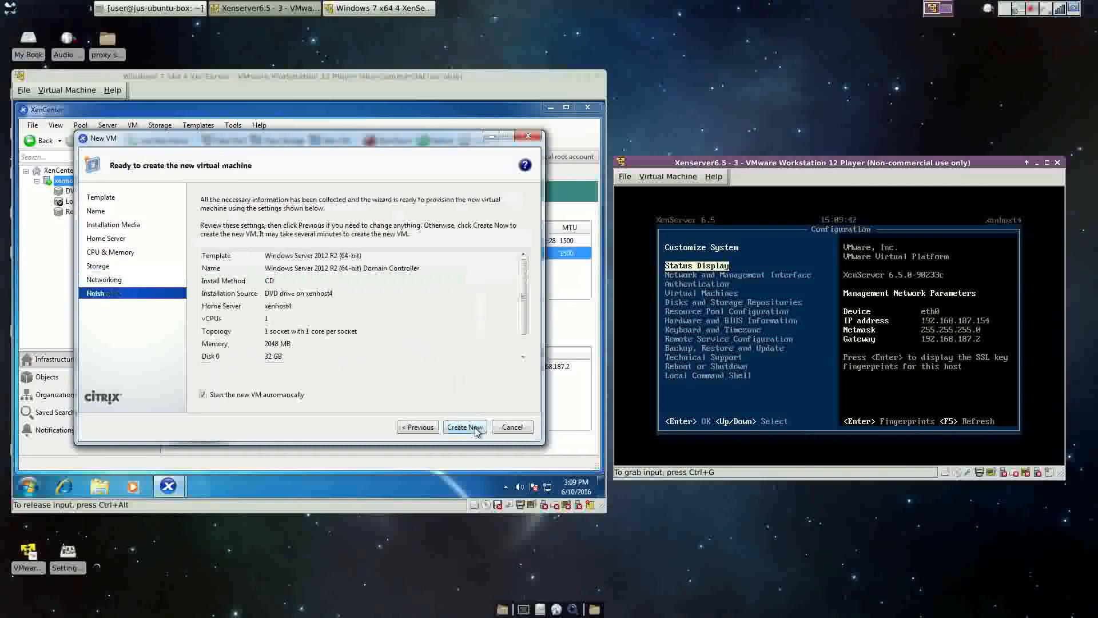
pyautogui.click(475, 430)
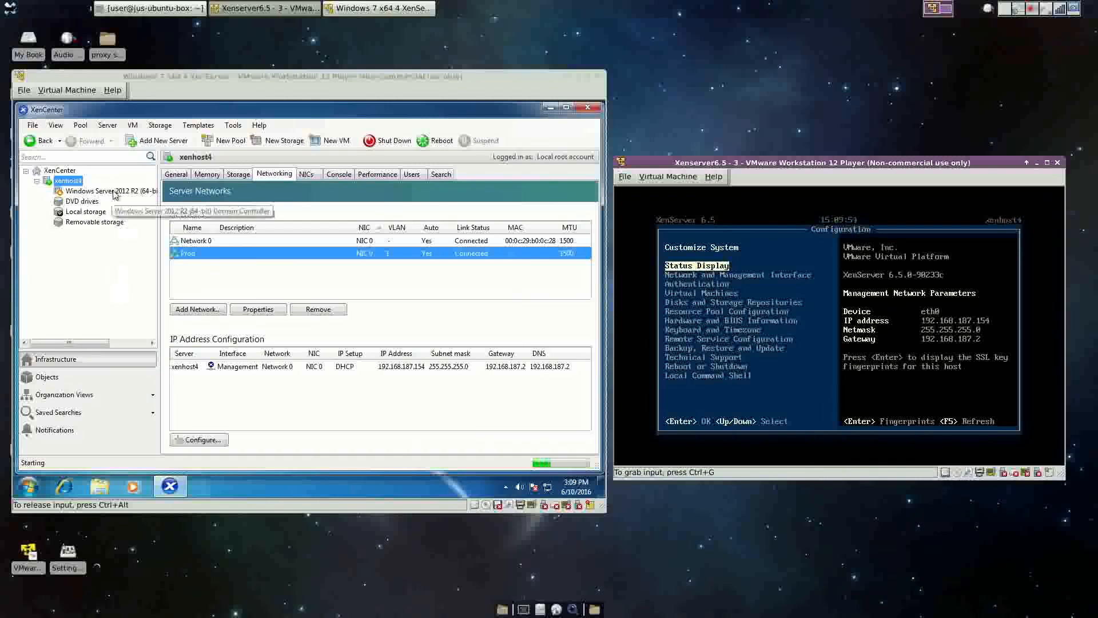
# Show the new VM's console, then move the VMware window to the top-left and enlarge it.
pyautogui.click(306, 175)
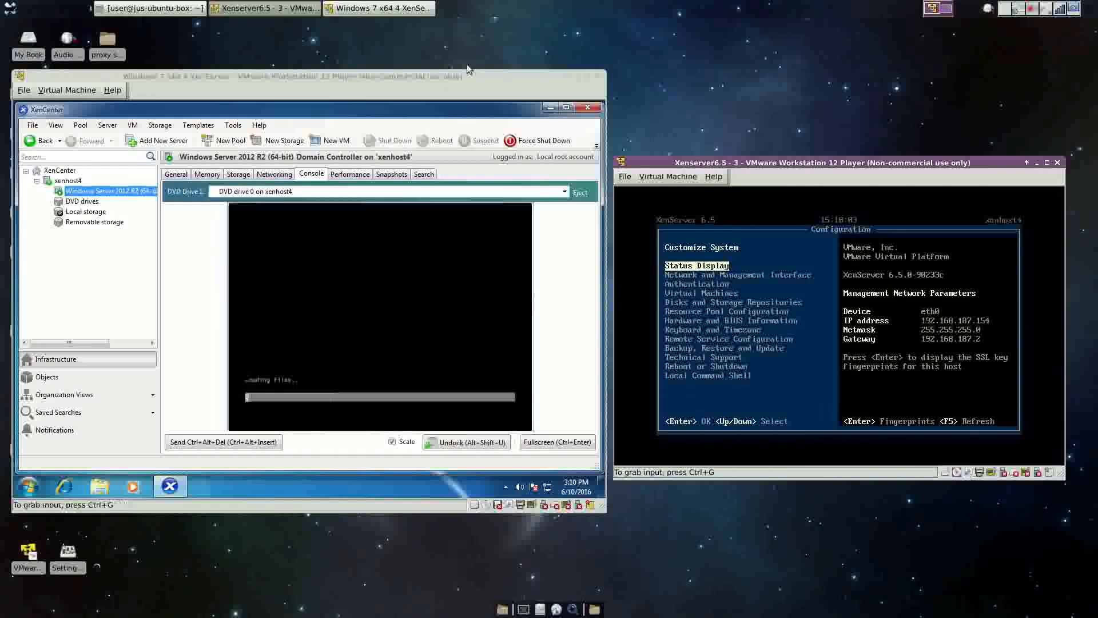
pyautogui.moveTo(466, 70); pyautogui.dragTo(455, 18)
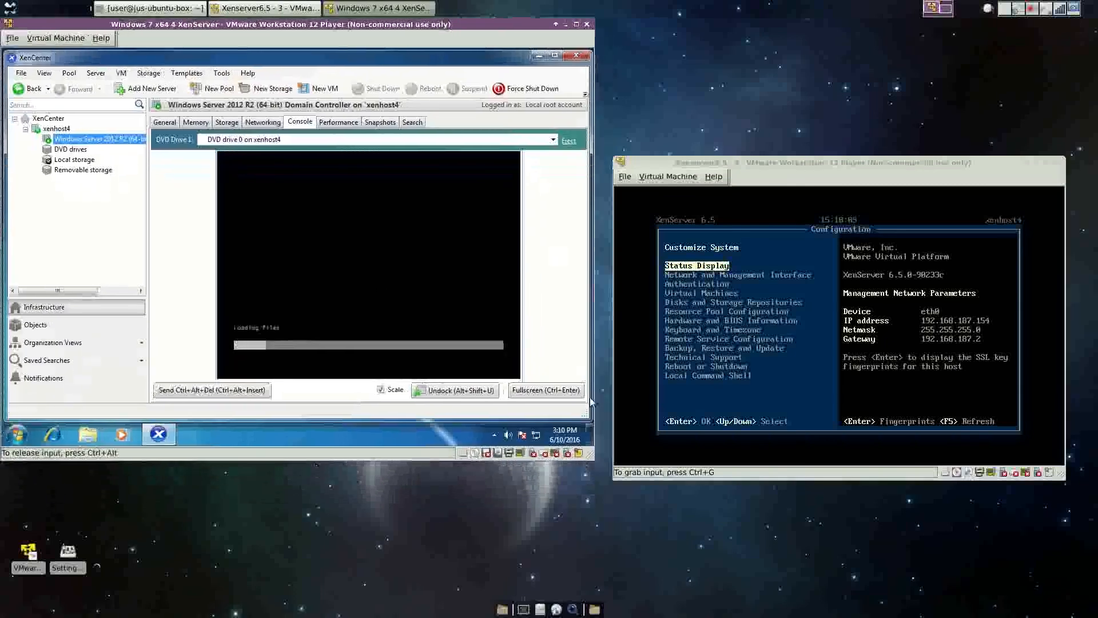
pyautogui.moveTo(594, 459); pyautogui.dragTo(910, 606)
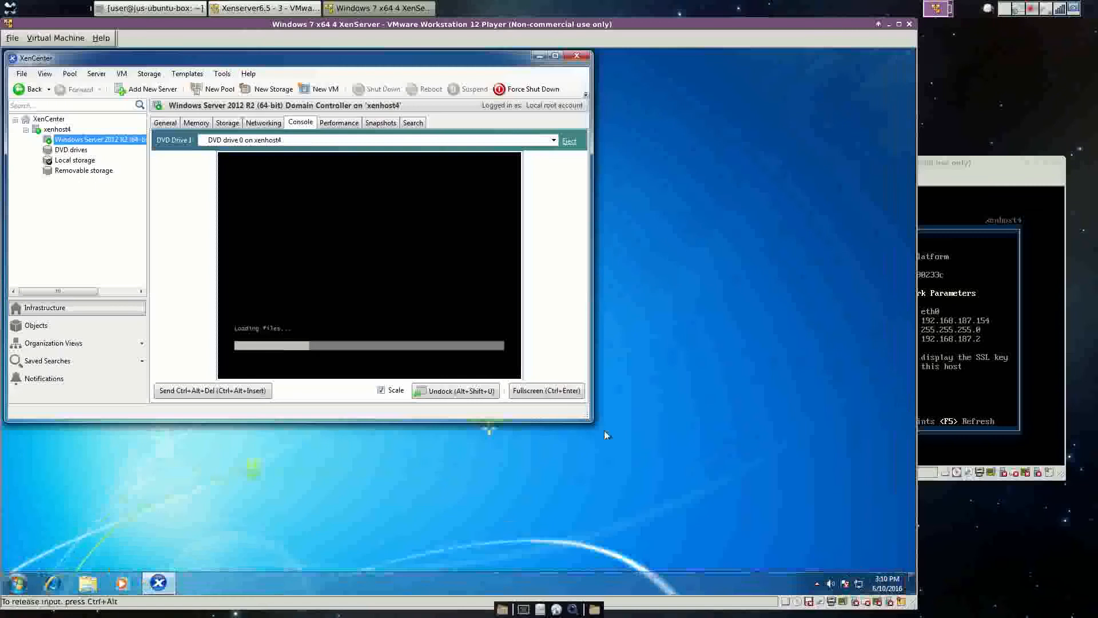
# Enlarge the XenCenter window so the console view expands to full size.
pyautogui.moveTo(591, 420); pyautogui.dragTo(915, 568)
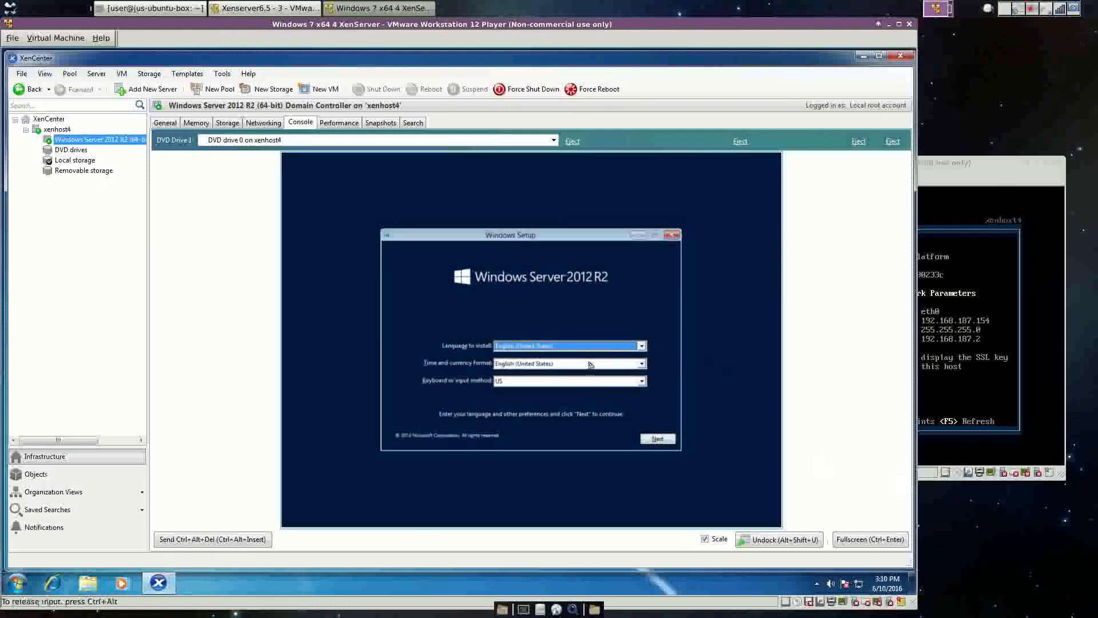
# Choose a different English time and currency format and start the Windows Server installation.
pyautogui.click(642, 364)
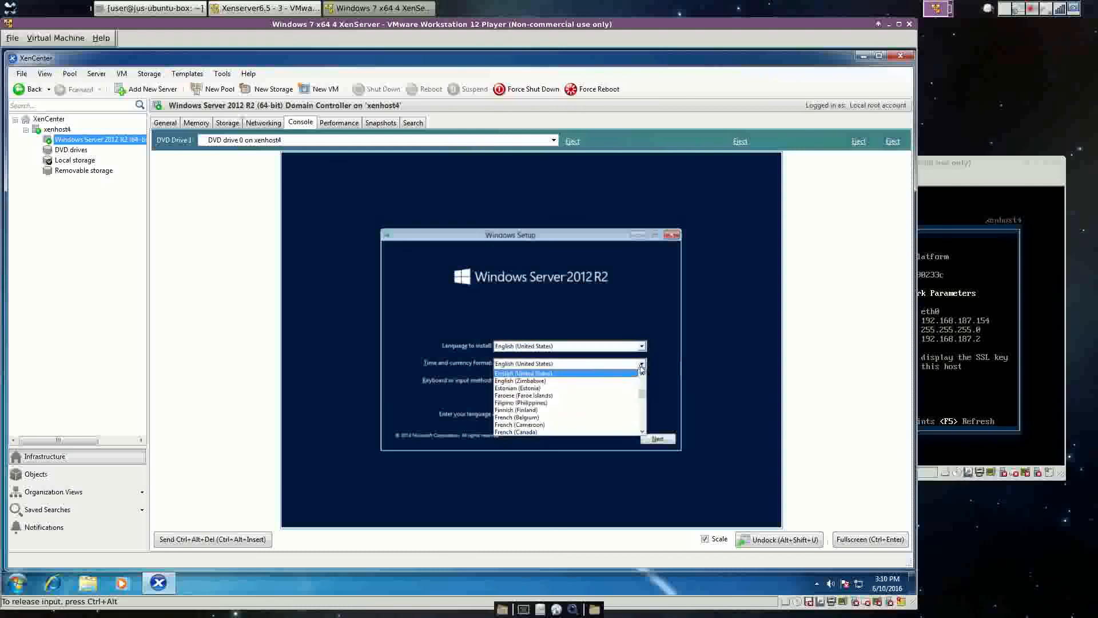
pyautogui.scroll(6, 619, 405)
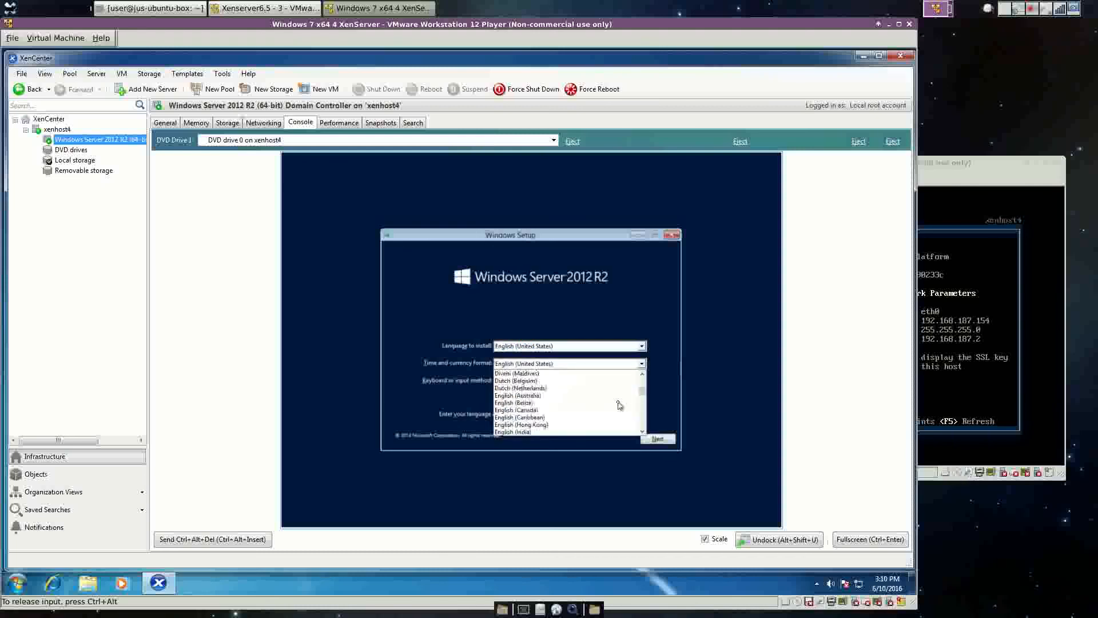
pyautogui.click(619, 404)
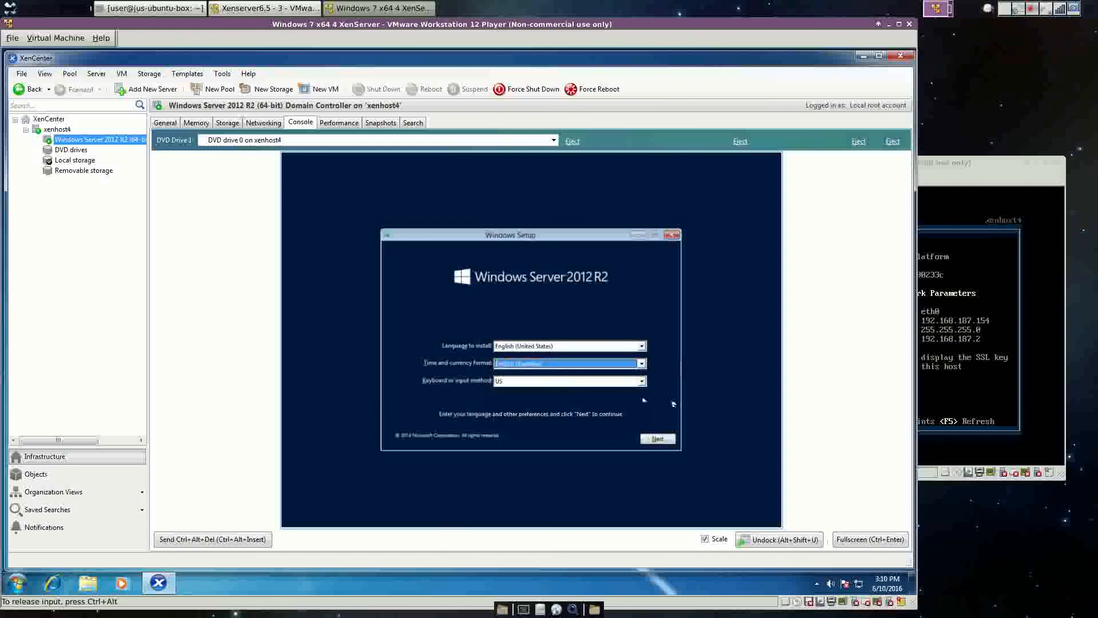
pyautogui.click(659, 440)
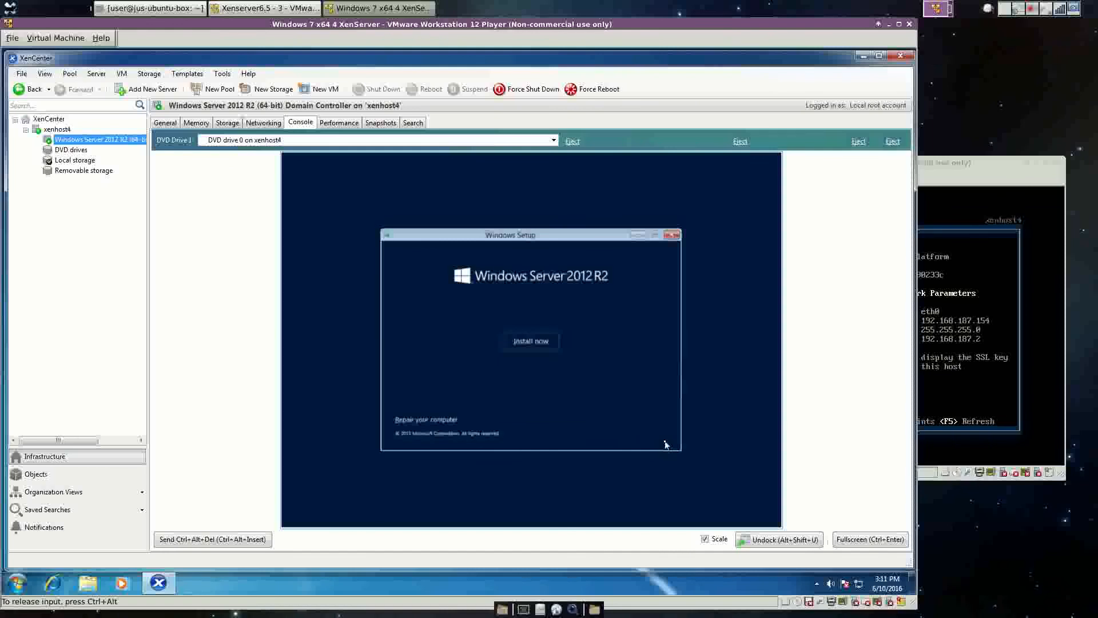
pyautogui.click(532, 342)
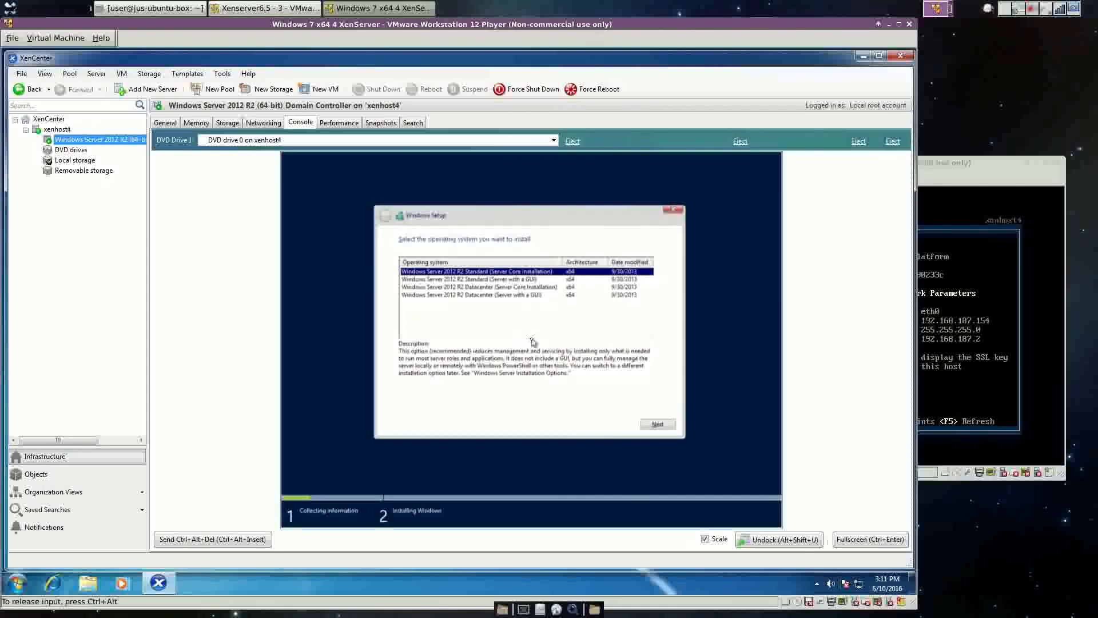
# Pick Standard (Server with a GUI), accept the license, and custom-install onto Drive 0 unallocated space.
pyautogui.click(518, 279)
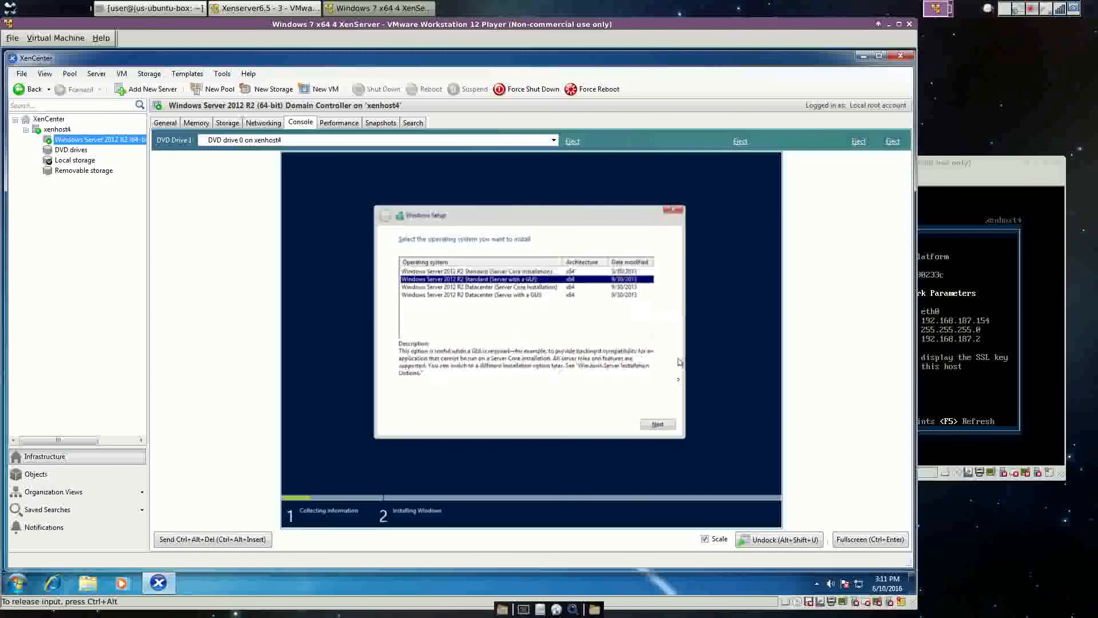
pyautogui.click(658, 425)
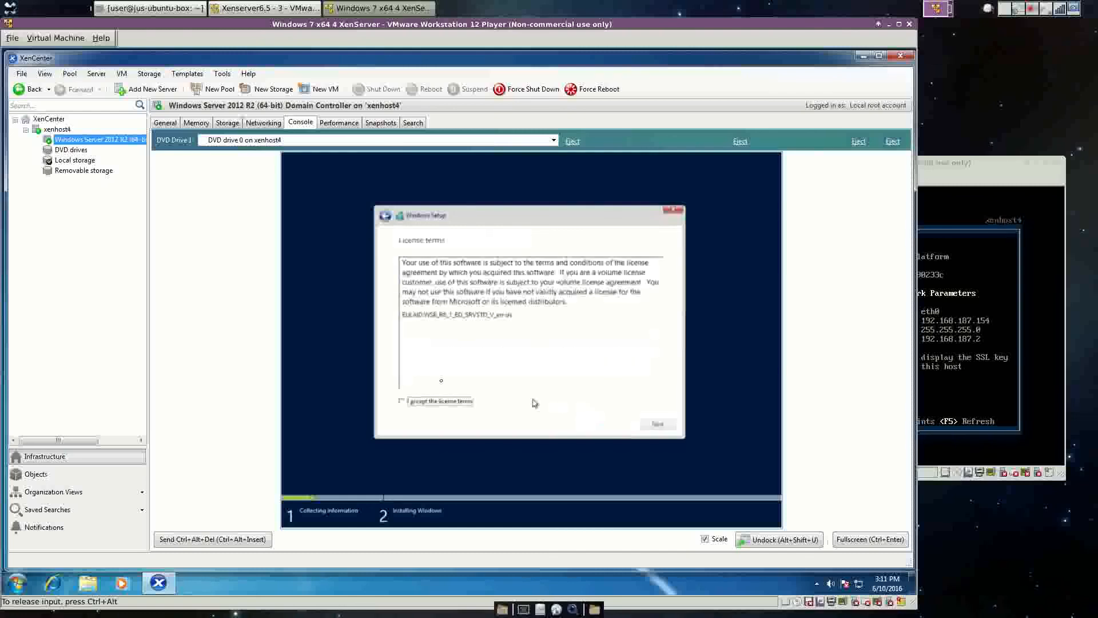
pyautogui.click(423, 402)
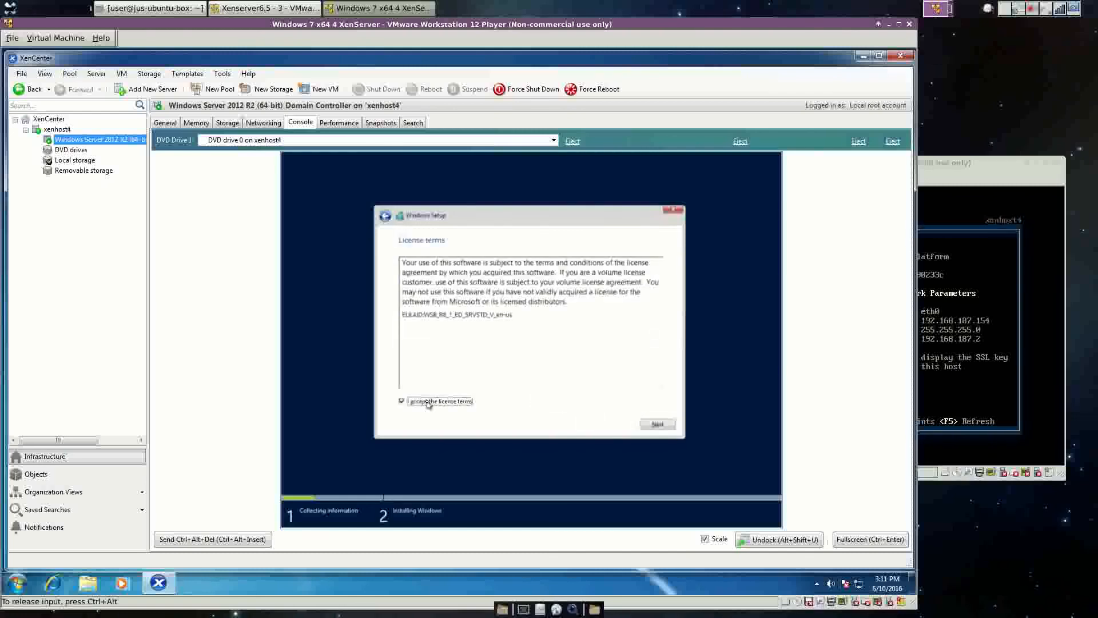
pyautogui.click(671, 426)
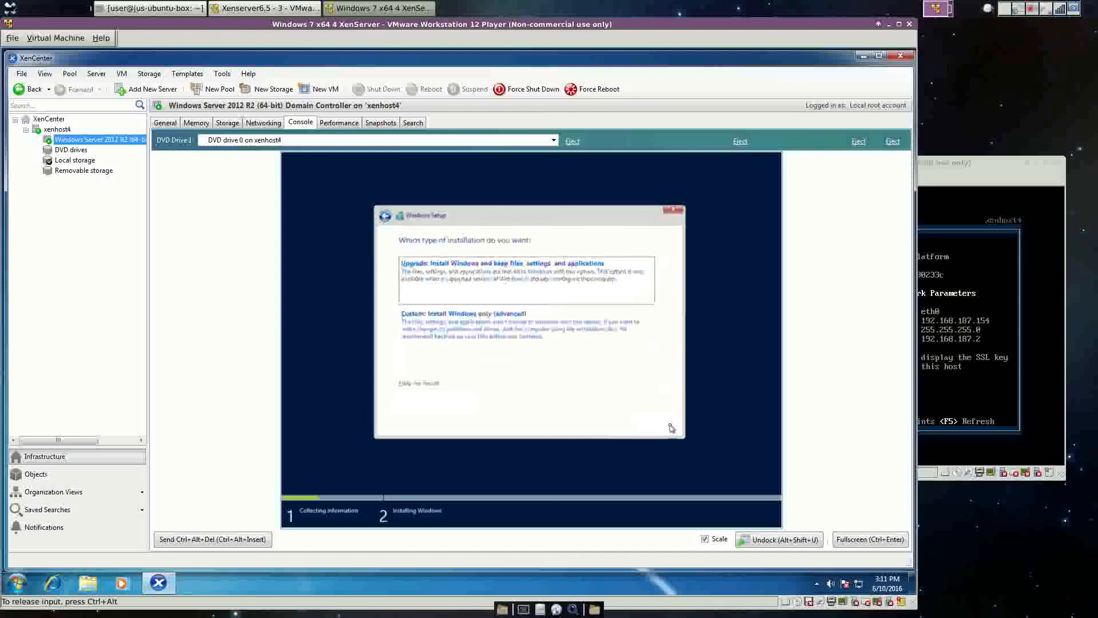
pyautogui.click(492, 333)
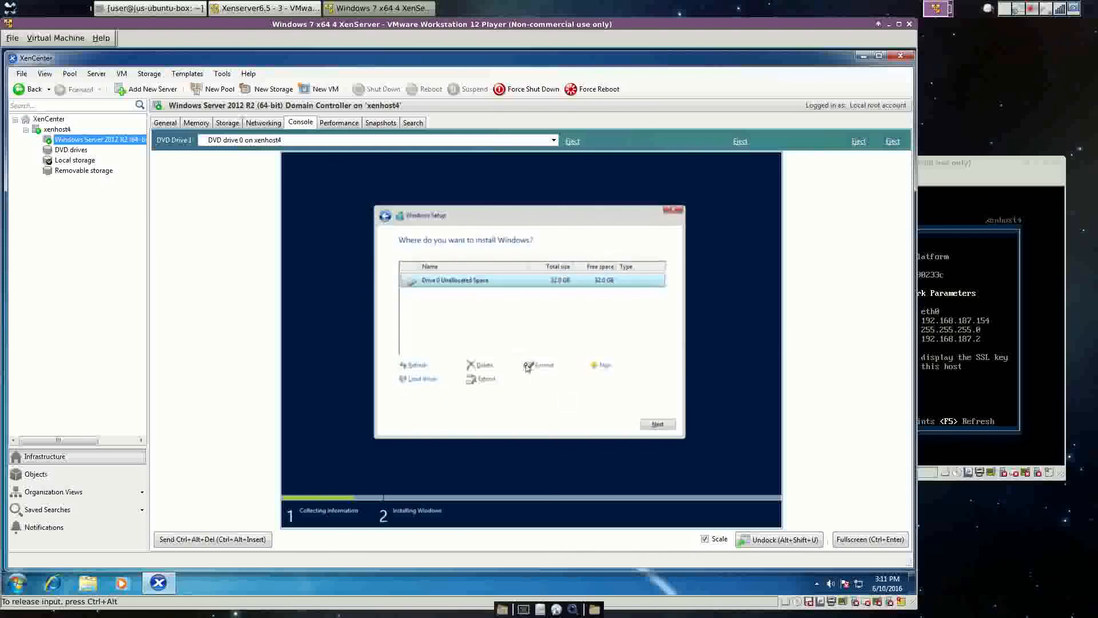
pyautogui.click(653, 422)
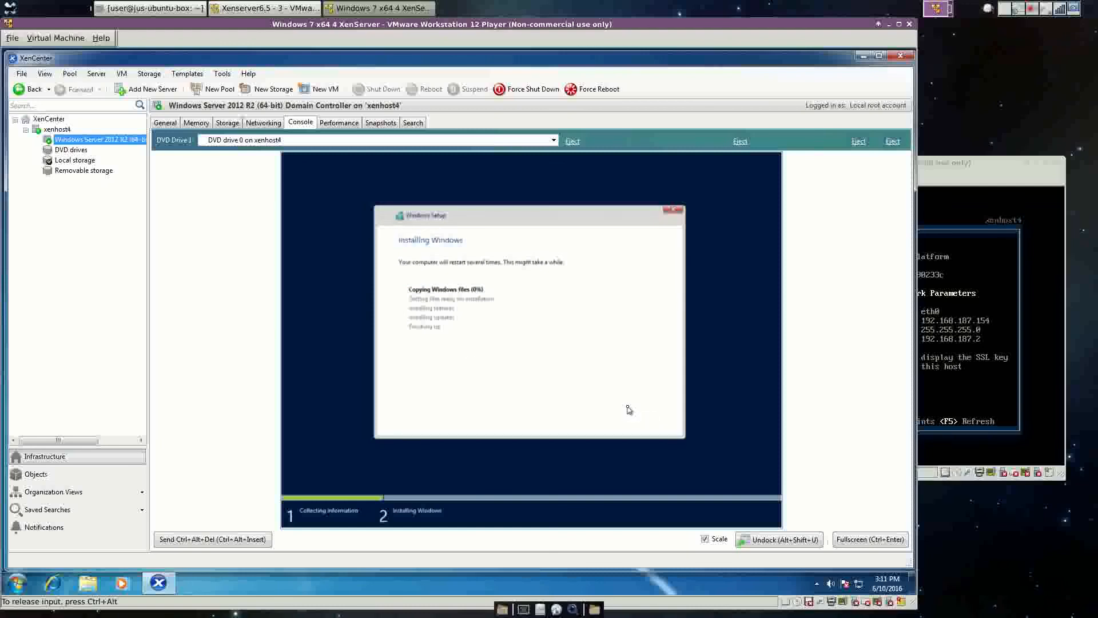
# Release input from the guest and wait while Windows Setup copies files and reboots.
pyautogui.hotkey('ctrl', 'alt')
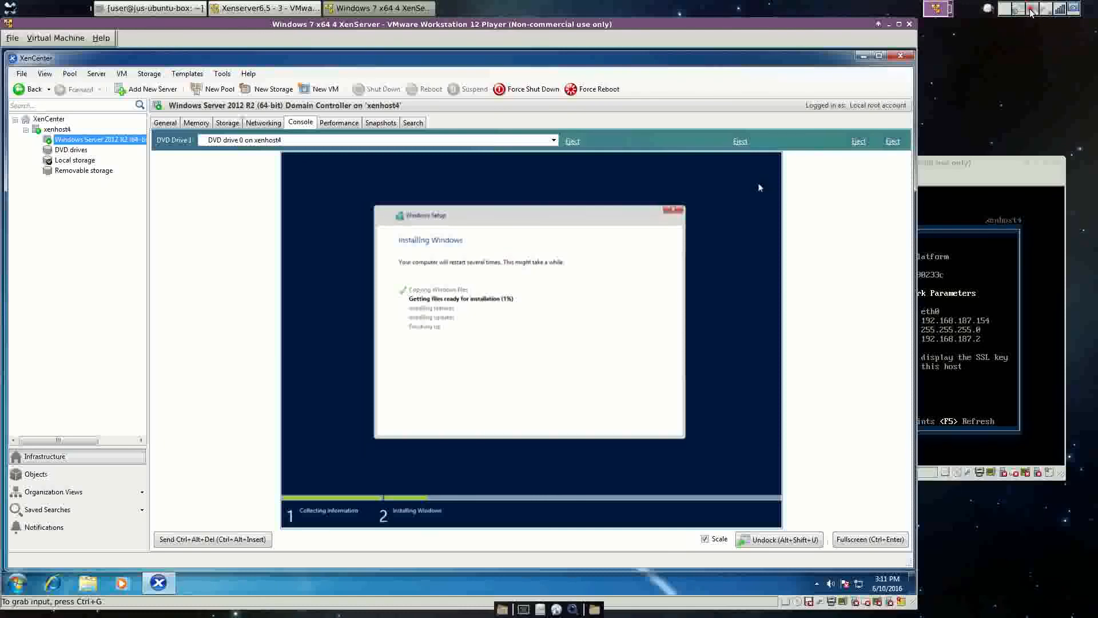
pyautogui.click(1031, 10)
pyautogui.click(990, 40)
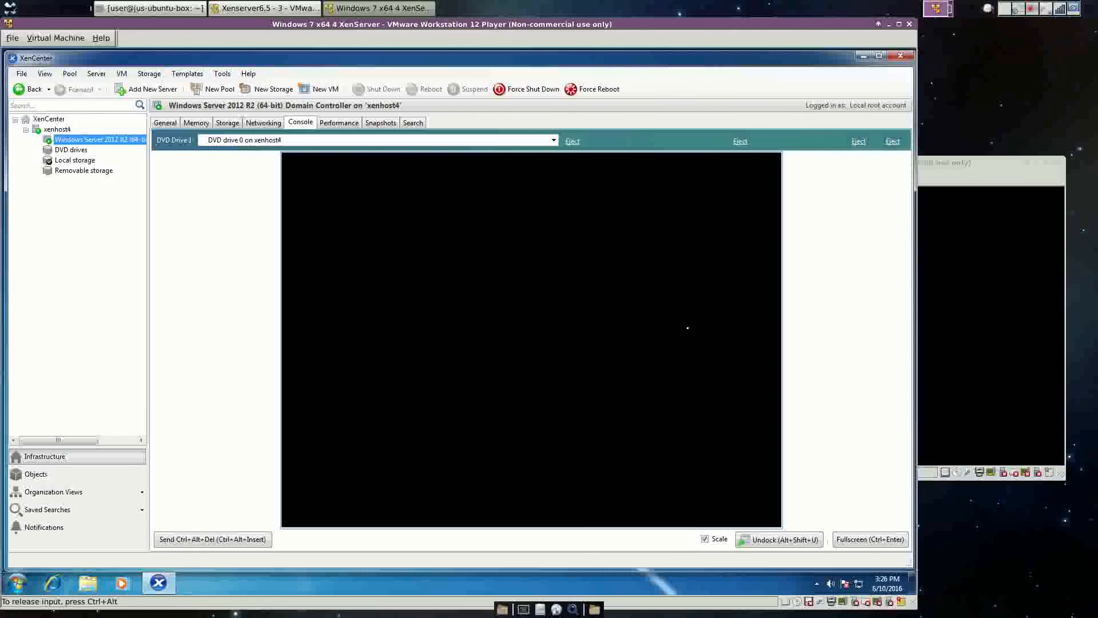
# Release input again and wait for setup to reach the administrator password Settings page.
pyautogui.hotkey('ctrl', 'alt')
pyautogui.click(1031, 9)
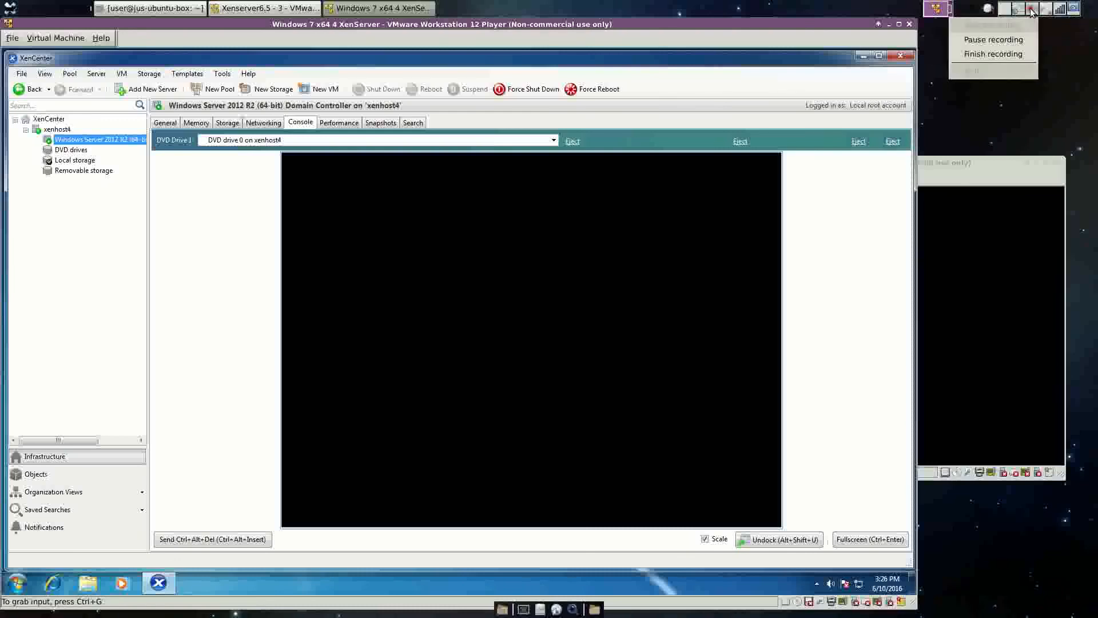
pyautogui.click(1011, 40)
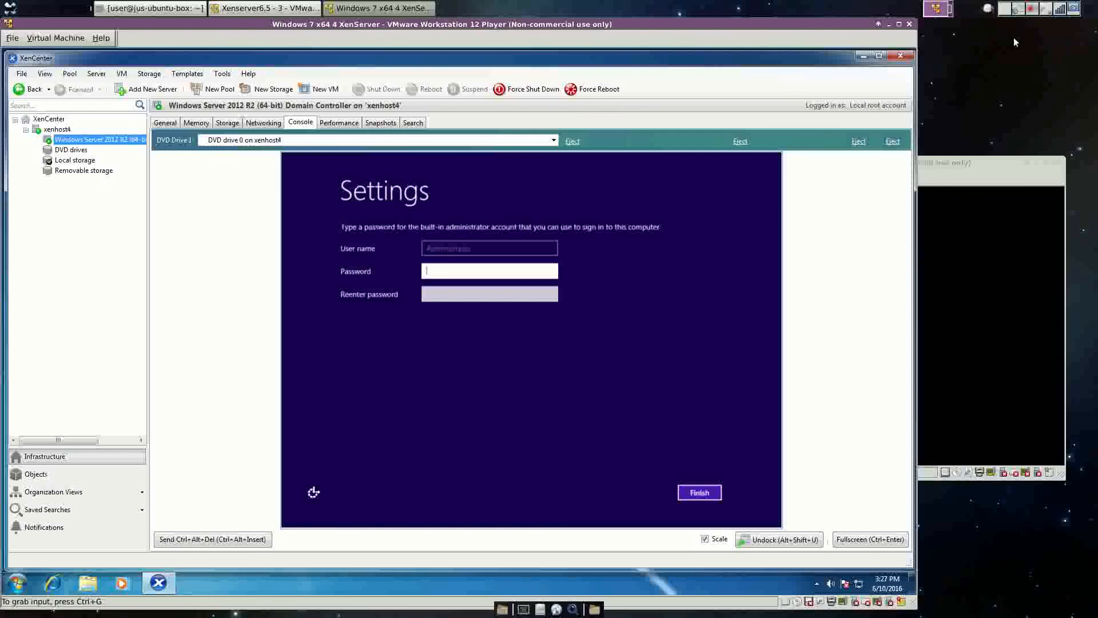
# Enter and confirm the Administrator password, retrying with a stronger one after the complexity error.
pyautogui.click(627, 284)
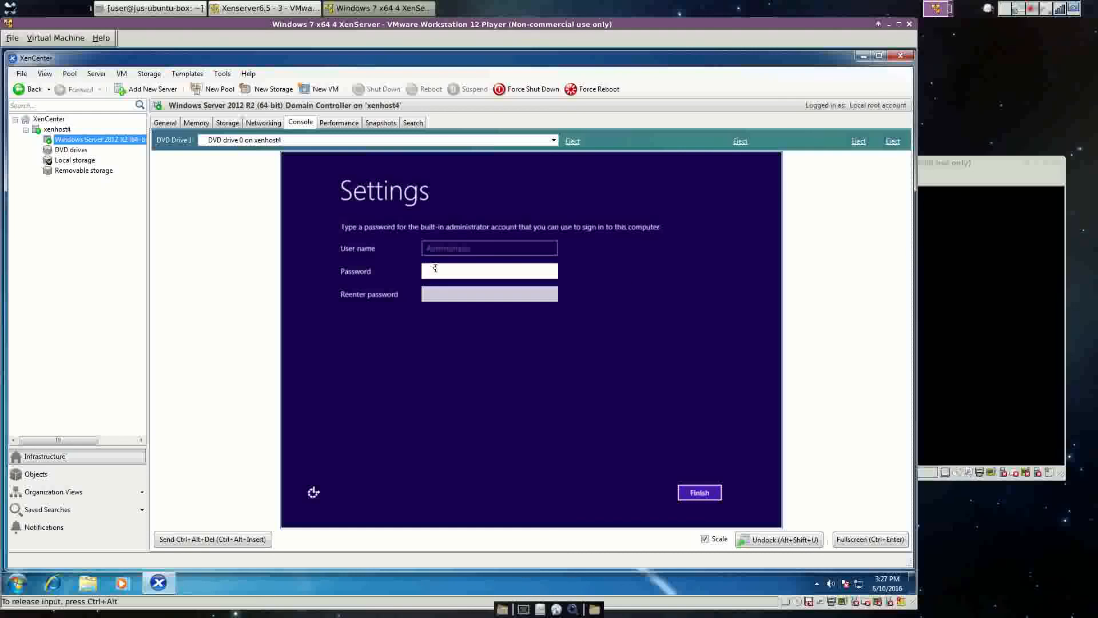
pyautogui.write('********')
pyautogui.press('Tab')
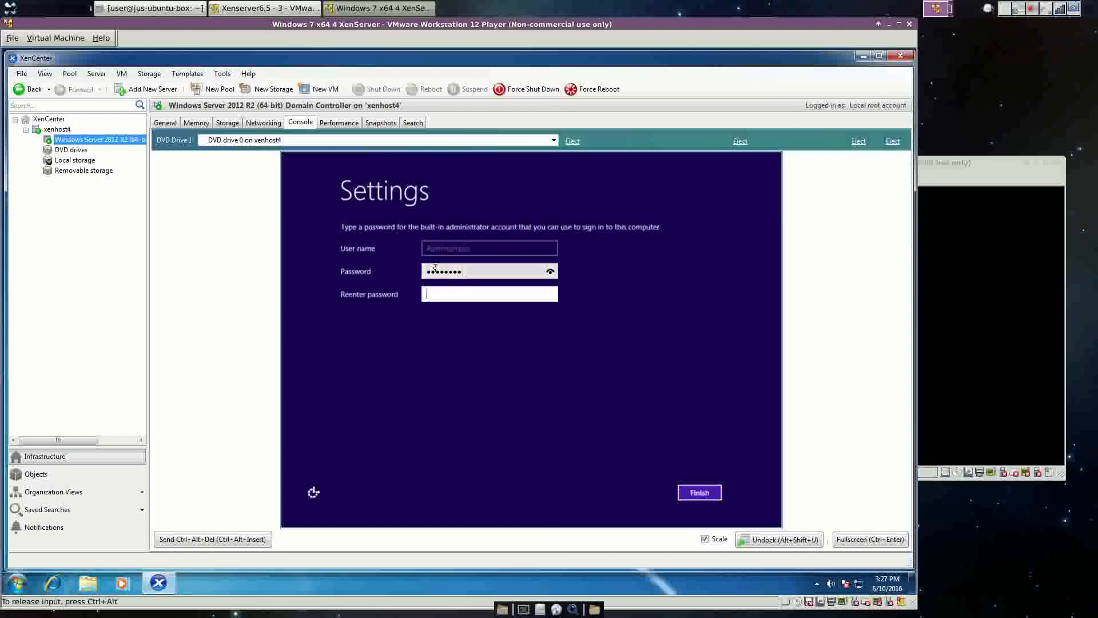
pyautogui.write('********')
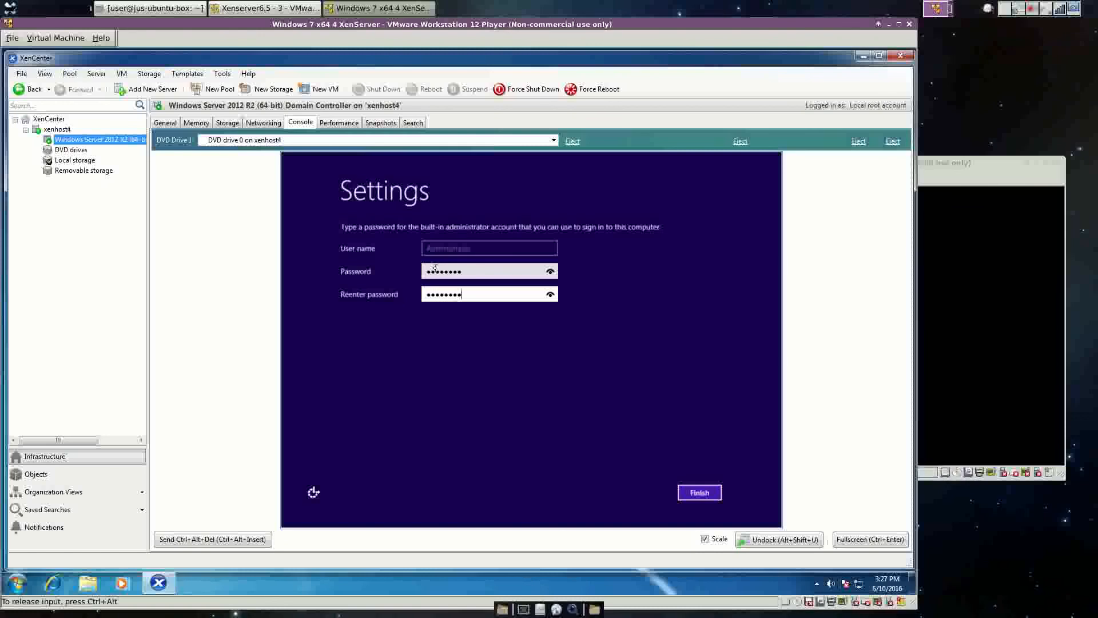
pyautogui.click(698, 492)
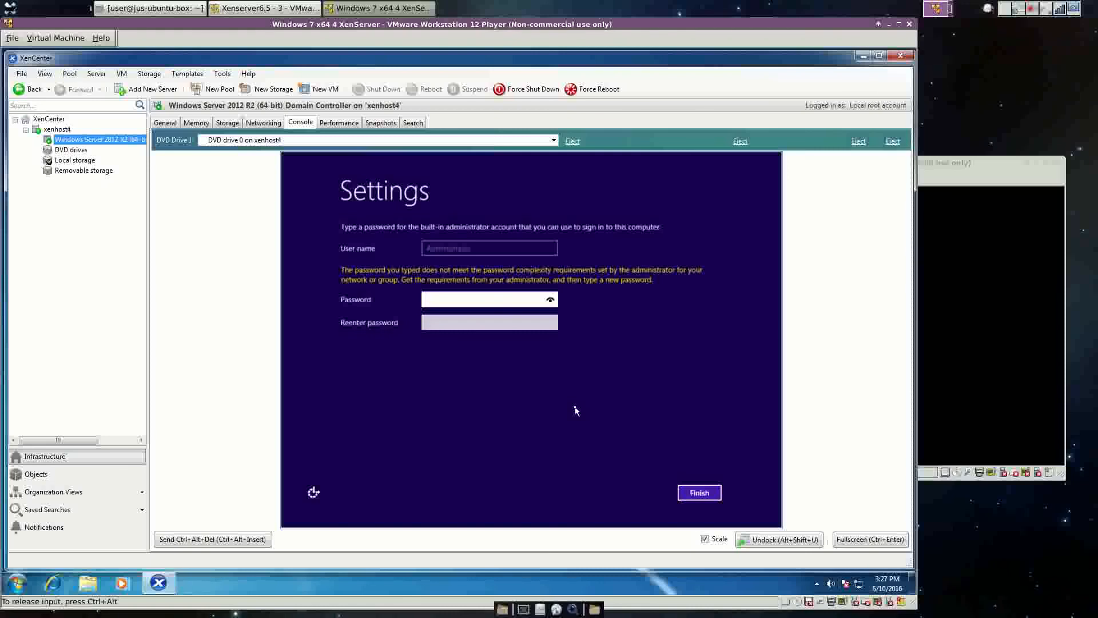
pyautogui.write('********')
pyautogui.press('Tab')
pyautogui.write('******')
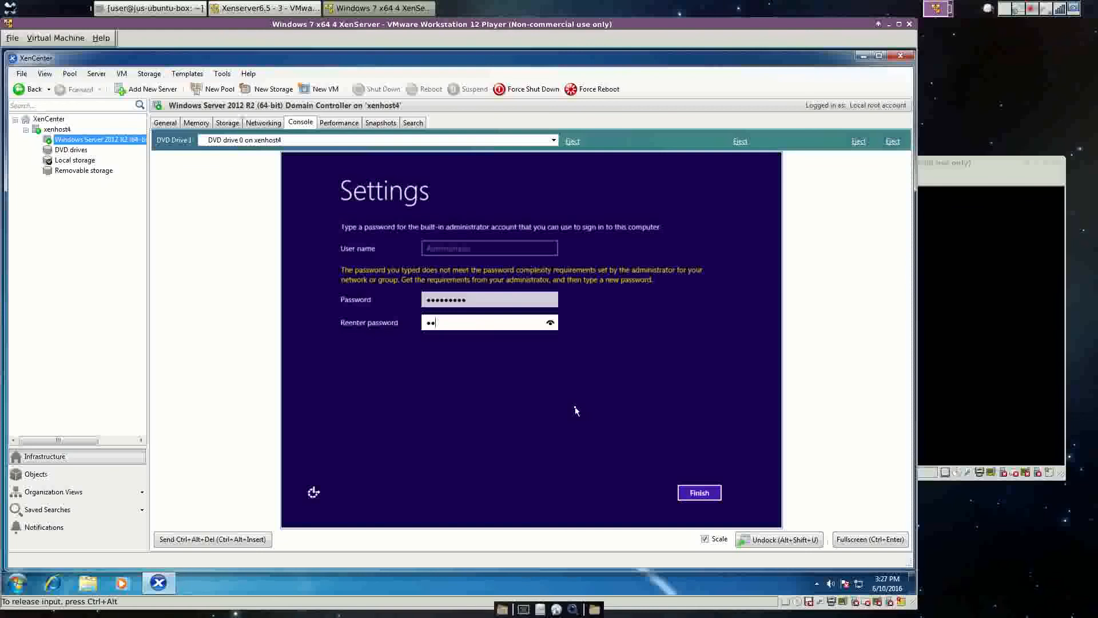
pyautogui.write('****')
pyautogui.press('Return')
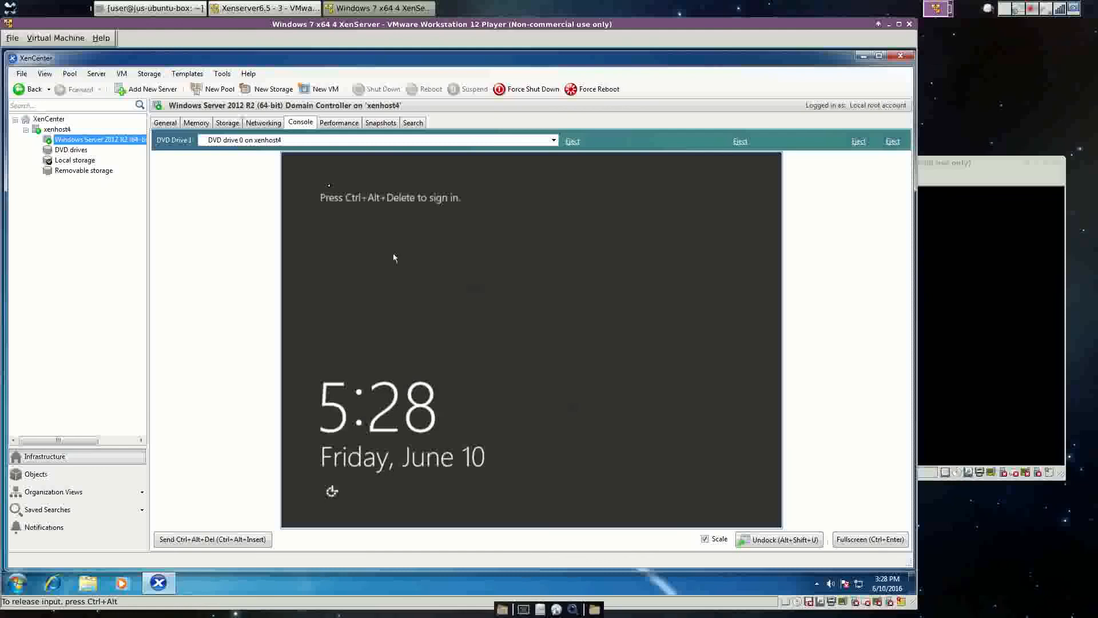
# Send Ctrl+Alt+Del from the VM menu and sign in with the Administrator password.
pyautogui.click(125, 73)
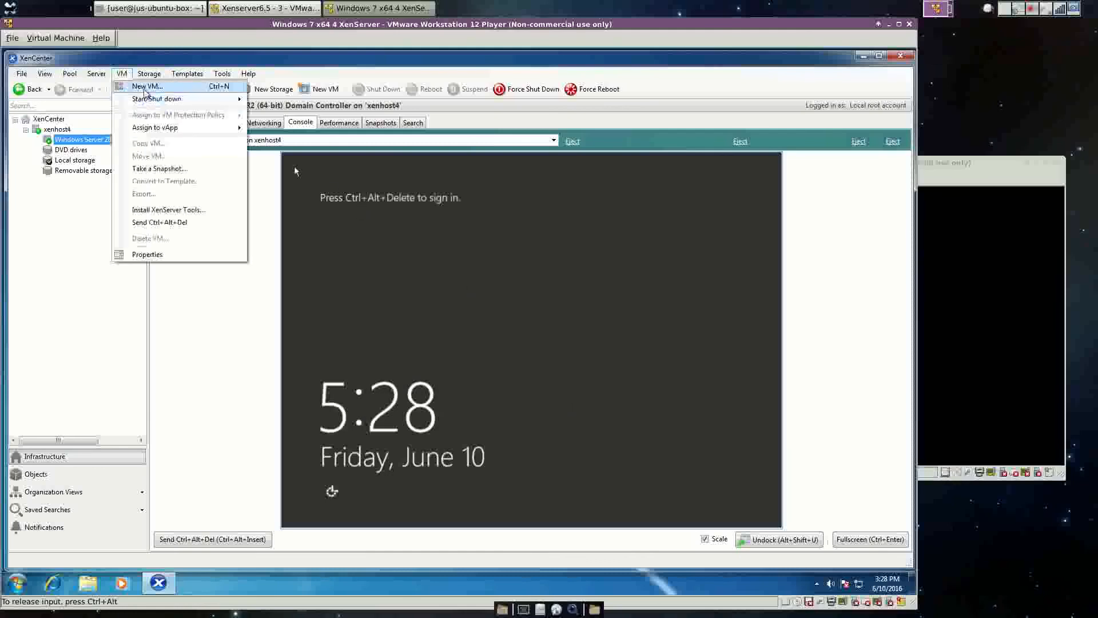
pyautogui.click(128, 75)
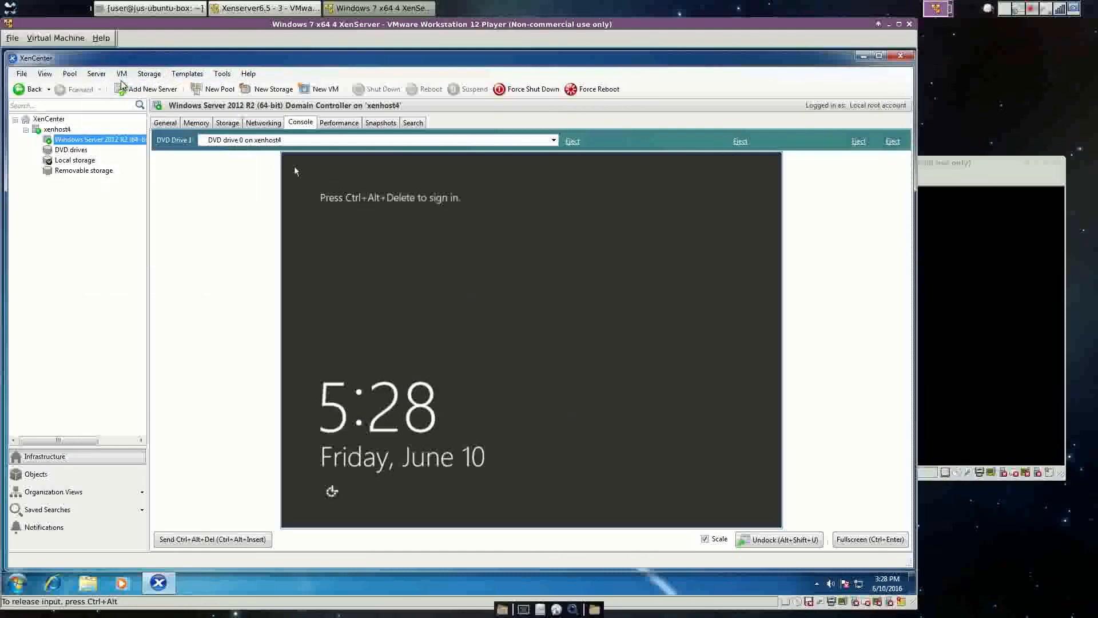
pyautogui.click(128, 76)
pyautogui.click(149, 222)
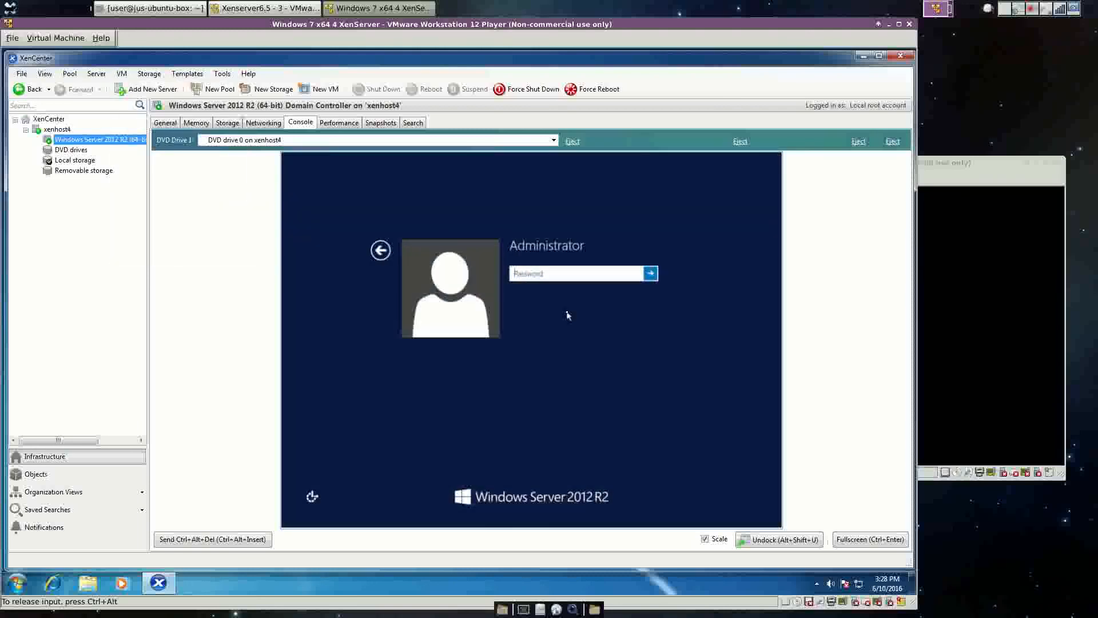
pyautogui.write('•••••••')
pyautogui.press('Return')
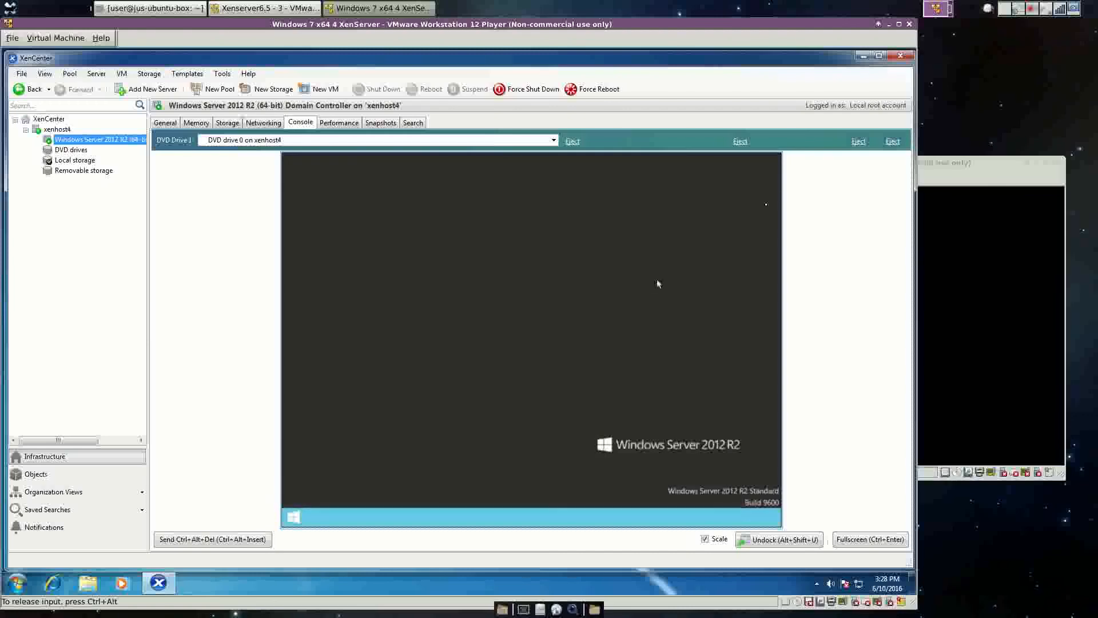
# Release input and wait until Server Manager's Dashboard opens on the guest.
pyautogui.hotkey('ctrl', 'alt')
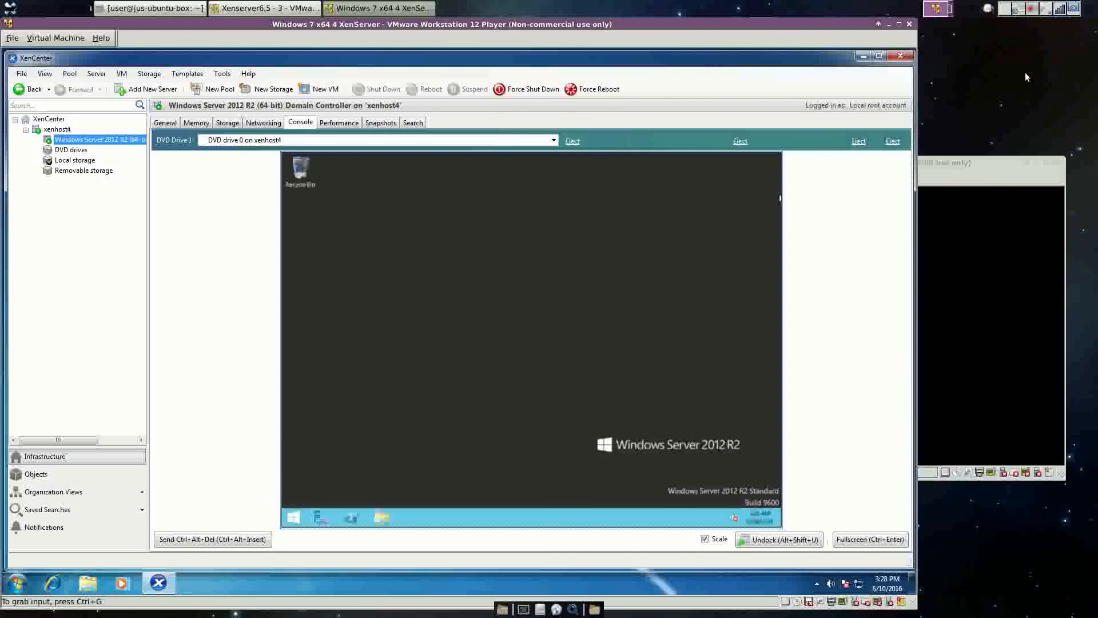
pyautogui.click(1035, 13)
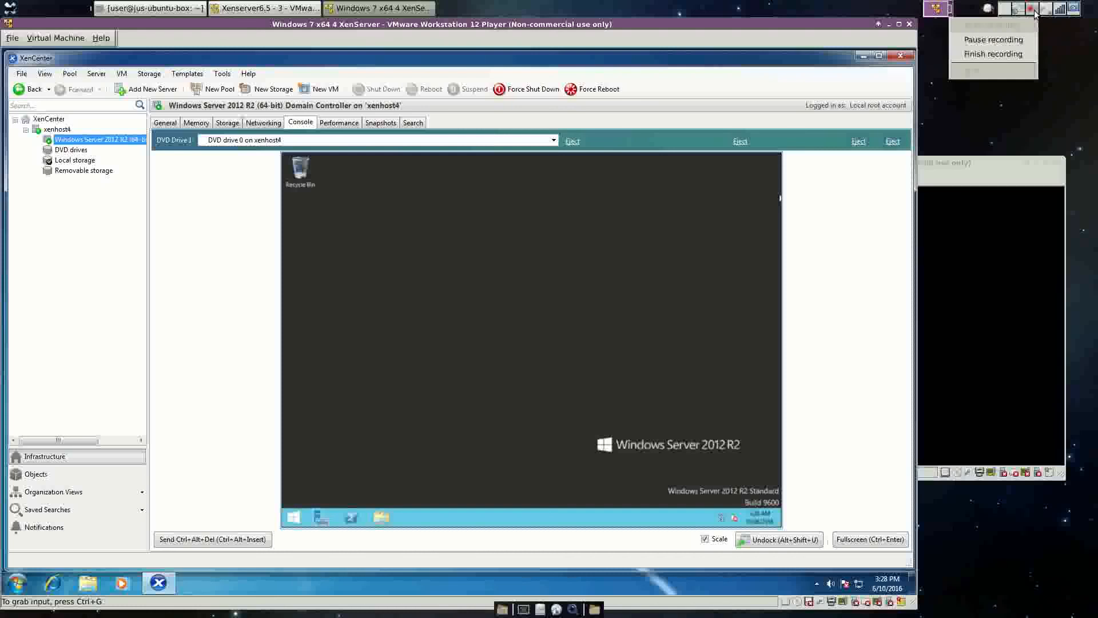
pyautogui.click(1019, 37)
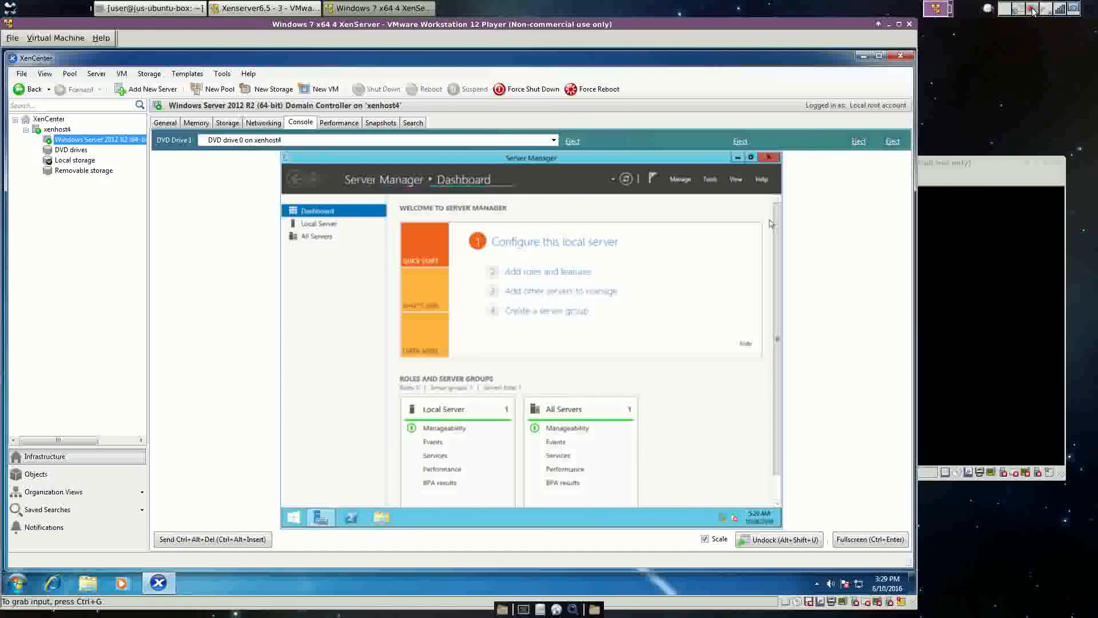
pyautogui.click(1033, 11)
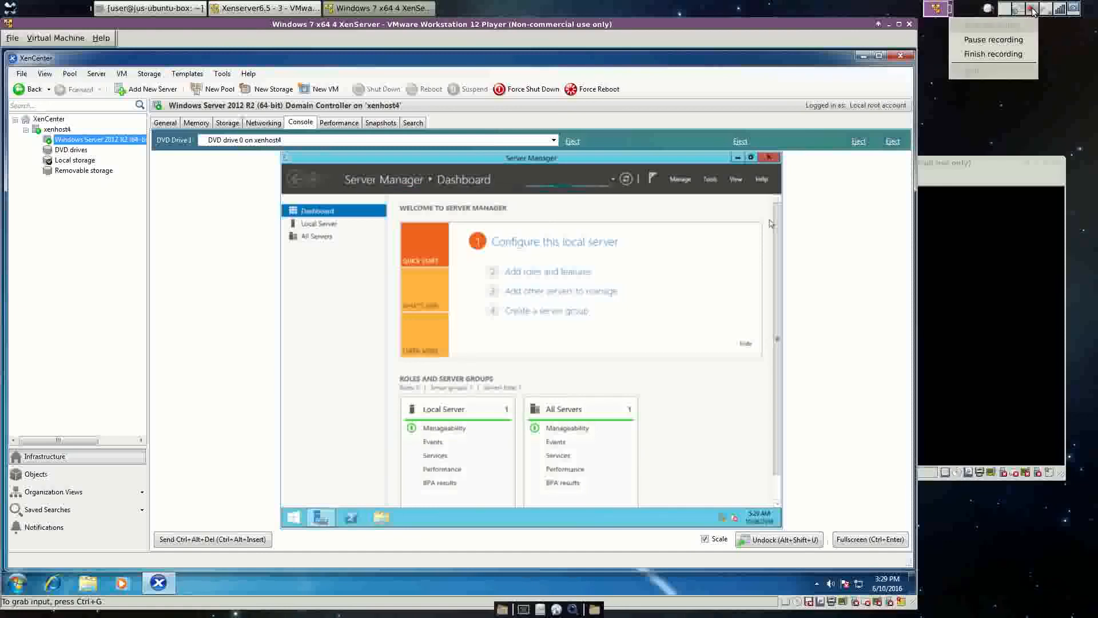
pyautogui.click(1017, 40)
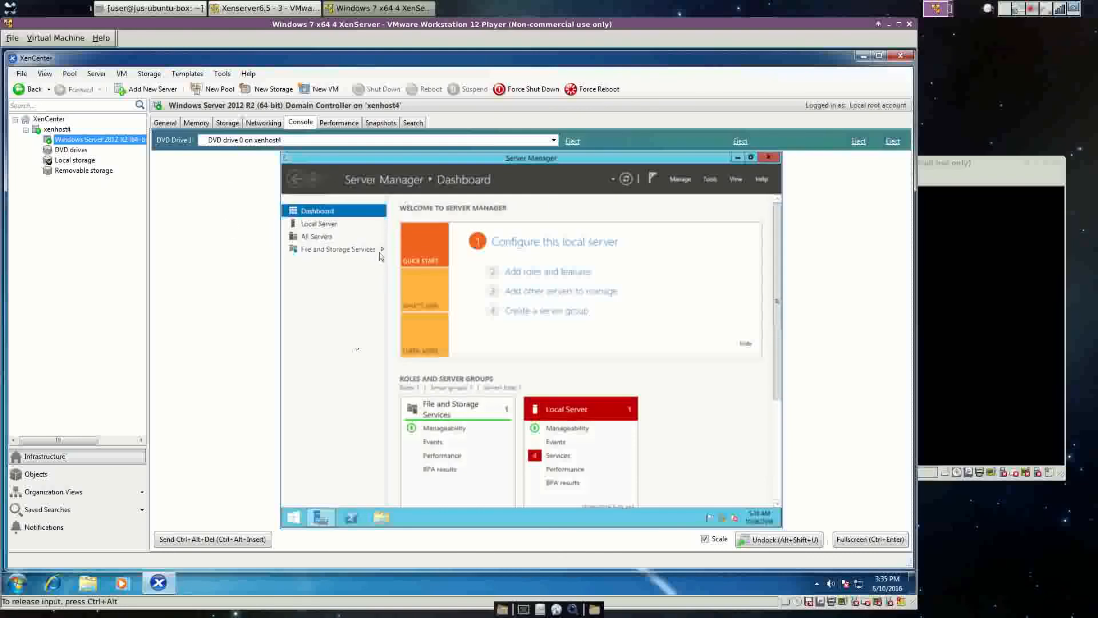
# Through Control Panel (small icons), System and Advanced system settings, open the Computer Name tab.
pyautogui.rightClick(294, 522)
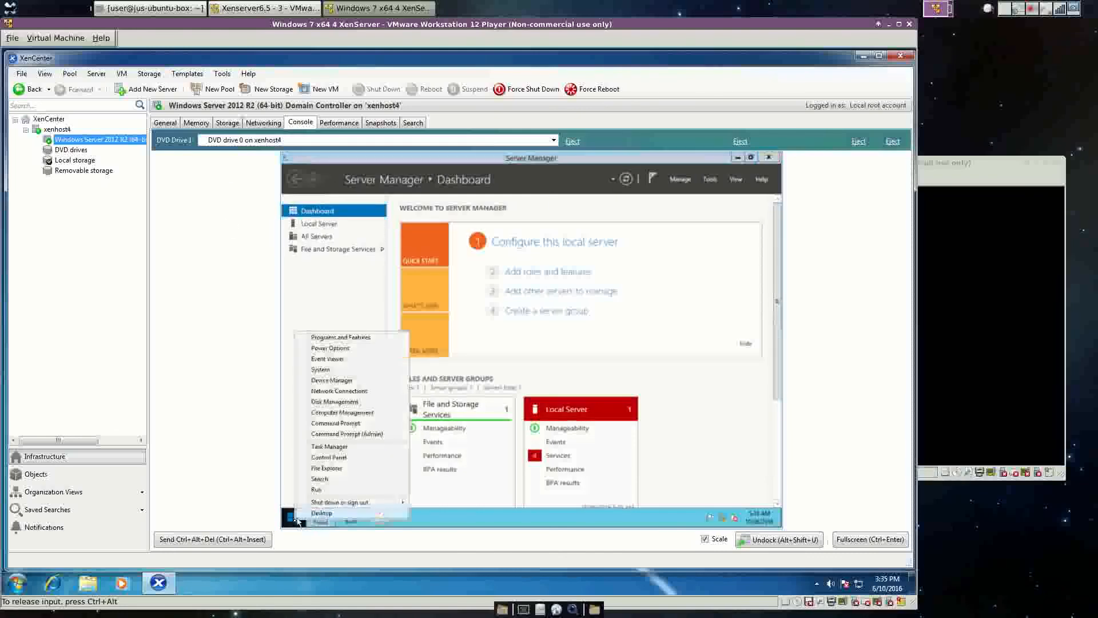
pyautogui.click(337, 461)
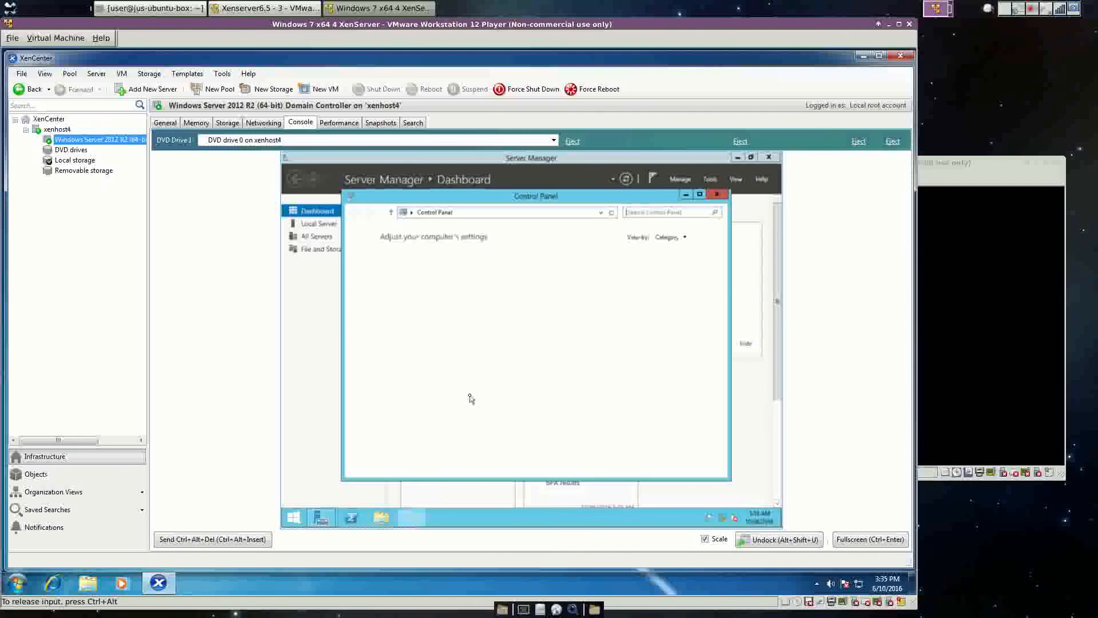
pyautogui.click(684, 237)
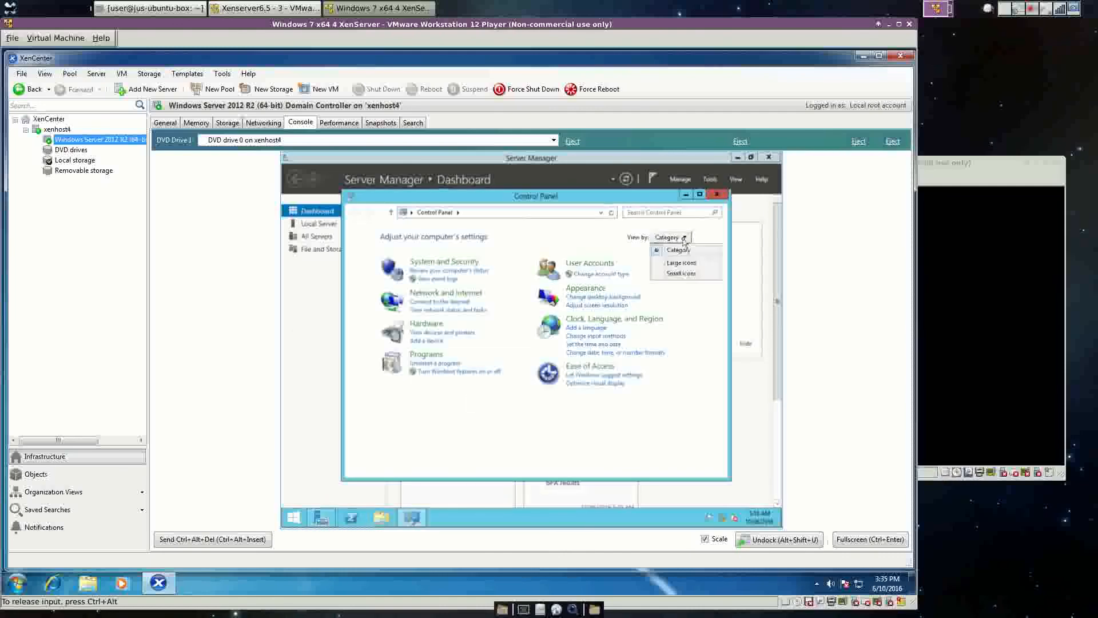
pyautogui.click(683, 274)
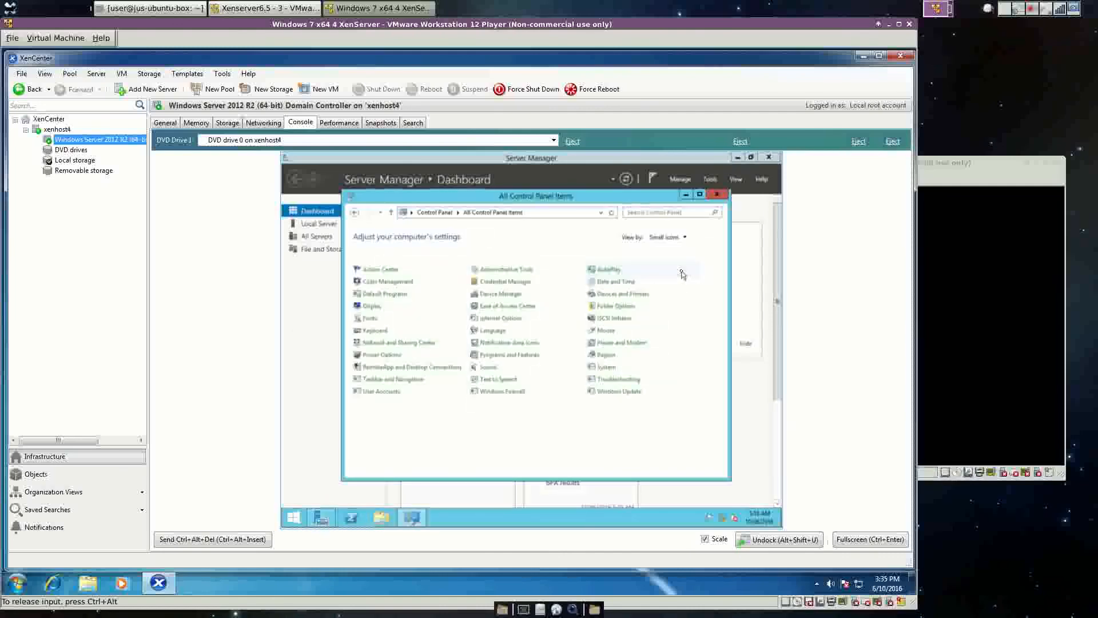
pyautogui.click(607, 369)
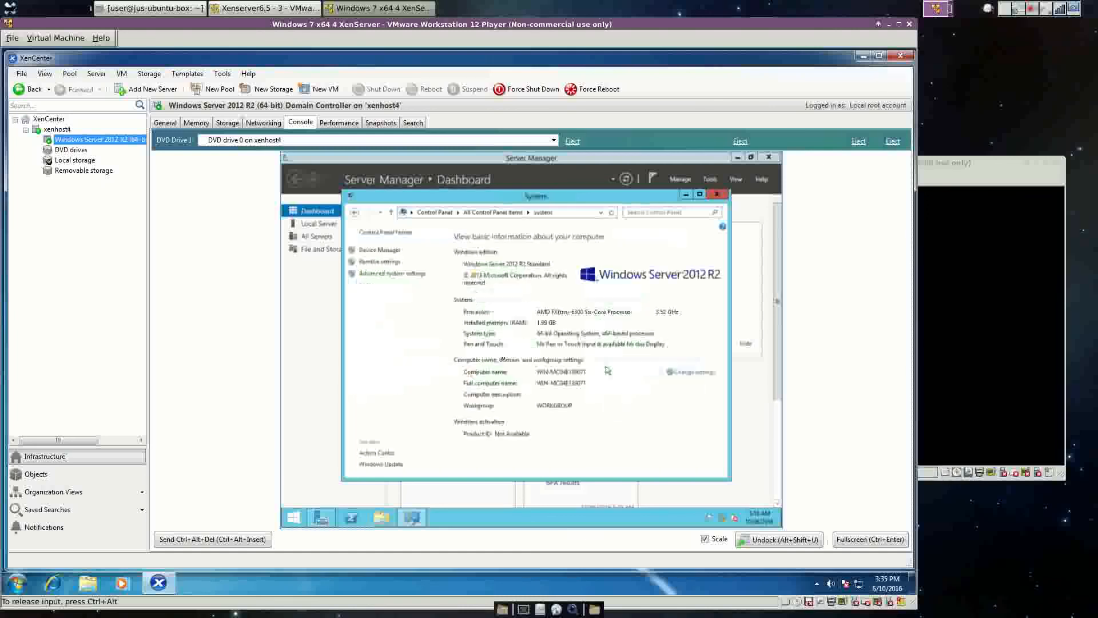
pyautogui.click(368, 275)
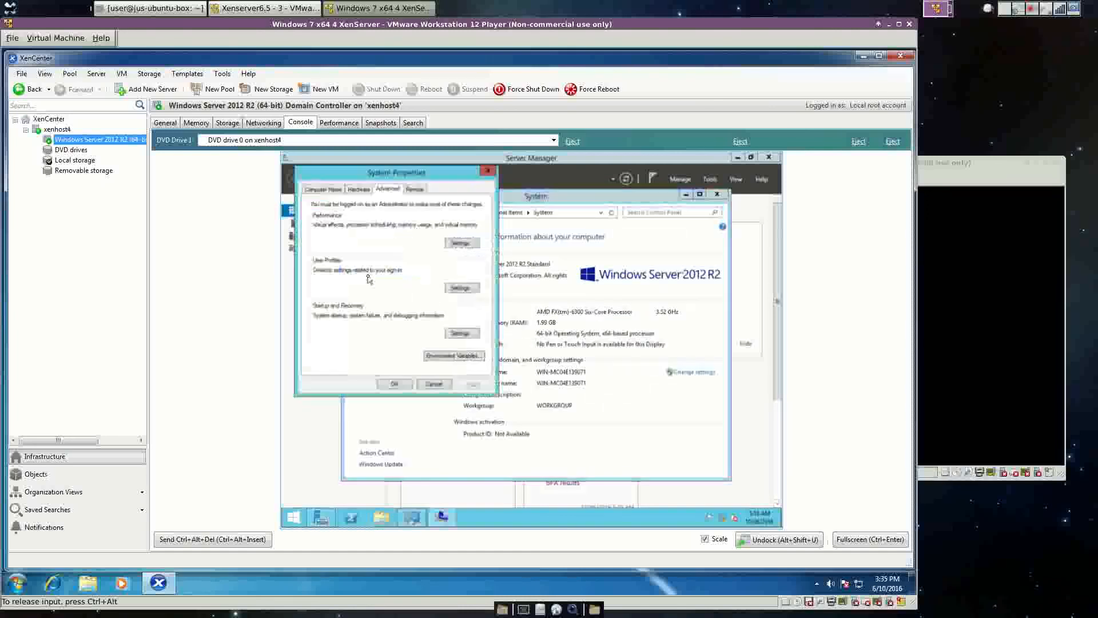
pyautogui.click(323, 191)
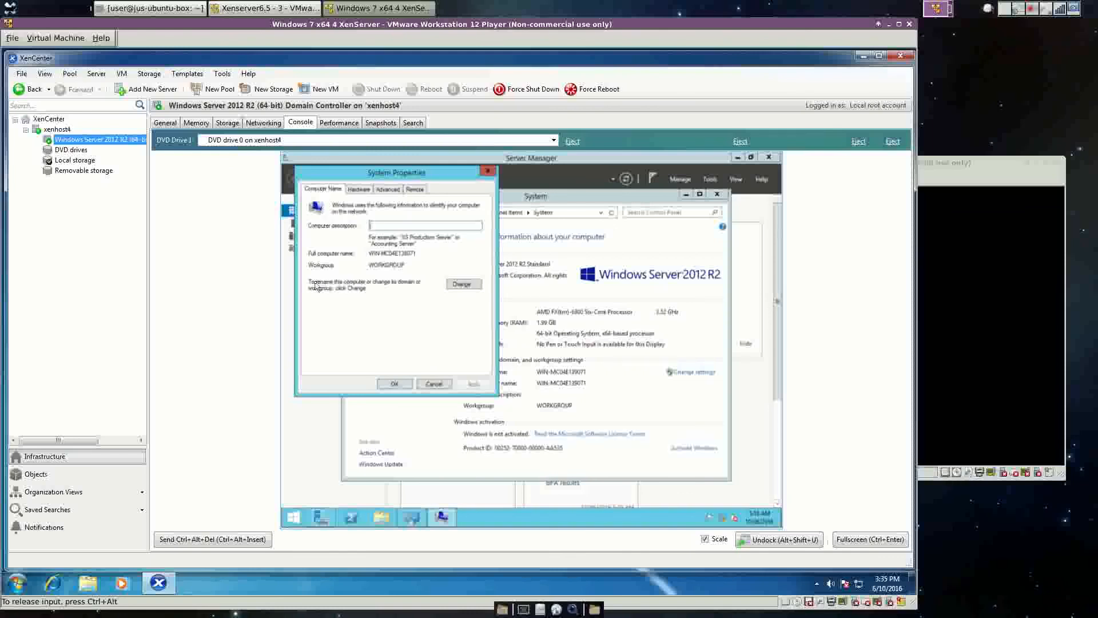
# Change the computer name to WINSERVER-DC and confirm it.
pyautogui.click(459, 284)
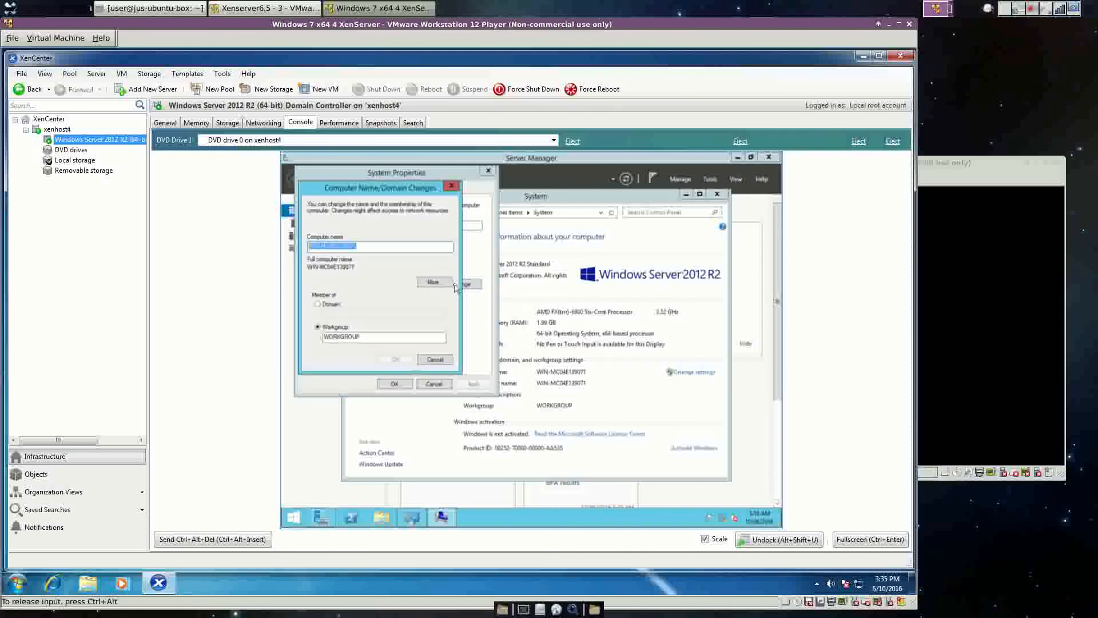
pyautogui.click(365, 246)
pyautogui.press('BackSpace')
pyautogui.press('BackSpace')
pyautogui.press('BackSpace')
pyautogui.press('BackSpace')
pyautogui.press('BackSpace')
pyautogui.press('BackSpace')
pyautogui.press('BackSpace')
pyautogui.press('BackSpace')
pyautogui.press('BackSpace')
pyautogui.press('BackSpace')
pyautogui.press('BackSpace')
pyautogui.press('BackSpace')
pyautogui.press('BackSpace')
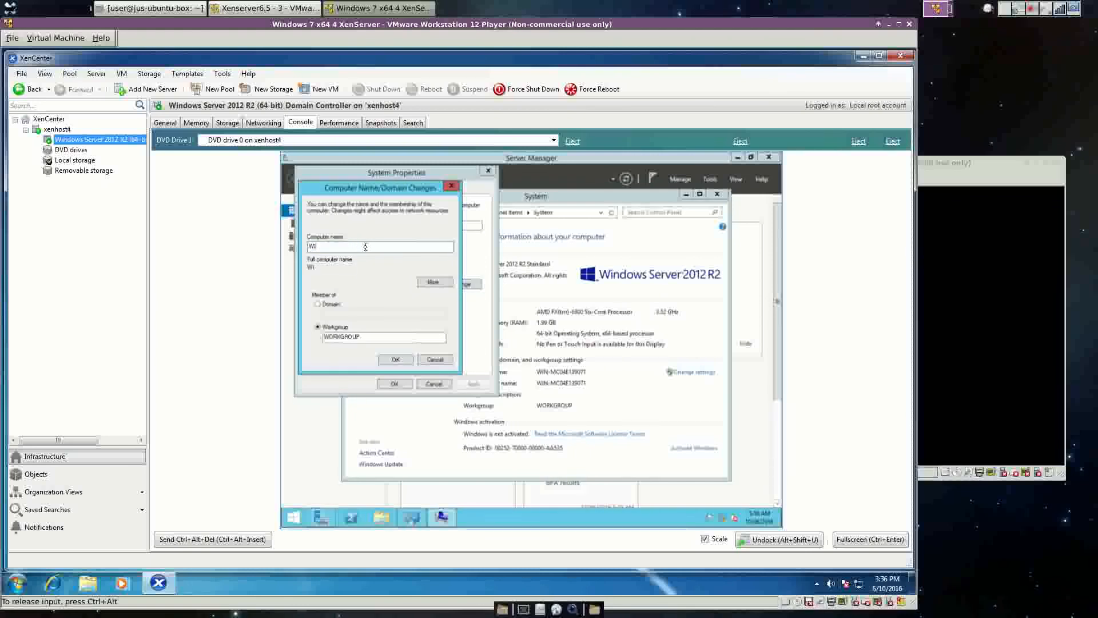
pyautogui.write('NSERVER-DC')
pyautogui.click(399, 358)
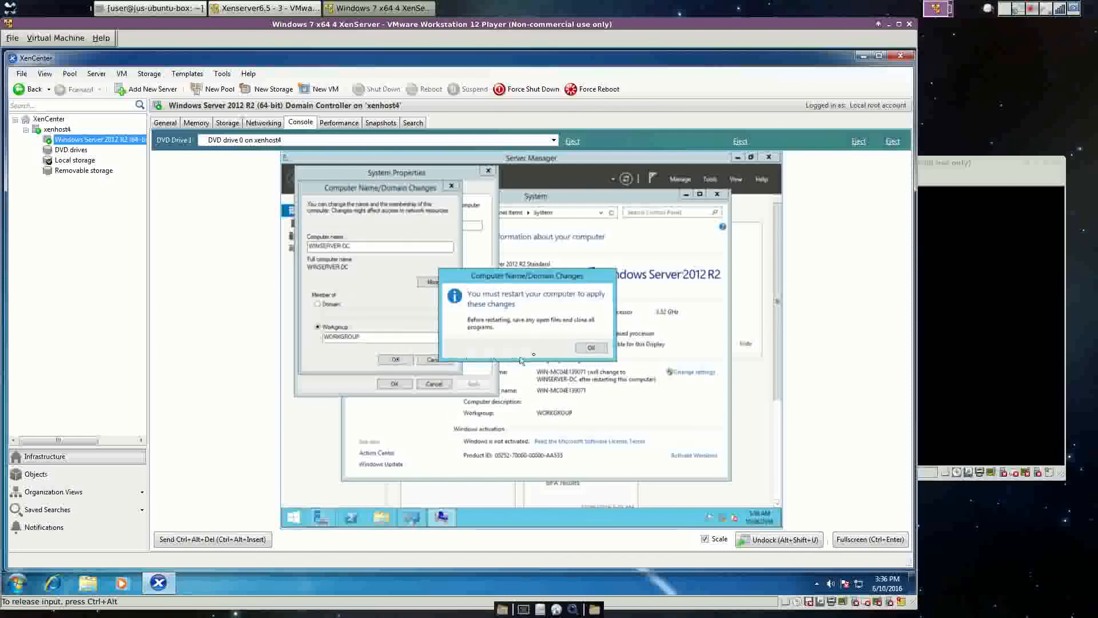
# Acknowledge the restart notice, close System Properties and restart the server now.
pyautogui.click(591, 349)
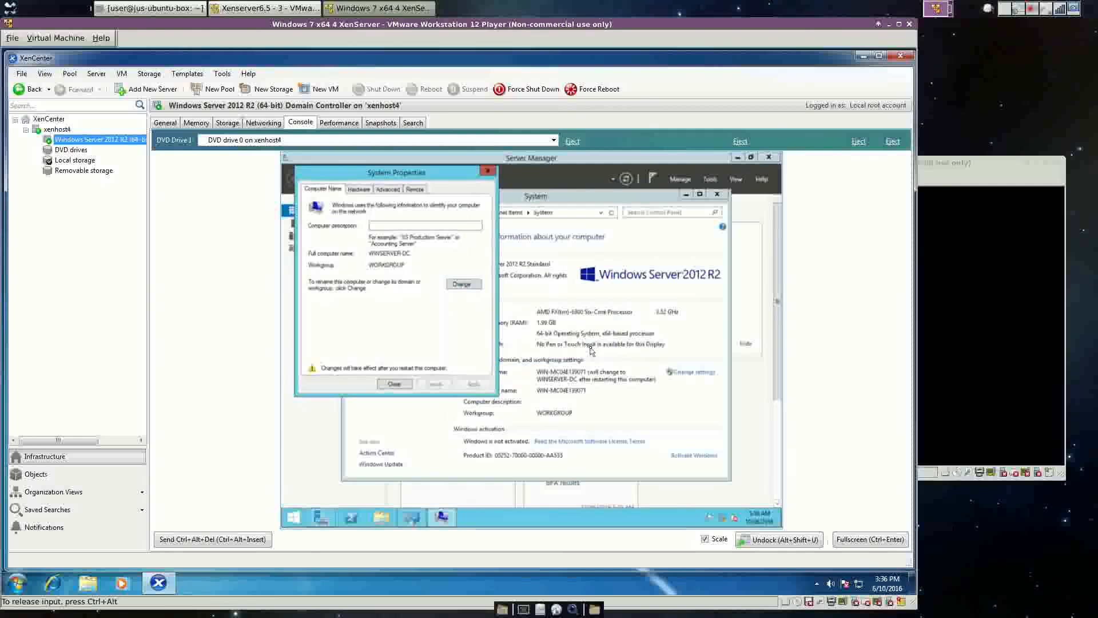
pyautogui.click(401, 384)
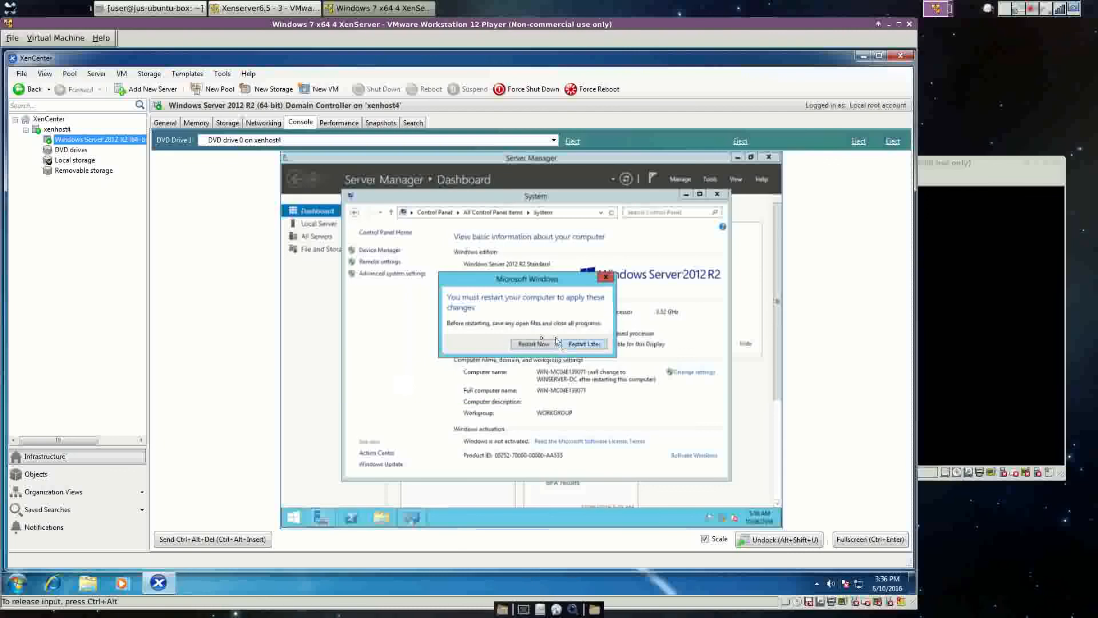
pyautogui.click(538, 345)
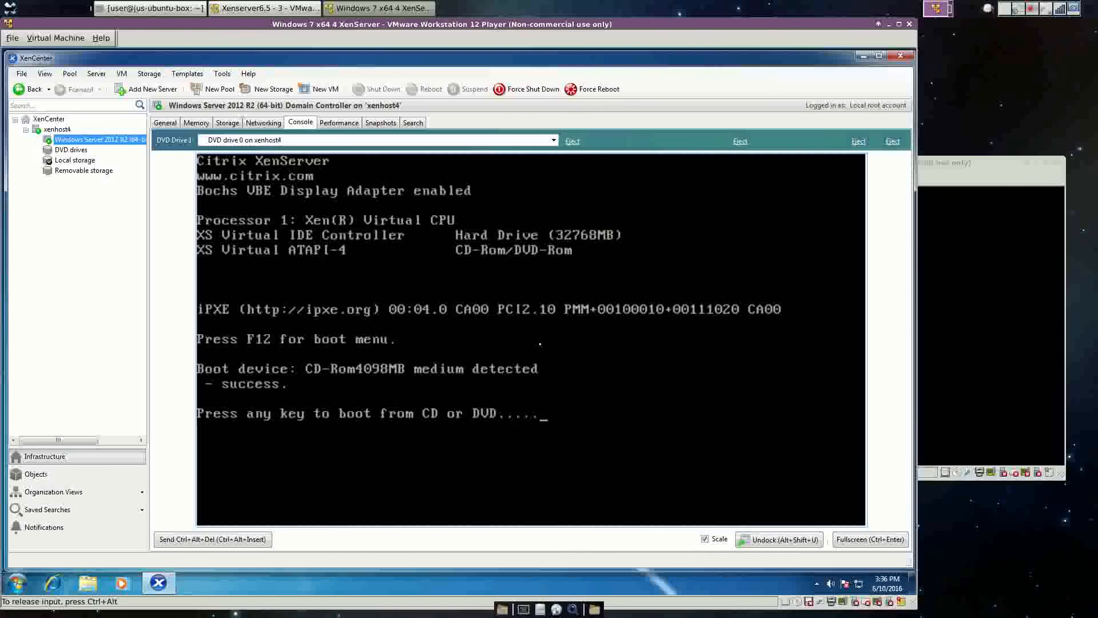
# Wait through the reboot, check the VM's network interfaces, then return to the console view.
pyautogui.press('Return')
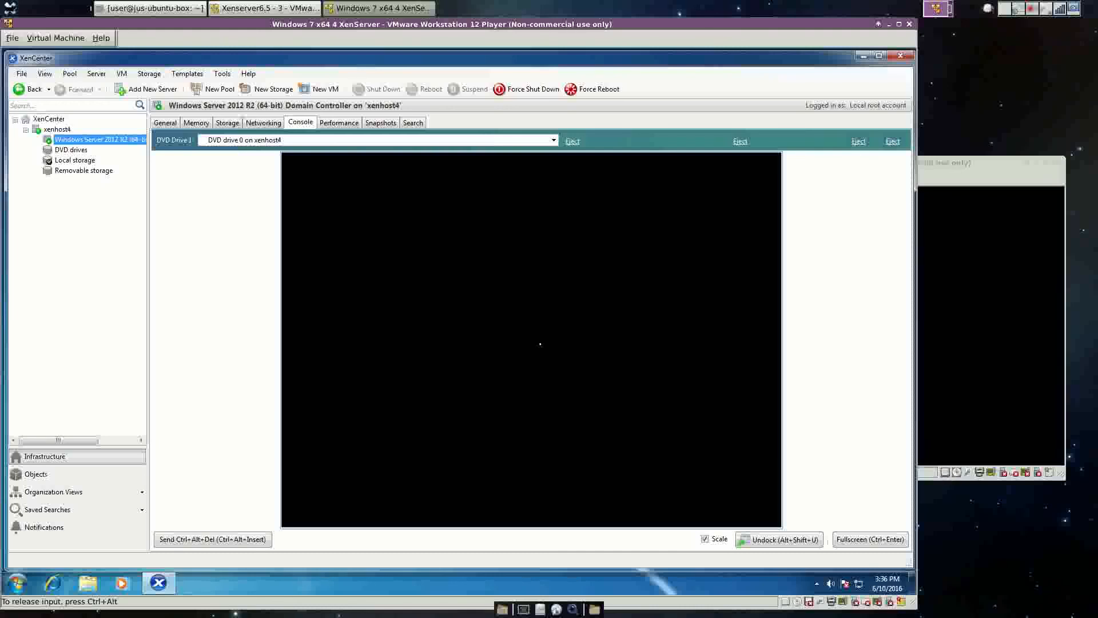
pyautogui.click(266, 122)
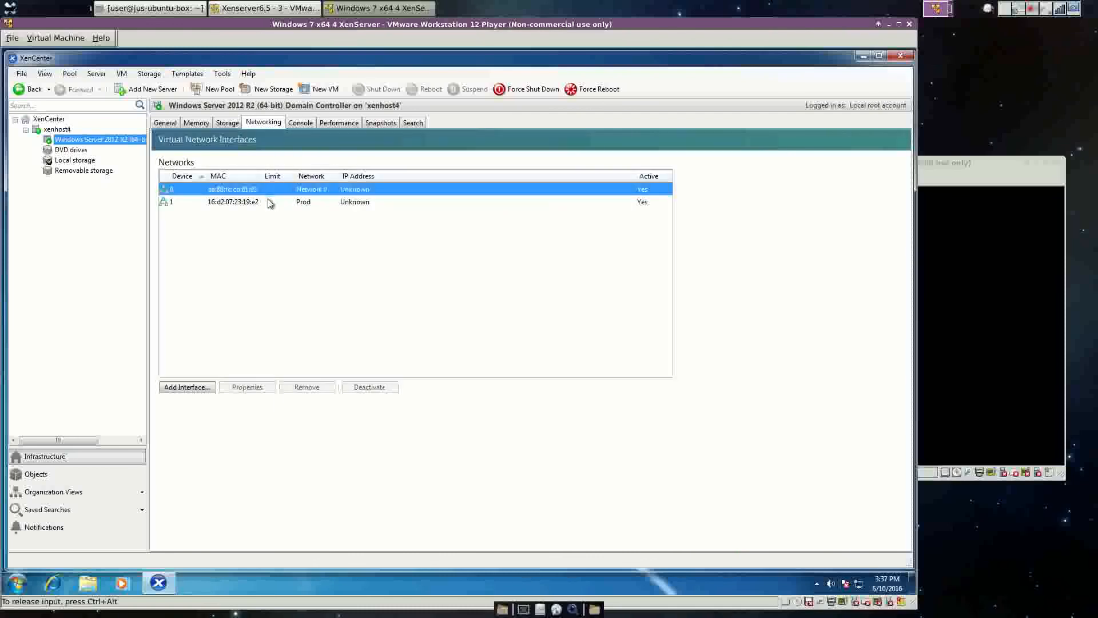
pyautogui.click(299, 124)
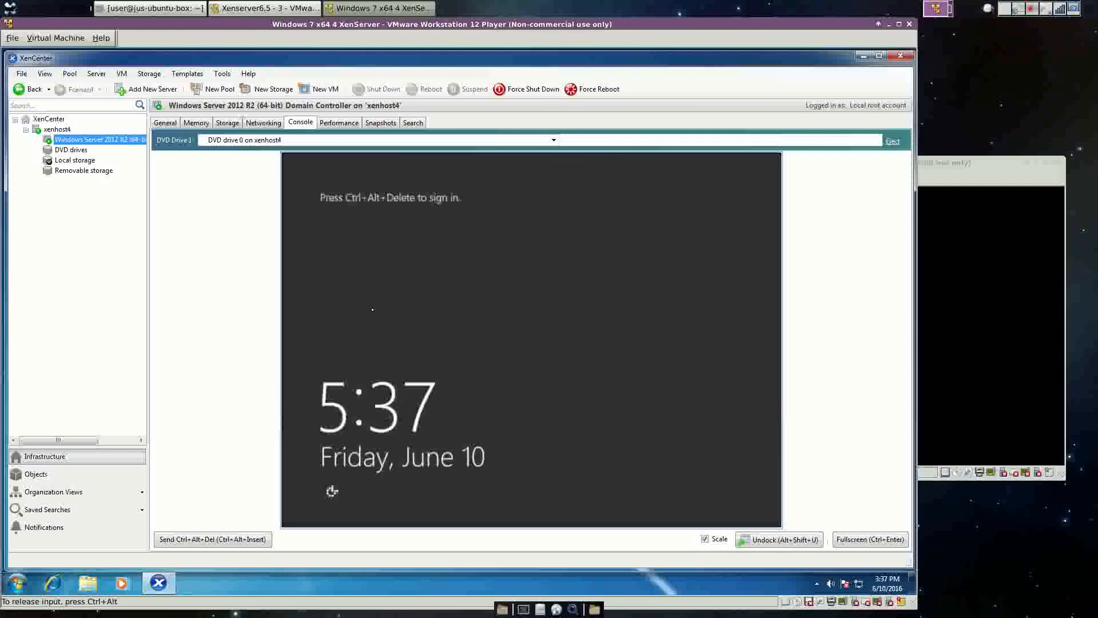
# Send Ctrl+Alt+Del from the VM menu and sign in with the Administrator password.
pyautogui.click(121, 75)
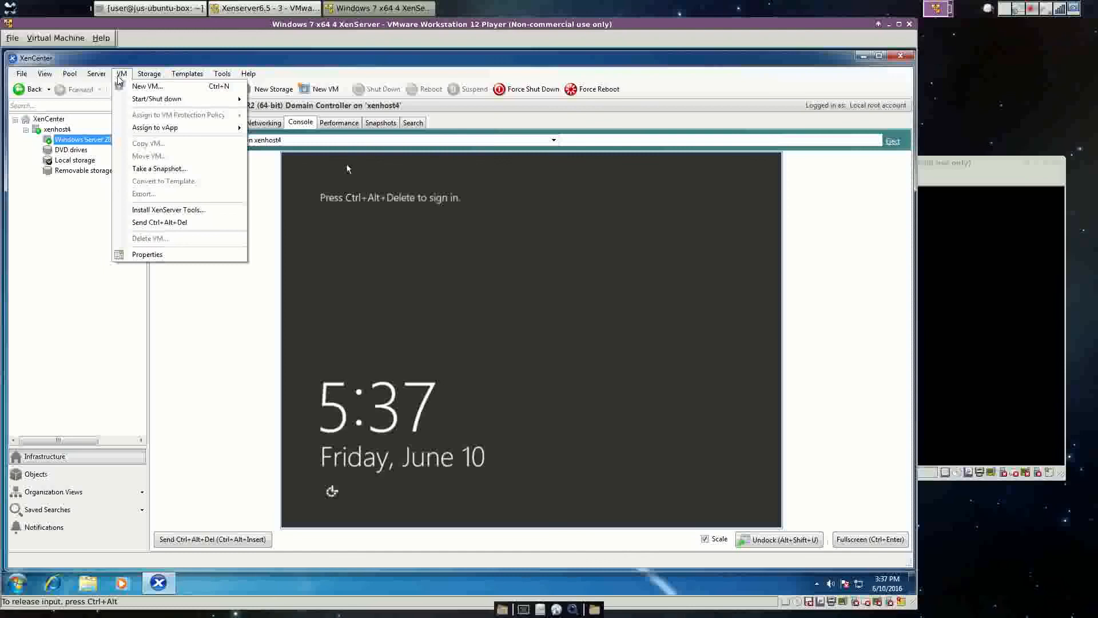
pyautogui.click(170, 222)
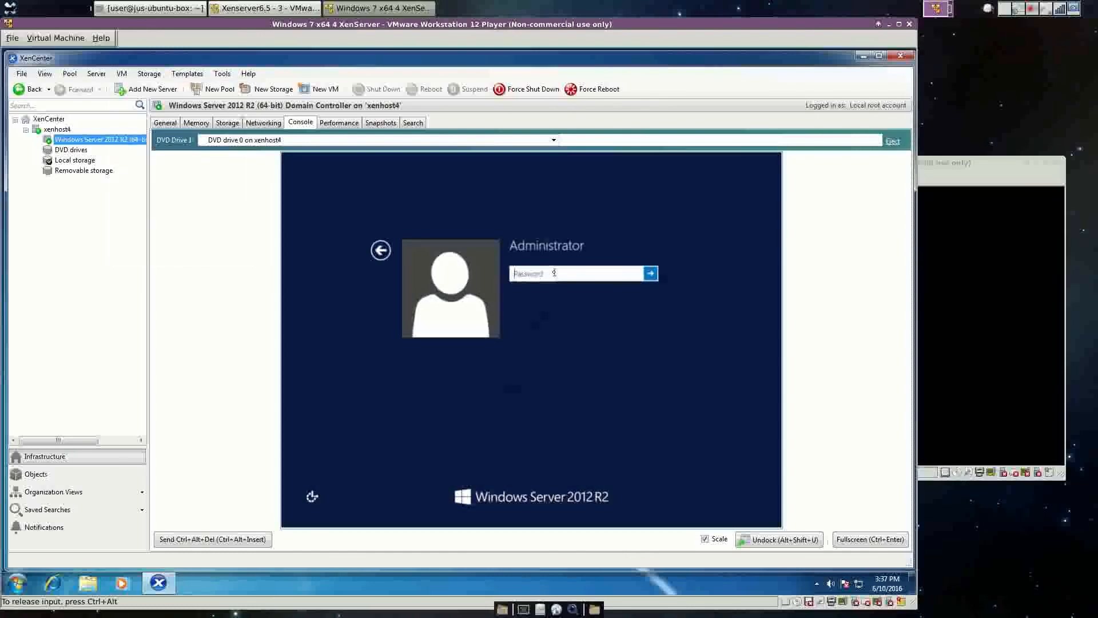
pyautogui.write('•••••••••')
pyautogui.press('Return')
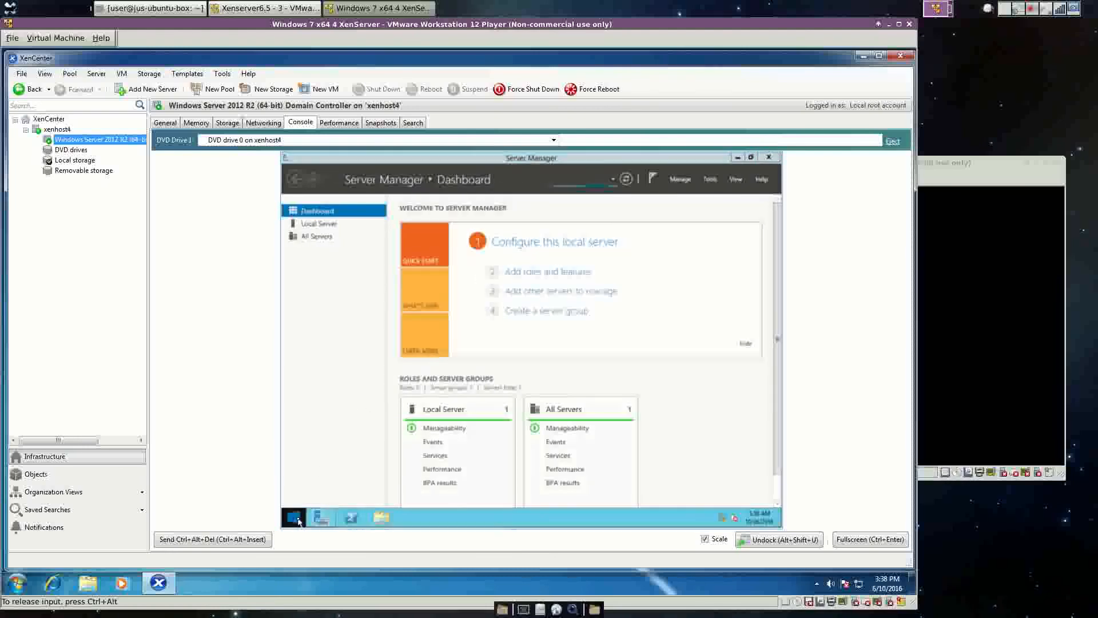
# Open the Ethernet 2 adapter's properties from Network Connections.
pyautogui.rightClick(297, 521)
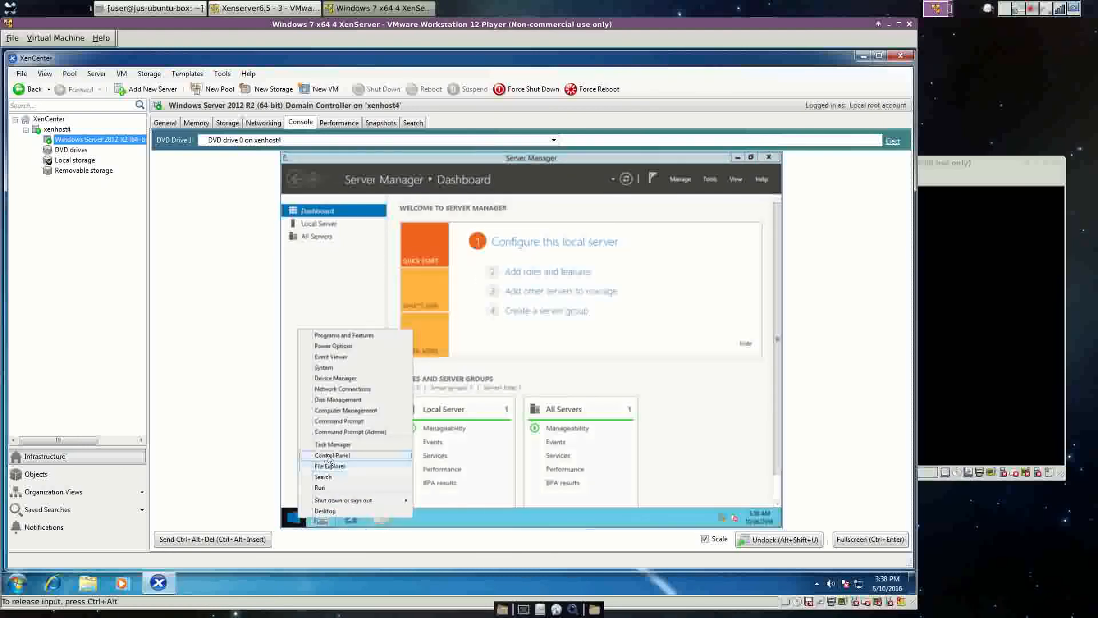
pyautogui.click(335, 389)
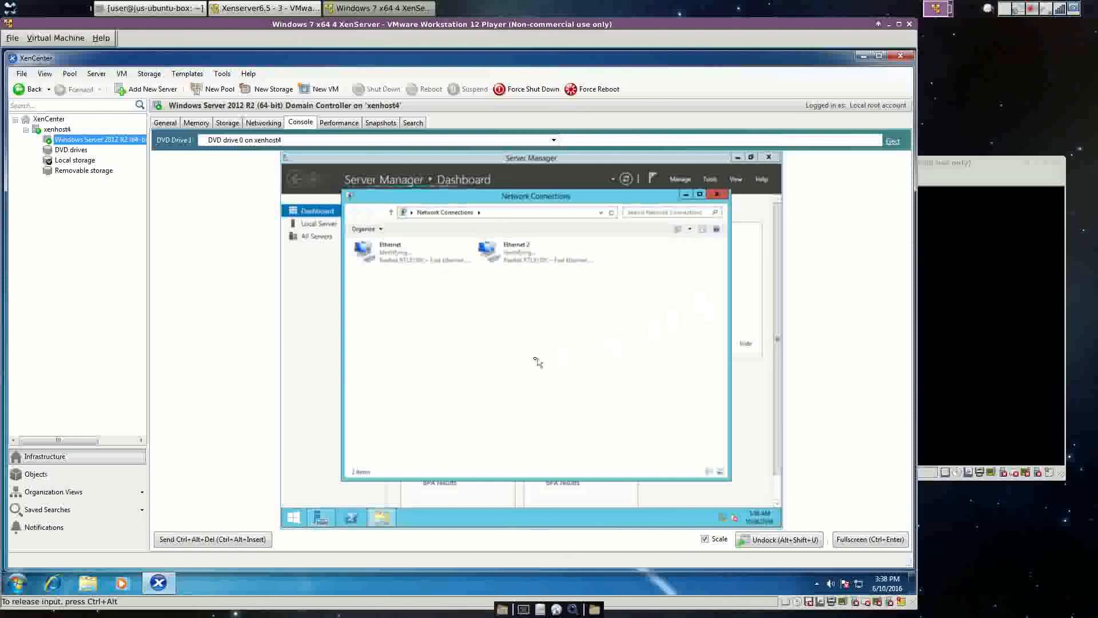
pyautogui.rightClick(524, 258)
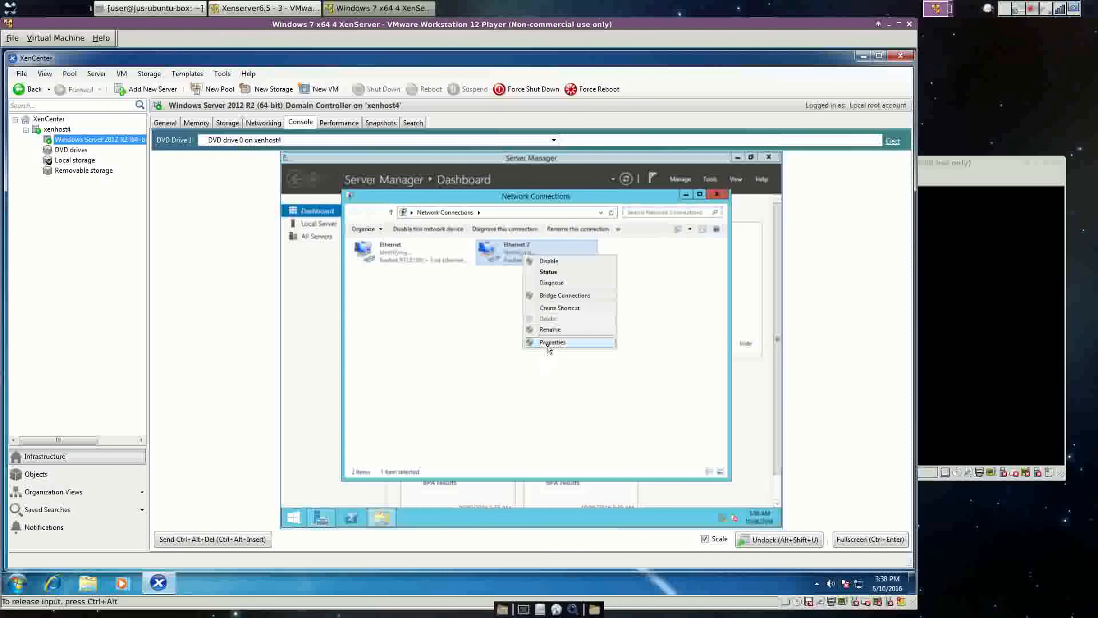
pyautogui.click(549, 343)
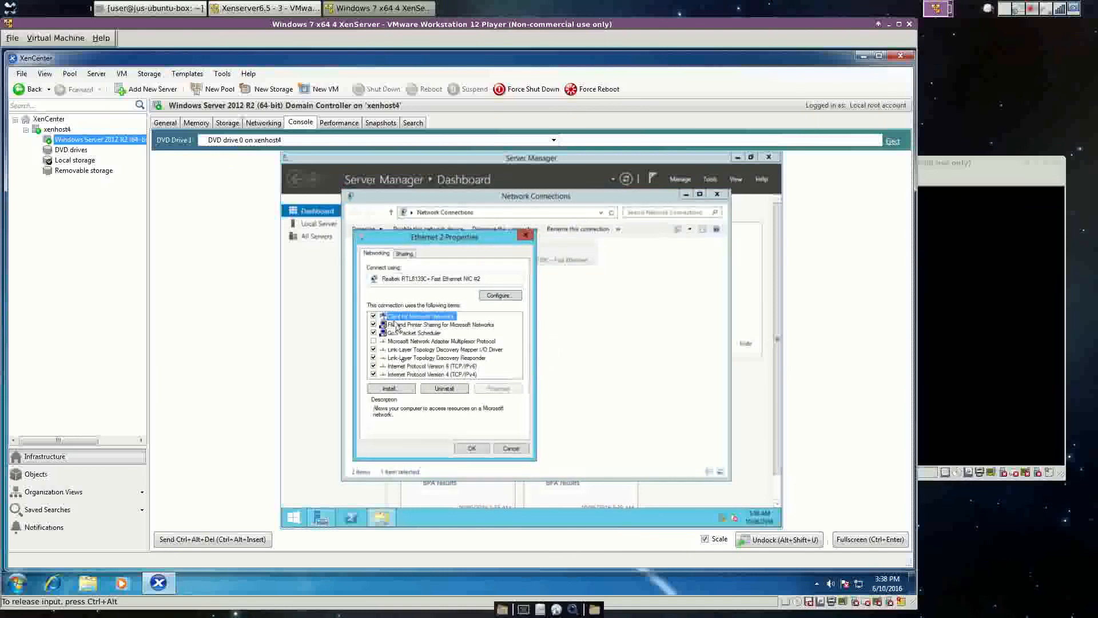
# Set IPv4 to static IP 10.10.10.1, mask 255.0.0.0, DNS 10.10.10.1, and save.
pyautogui.click(449, 374)
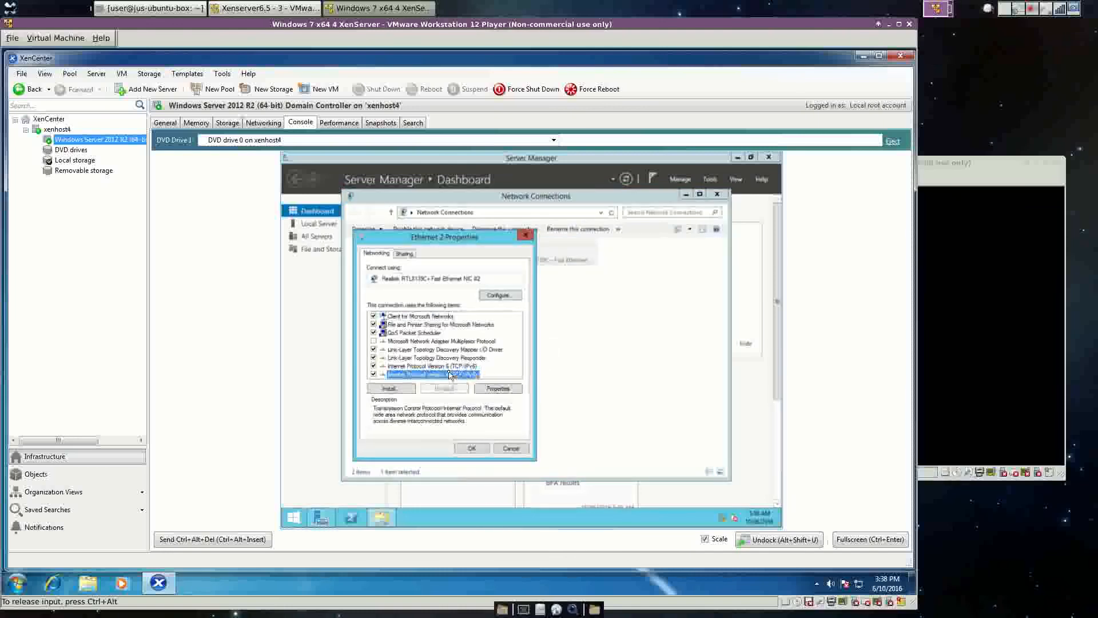
pyautogui.click(497, 389)
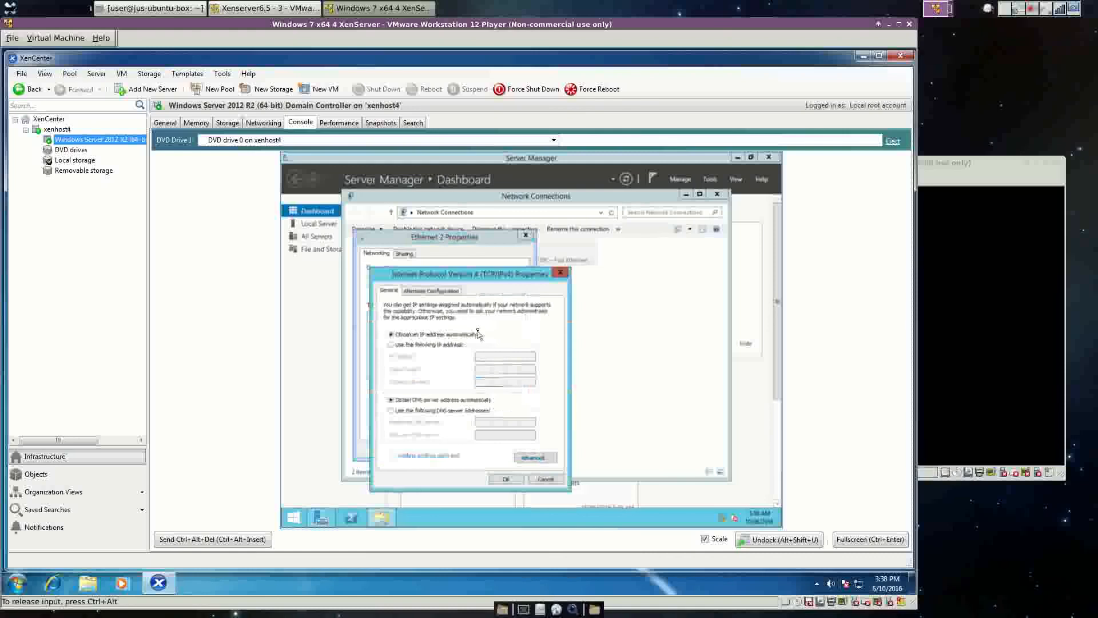
pyautogui.click(422, 345)
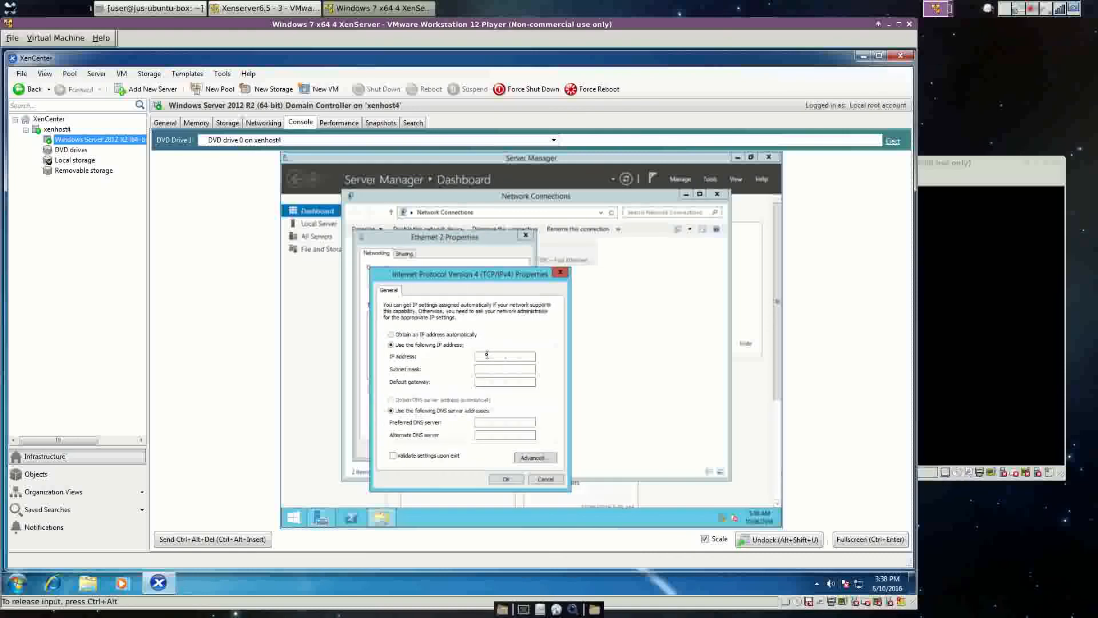
pyautogui.click(490, 356)
pyautogui.write('19')
pyautogui.write('.10.10.1')
pyautogui.press('Tab')
pyautogui.press('Tab')
pyautogui.press('Tab')
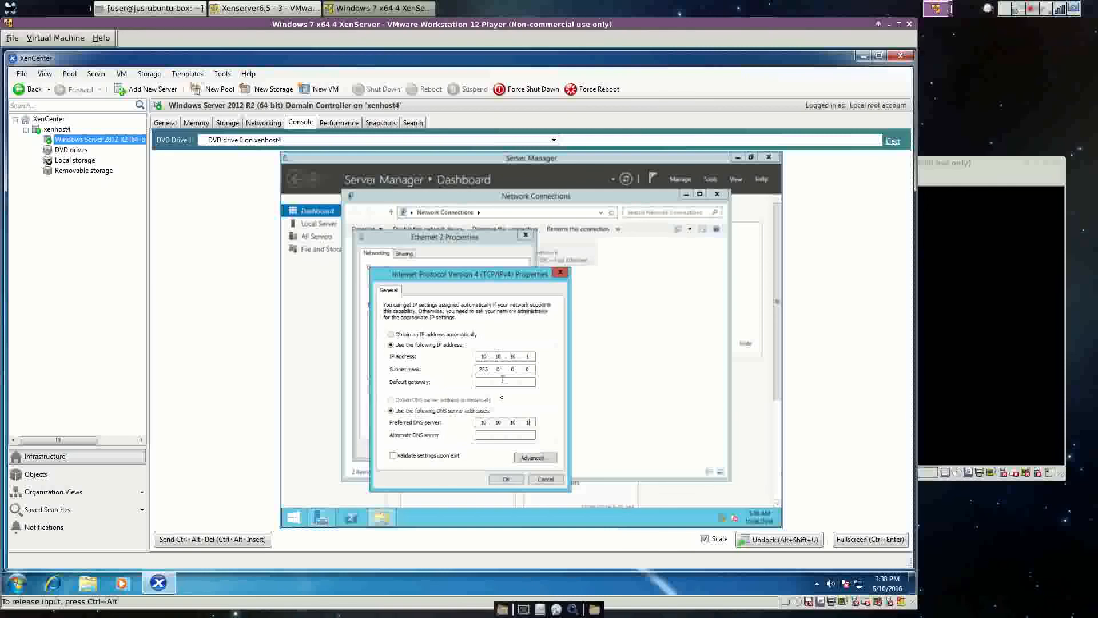
pyautogui.click(508, 480)
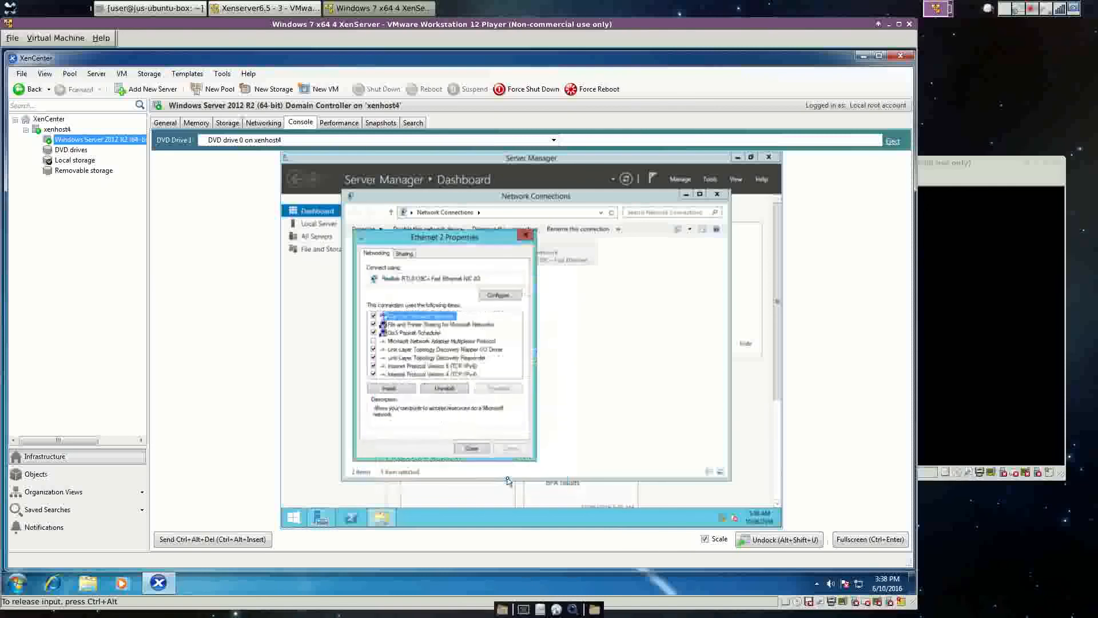
pyautogui.click(472, 448)
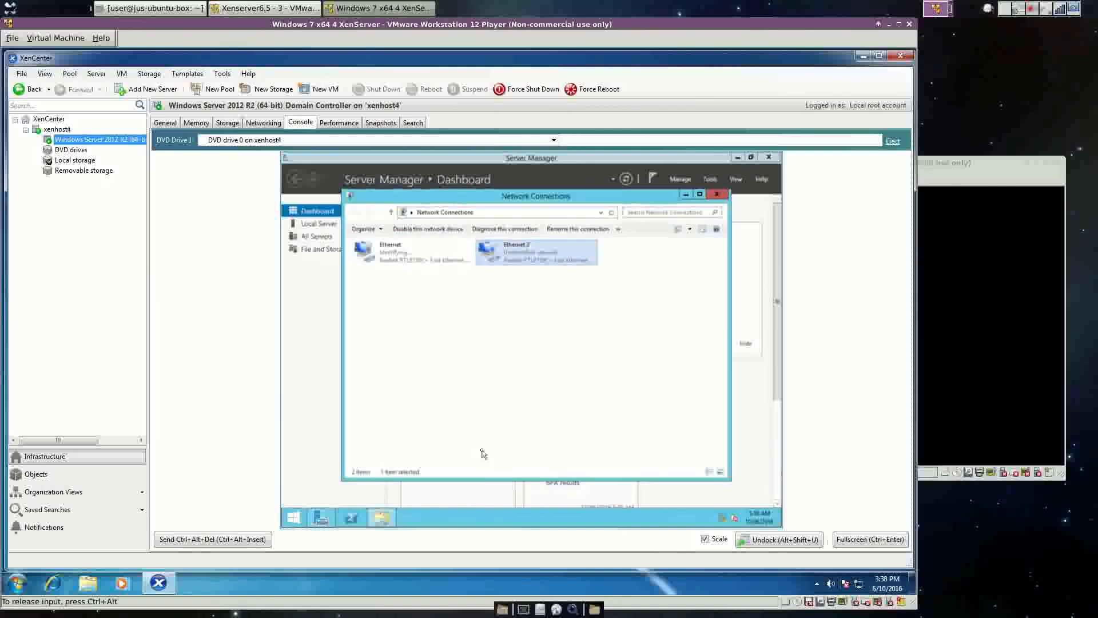
# Close Network Connections and run Add Roles and Features with role-based installation on WINSERVER-DC.
pyautogui.click(717, 195)
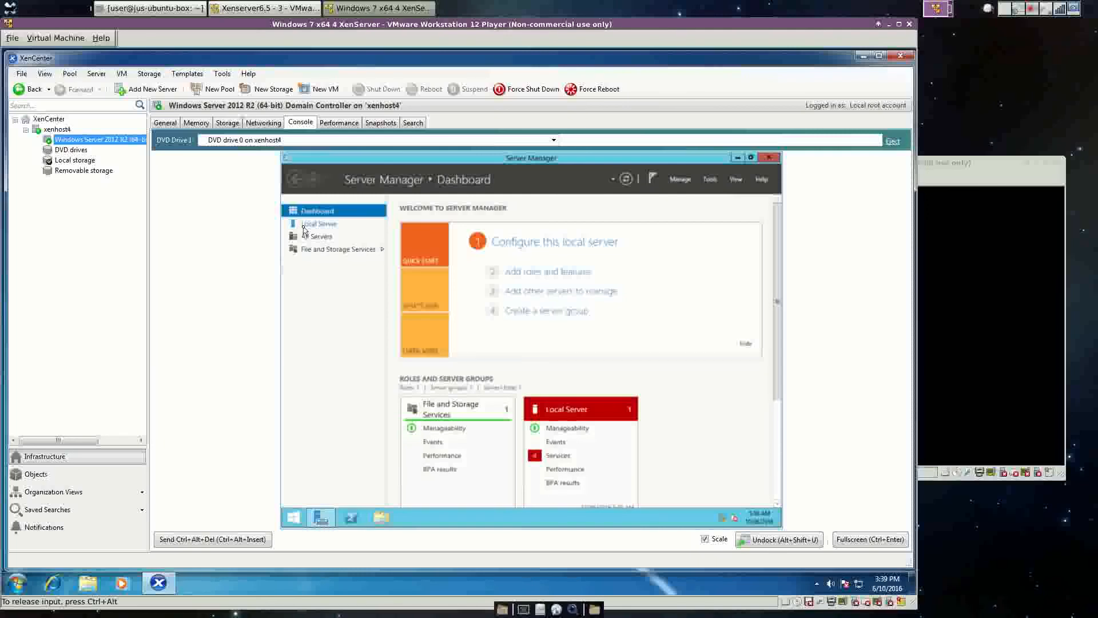
pyautogui.click(680, 179)
pyautogui.click(700, 195)
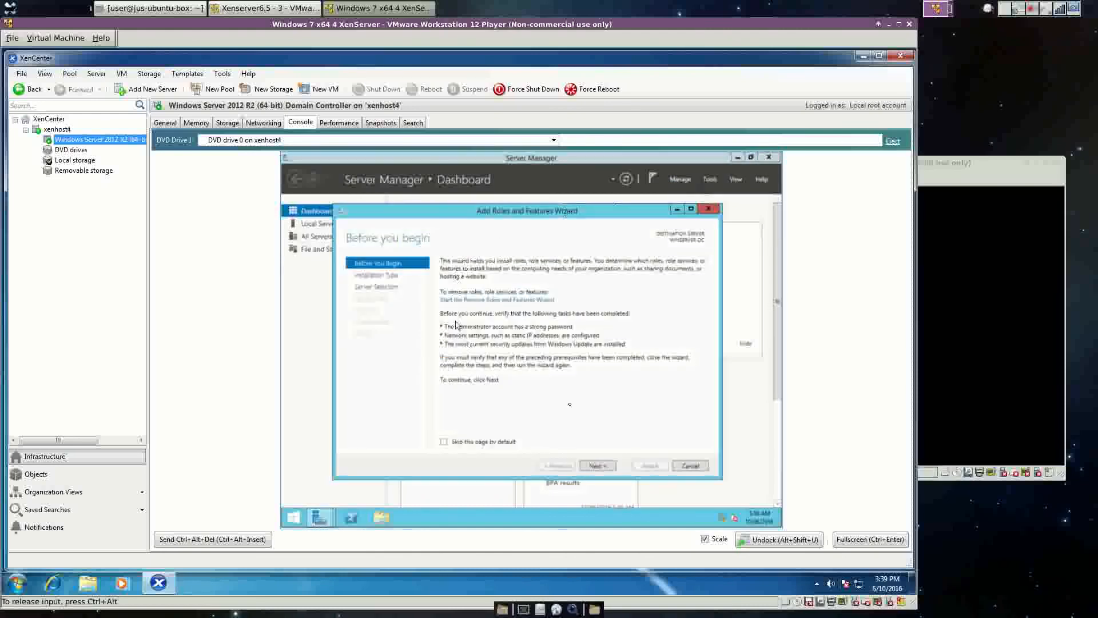
pyautogui.click(596, 467)
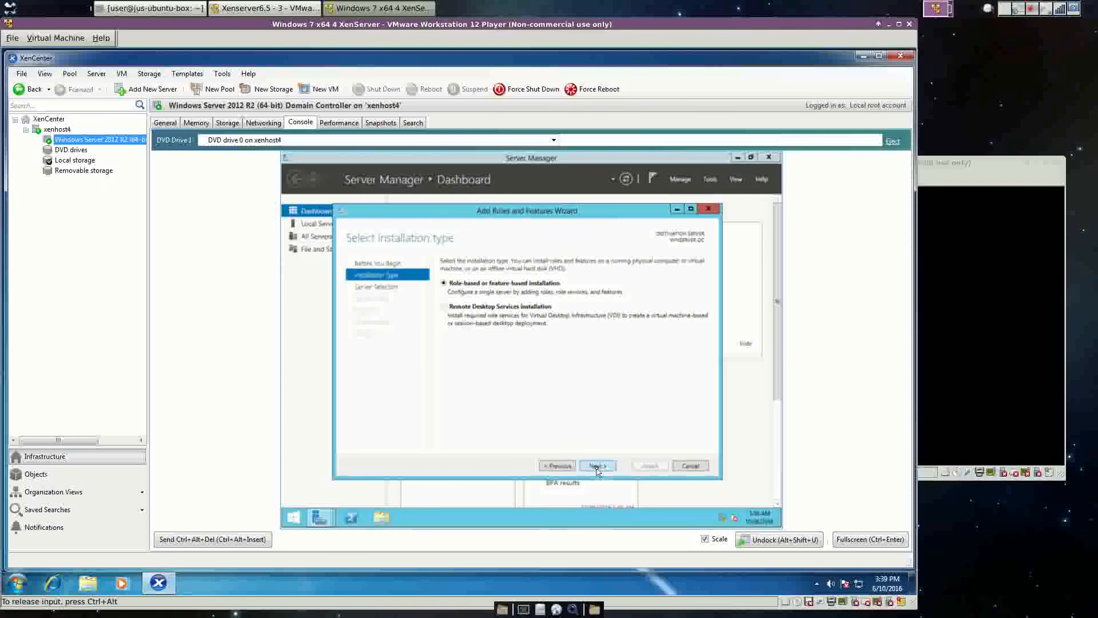
pyautogui.click(598, 467)
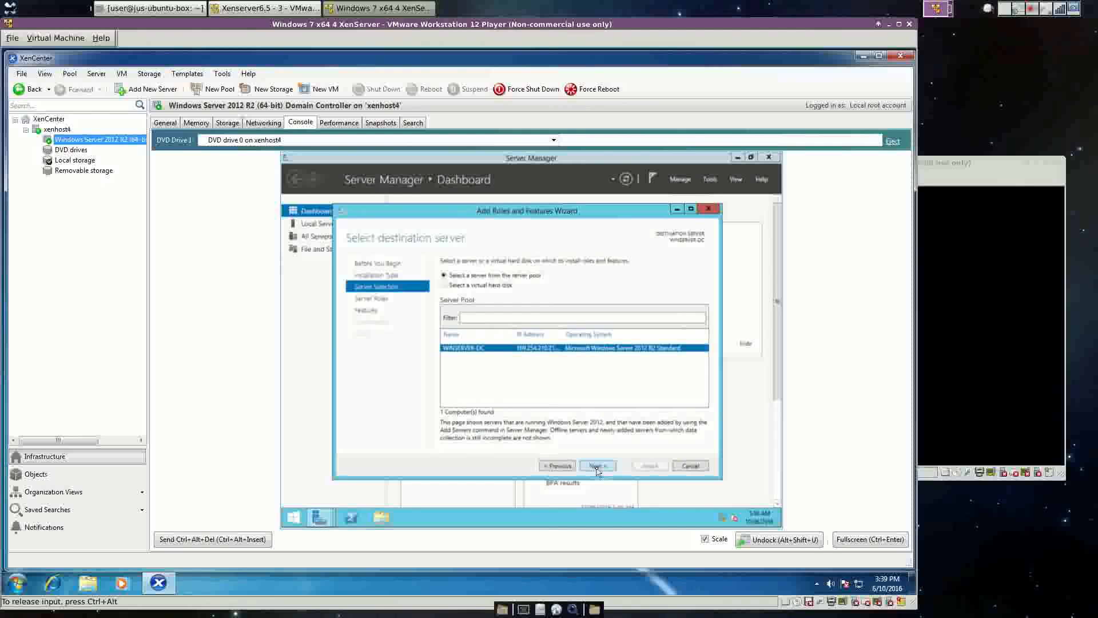
pyautogui.click(597, 468)
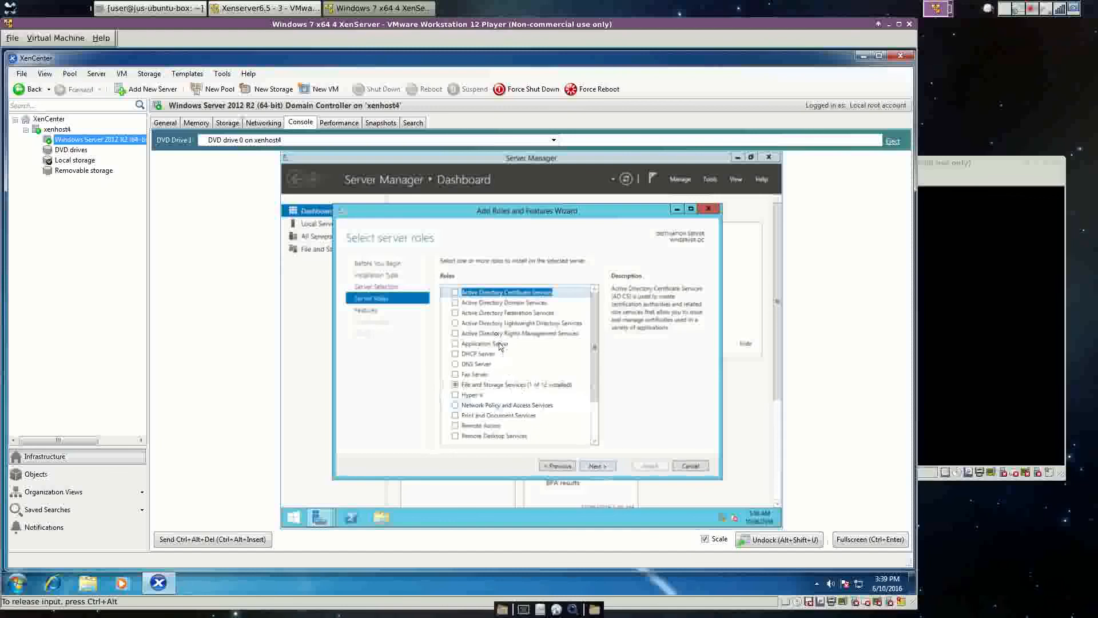
# Tick Active Directory Domain Services and DNS Server, adding their required features, despite the static IP warning.
pyautogui.click(455, 304)
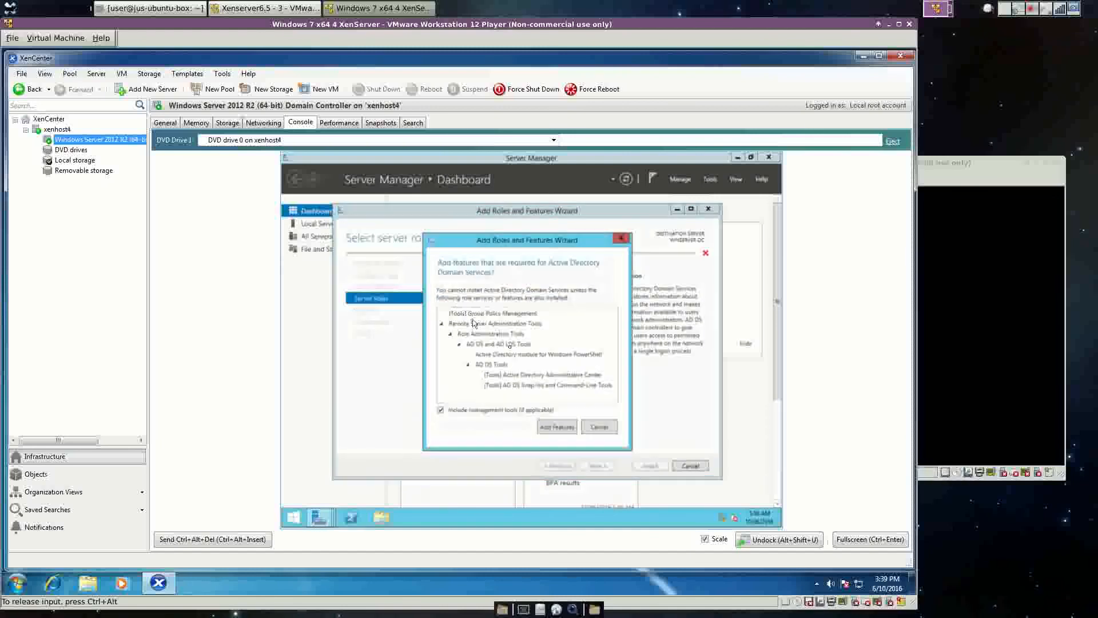
pyautogui.click(558, 428)
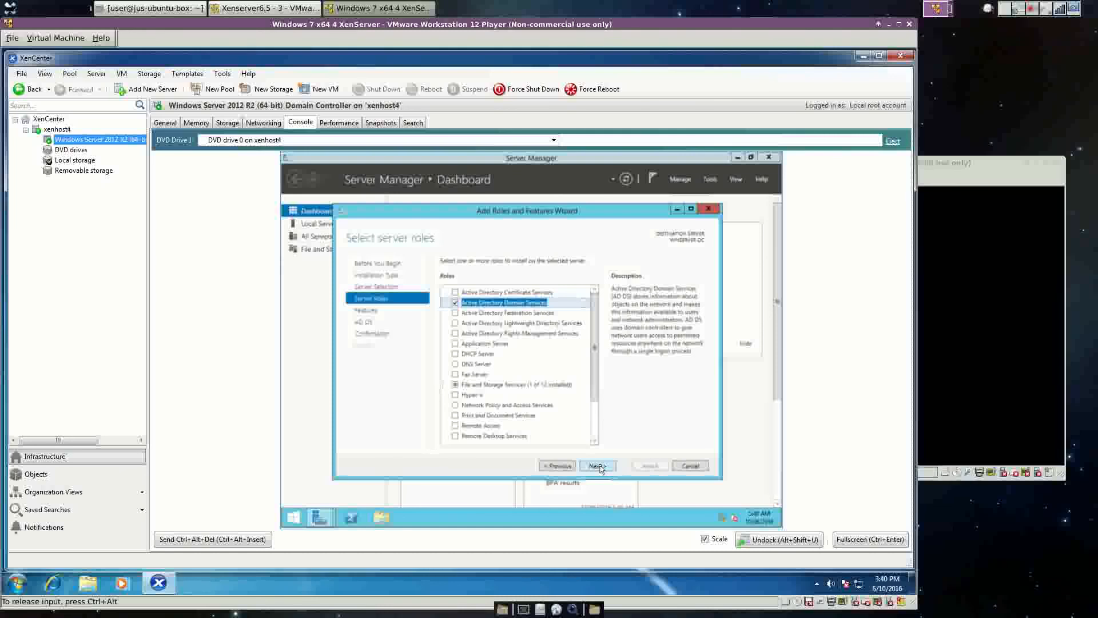
pyautogui.click(456, 365)
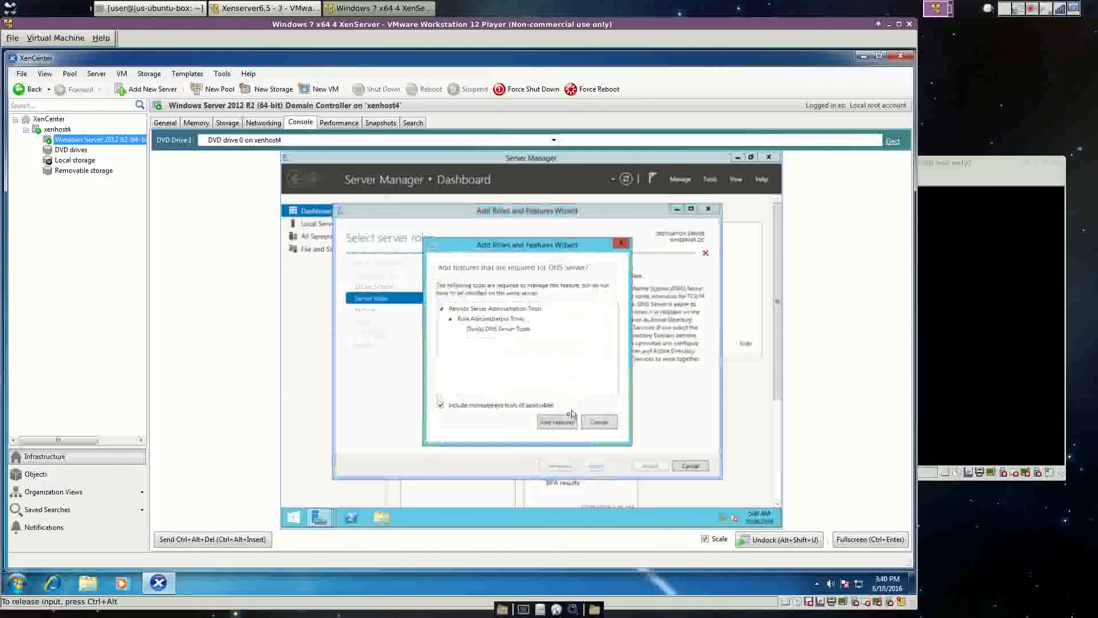
pyautogui.click(563, 424)
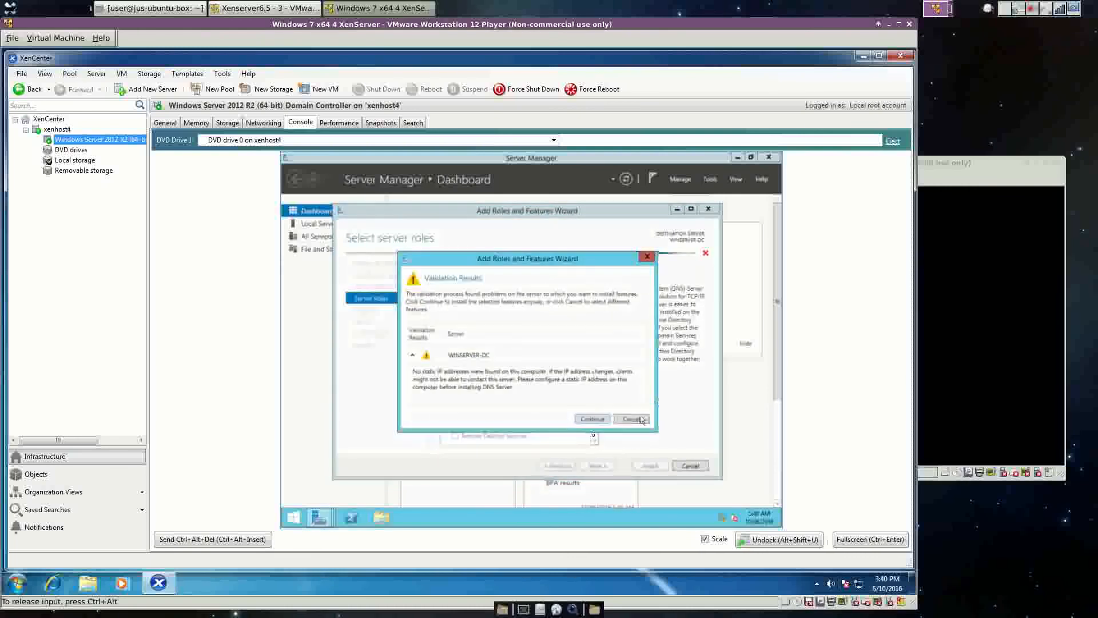
pyautogui.click(593, 420)
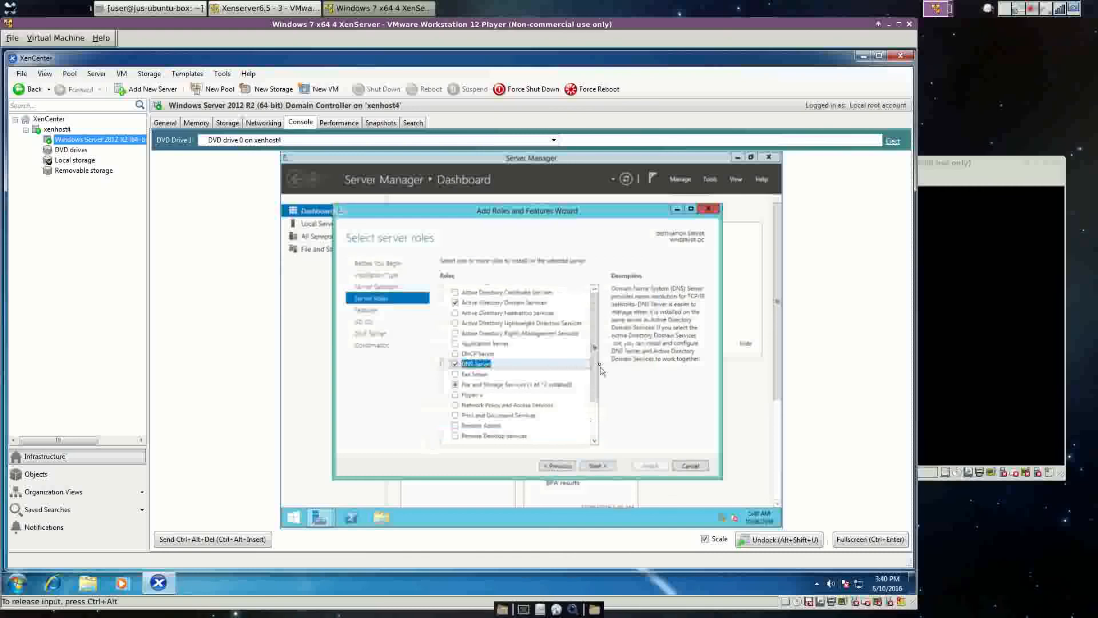
pyautogui.click(594, 466)
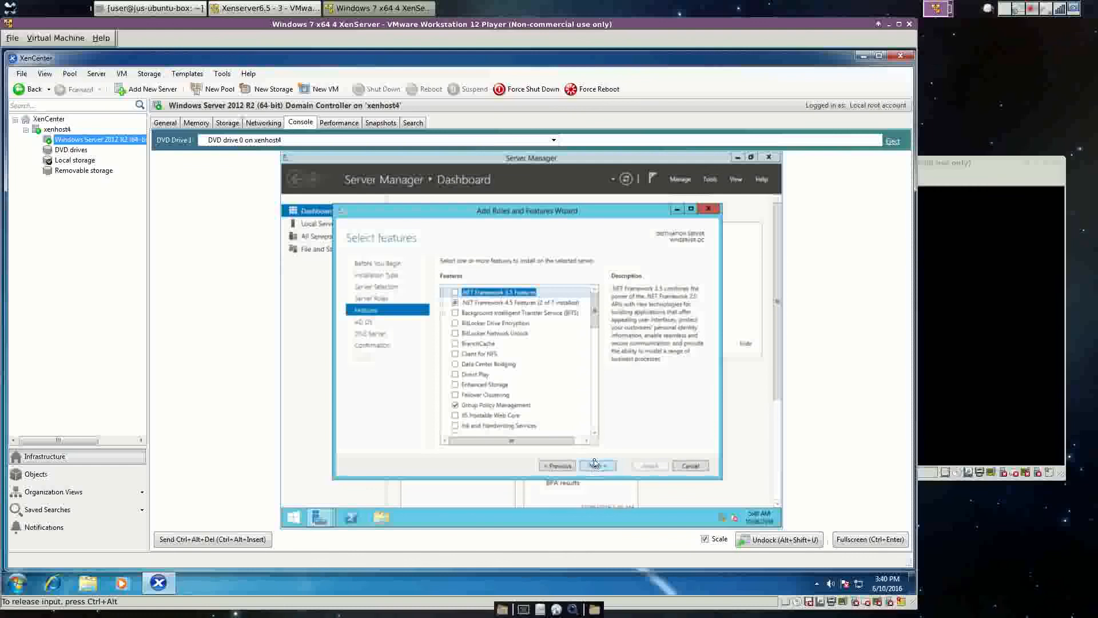
# Skip extra features, pass the AD DS and DNS notes, review the confirmation and install.
pyautogui.click(363, 322)
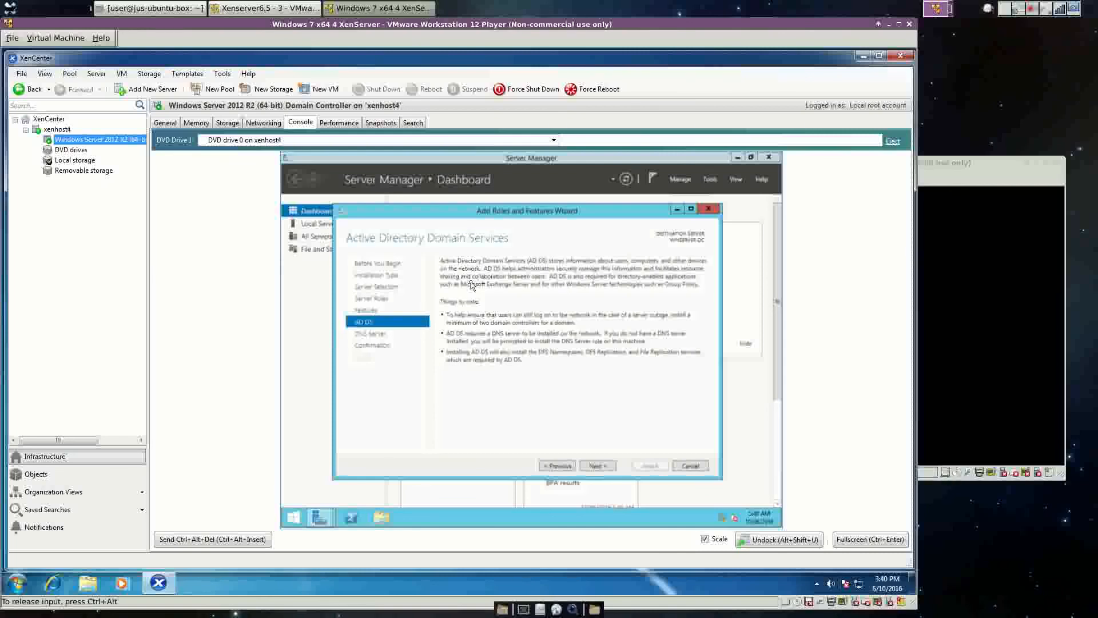
pyautogui.click(593, 466)
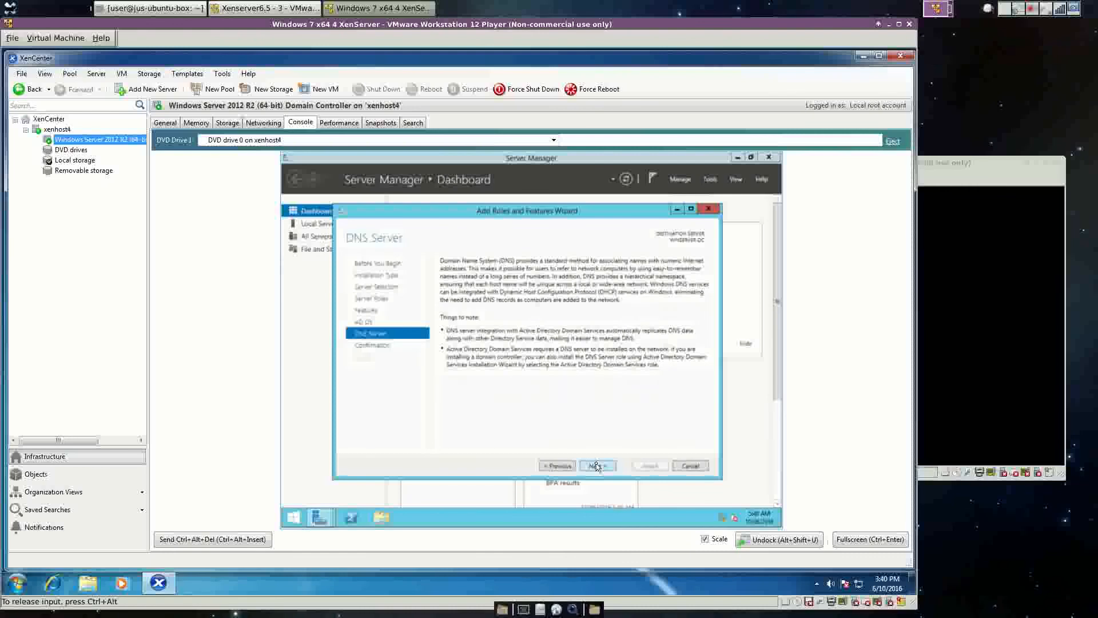
pyautogui.click(597, 466)
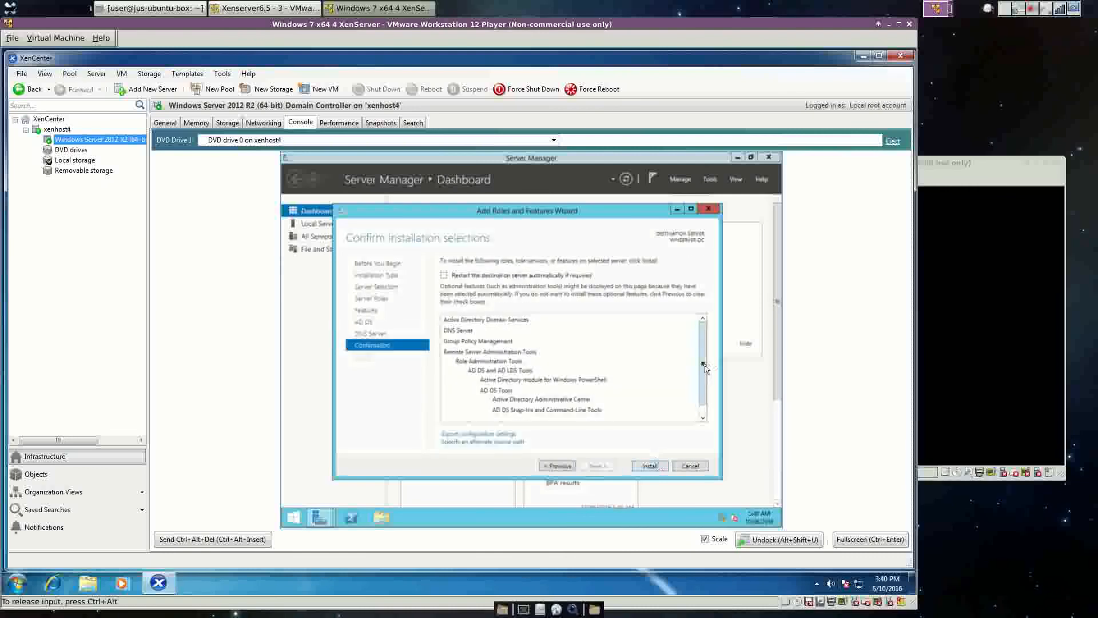
pyautogui.scroll(-1, 704, 367)
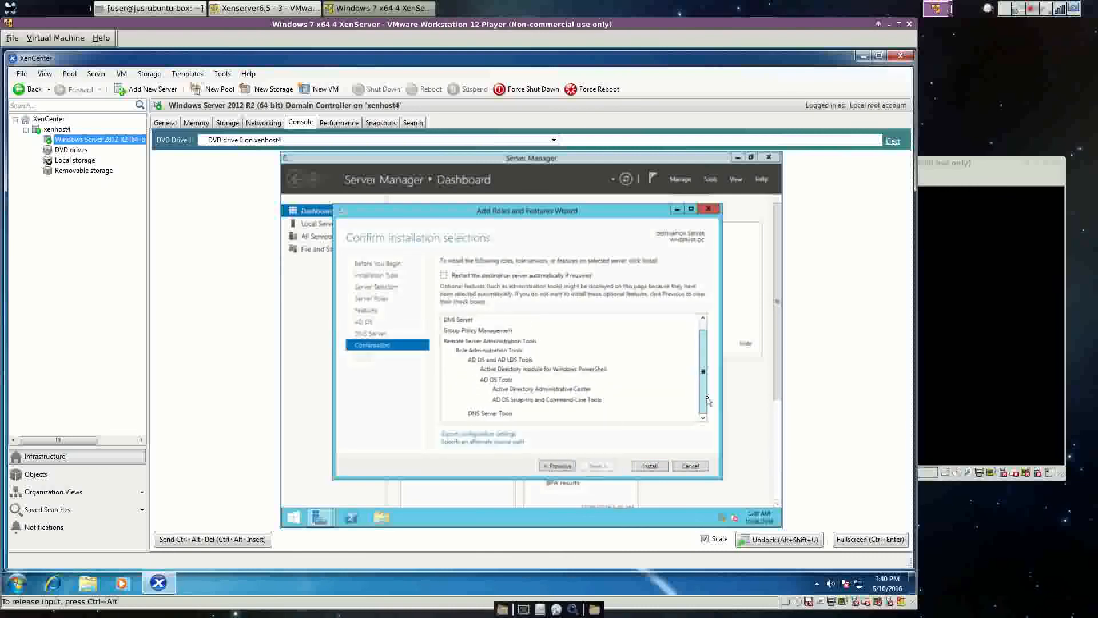
pyautogui.click(652, 465)
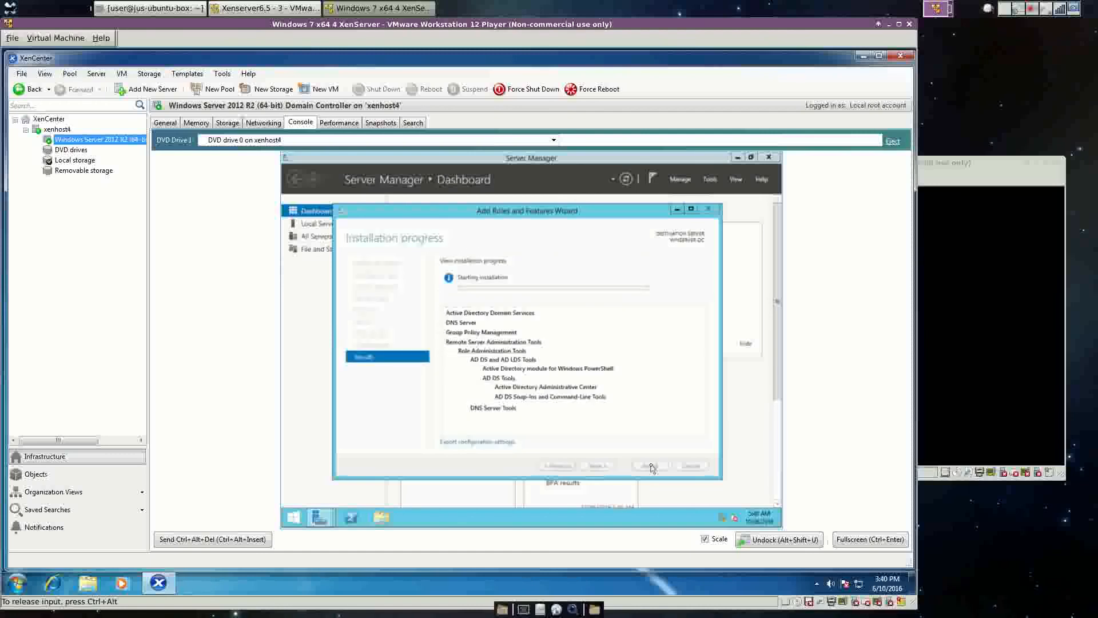
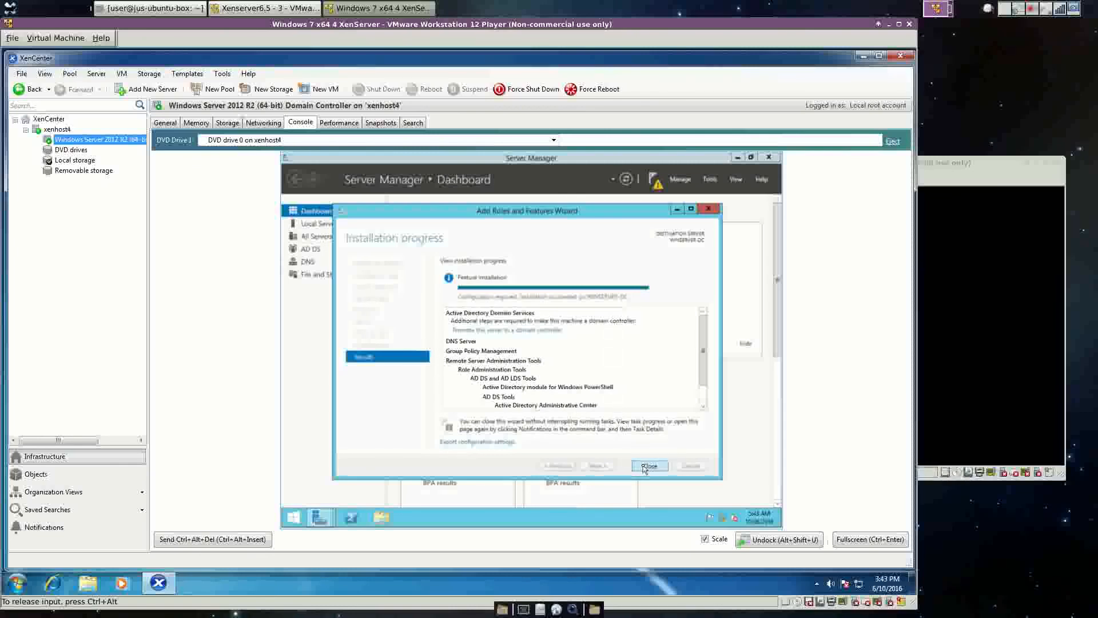
# Close the finished roles wizard and launch 'Promote this server to a domain controller' from notifications.
pyautogui.click(646, 466)
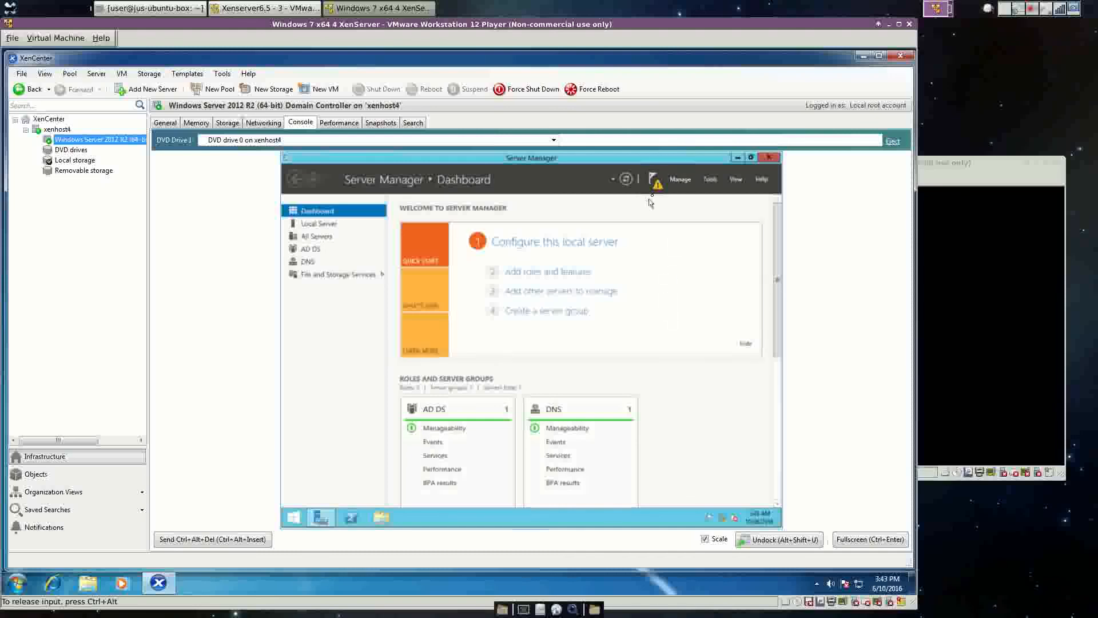
pyautogui.click(655, 182)
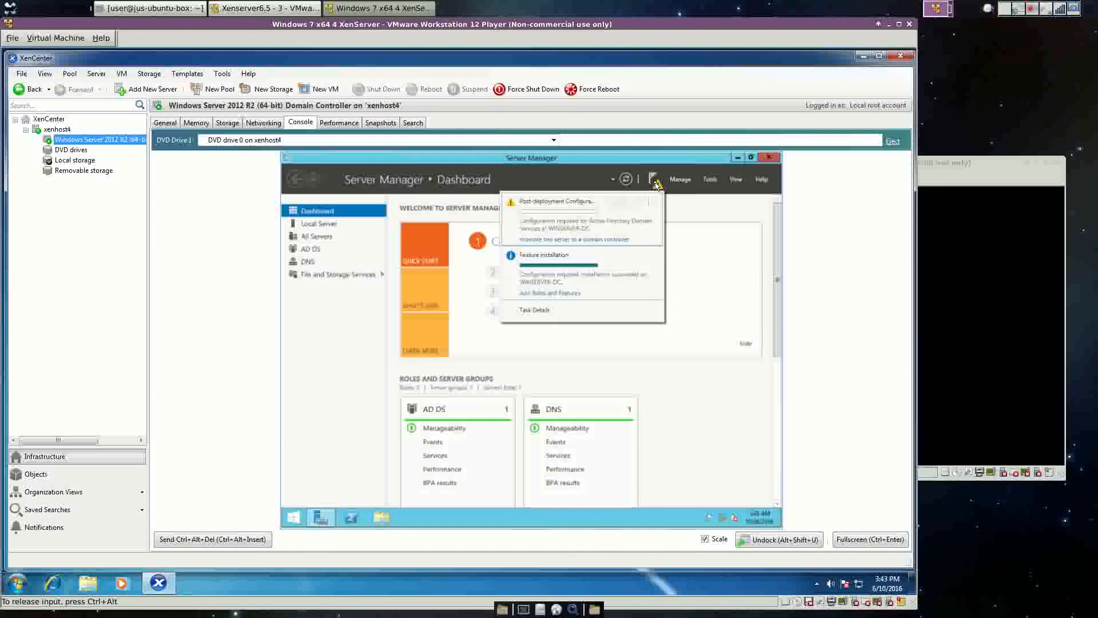
pyautogui.click(605, 240)
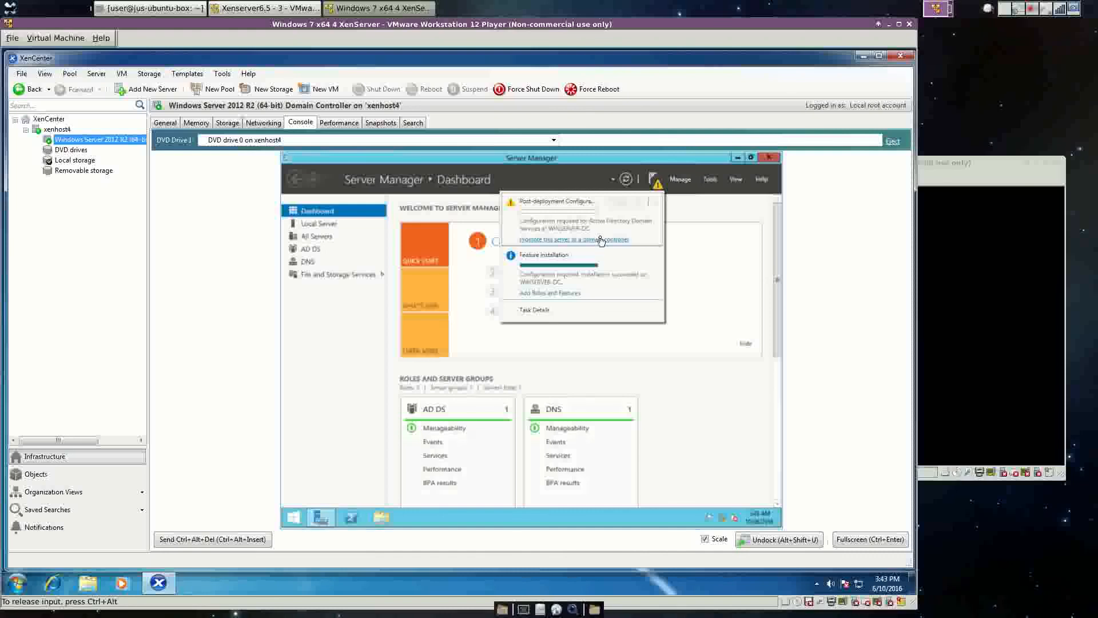
pyautogui.click(601, 241)
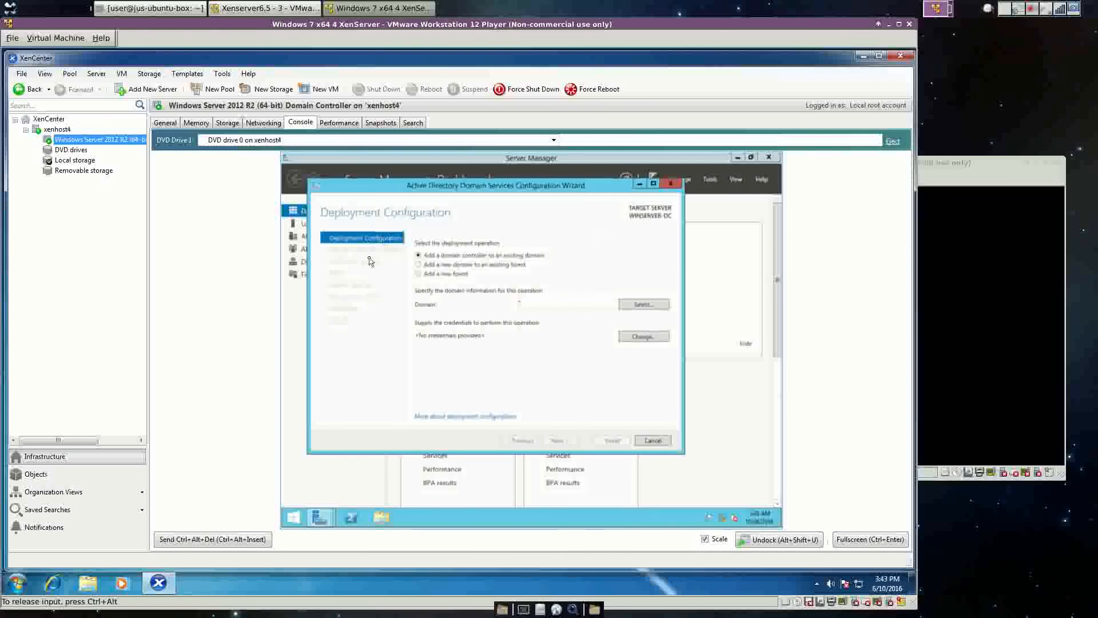
# Choose Add a new forest with root domain name testdomain5.com and continue.
pyautogui.click(445, 276)
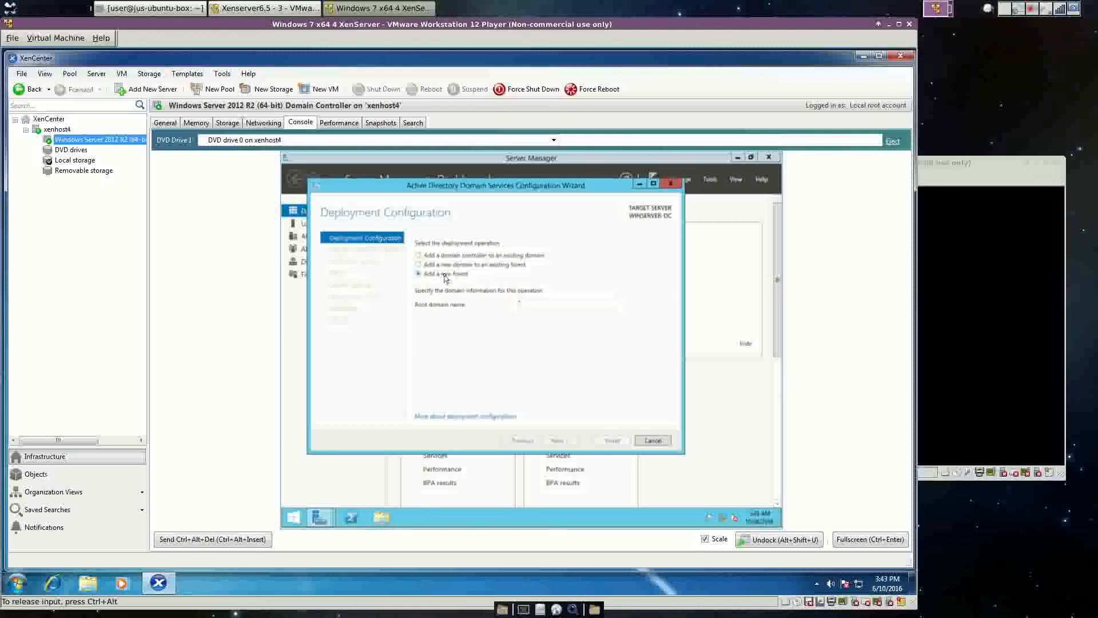
pyautogui.click(548, 307)
pyautogui.write('test')
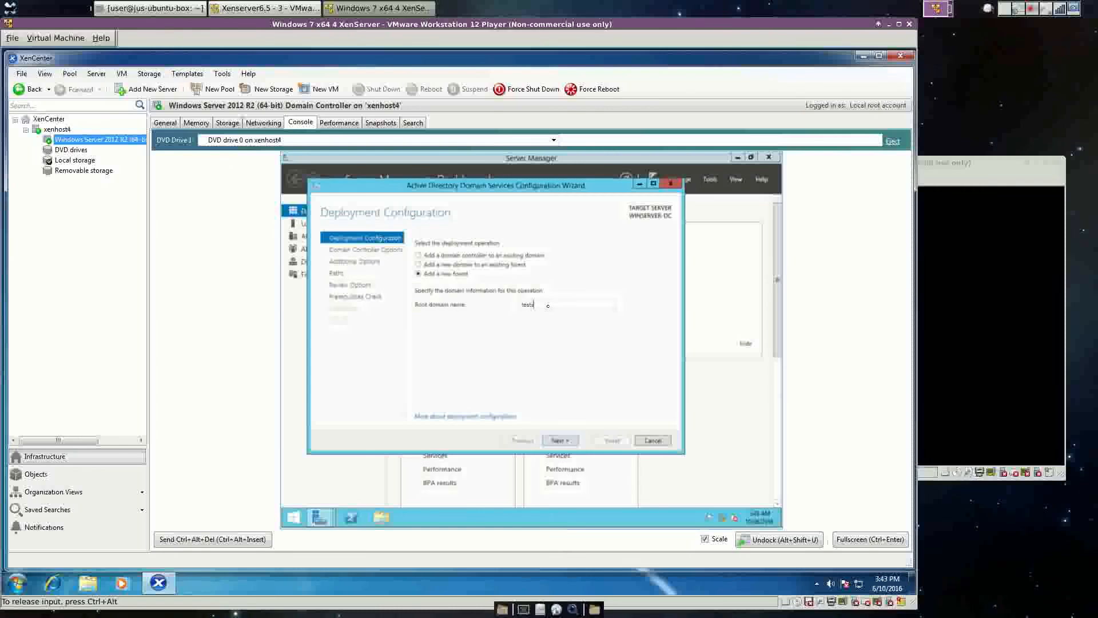
pyautogui.write('domain5.com')
pyautogui.click(560, 441)
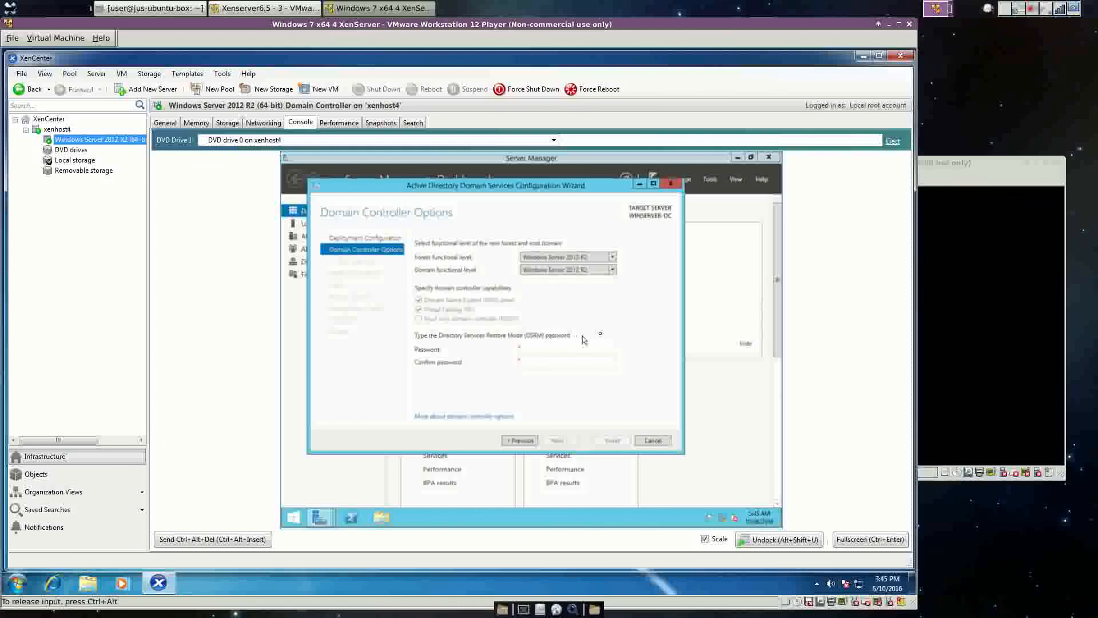
# Enter and confirm the Directory Services Restore Mode password, then advance to DNS Options.
pyautogui.click(536, 352)
pyautogui.write('••')
pyautogui.press('Tab')
pyautogui.write('•')
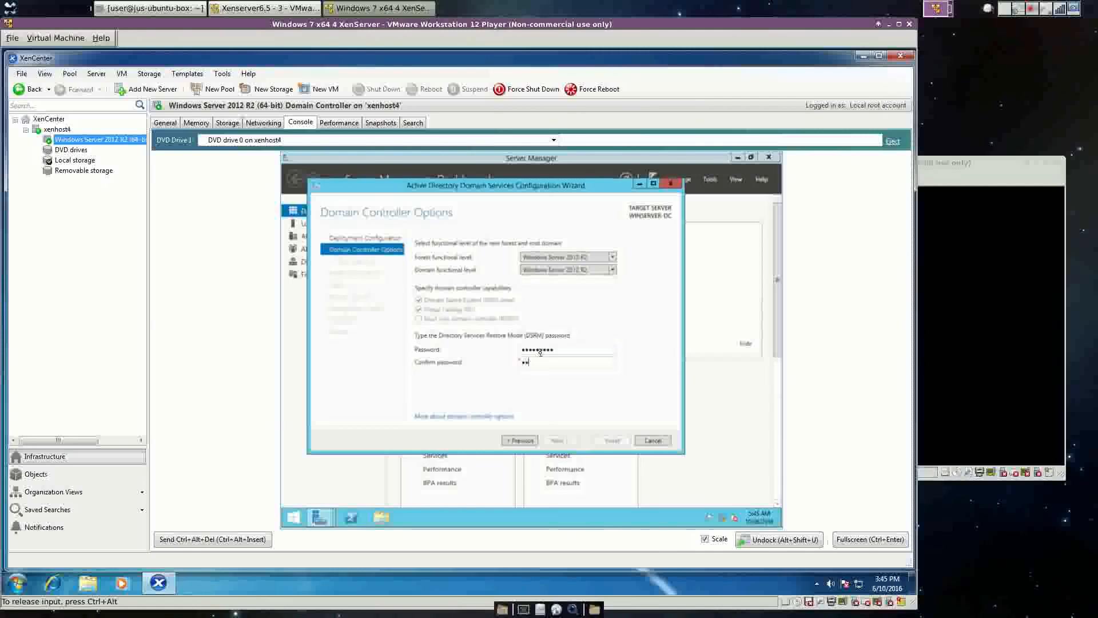
pyautogui.write('•••••••••')
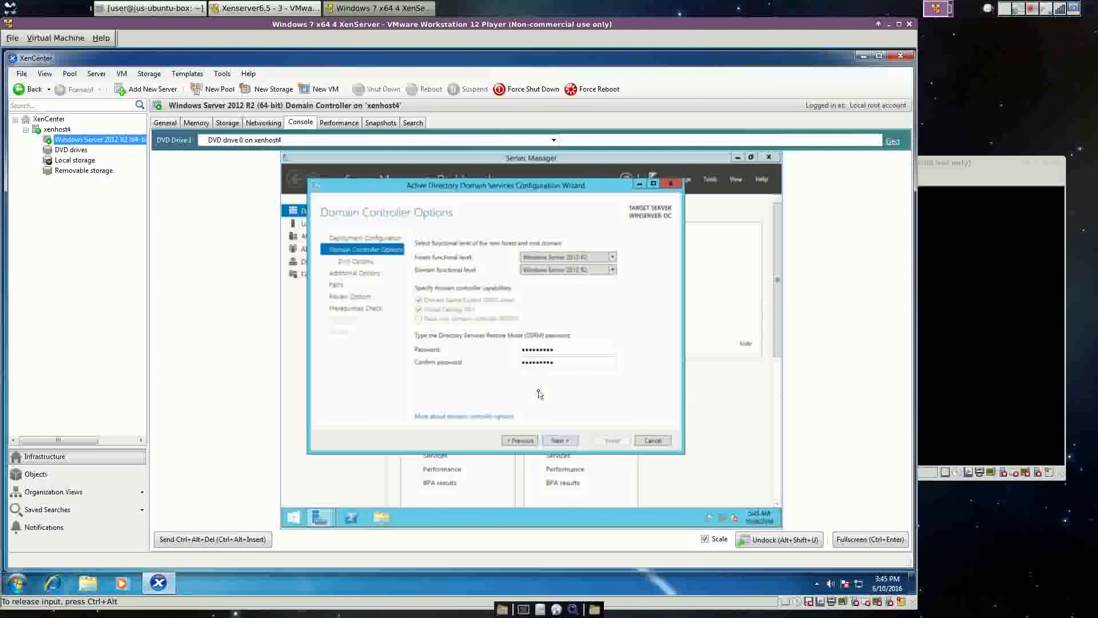
pyautogui.click(557, 442)
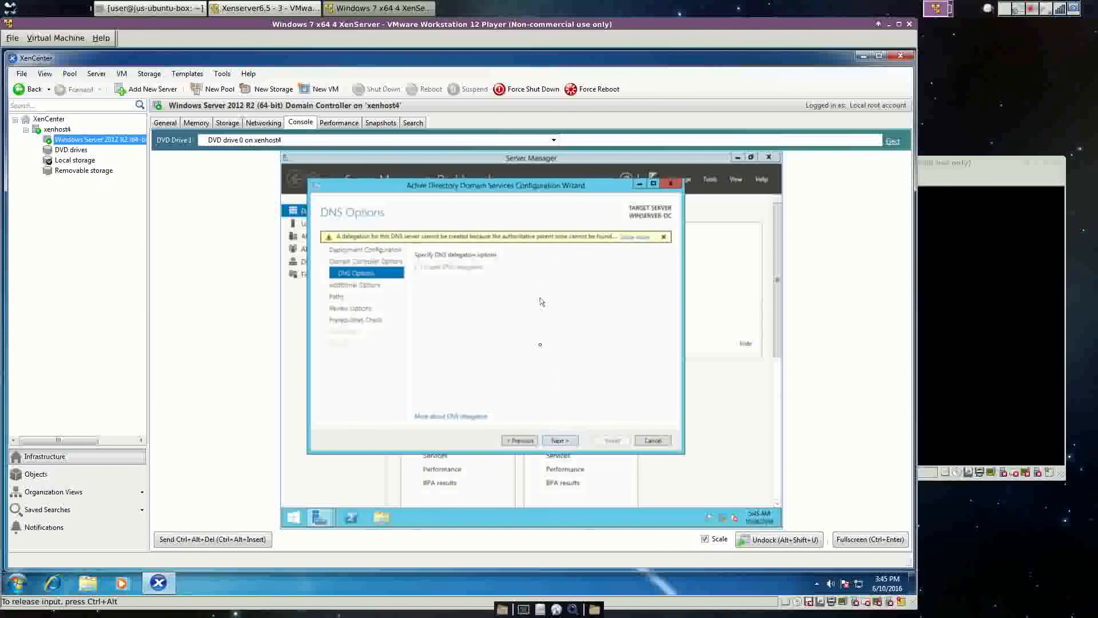
# Accept the default DNS options, NetBIOS name TESTDOMAIN5 and default AD DS folder paths.
pyautogui.click(561, 440)
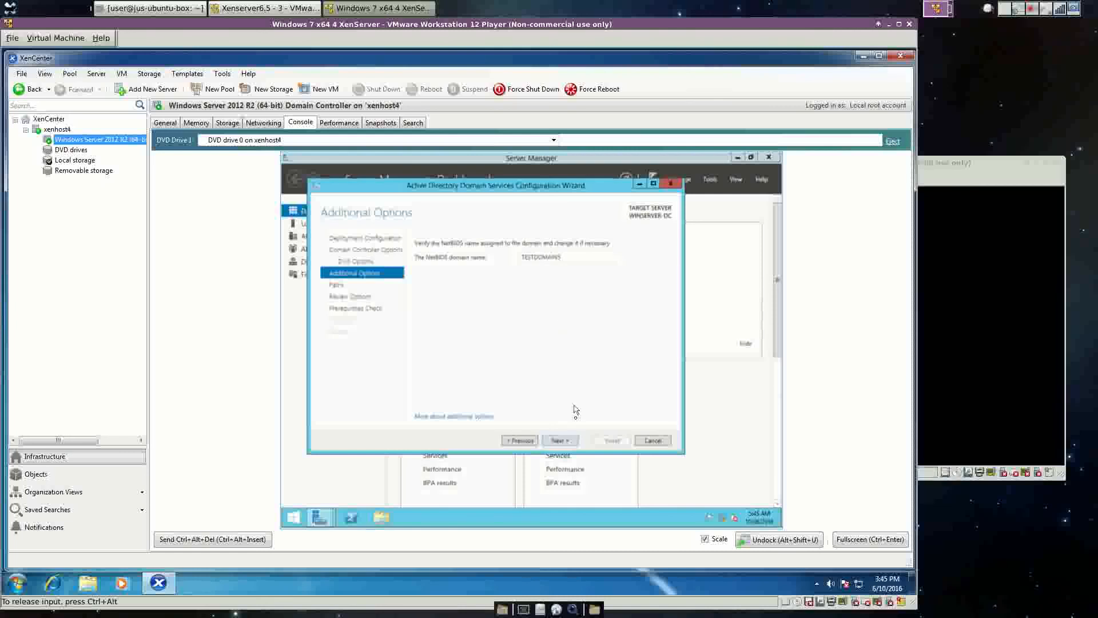
pyautogui.click(568, 441)
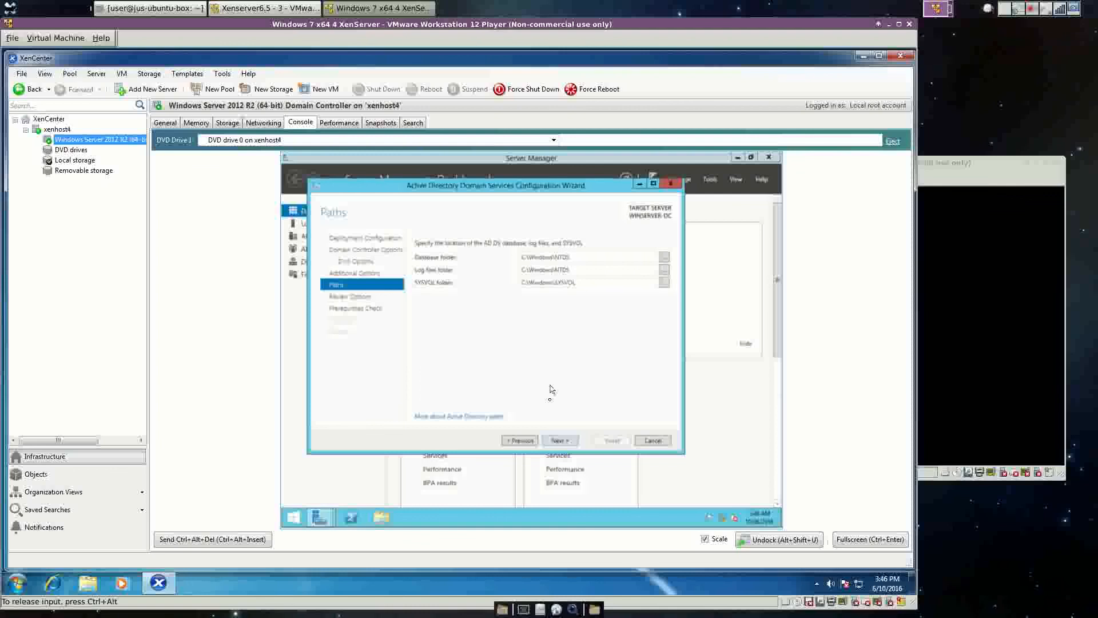
pyautogui.click(560, 440)
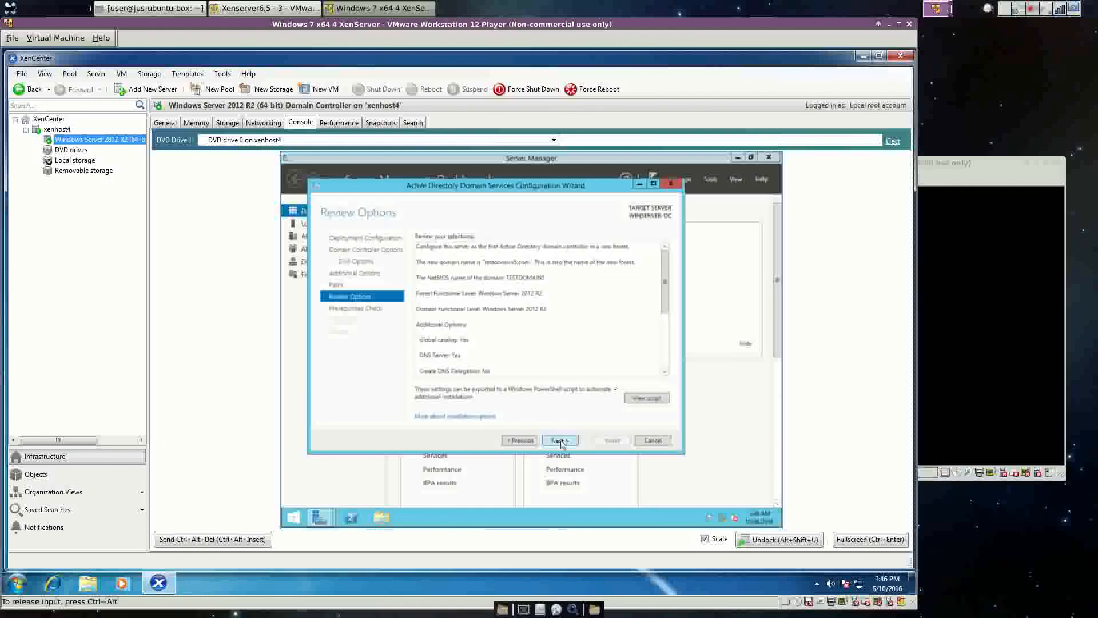
# Scroll through the Review Options summary for the new testdomain5.com forest.
pyautogui.moveTo(665, 289); pyautogui.dragTo(668, 345)
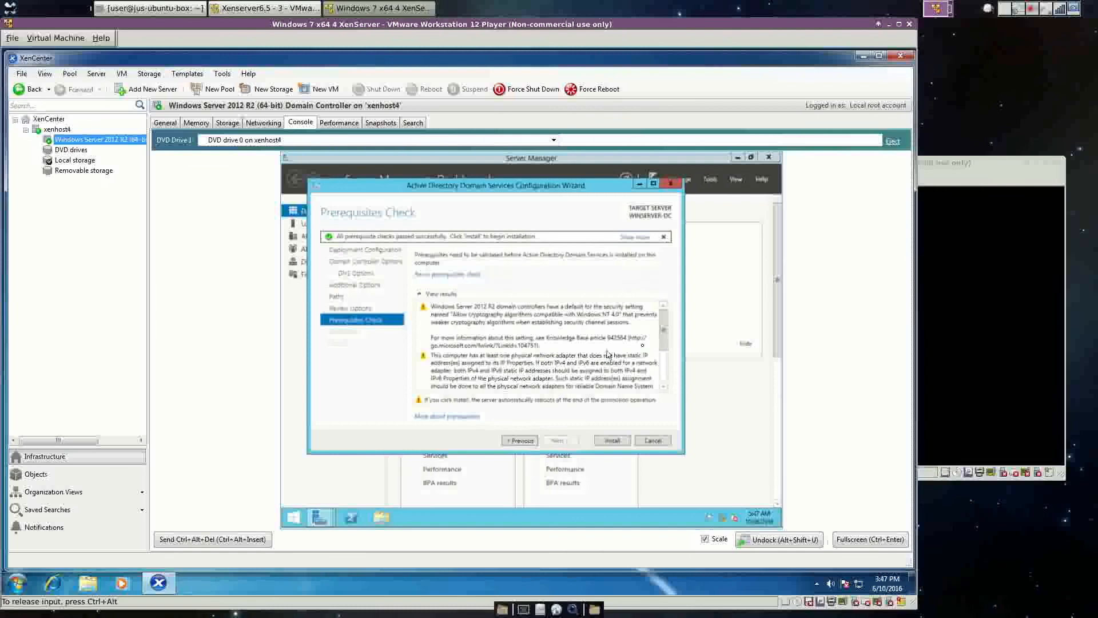
pyautogui.scroll(-1, 662, 353)
pyautogui.scroll(-3, 663, 353)
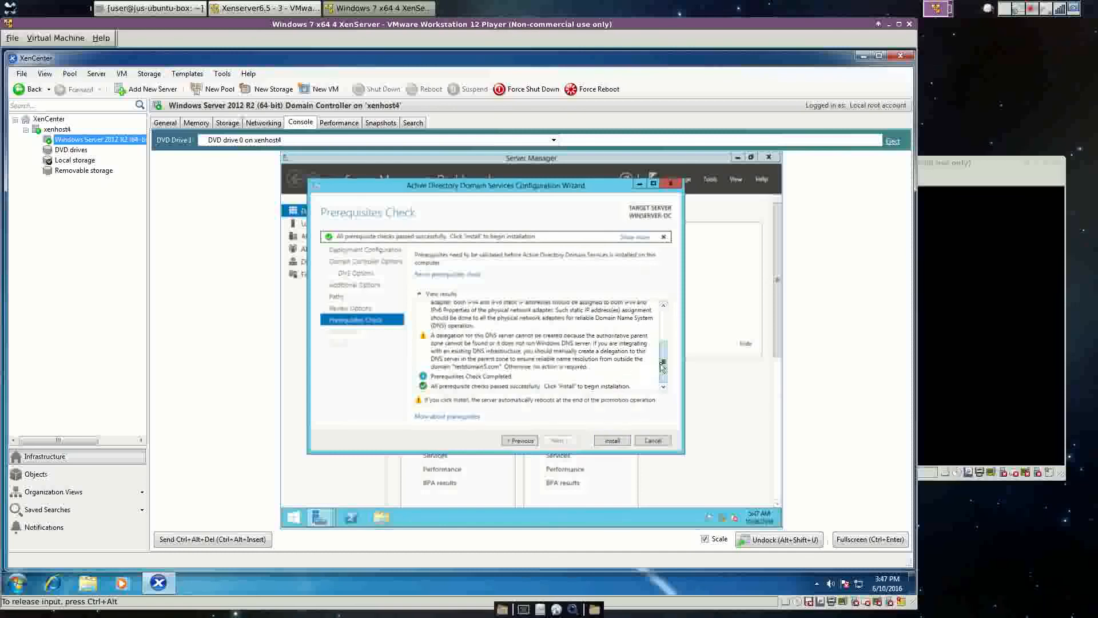
pyautogui.scroll(1, 664, 357)
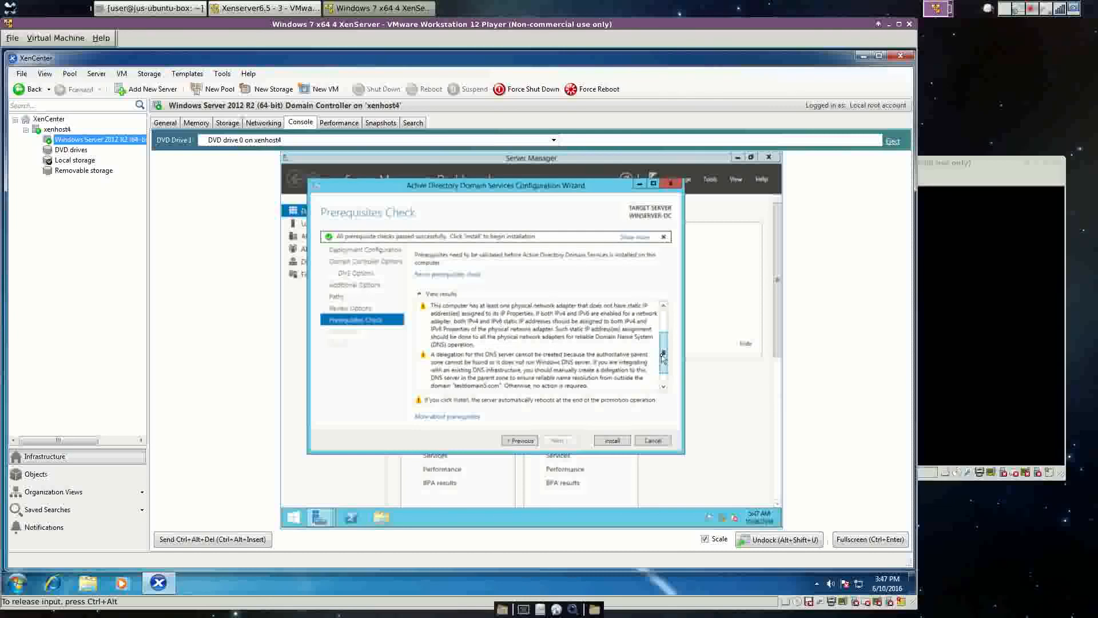
pyautogui.moveTo(663, 357); pyautogui.dragTo(663, 329)
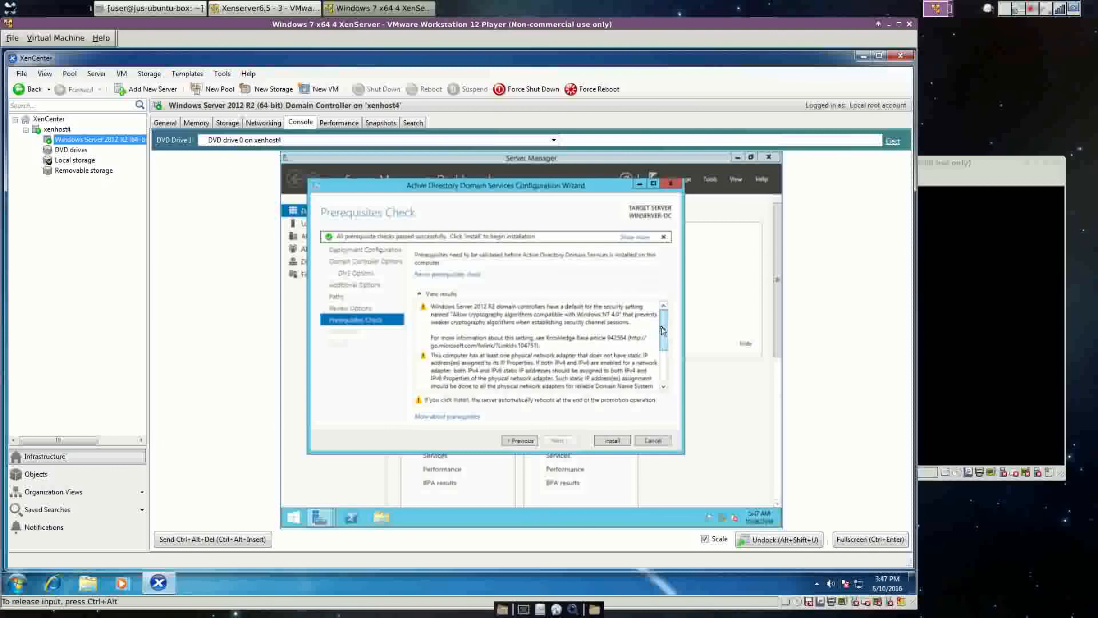
pyautogui.moveTo(662, 330); pyautogui.dragTo(666, 373)
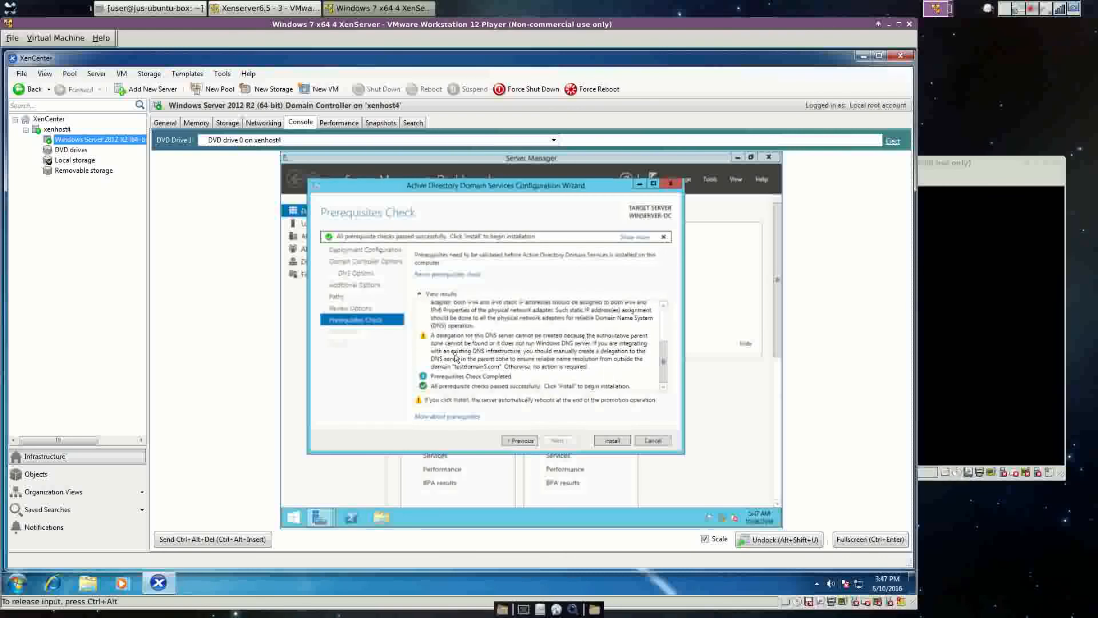
# Install Active Directory Domain Services from the passed Prerequisites Check page.
pyautogui.click(618, 441)
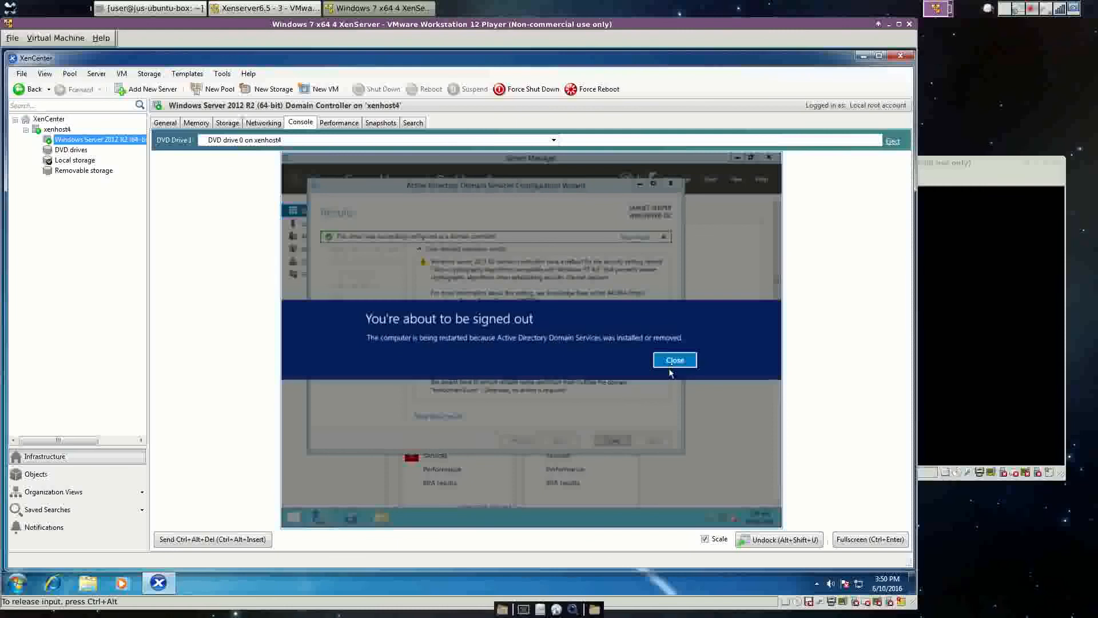
# Dismiss the 'You're about to be signed out' notice so the VM reboots.
pyautogui.click(675, 360)
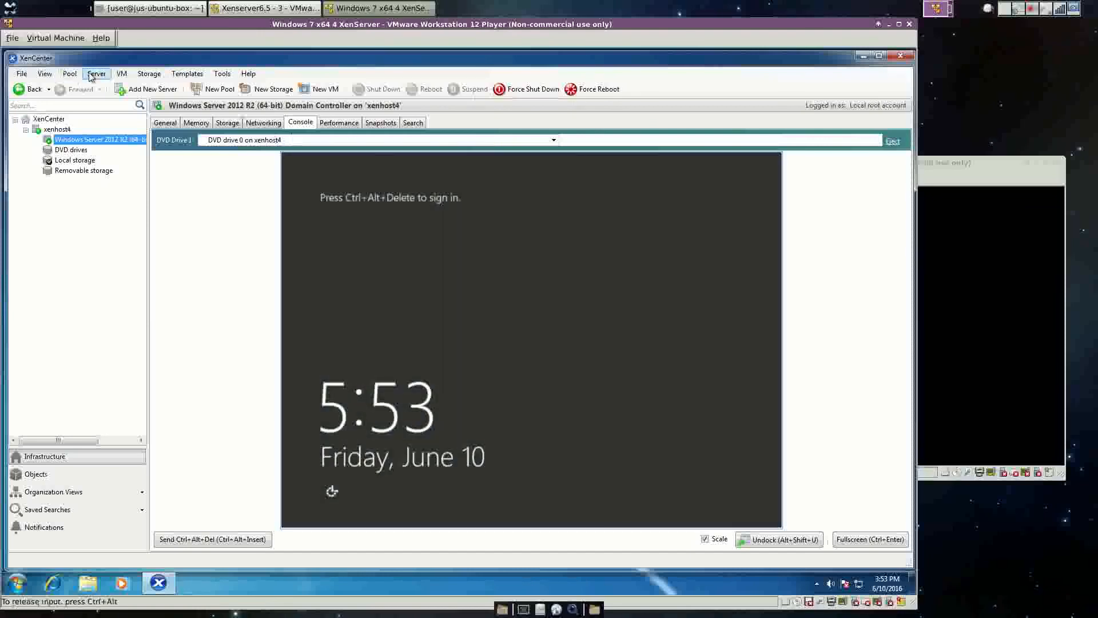
# Send Ctrl+Alt+Del to the VM and sign in with the Administrator password.
pyautogui.click(122, 73)
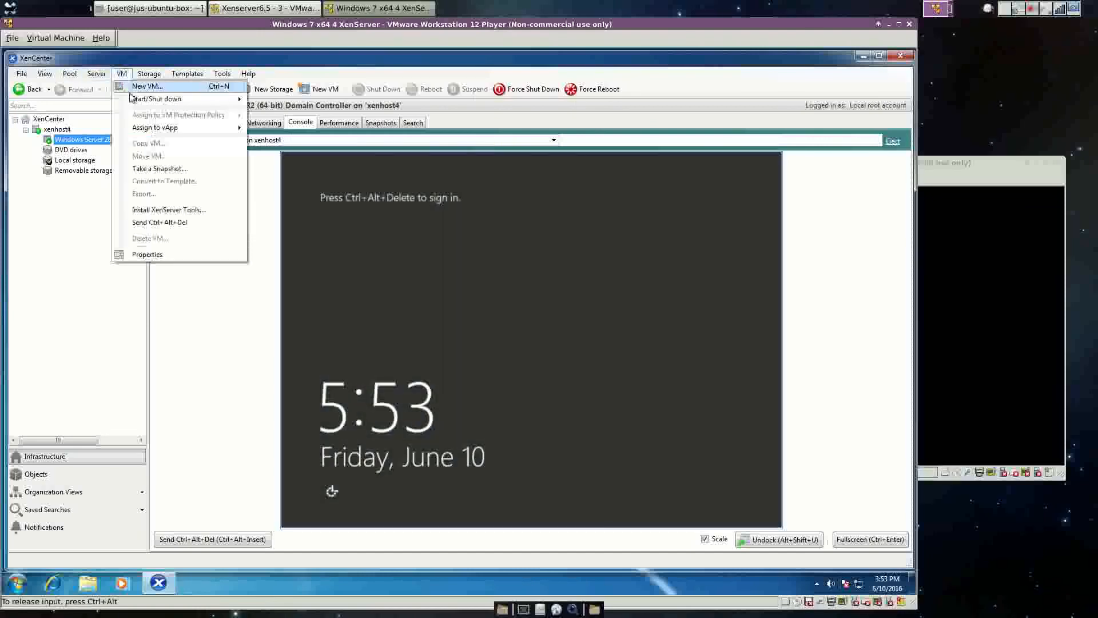
pyautogui.click(153, 222)
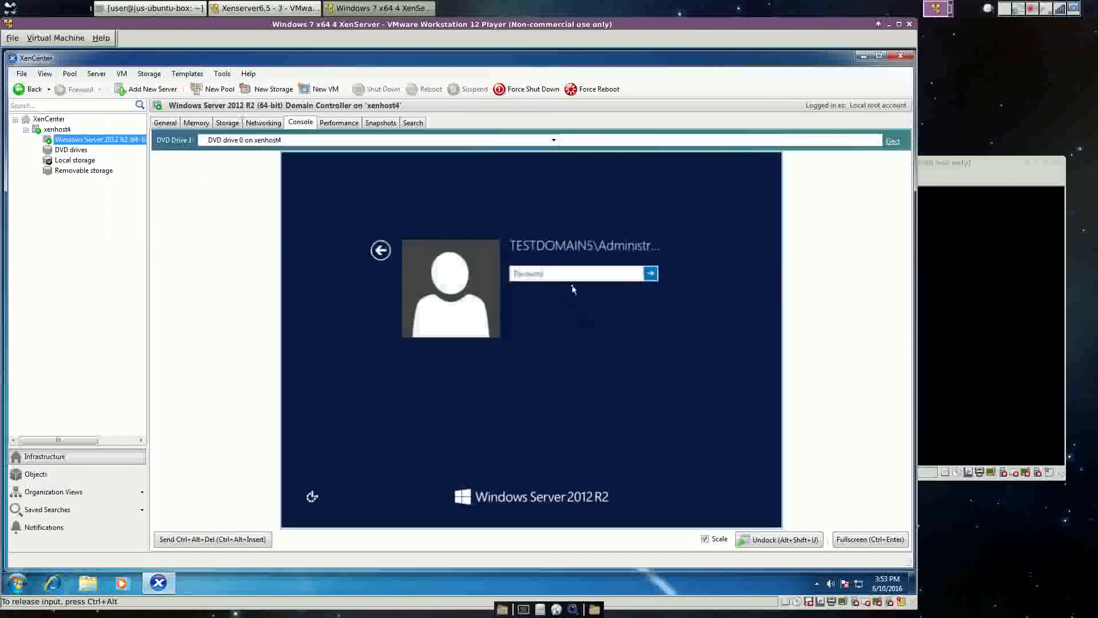
pyautogui.click(573, 275)
pyautogui.write('•••••••')
pyautogui.press('Return')
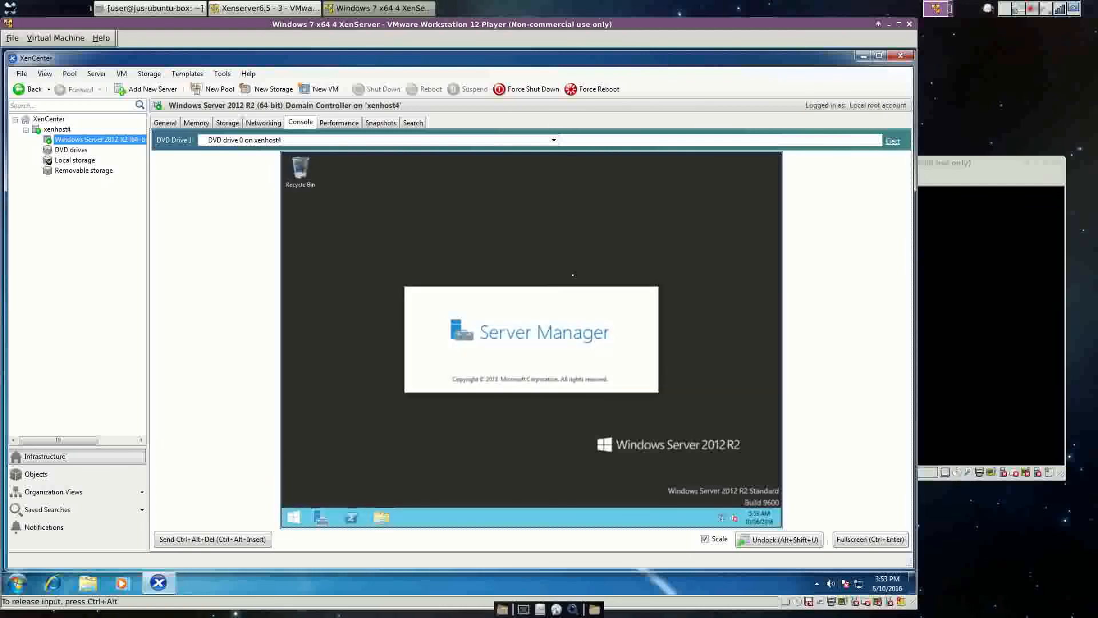
# Release input from the VM and select host xenhost4 to view its networking.
pyautogui.hotkey('ctrl', 'alt')
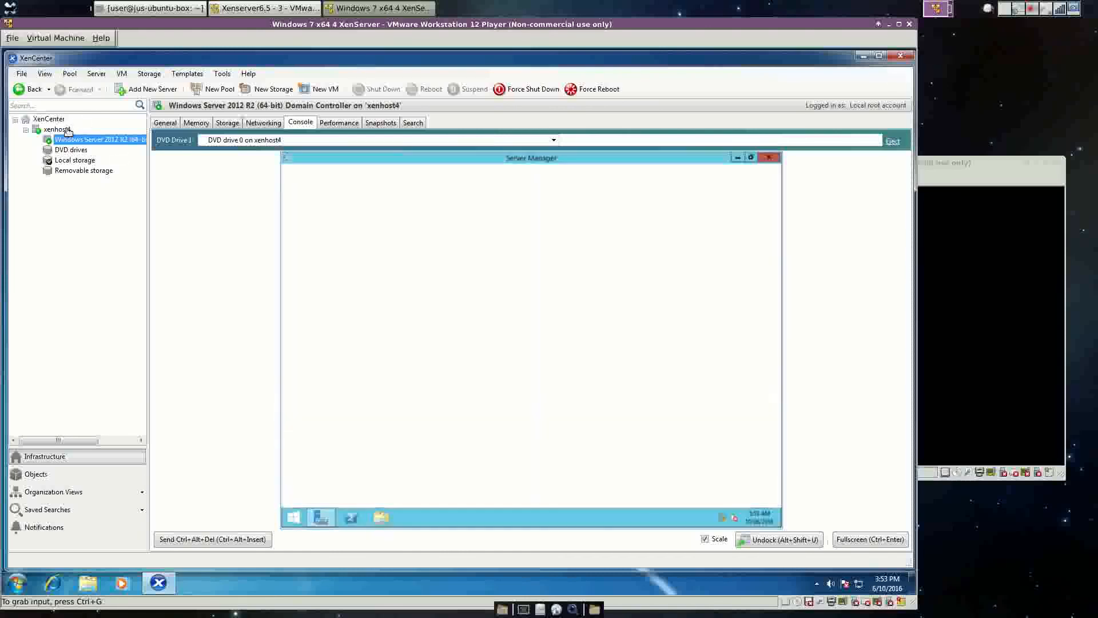
pyautogui.click(77, 189)
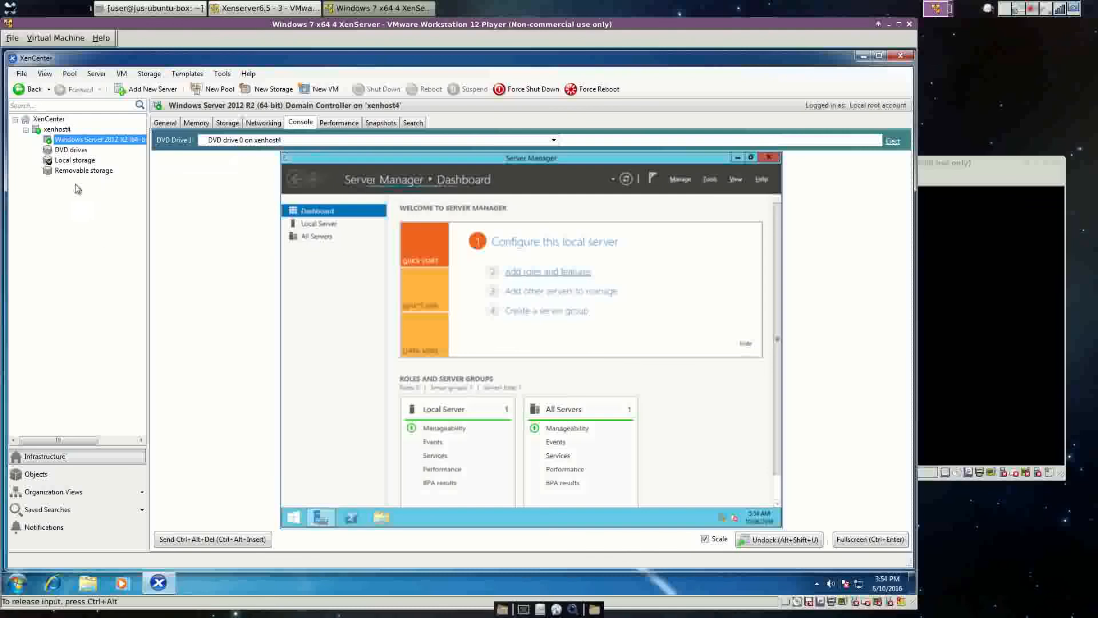
pyautogui.click(60, 130)
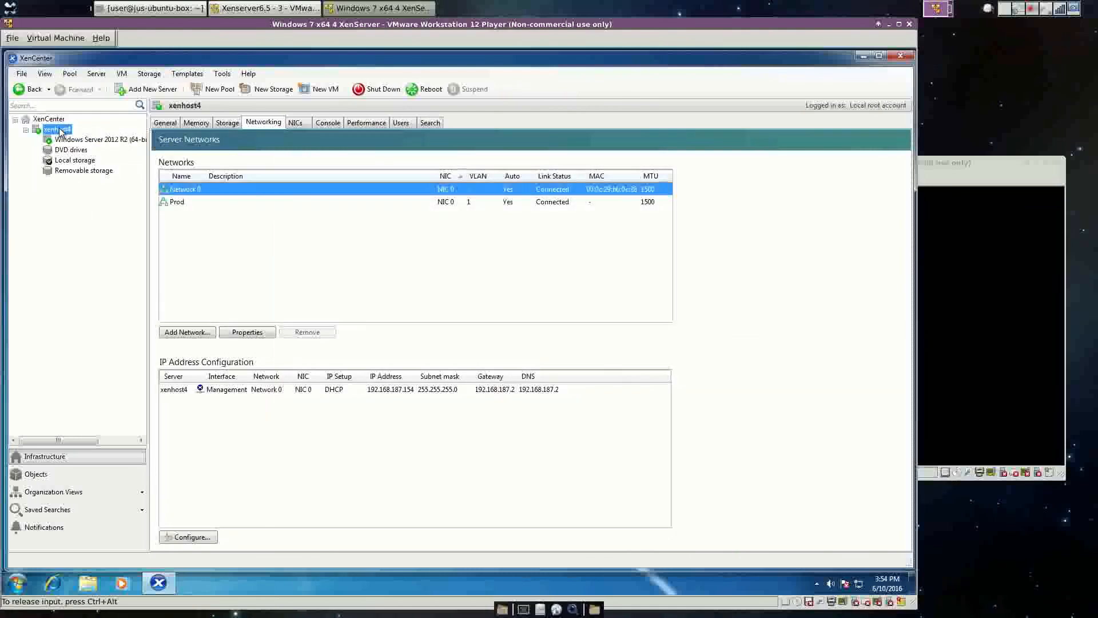
# Start a new VM on xenhost4 from the Windows Server 2012 R2 (64-bit) template, keeping the default name.
pyautogui.rightClick(60, 131)
pyautogui.click(111, 137)
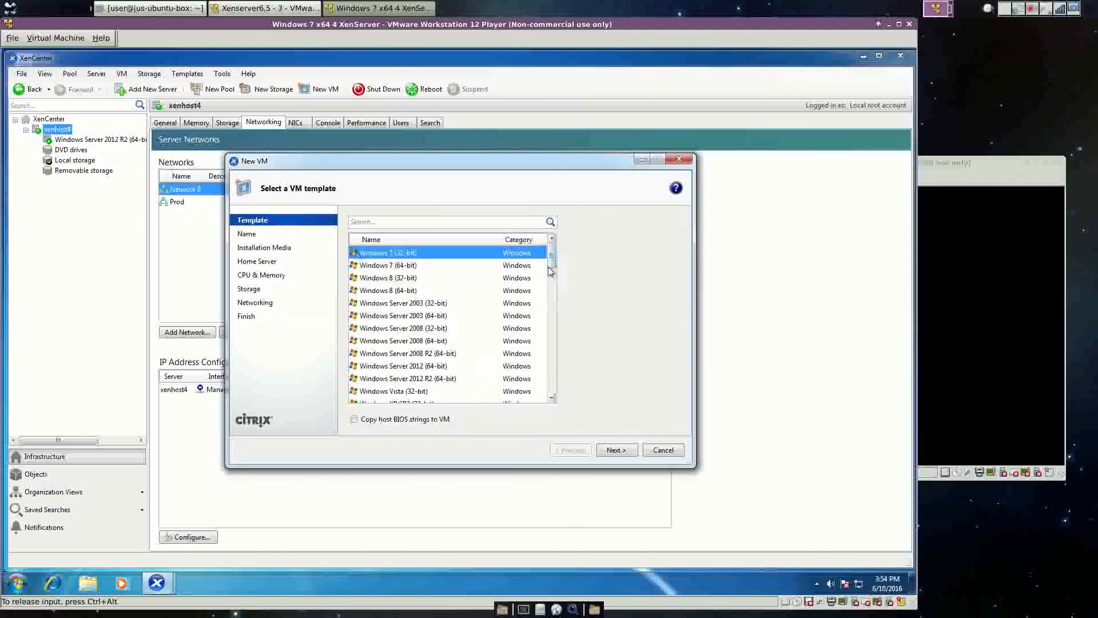
pyautogui.click(456, 378)
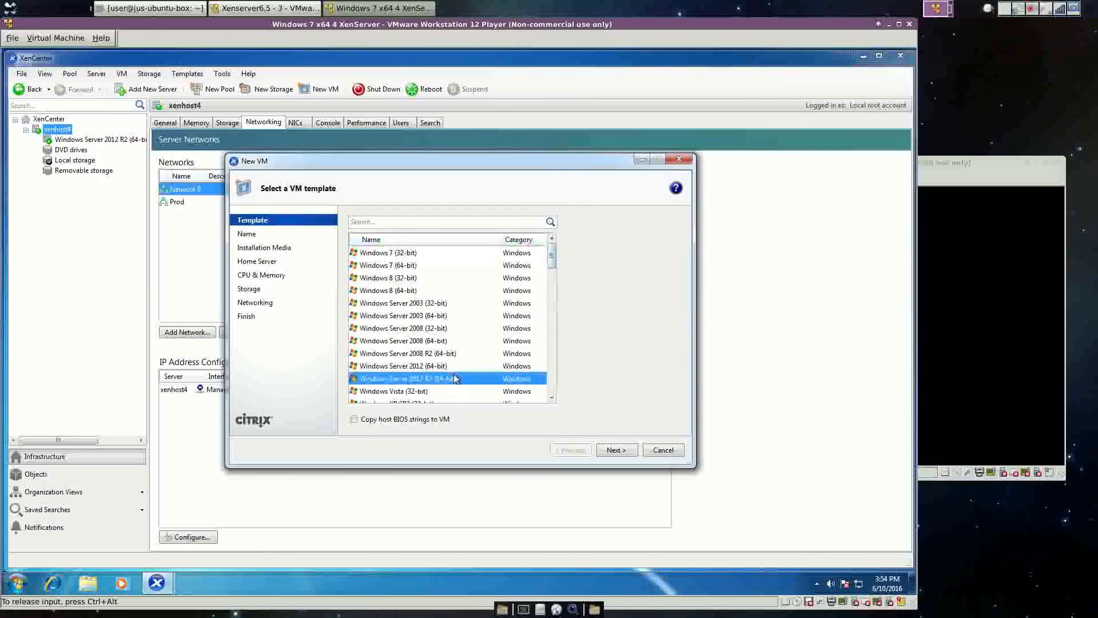
pyautogui.click(615, 449)
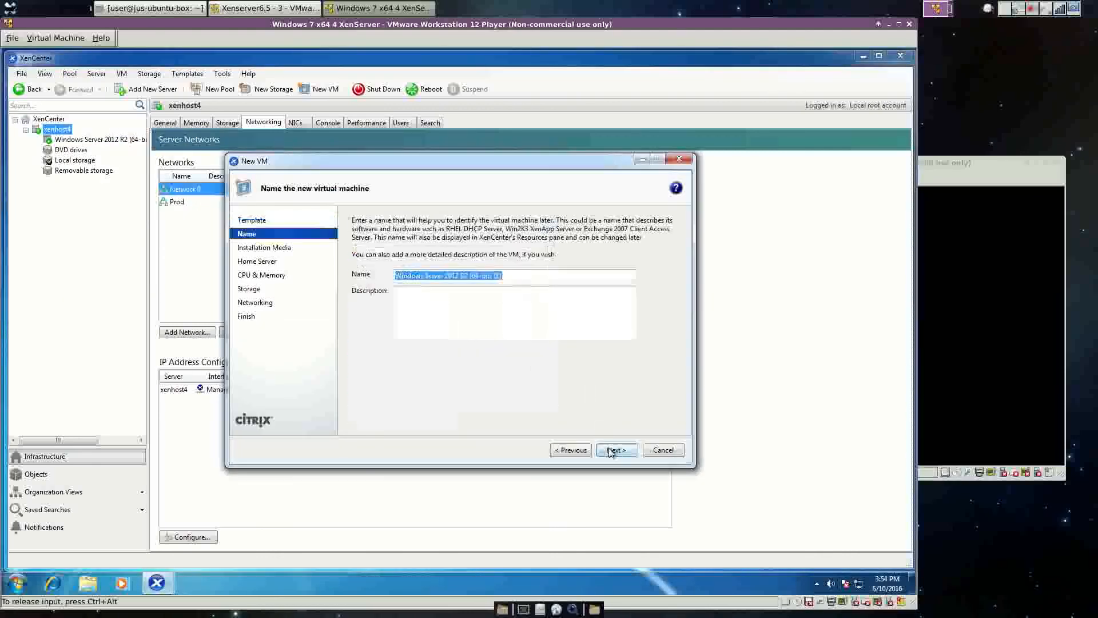
pyautogui.click(511, 275)
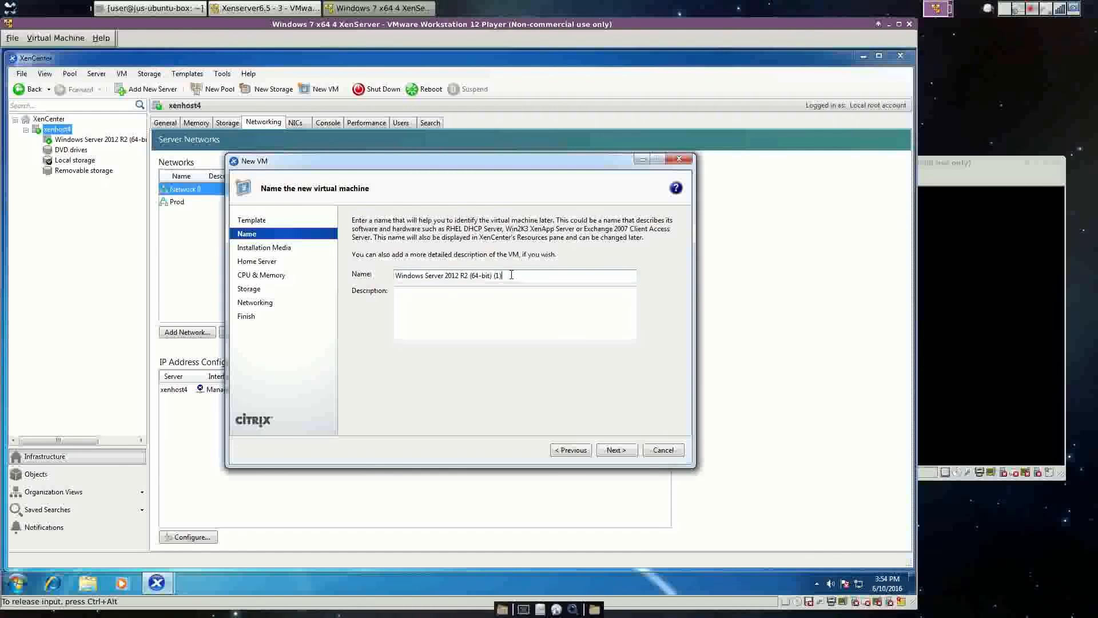
# Keep DVD media, xenhost4, 1 vCPU, 2048 MB and 32 GB disk; pick Prod network and create.
pyautogui.click(619, 451)
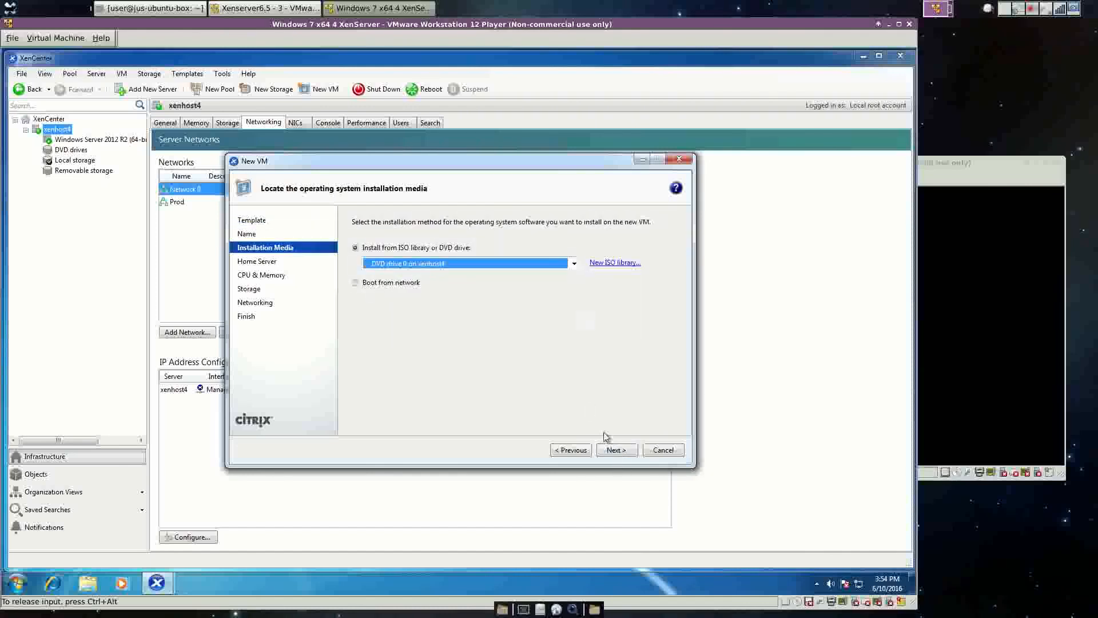
pyautogui.click(612, 451)
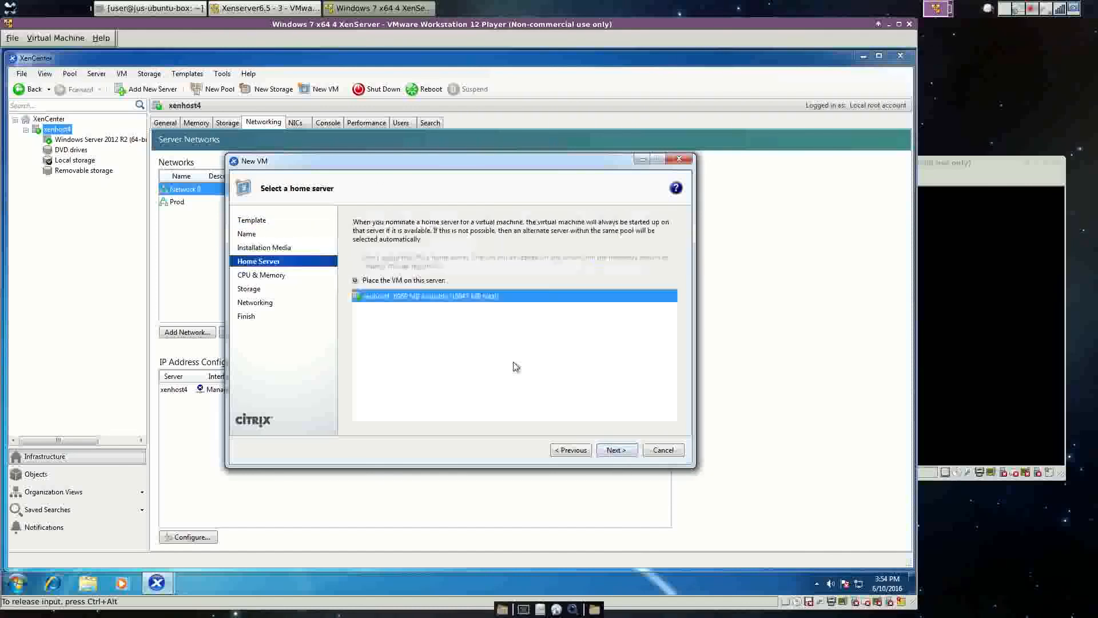
pyautogui.click(613, 451)
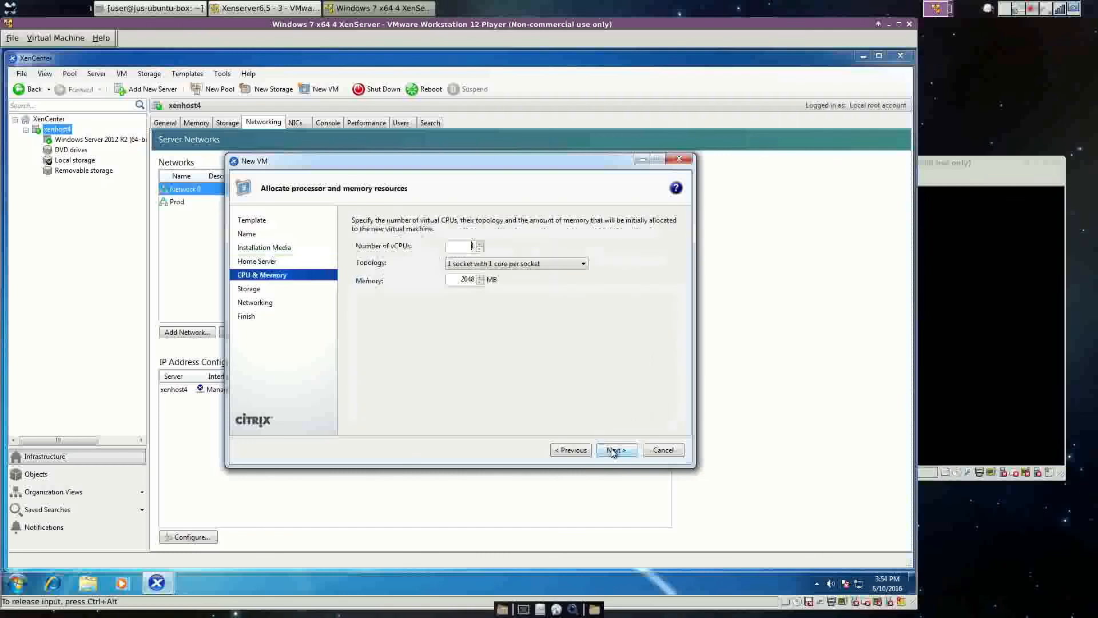
pyautogui.click(613, 450)
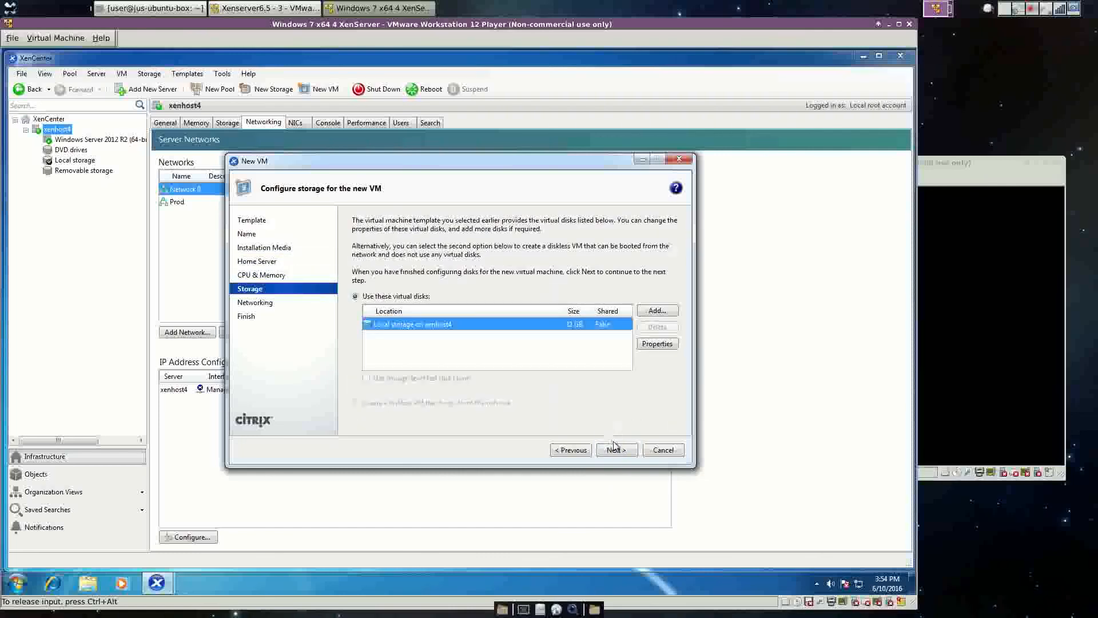
pyautogui.click(616, 449)
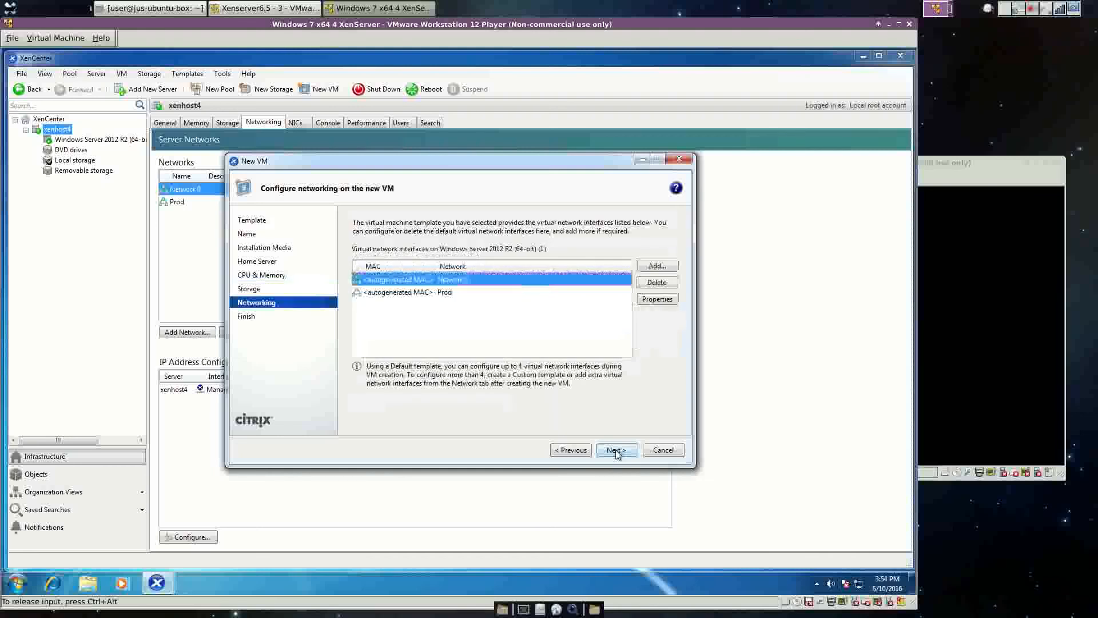
pyautogui.click(442, 290)
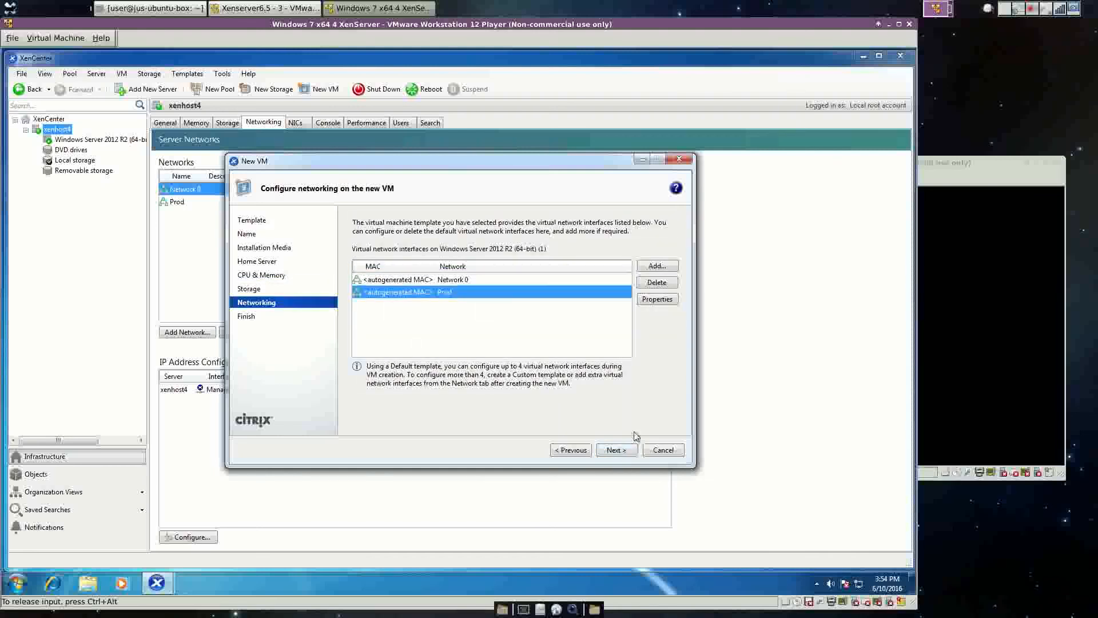
pyautogui.click(616, 450)
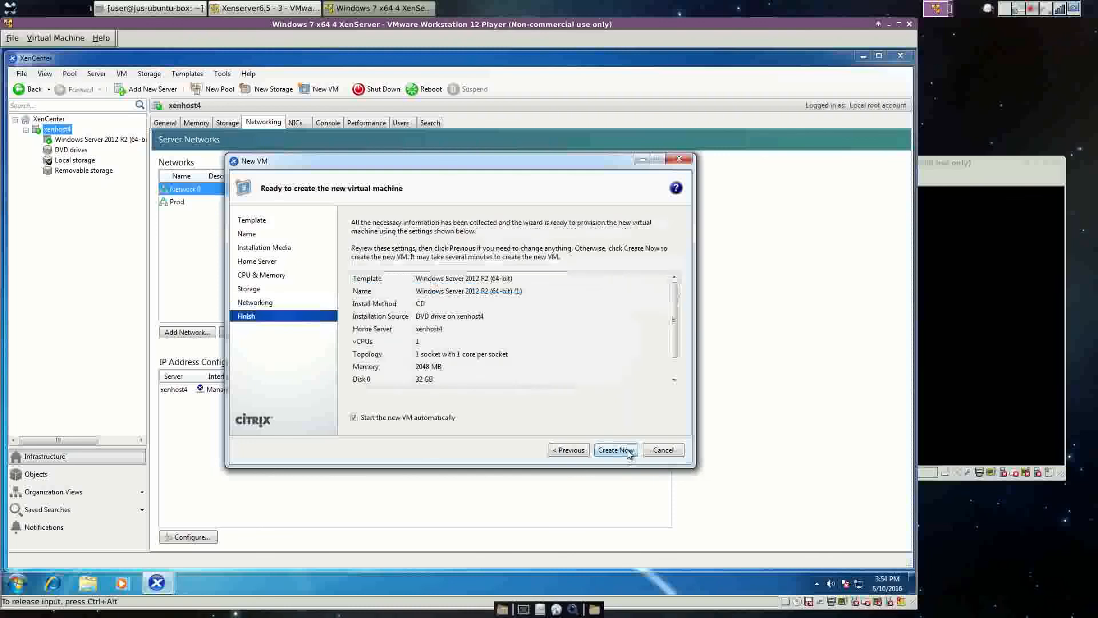
pyautogui.click(629, 452)
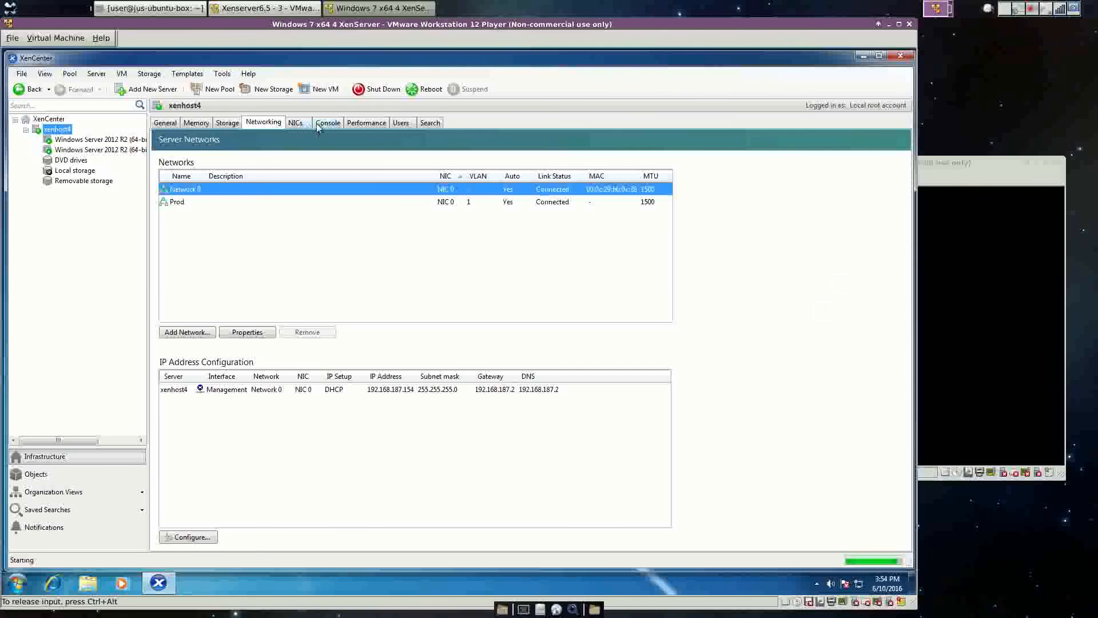
# Show the new Windows Server 2012 R2 (64-bit) (1) VM's console booting into Setup.
pyautogui.click(117, 141)
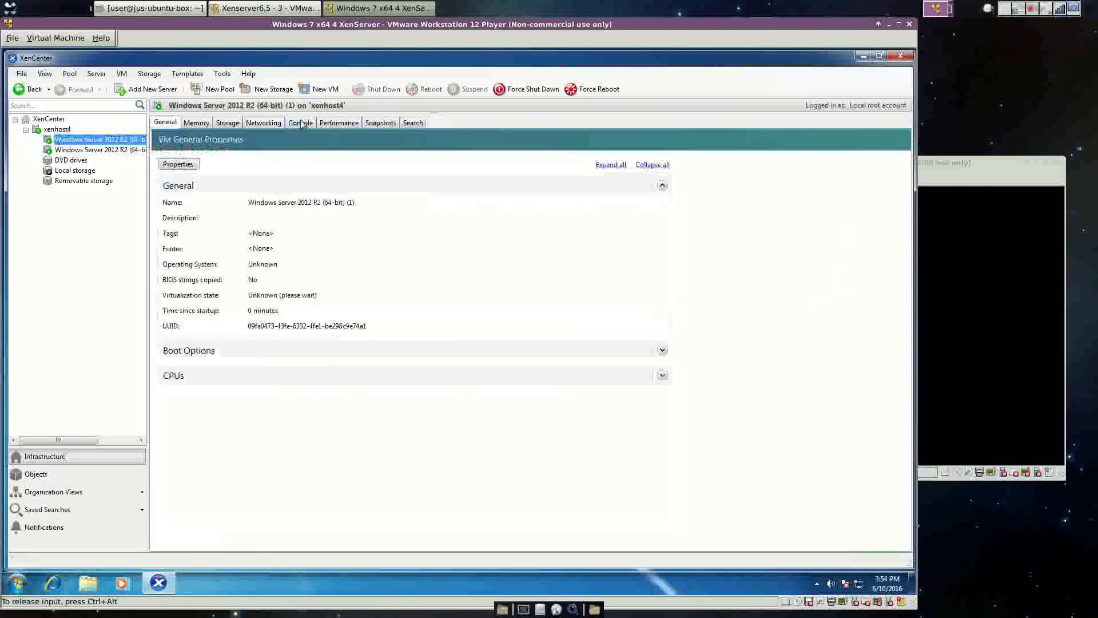
pyautogui.click(300, 122)
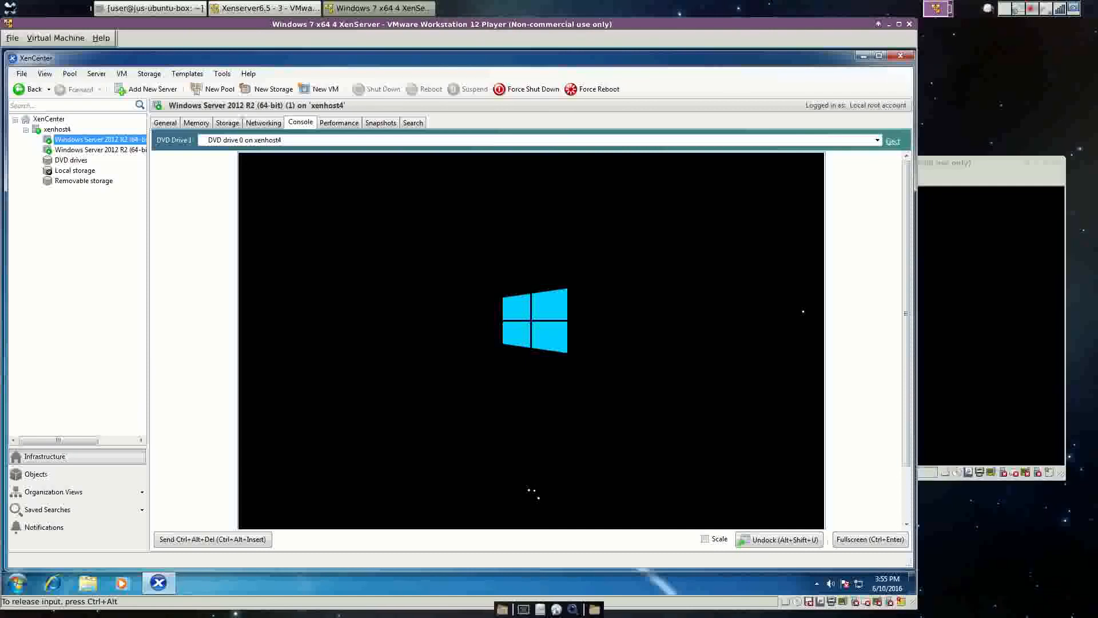
pyautogui.hotkey('ctrl', 'alt')
# Set Windows Setup's time and currency format to English (Australia) and start the installation.
pyautogui.click(1032, 8)
pyautogui.click(1000, 38)
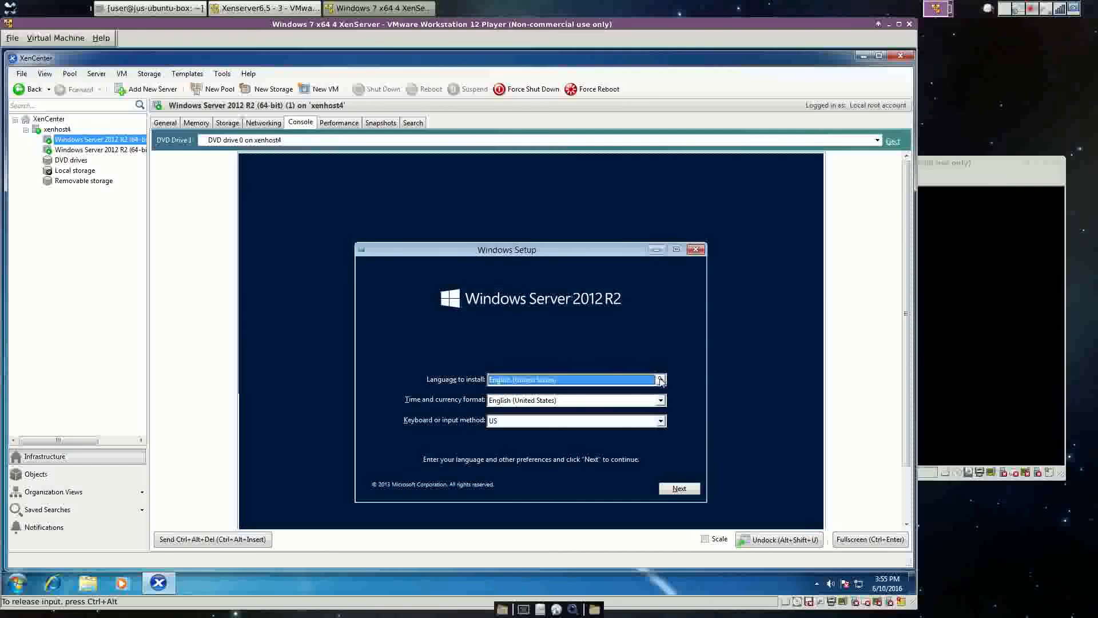
pyautogui.click(661, 402)
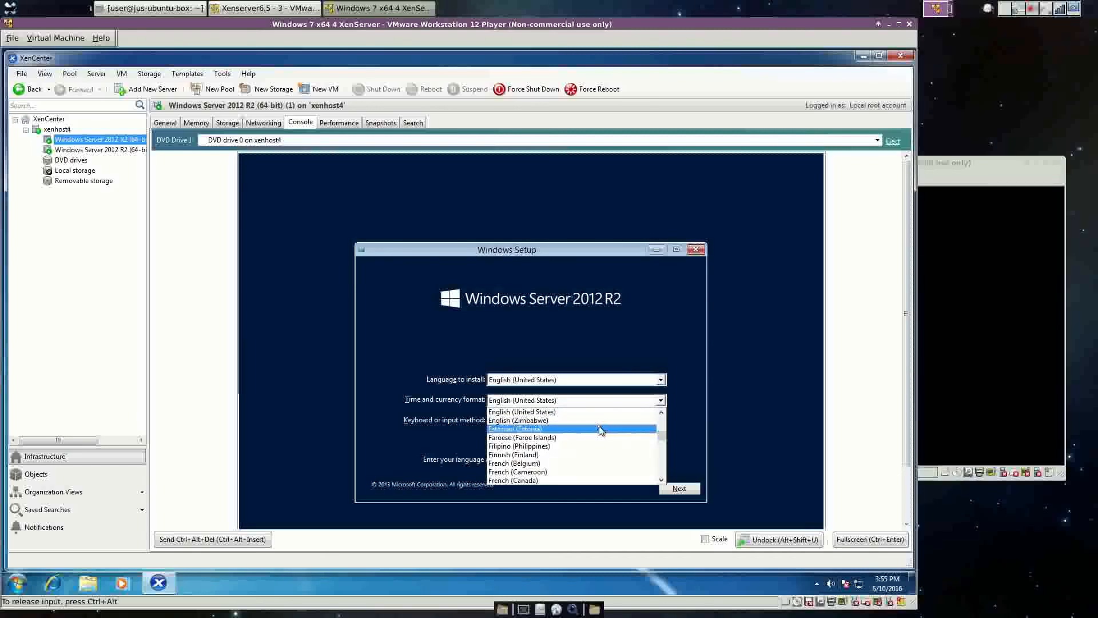
pyautogui.scroll(6, 598, 428)
pyautogui.click(515, 438)
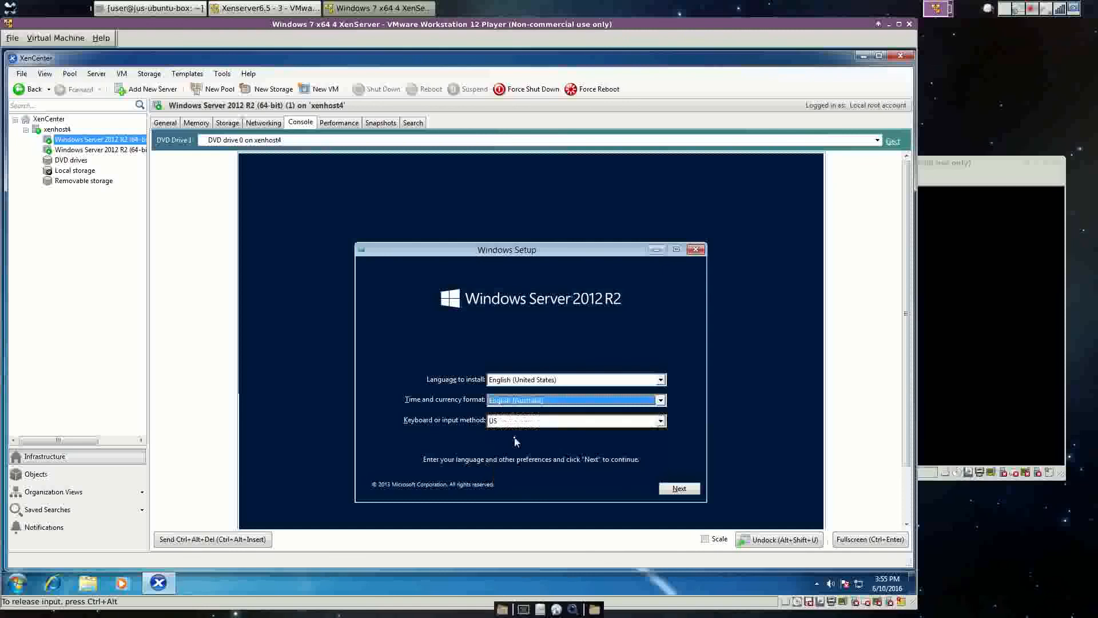
pyautogui.click(678, 488)
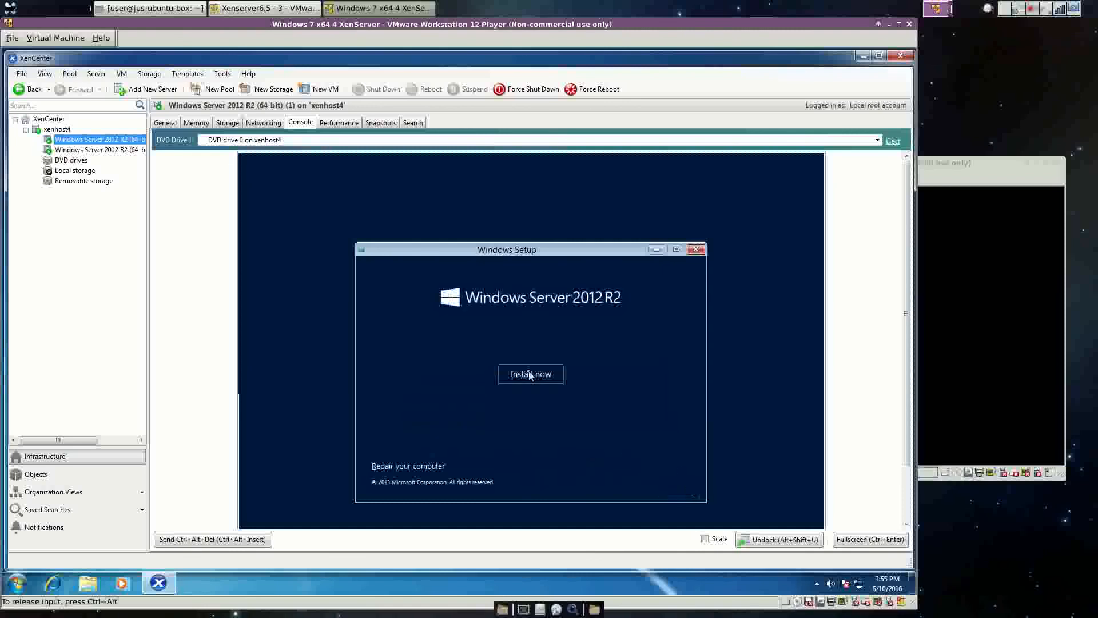
pyautogui.click(530, 374)
pyautogui.hotkey('ctrl', 'alt')
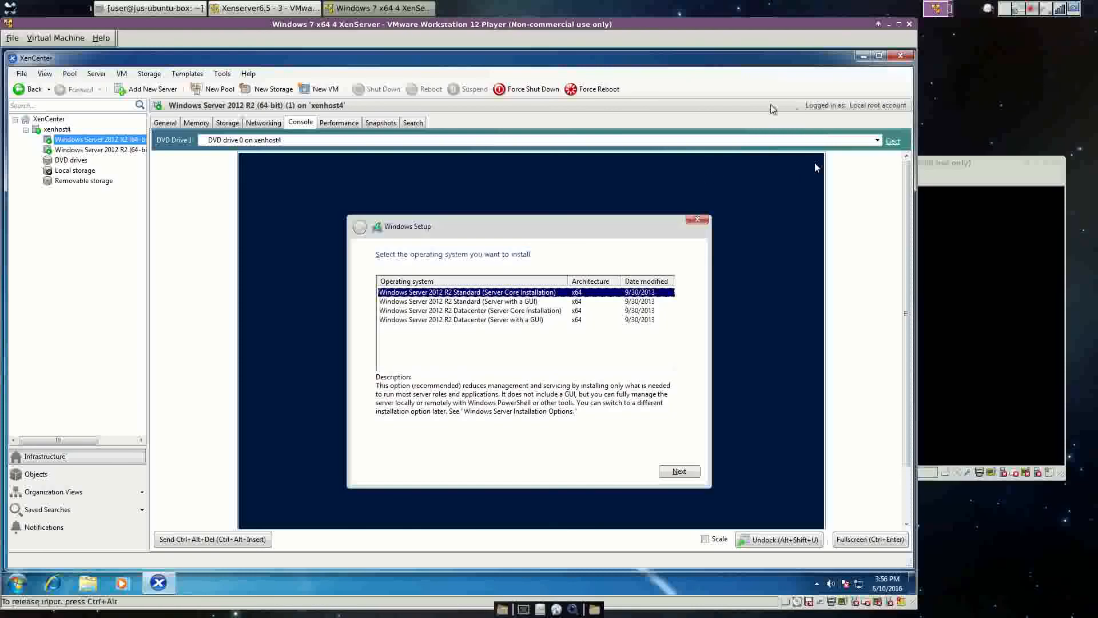
# Custom-install Standard (Server with a GUI) onto Drive 0's 32 GB unallocated space, accepting the licence.
pyautogui.click(497, 301)
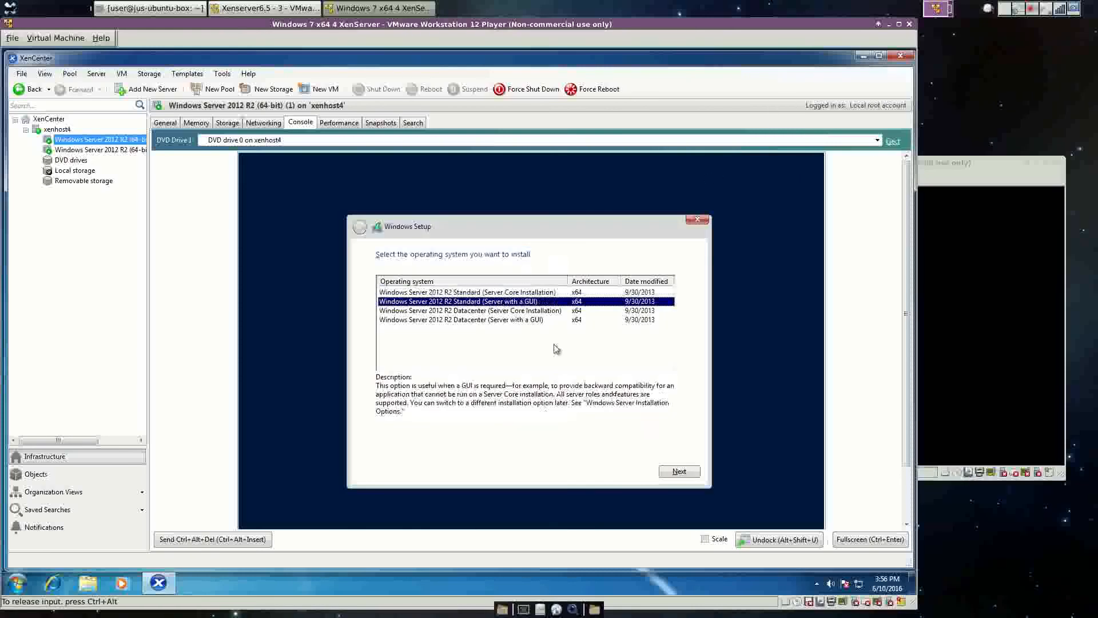
pyautogui.click(675, 472)
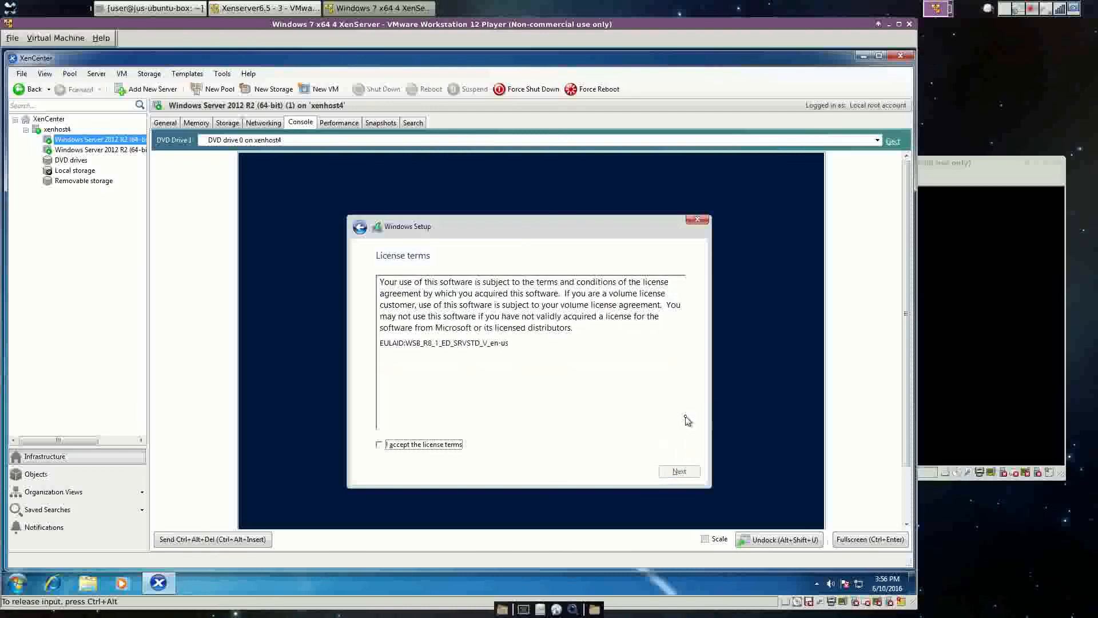
pyautogui.click(455, 444)
pyautogui.click(673, 476)
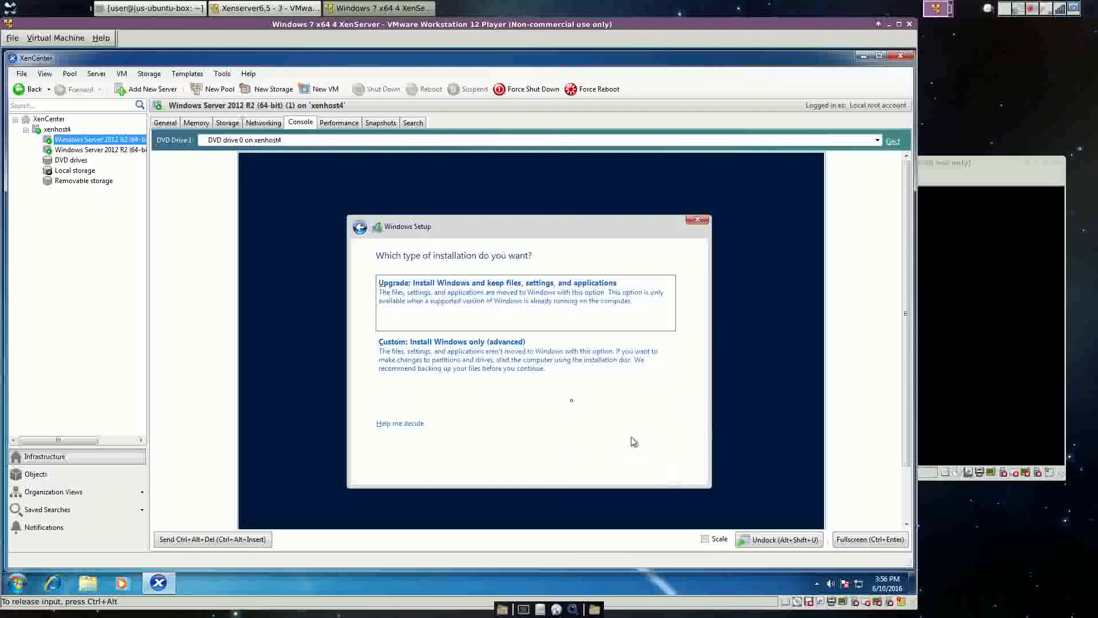
pyautogui.click(490, 368)
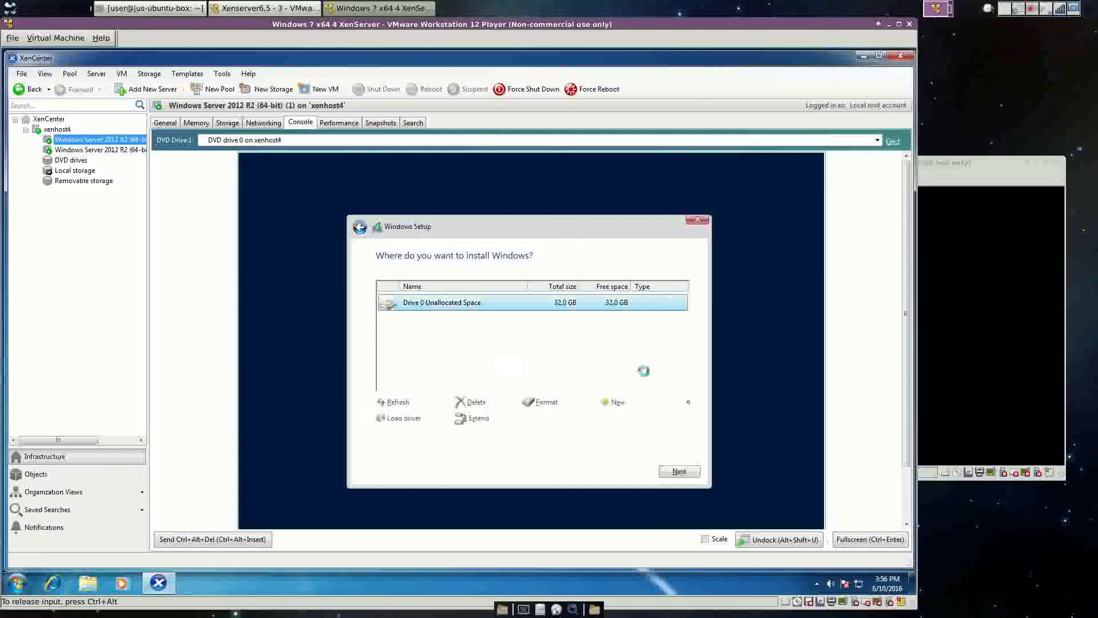
pyautogui.click(679, 471)
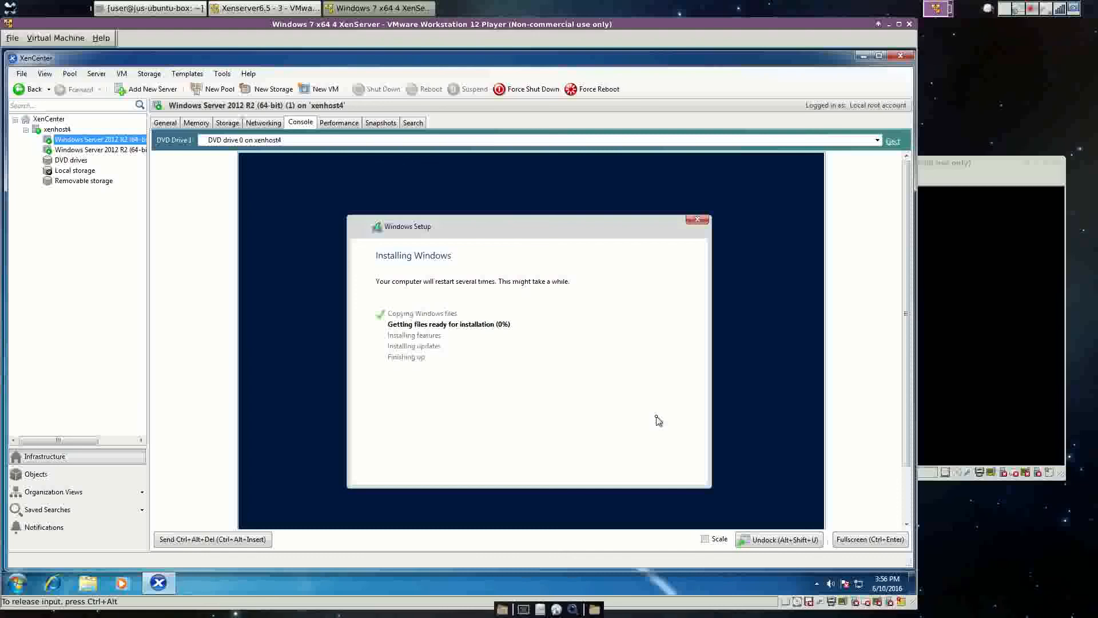
# Release VM input with Ctrl+Alt and wait while Windows Setup copies files and reboots.
pyautogui.hotkey('ctrl', 'alt')
pyautogui.click(1033, 11)
pyautogui.click(976, 39)
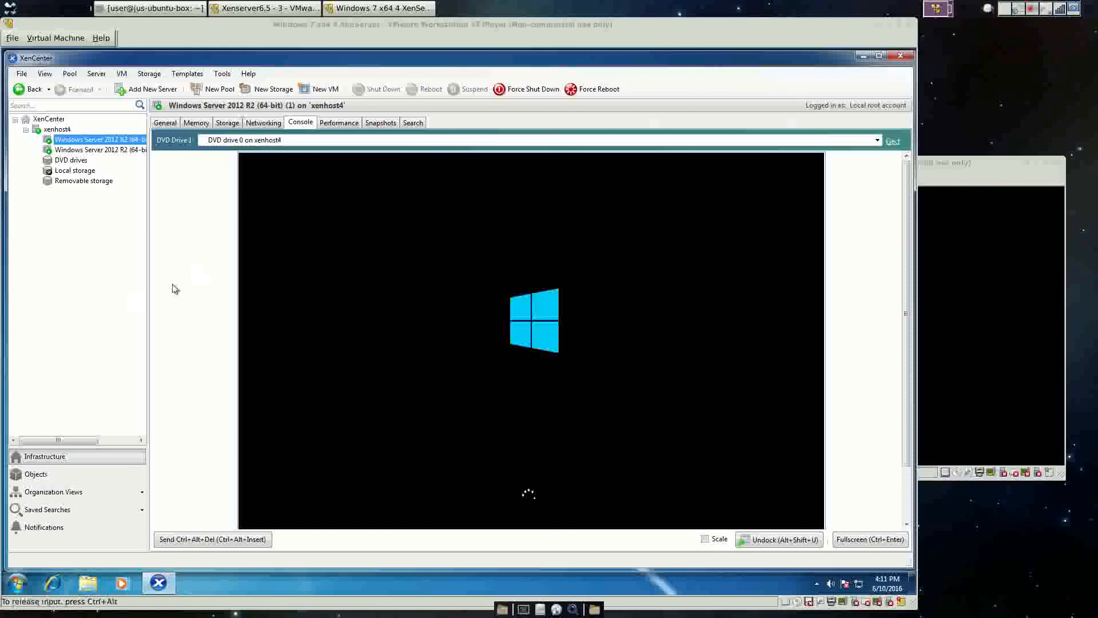
# Widen the resource tree pane, then enter and confirm the Administrator password to finish setup.
pyautogui.moveTo(149, 288); pyautogui.dragTo(181, 290)
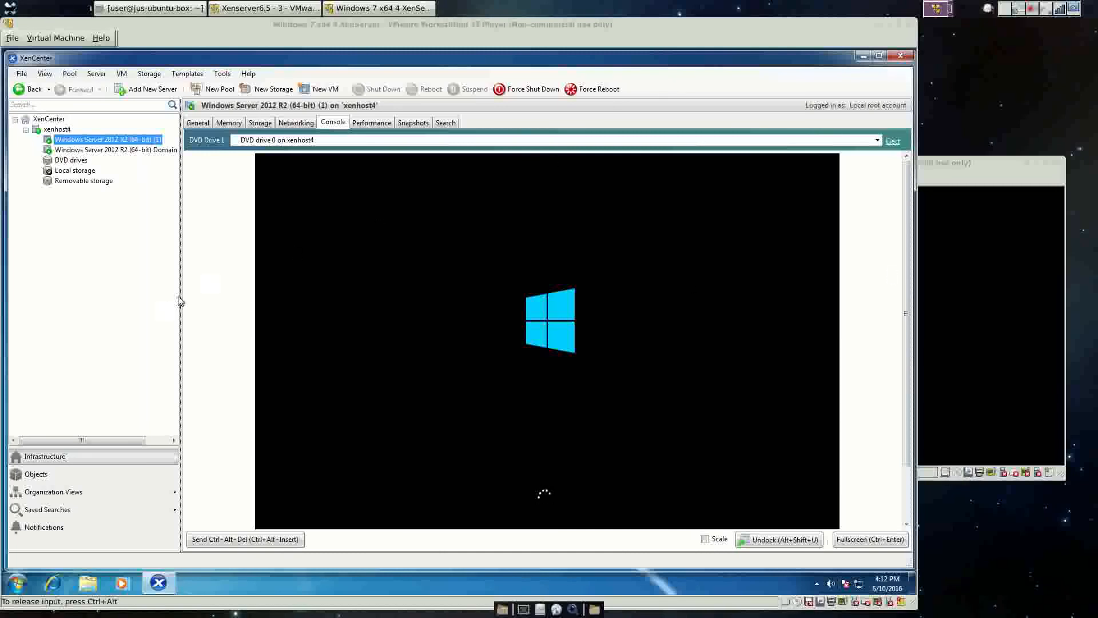
pyautogui.moveTo(180, 292)
pyautogui.mouseDown()
pyautogui.moveTo(221, 294)
pyautogui.moveTo(212, 291)
pyautogui.mouseUp()
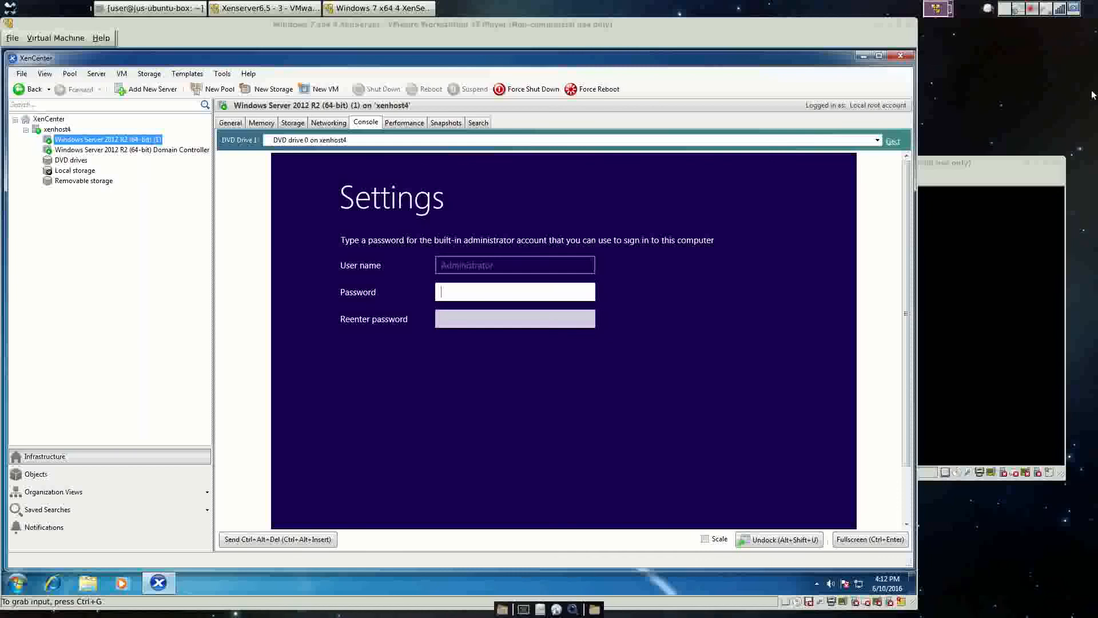
pyautogui.click(581, 291)
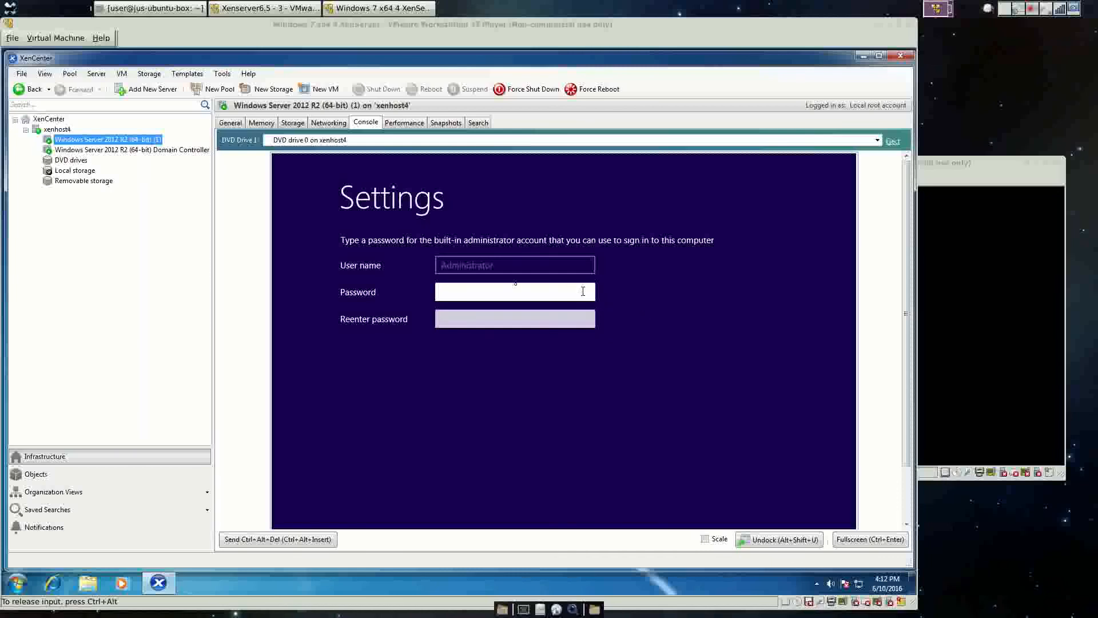
pyautogui.write('•')
pyautogui.press('BackSpace')
pyautogui.write('•••••••••')
pyautogui.press('Tab')
pyautogui.write('••••')
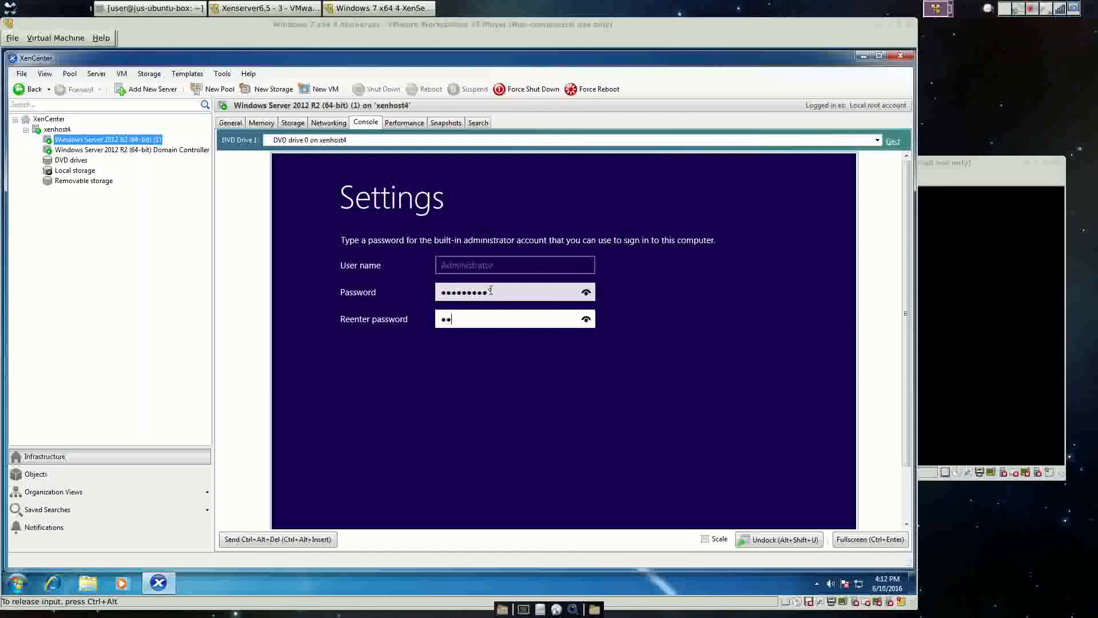
pyautogui.write('••••')
pyautogui.press('Return')
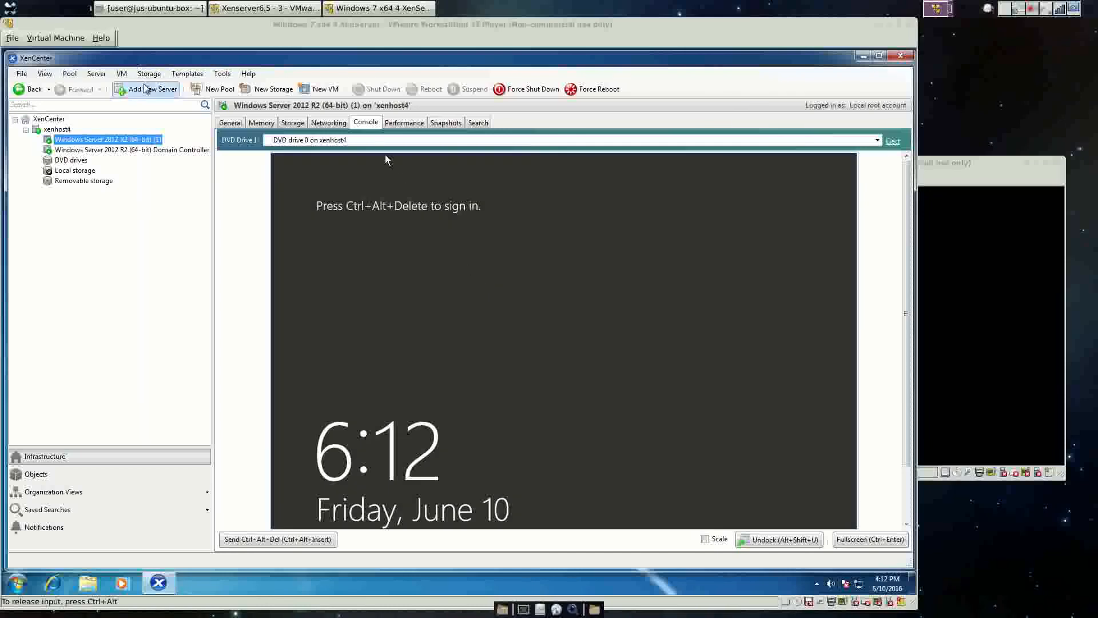
# Send Ctrl+Alt+Del from the VM menu and sign in with the Administrator password.
pyautogui.click(122, 73)
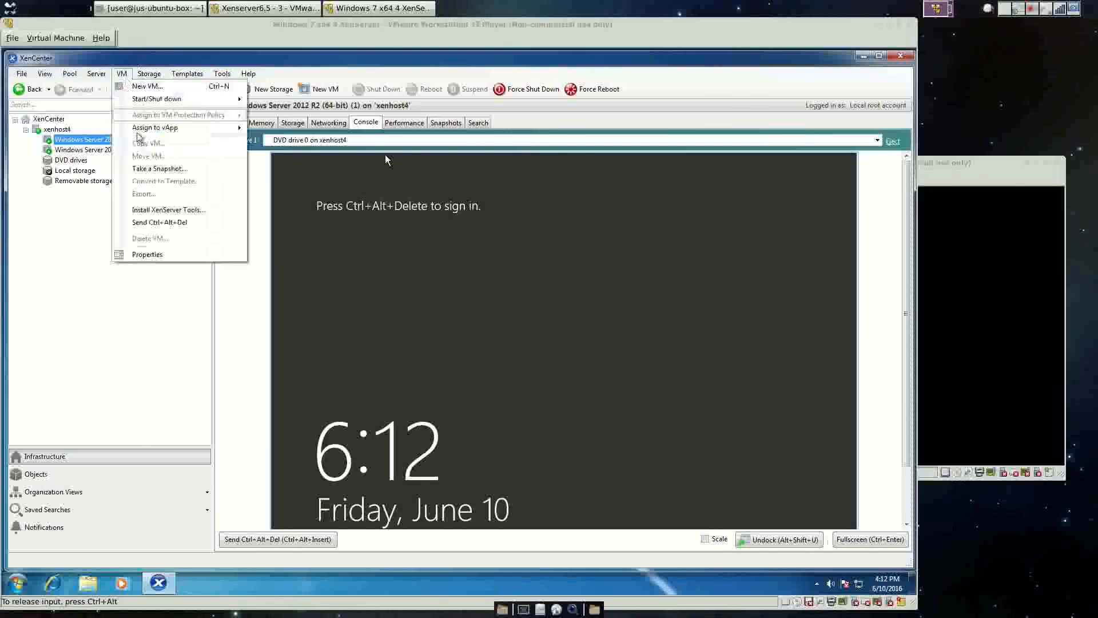
pyautogui.click(155, 223)
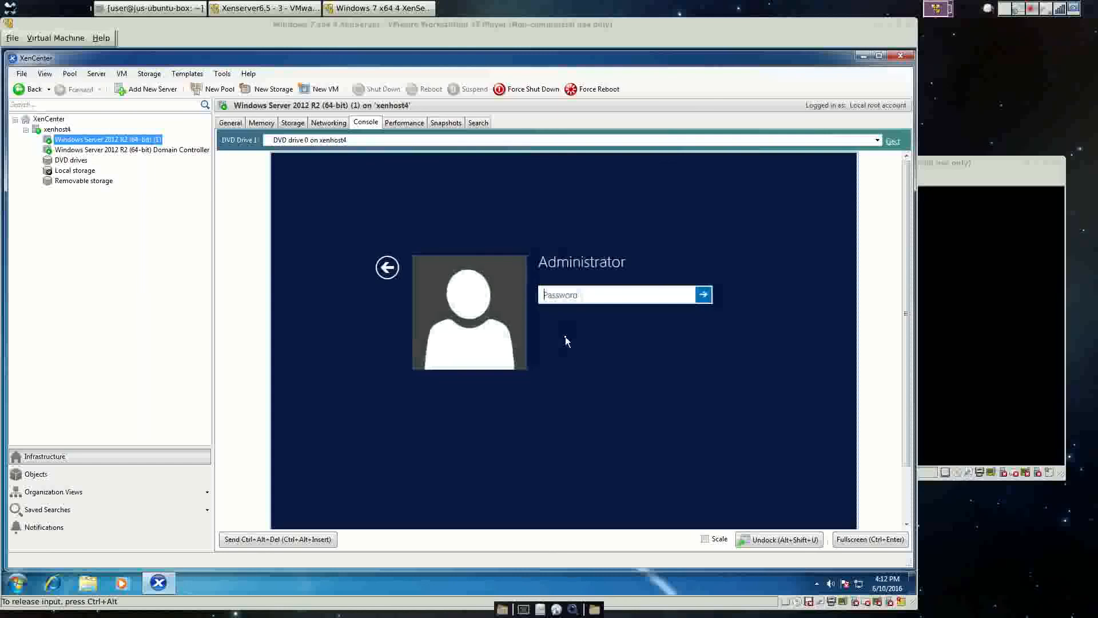
pyautogui.write('••••')
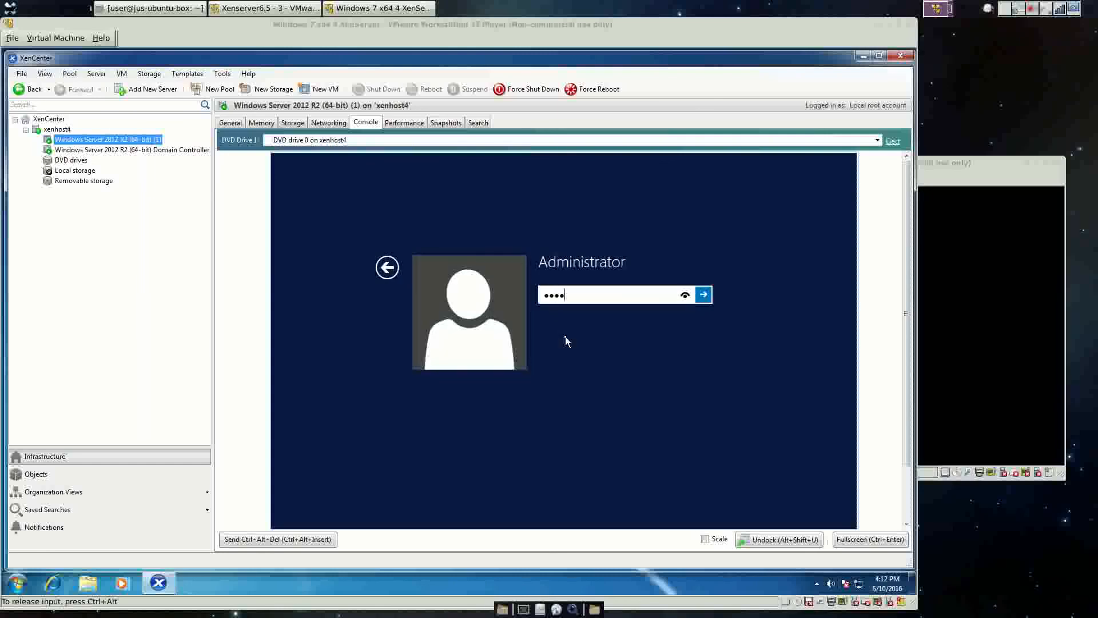
pyautogui.write('••••••')
pyautogui.press('Return')
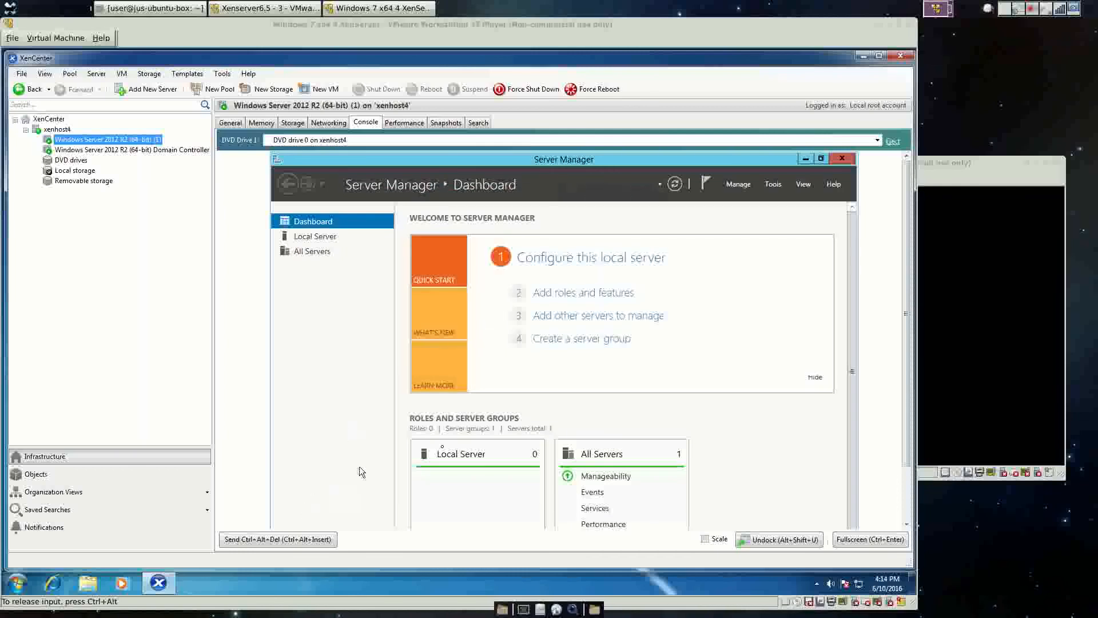
# Choose Restart from the Settings charm's Power options and dismiss the shutdown-reason prompt.
pyautogui.moveTo(908, 340); pyautogui.dragTo(908, 398)
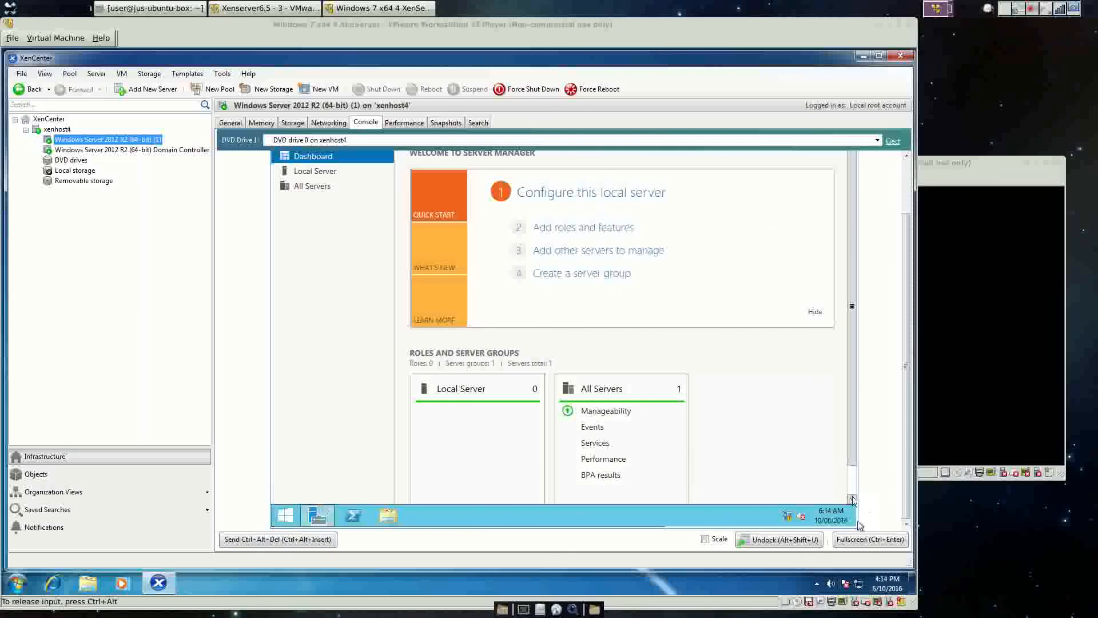
pyautogui.moveTo(856, 525)
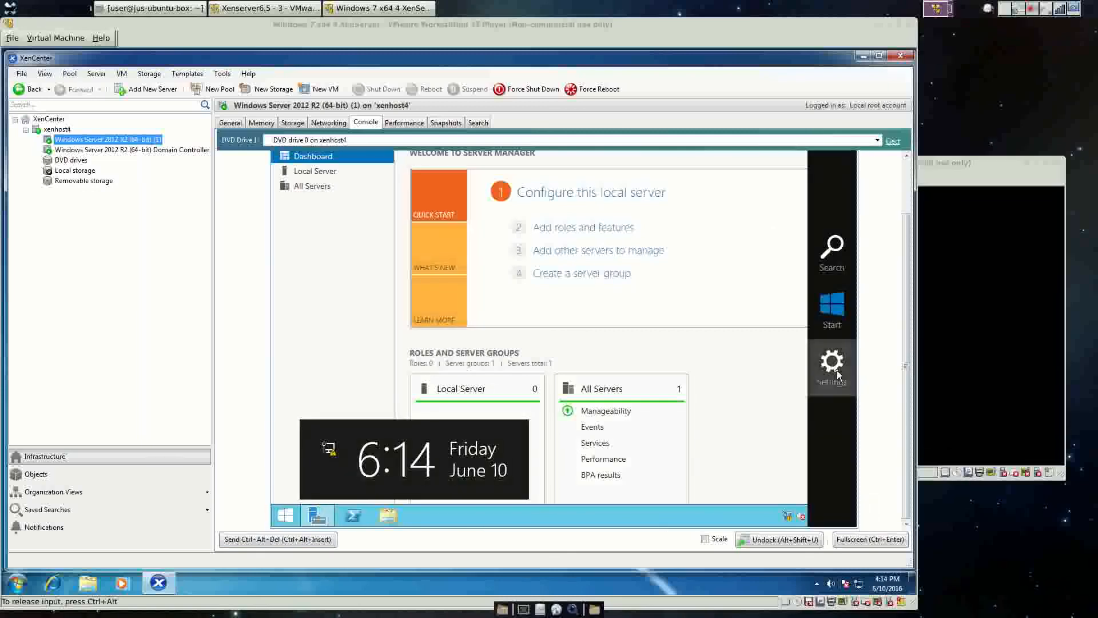
pyautogui.click(834, 361)
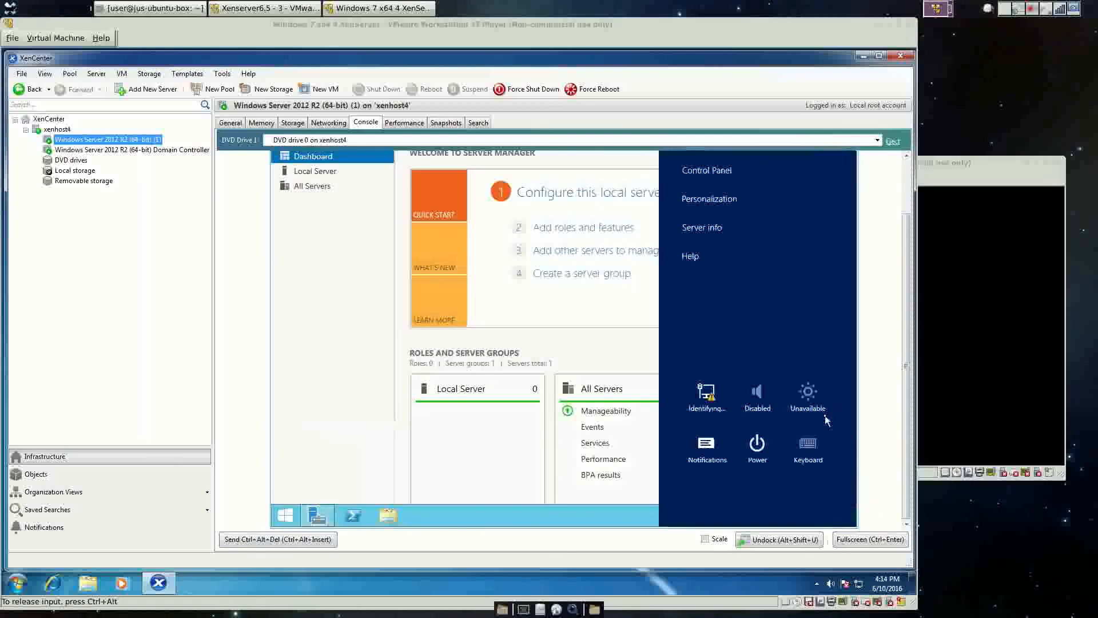
pyautogui.click(758, 445)
pyautogui.click(755, 387)
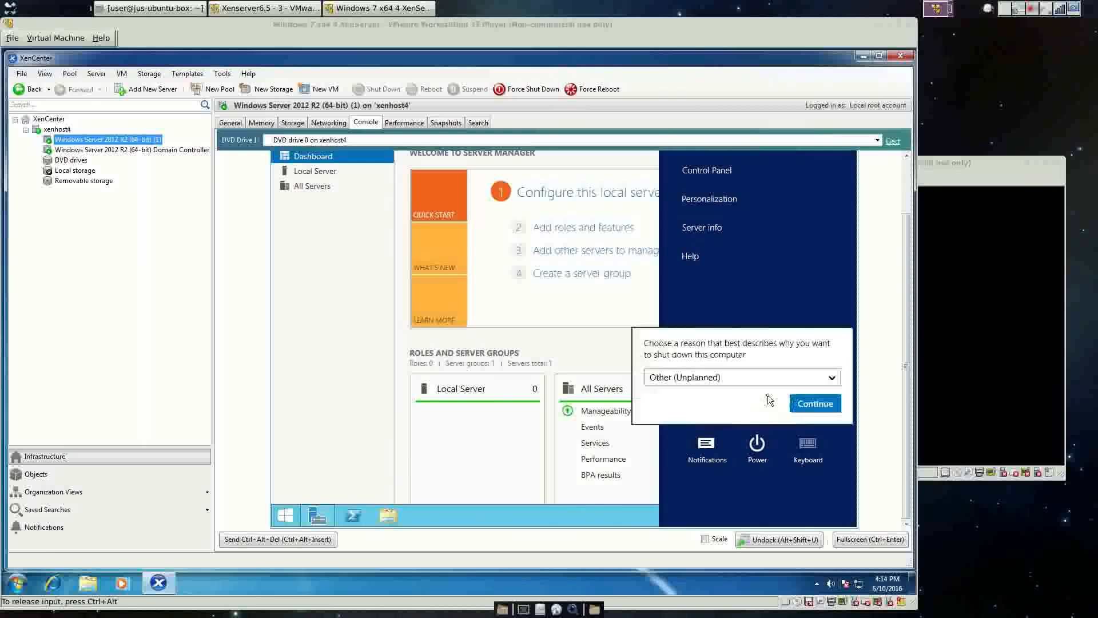
pyautogui.click(815, 404)
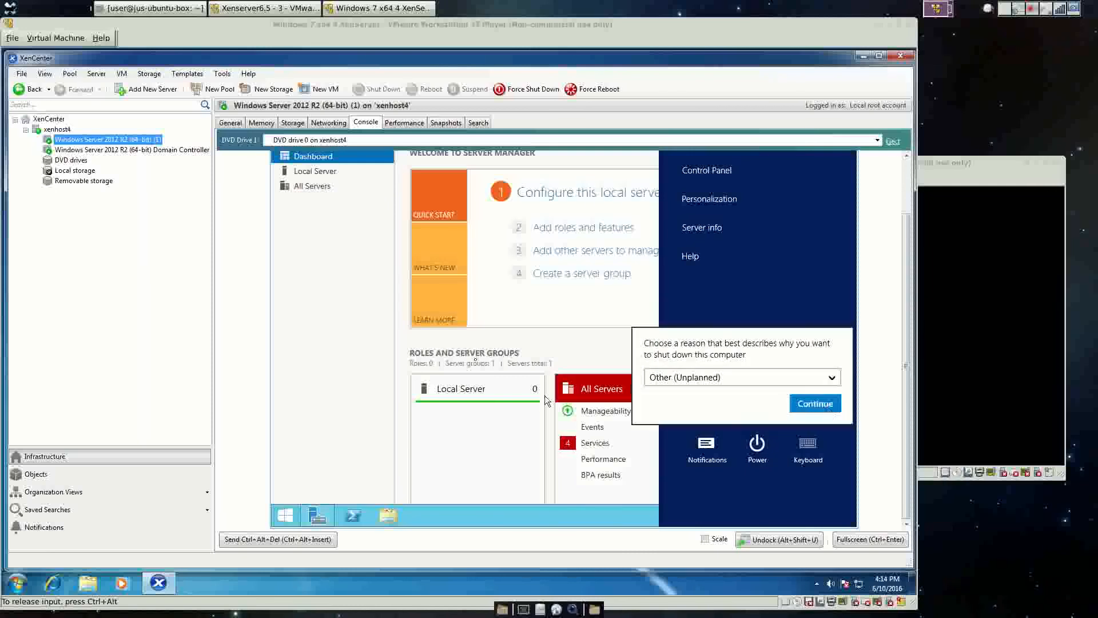
# Close the charm and choose Install XenServer Tools from XenCenter's VM menu.
pyautogui.click(349, 300)
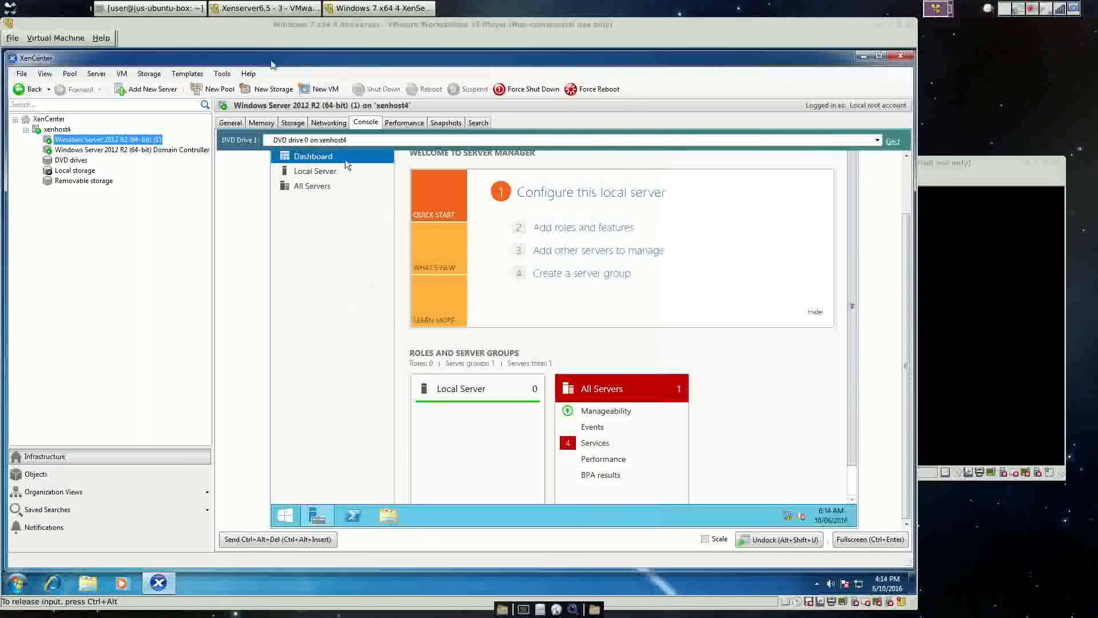
pyautogui.click(122, 74)
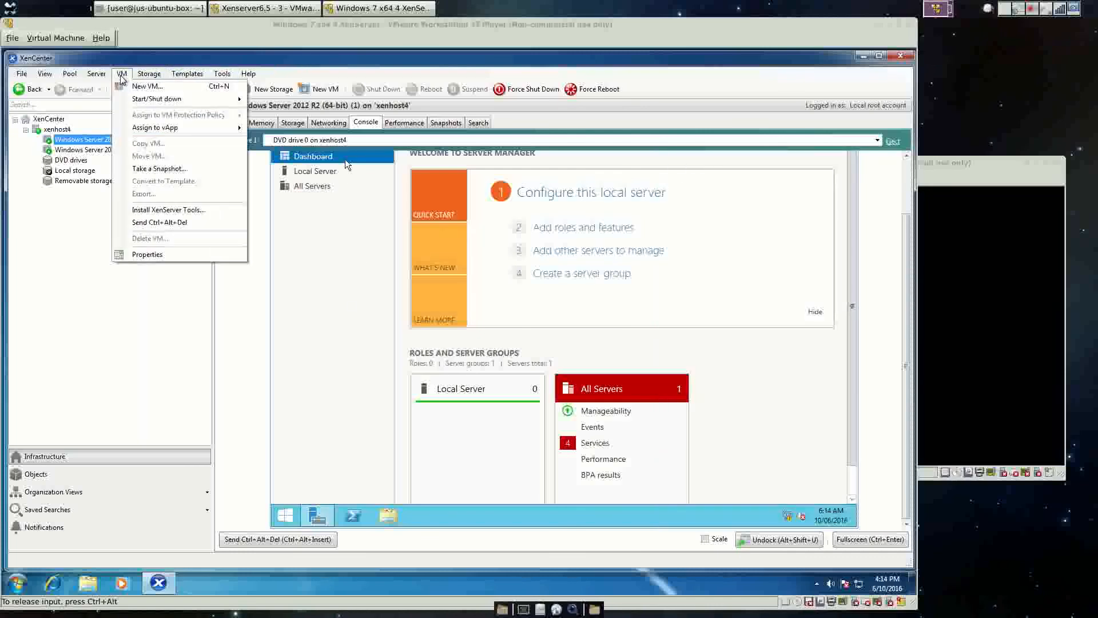
pyautogui.click(149, 210)
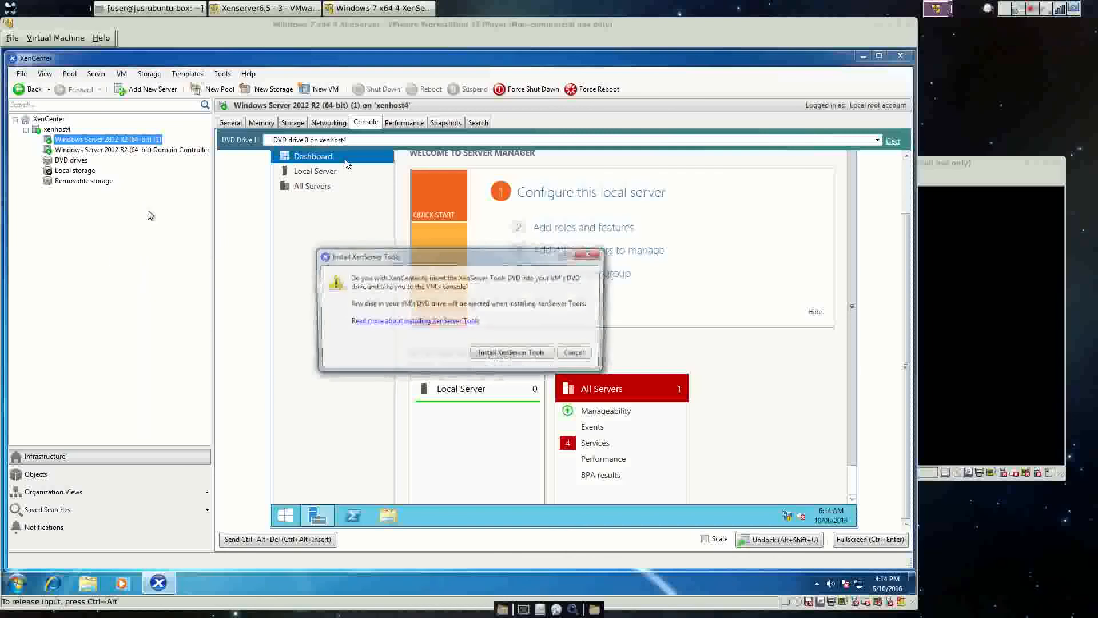
# Insert the xs-tools.iso disc and run installwizard.msi from the CD notification.
pyautogui.click(515, 354)
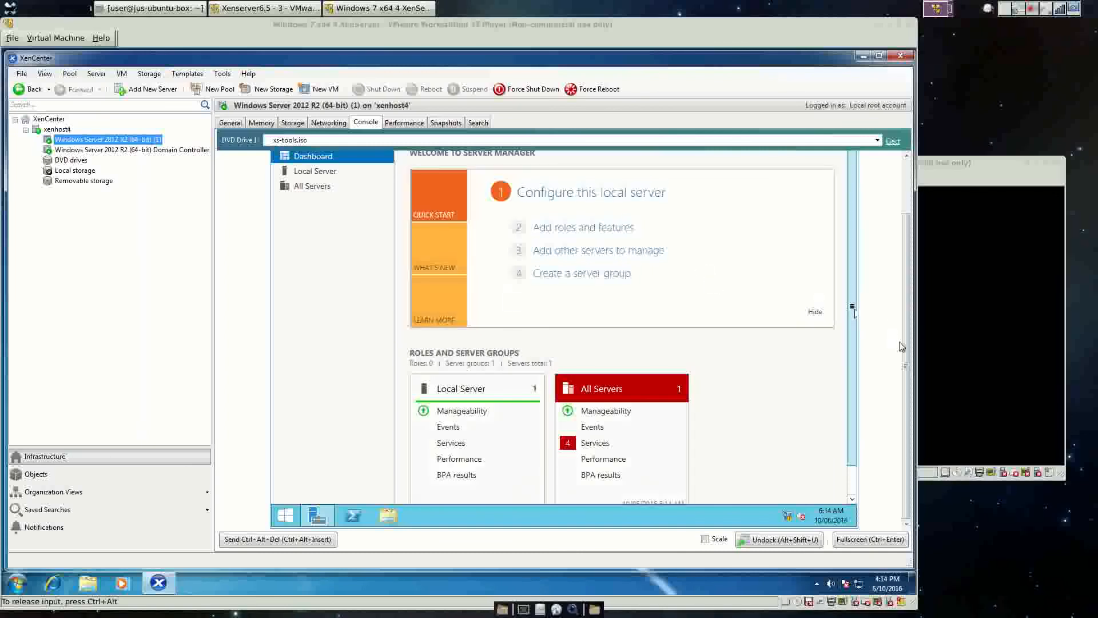
pyautogui.moveTo(907, 358); pyautogui.dragTo(918, 321)
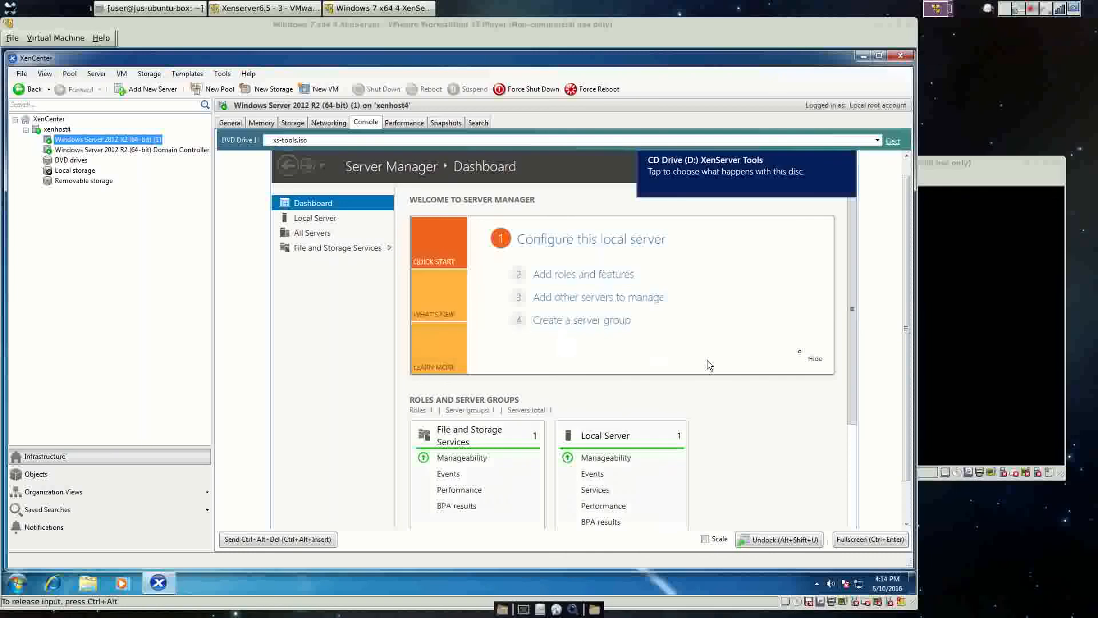
pyautogui.click(702, 177)
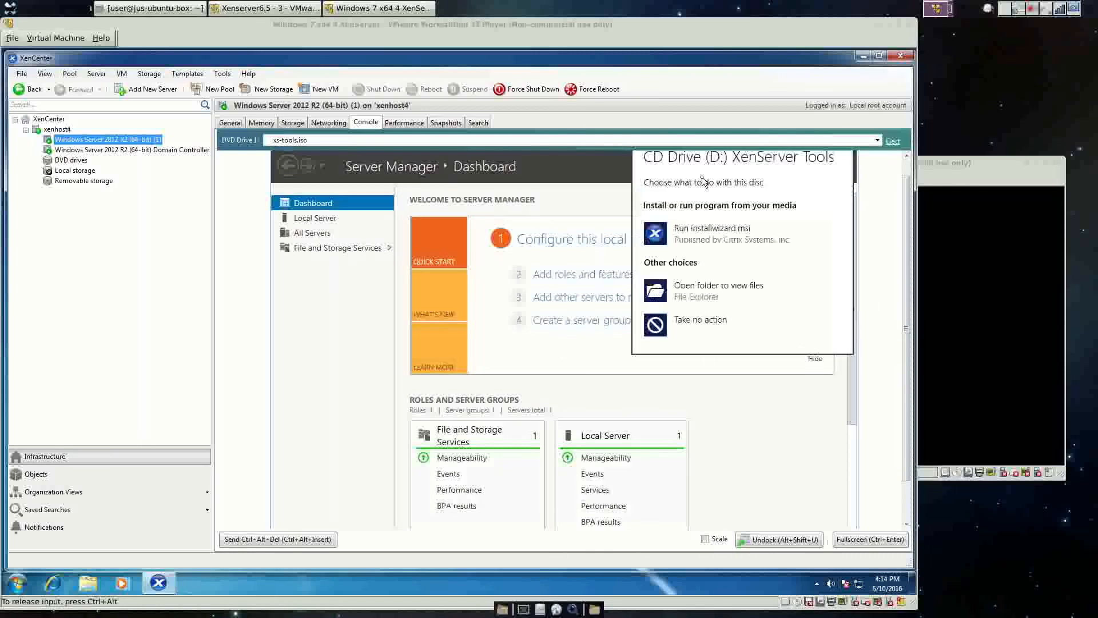
pyautogui.click(685, 234)
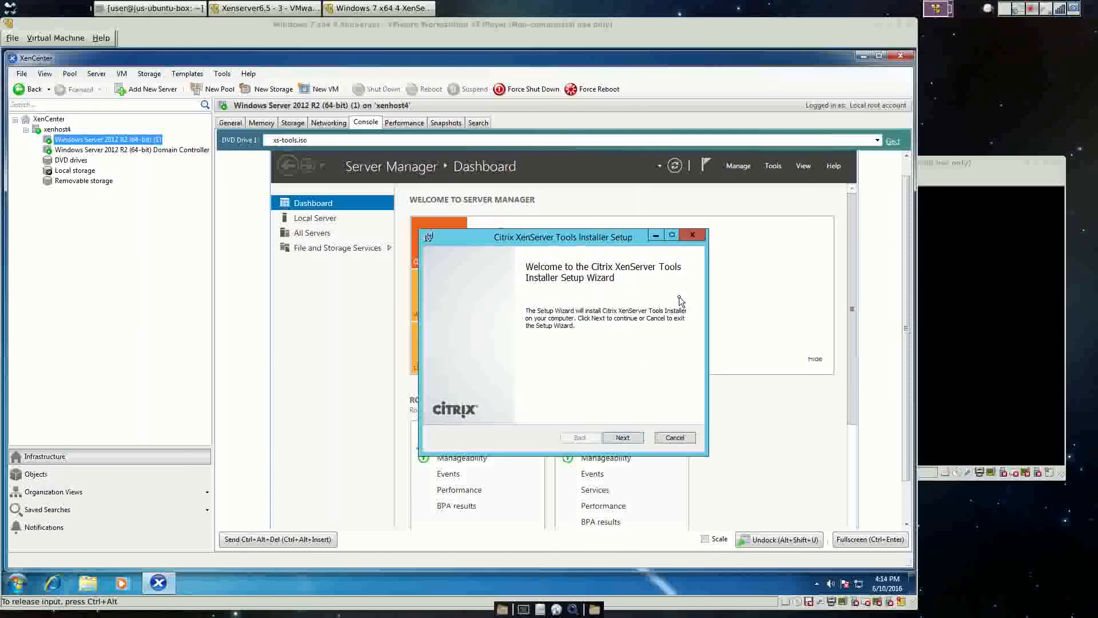
# Accept the licence, keep the default install folder, and install XenServer Tools.
pyautogui.click(622, 437)
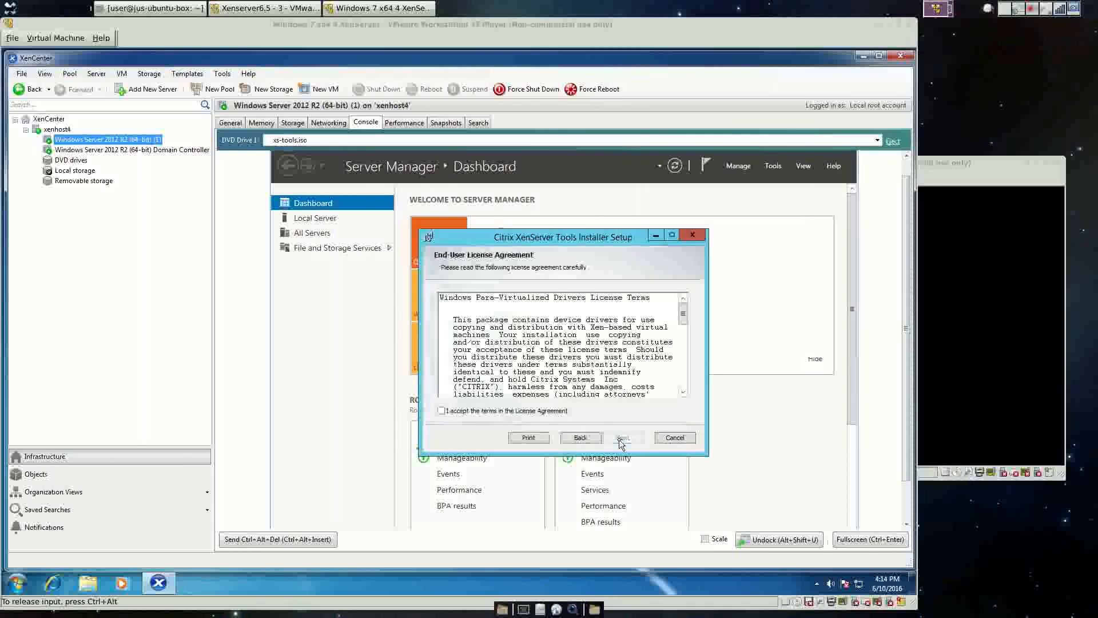
pyautogui.click(443, 410)
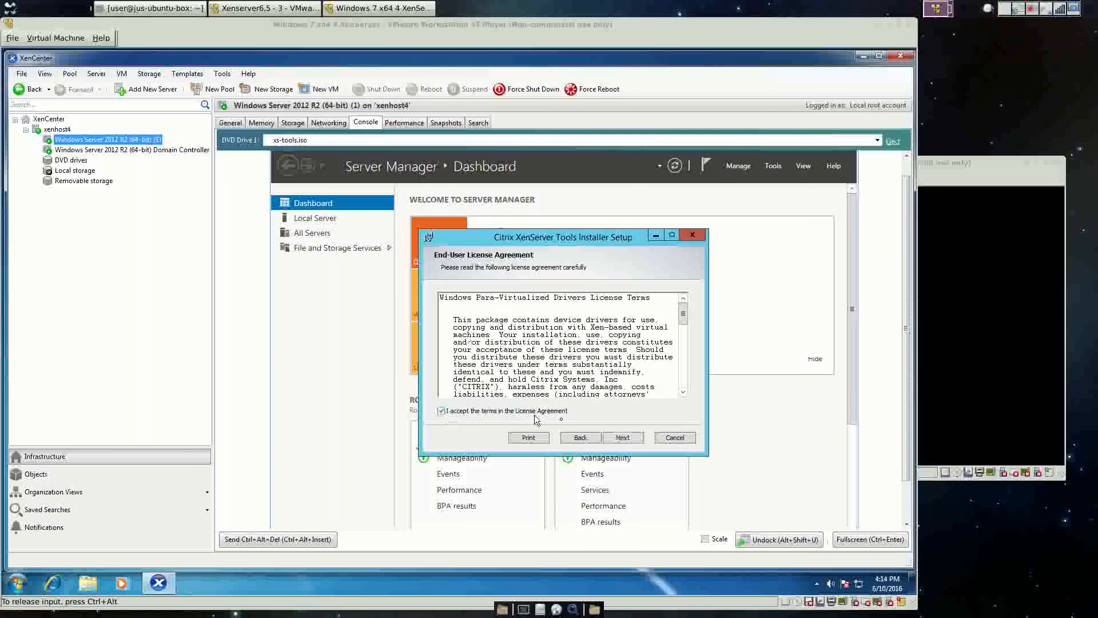
pyautogui.click(613, 440)
pyautogui.click(623, 438)
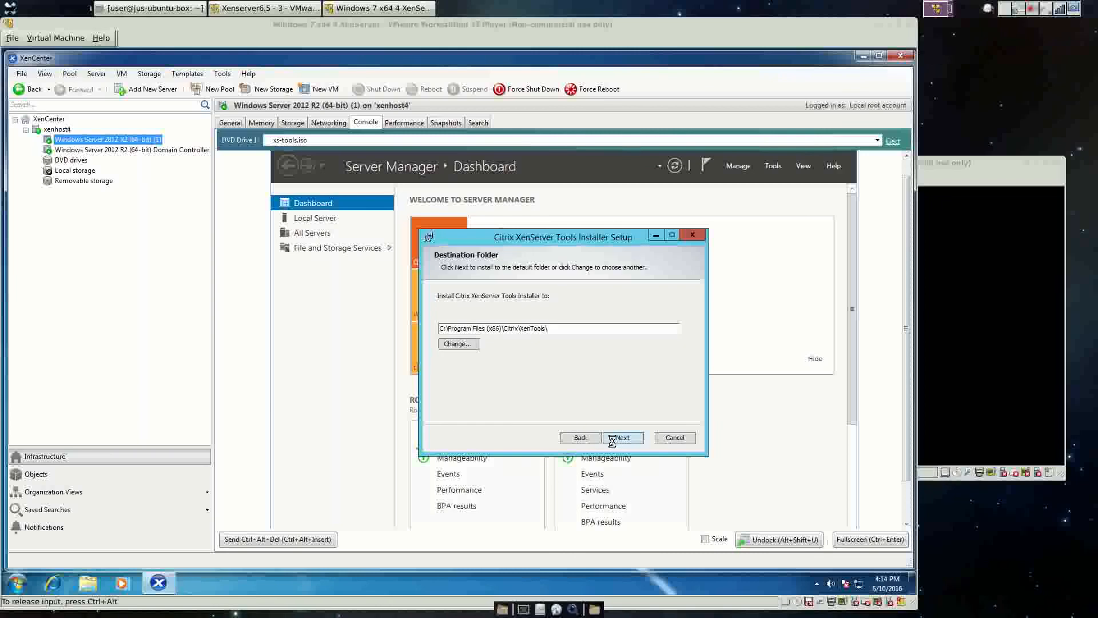
pyautogui.click(612, 438)
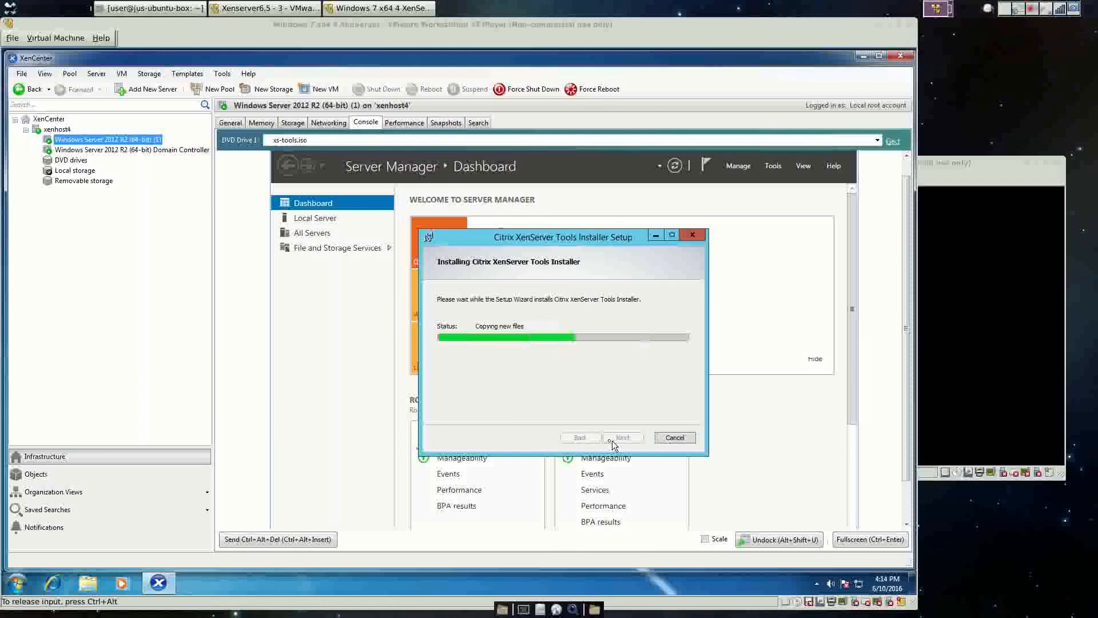
# Select the Domain Controller VM, send Ctrl+Alt+Del, and sign in with its password.
pyautogui.click(112, 149)
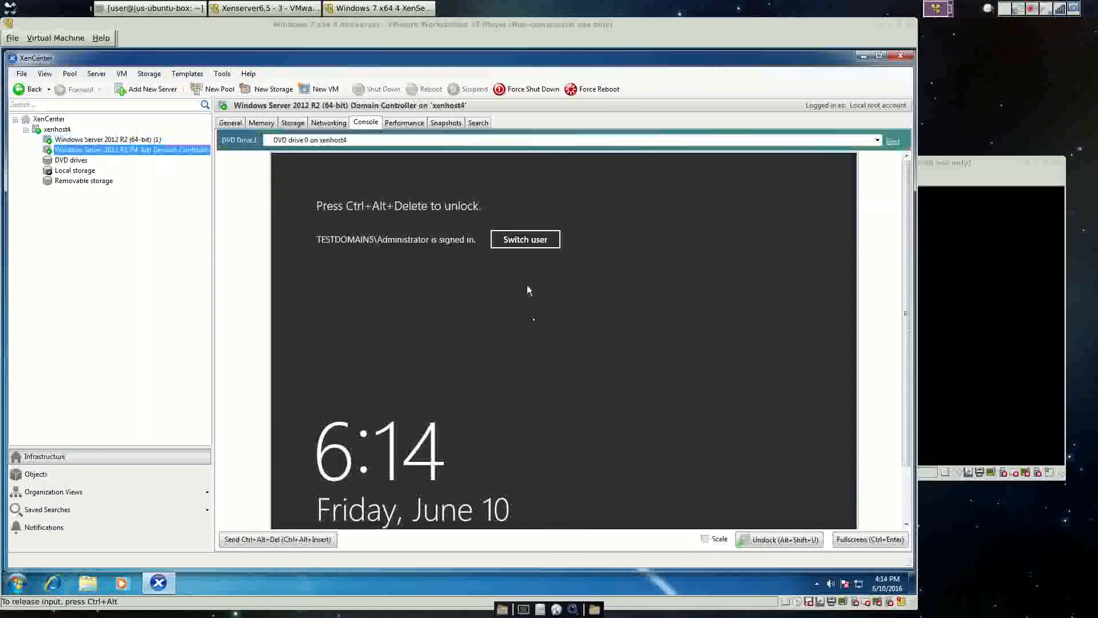
pyautogui.click(121, 73)
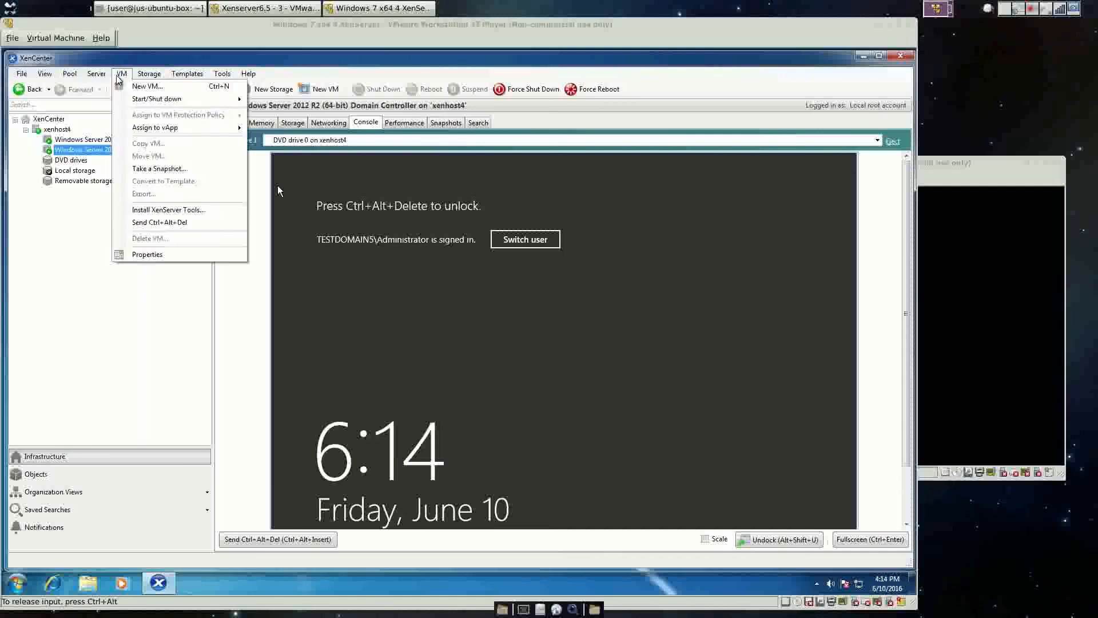
pyautogui.click(179, 222)
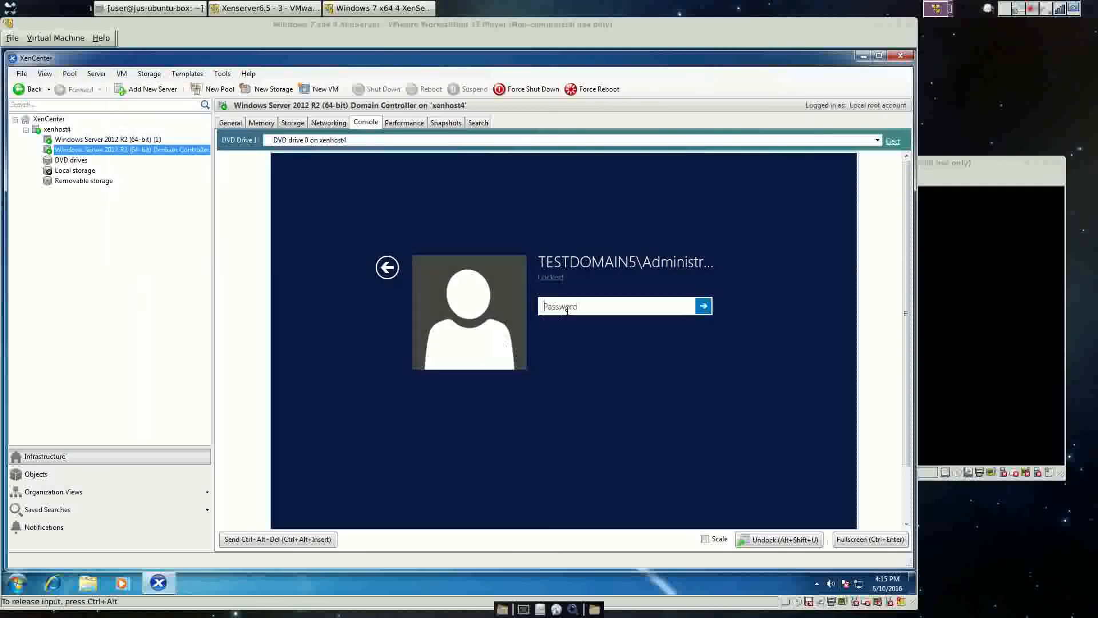
pyautogui.write('•••')
pyautogui.press('Return')
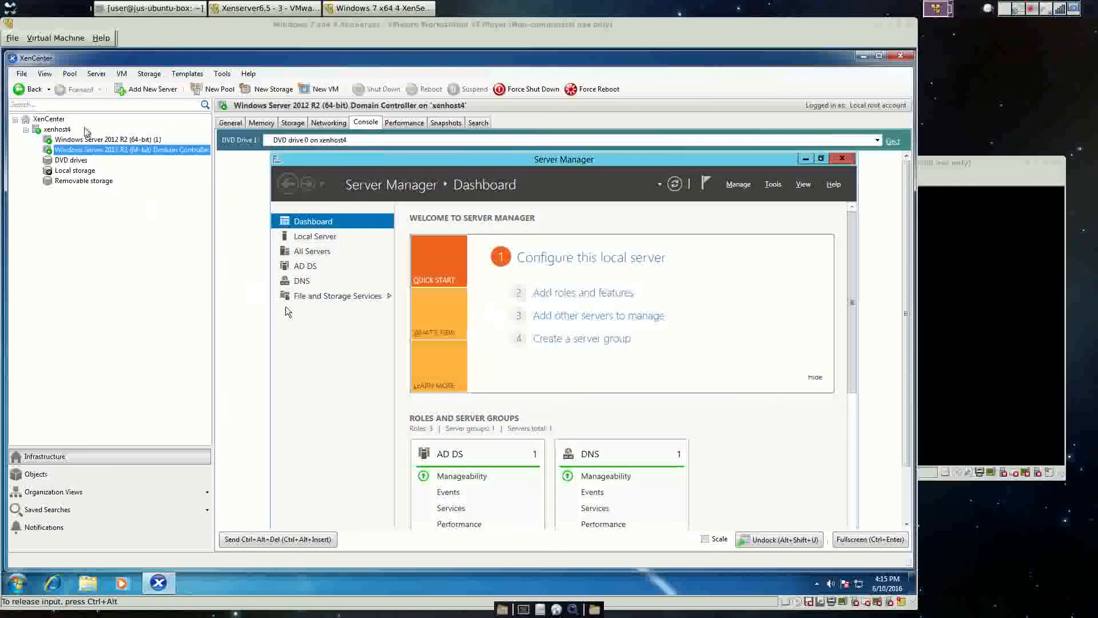
# Insert the XenServer Tools disc into the Domain Controller via VM > Install XenServer Tools.
pyautogui.click(121, 73)
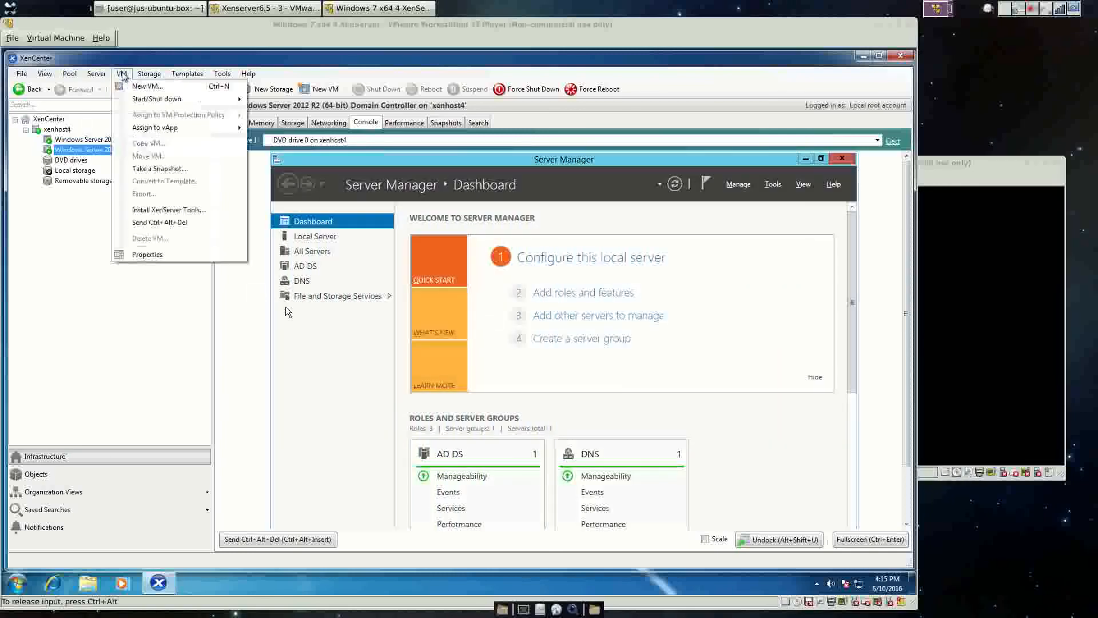
pyautogui.click(170, 211)
pyautogui.click(508, 350)
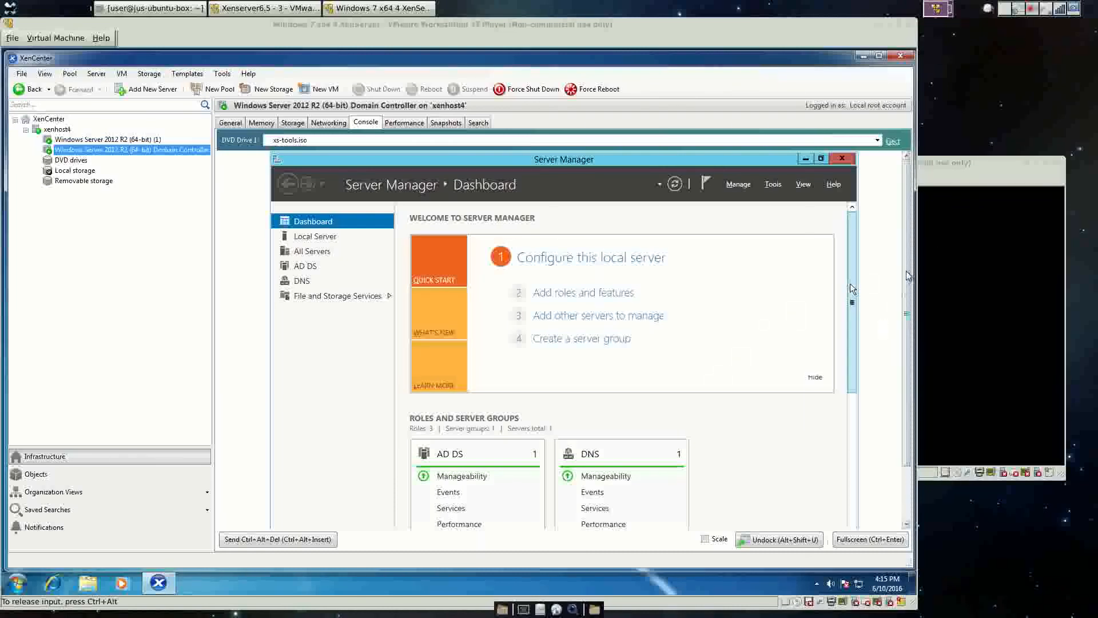
# Install XenServer Tools on the Domain Controller with default settings, then select 'Windows Server 2012 R2 (64-bit) (1)'.
pyautogui.moveTo(908, 275); pyautogui.dragTo(906, 451)
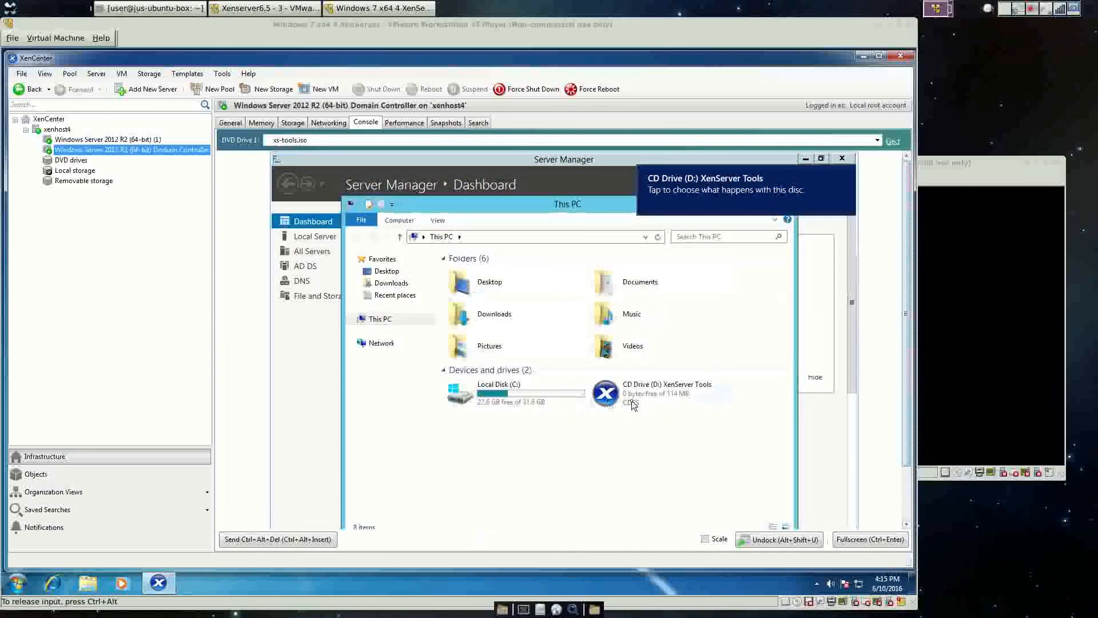
pyautogui.doubleClick(631, 400)
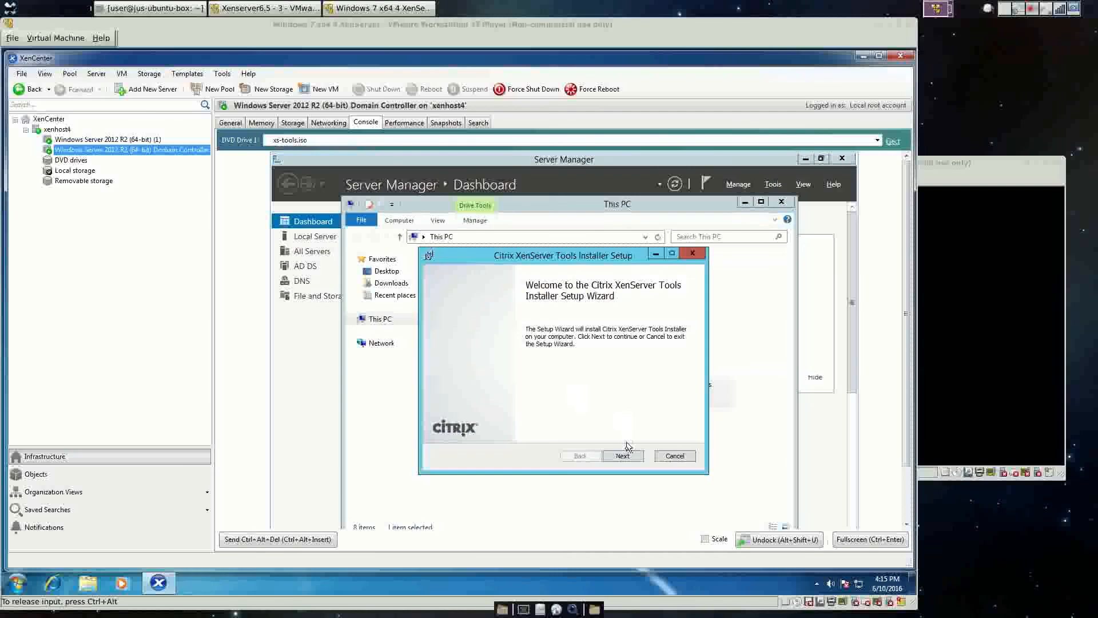
pyautogui.click(622, 455)
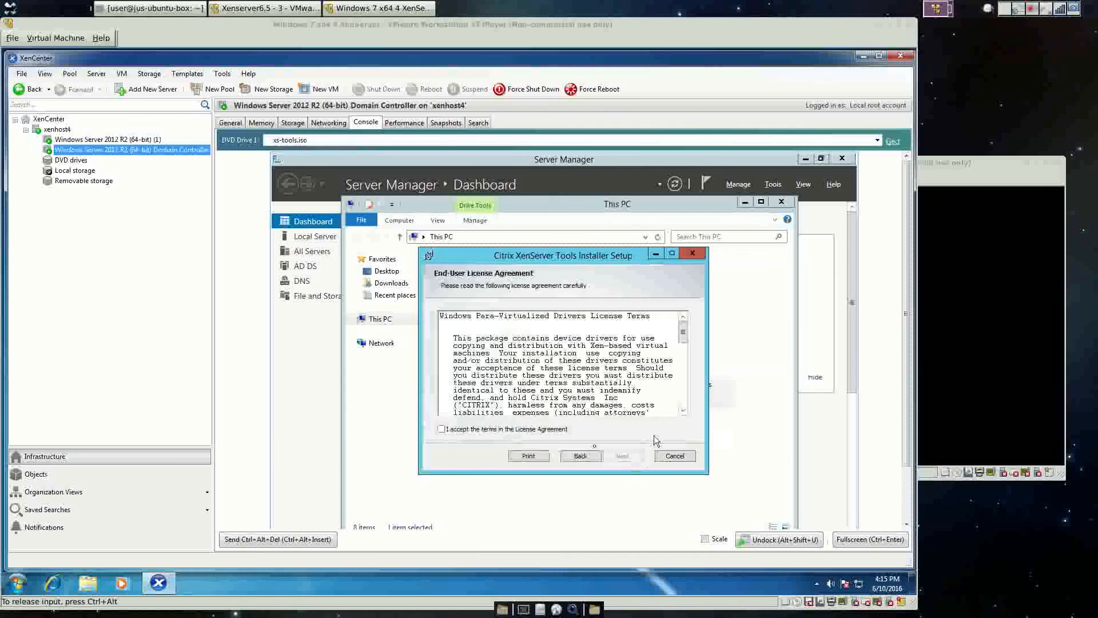
pyautogui.click(466, 431)
pyautogui.click(623, 456)
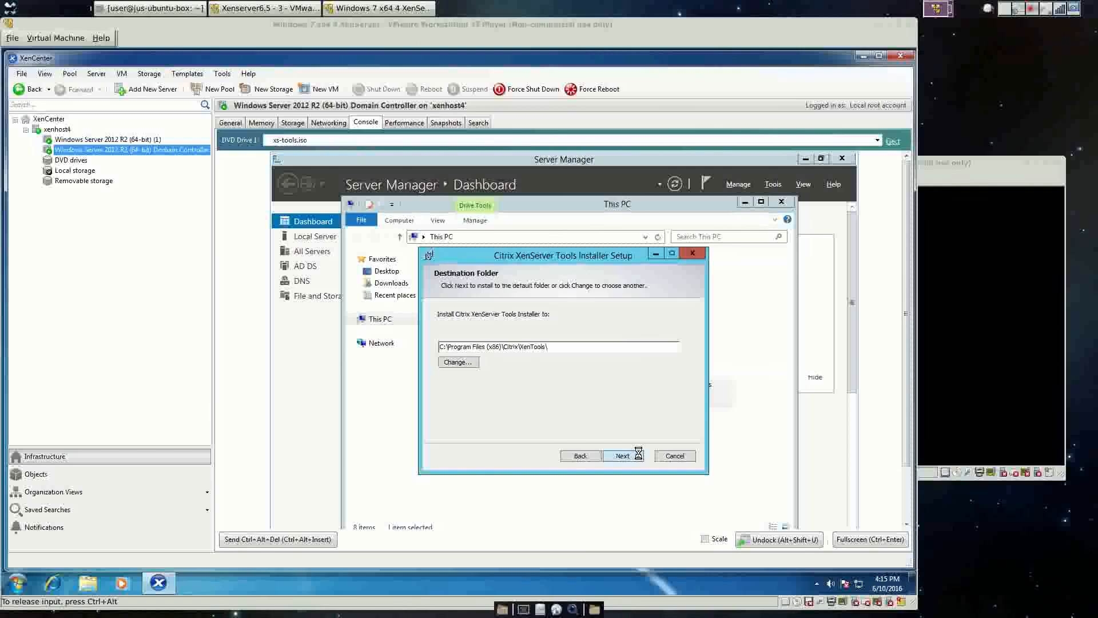
pyautogui.click(638, 455)
pyautogui.click(638, 456)
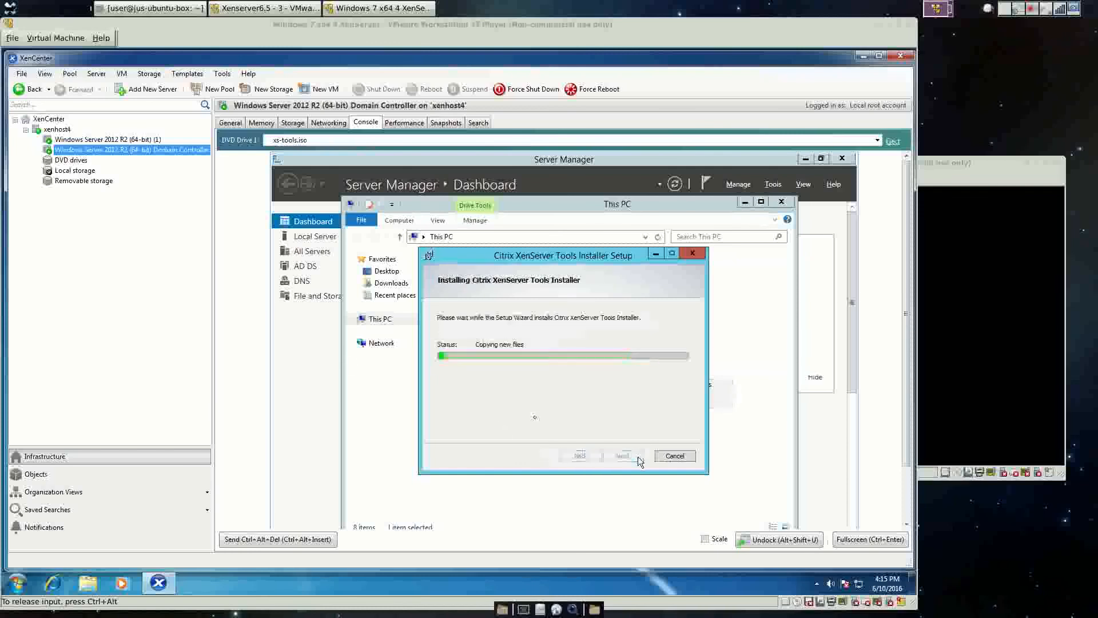
pyautogui.click(105, 141)
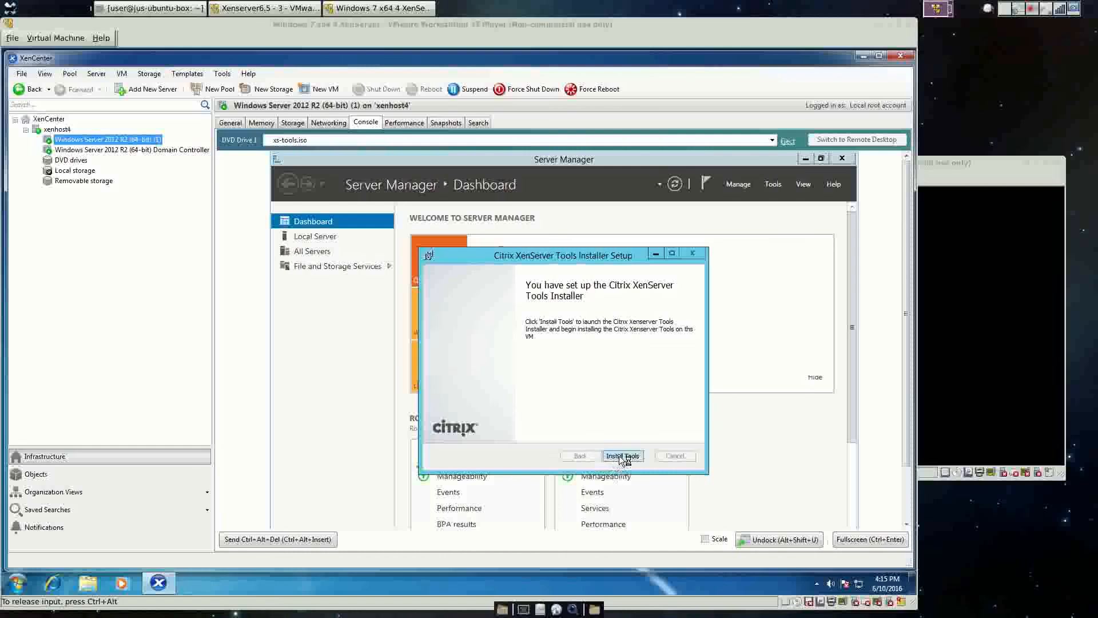
# Install Tools and Restart Now on the cloned VM, then select the Domain Controller VM.
pyautogui.click(623, 456)
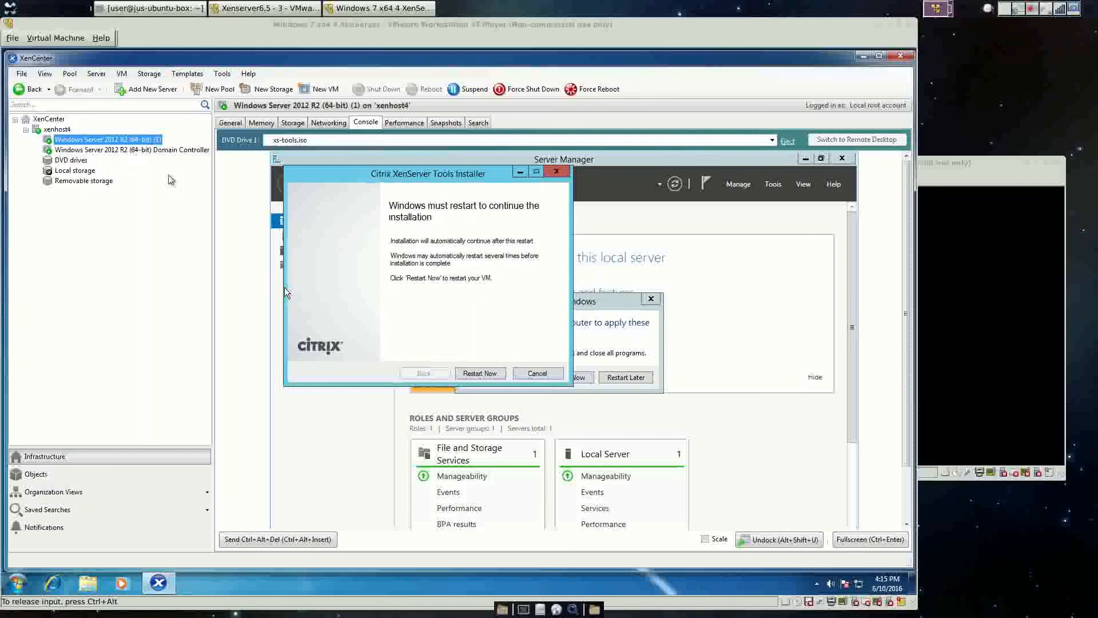
pyautogui.click(483, 373)
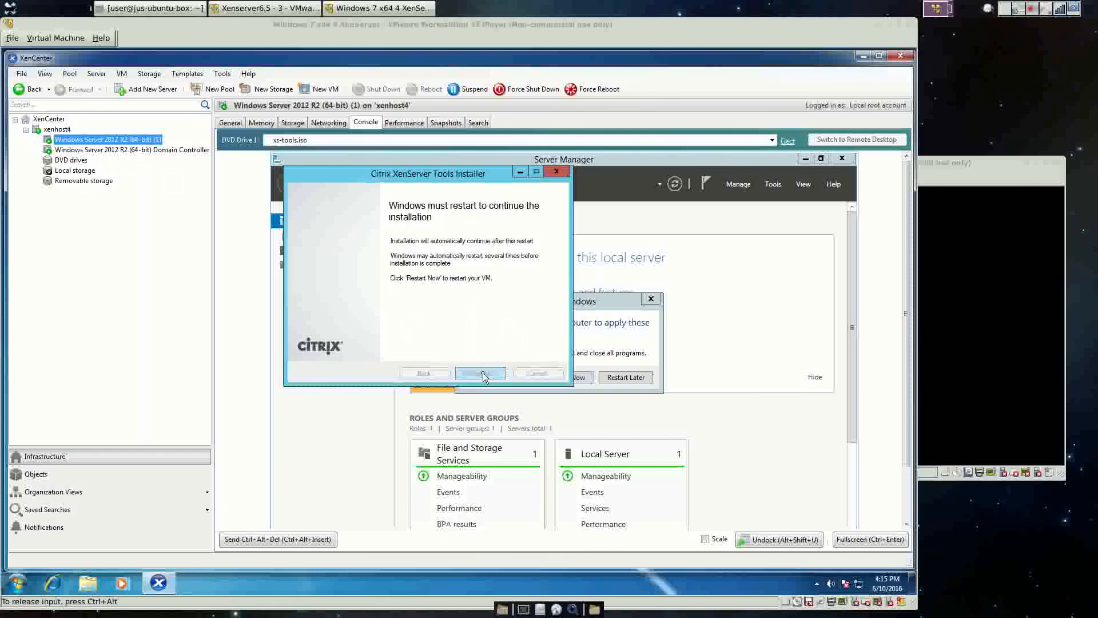
pyautogui.click(76, 151)
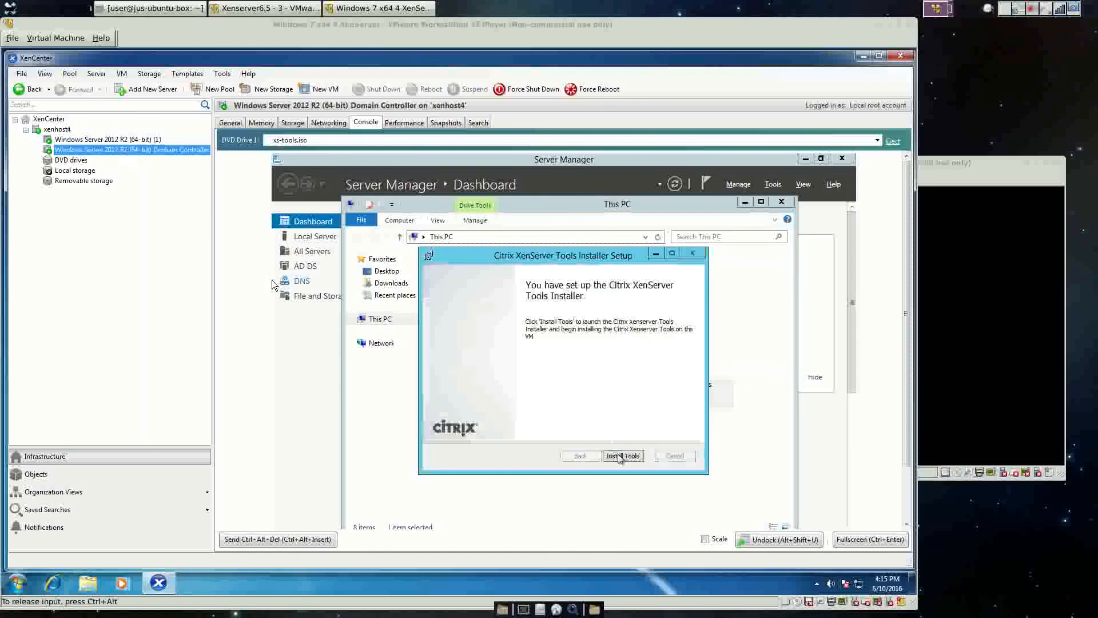
# Start XenServer Tools installation on the Domain Controller, briefly checking the cloned (1) VM in between.
pyautogui.click(620, 456)
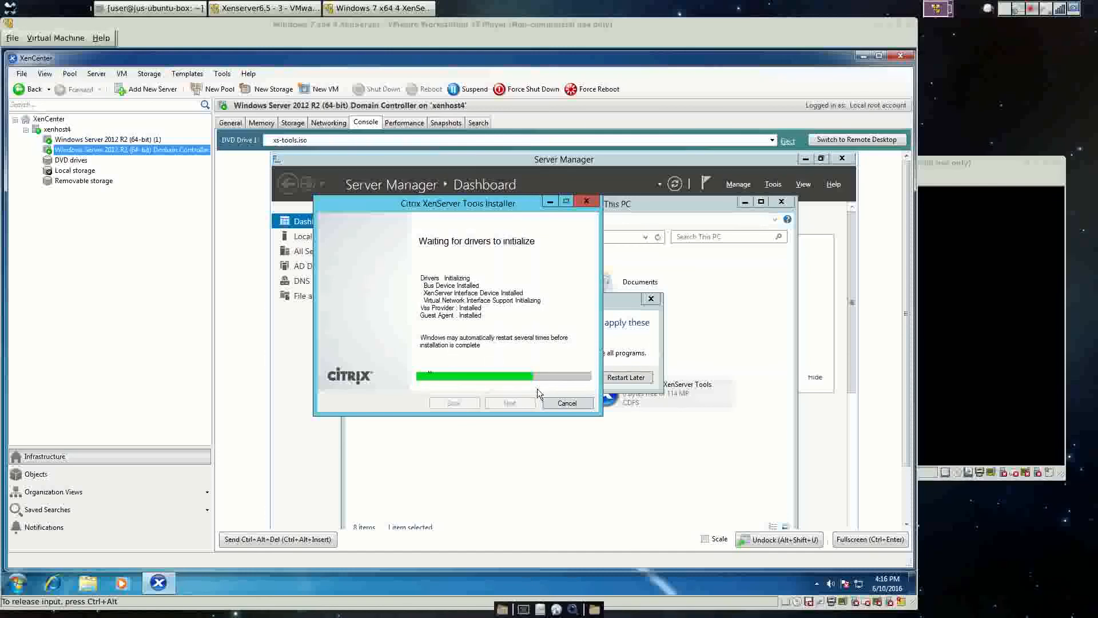
pyautogui.click(108, 139)
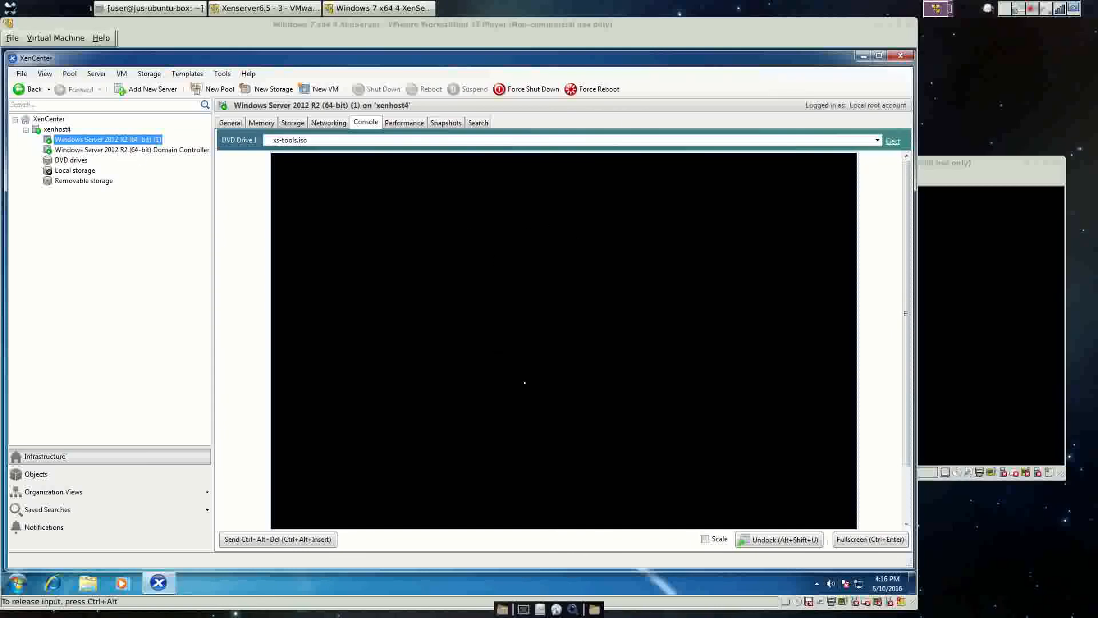
pyautogui.click(132, 151)
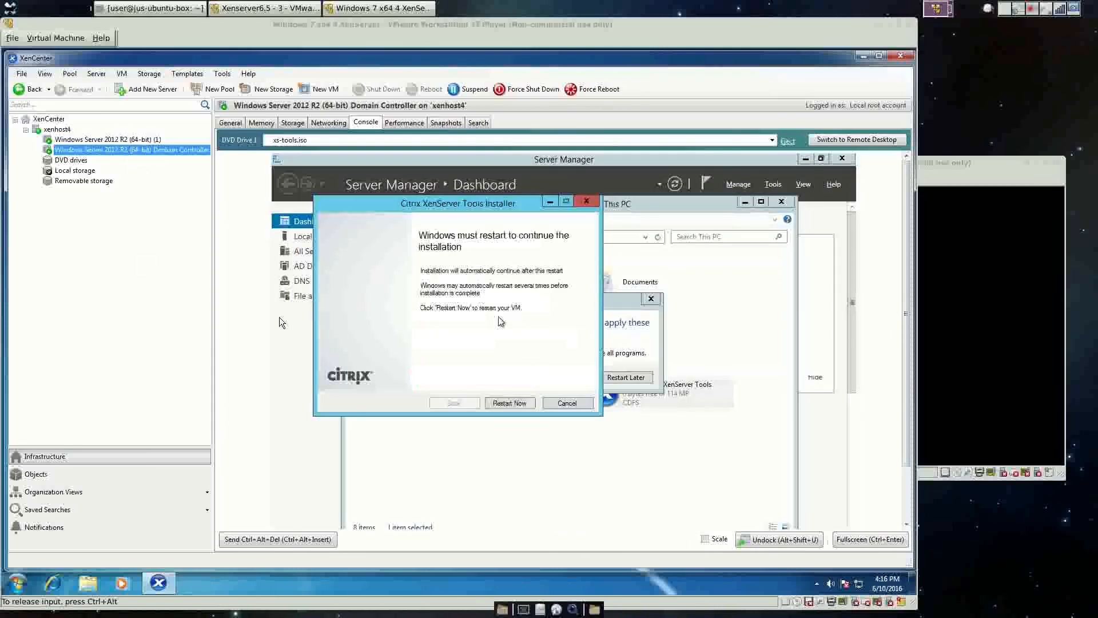
# Restart the Domain Controller to continue its tools install, then view the cloned (1) VM booting.
pyautogui.click(496, 405)
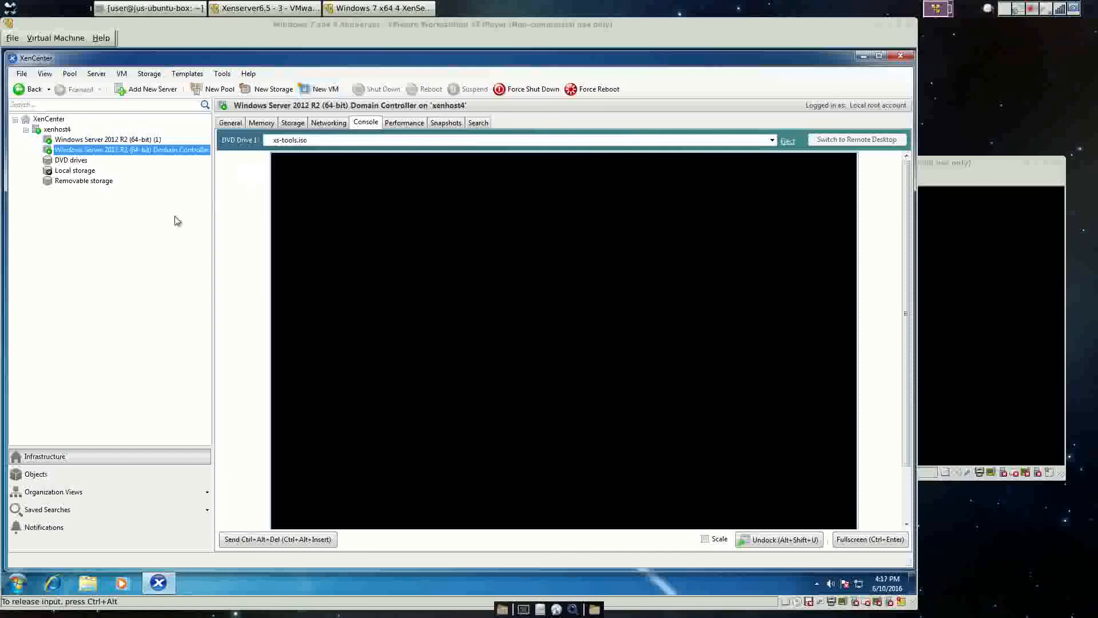
pyautogui.click(68, 139)
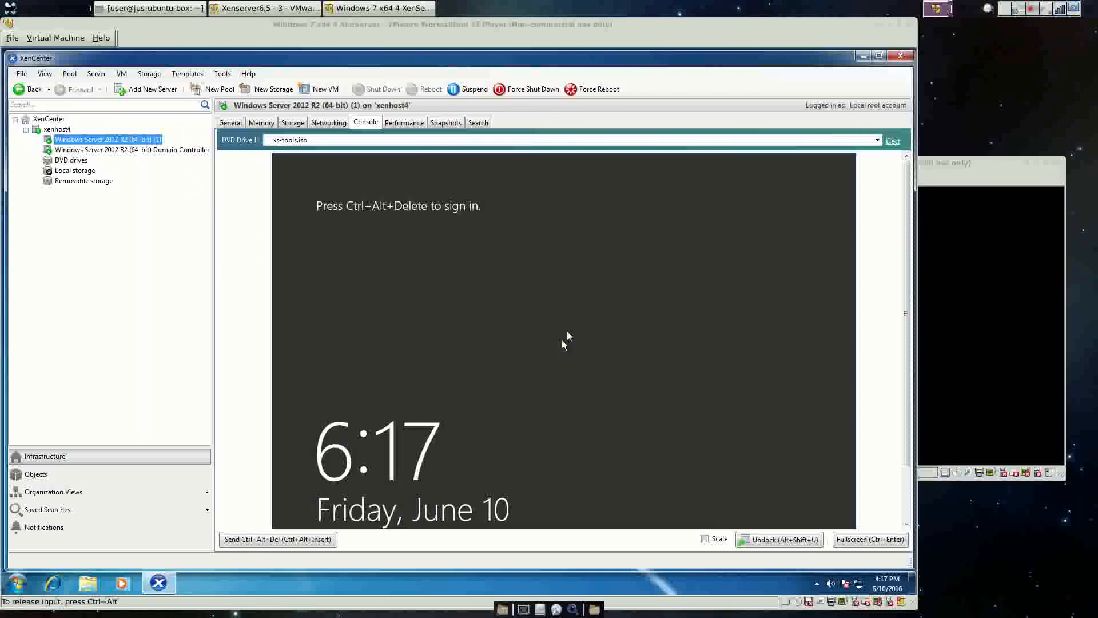
# Sign in to the cloned VM as Administrator, close its finished tools installer, then view the Domain Controller.
pyautogui.click(121, 73)
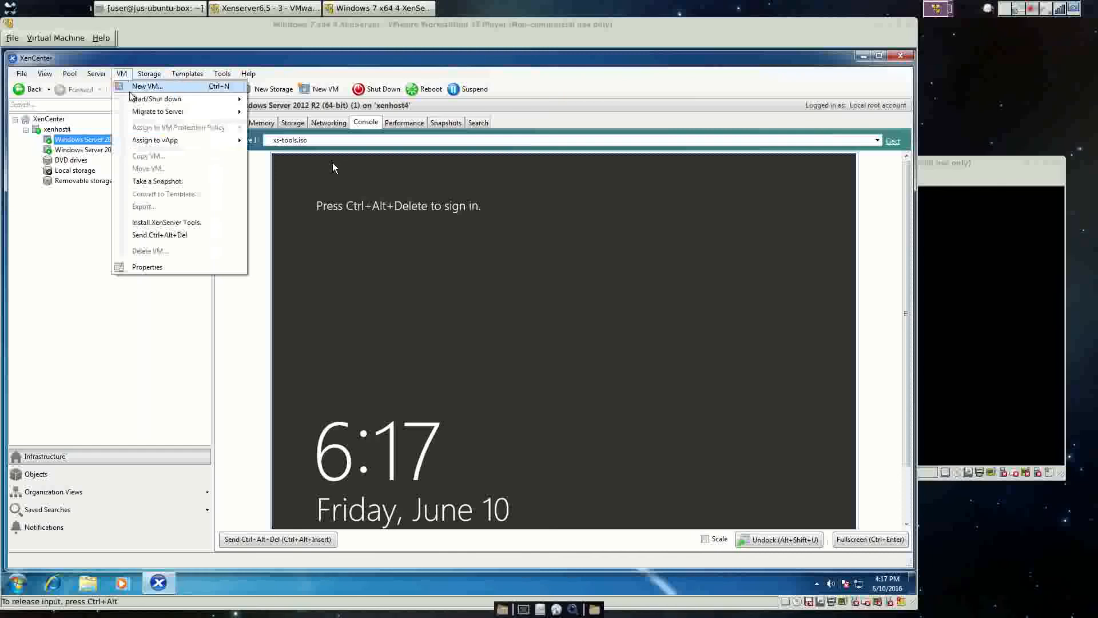
pyautogui.click(150, 236)
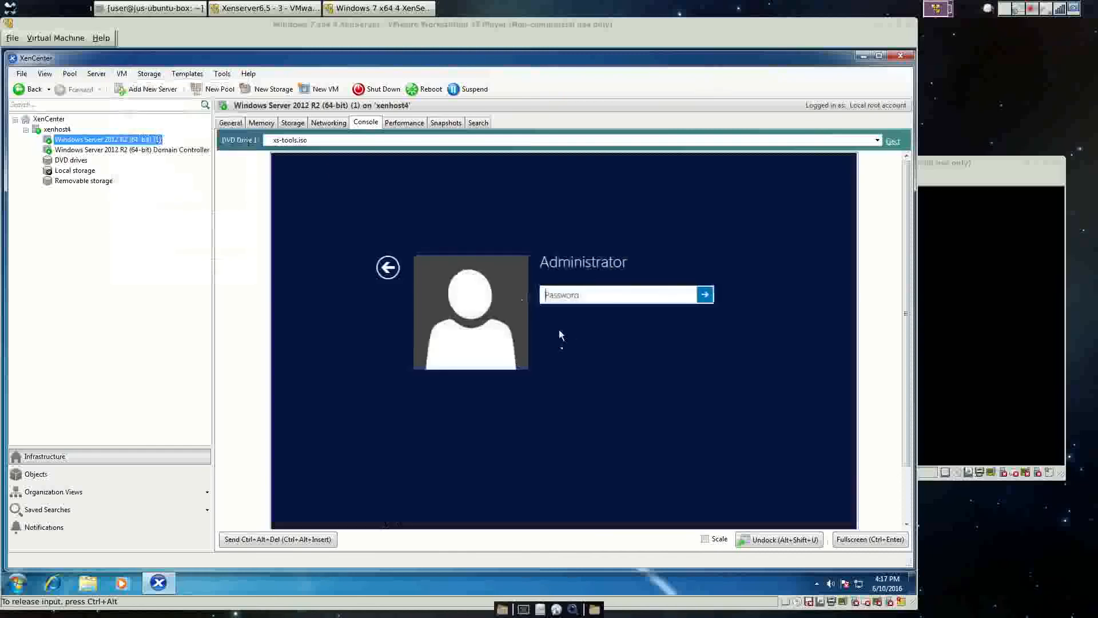
pyautogui.write('P')
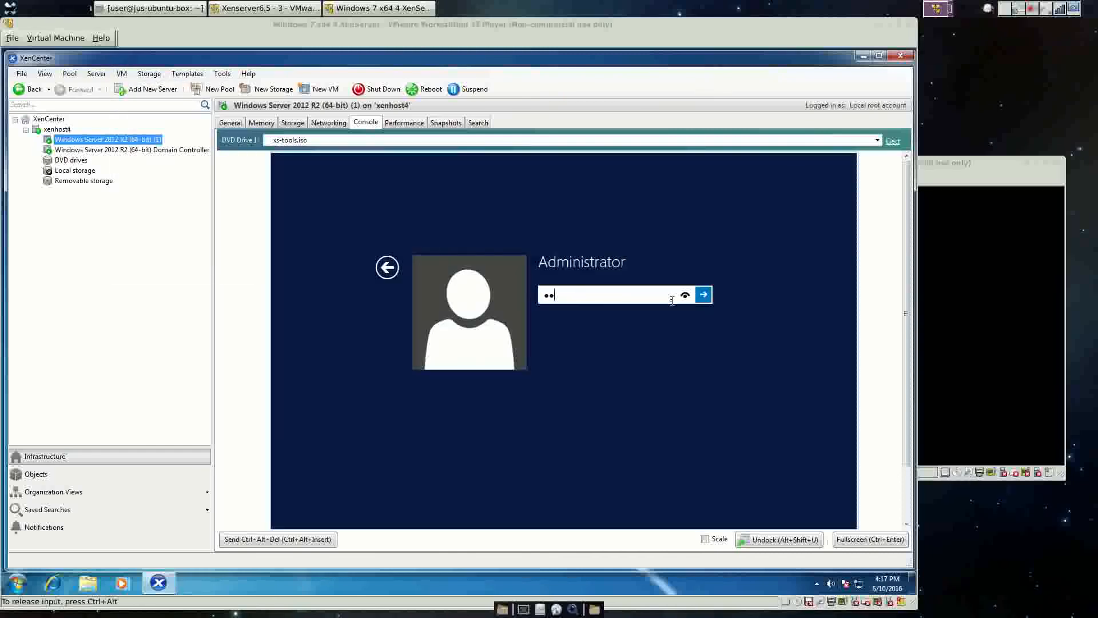
pyautogui.write('d')
pyautogui.press('Return')
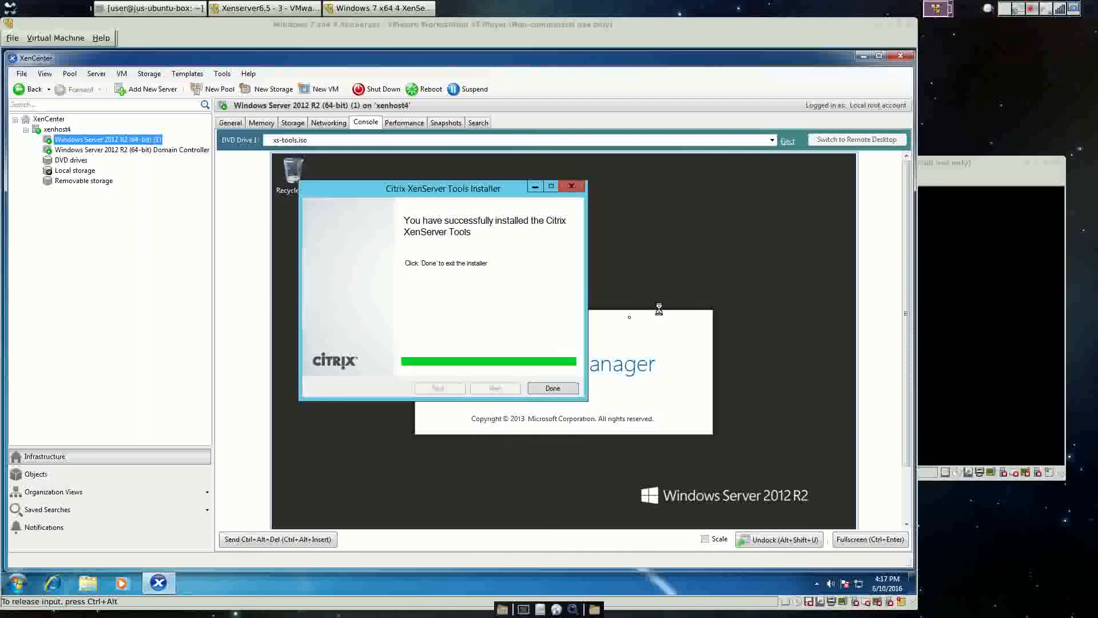
pyautogui.click(541, 388)
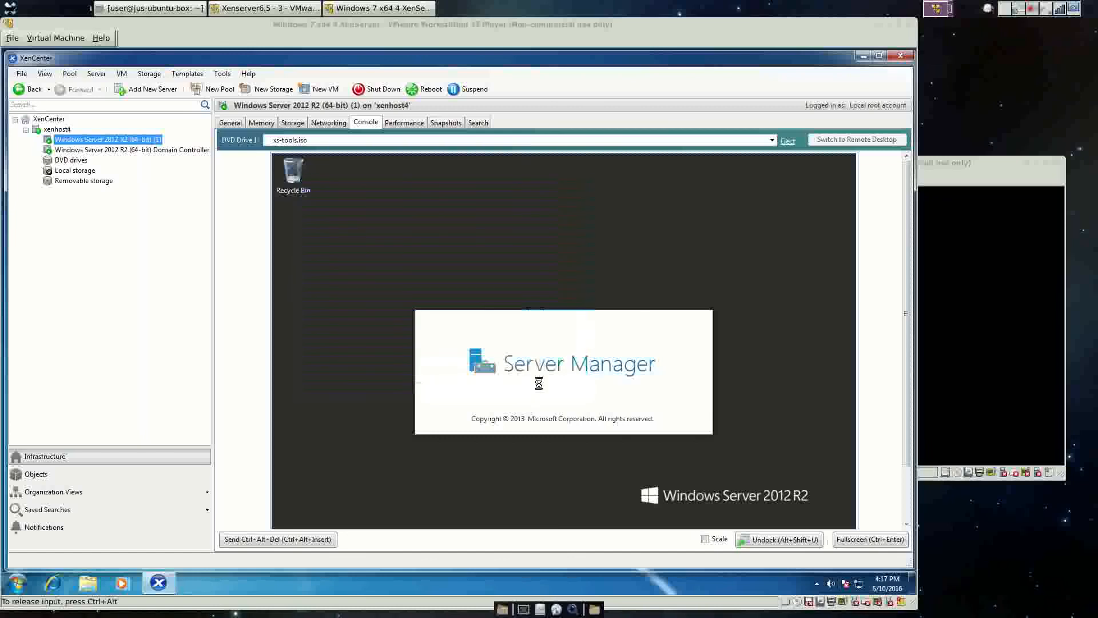
pyautogui.click(135, 150)
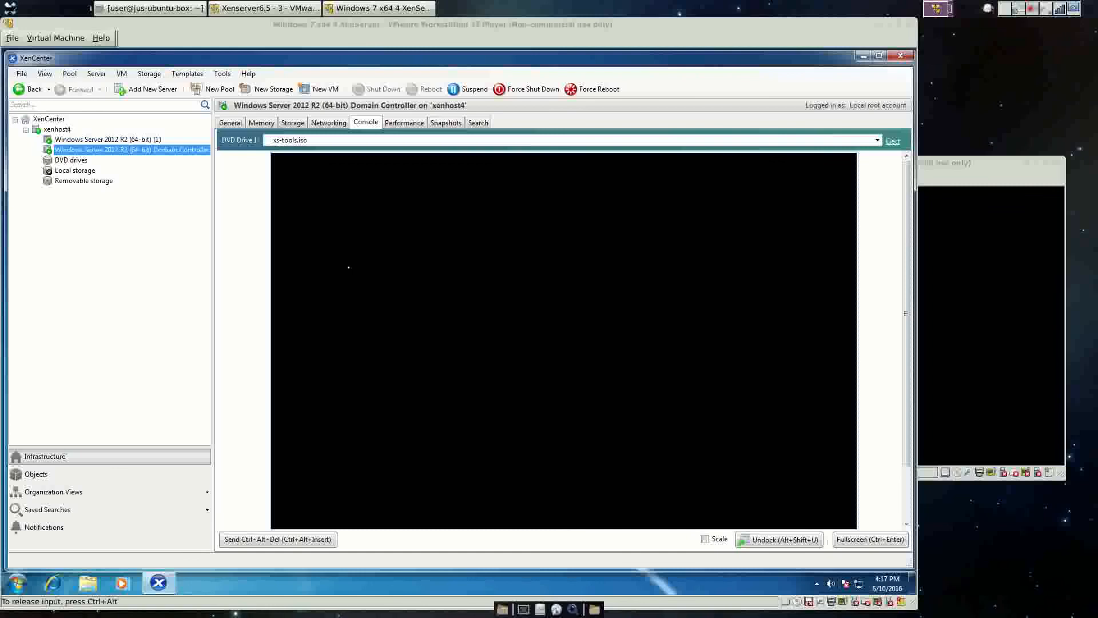
# Shut down the cloned (1) VM from Windows Settings > Power, keeping the default Other (Unplanned) reason.
pyautogui.click(106, 139)
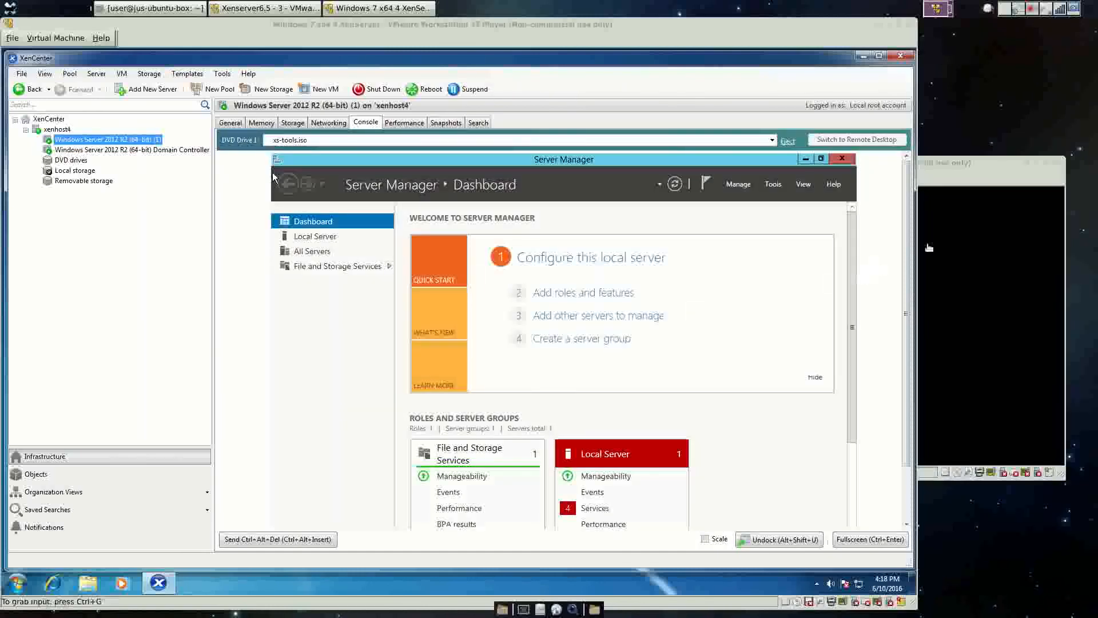
pyautogui.moveTo(908, 245); pyautogui.dragTo(909, 342)
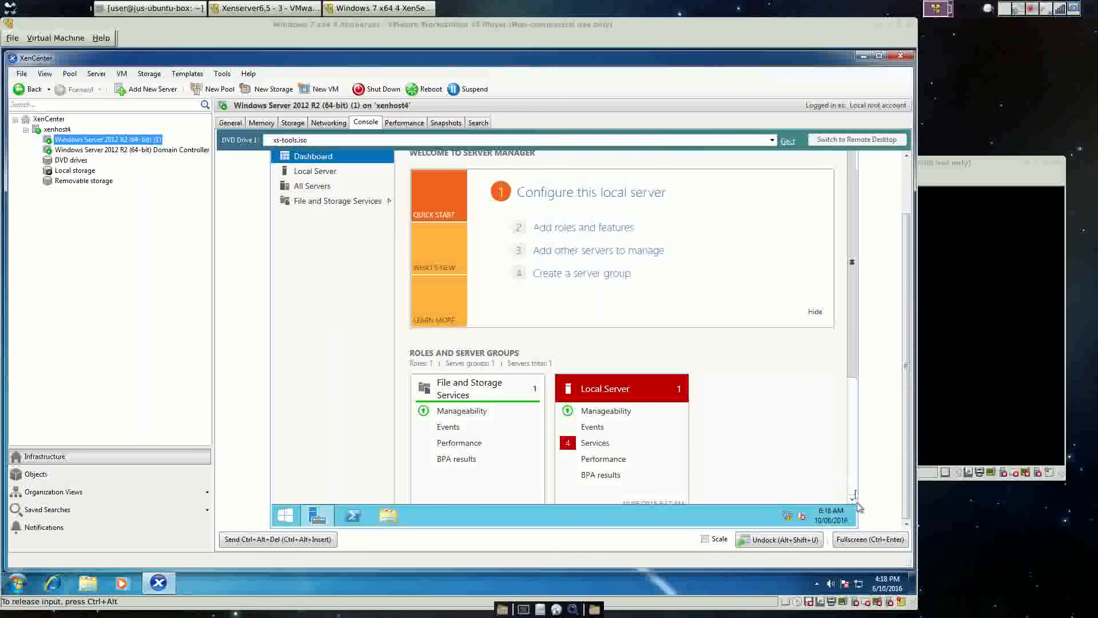
pyautogui.moveTo(858, 503)
pyautogui.click(834, 363)
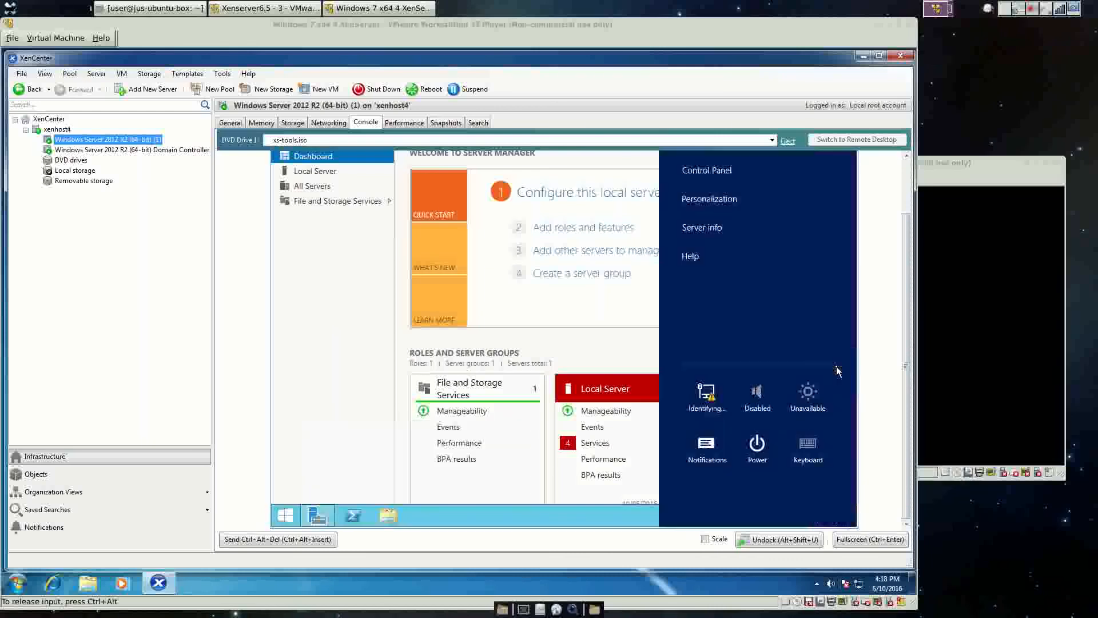
pyautogui.click(757, 445)
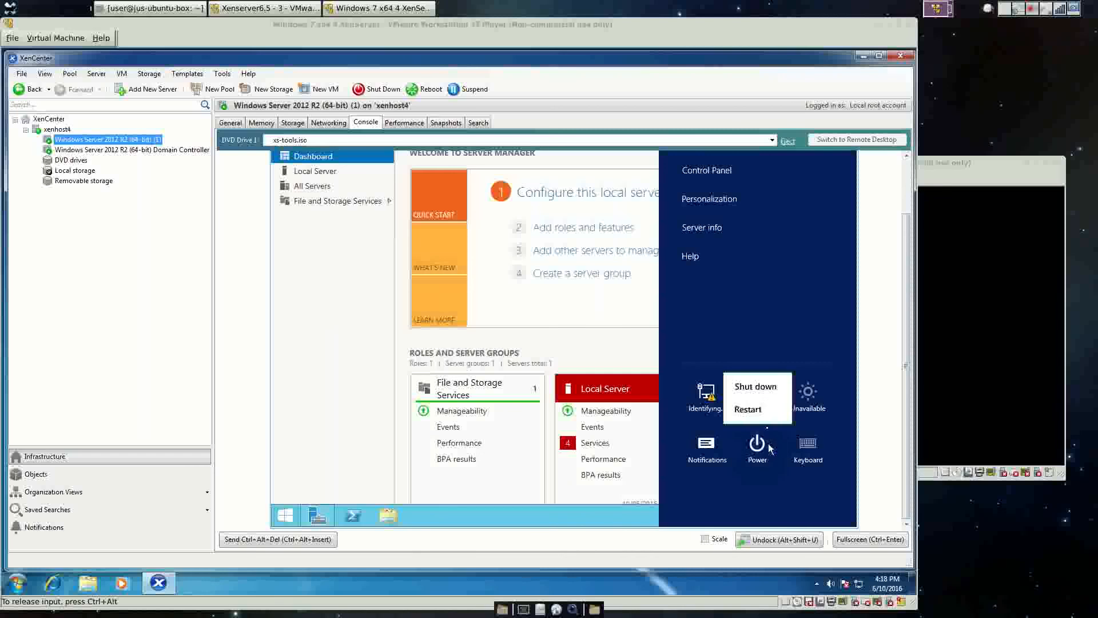
pyautogui.click(761, 389)
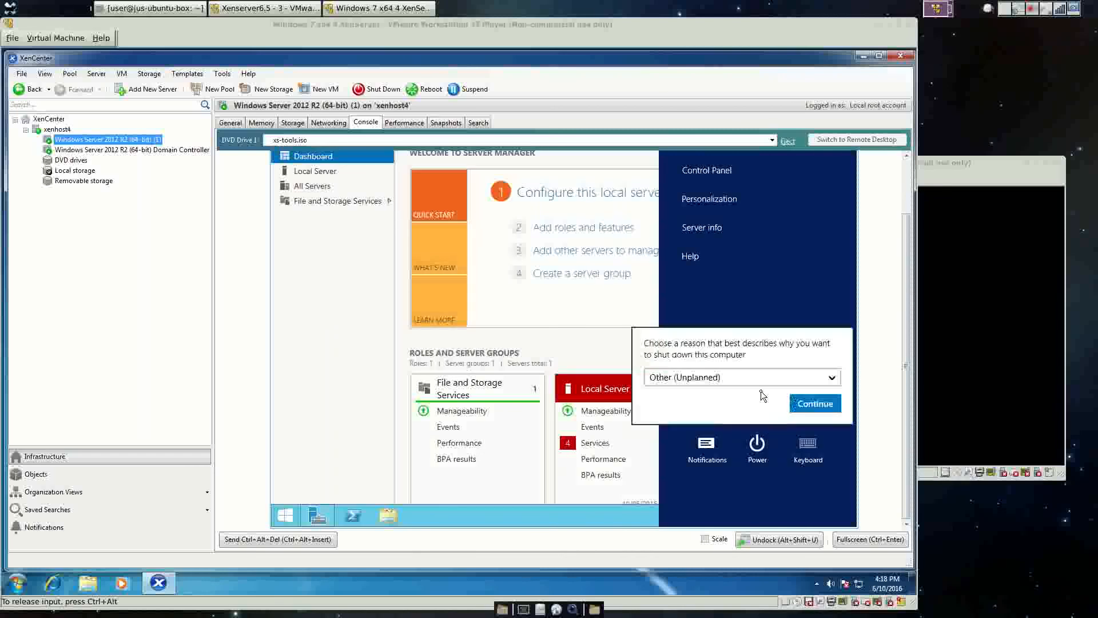
pyautogui.click(815, 404)
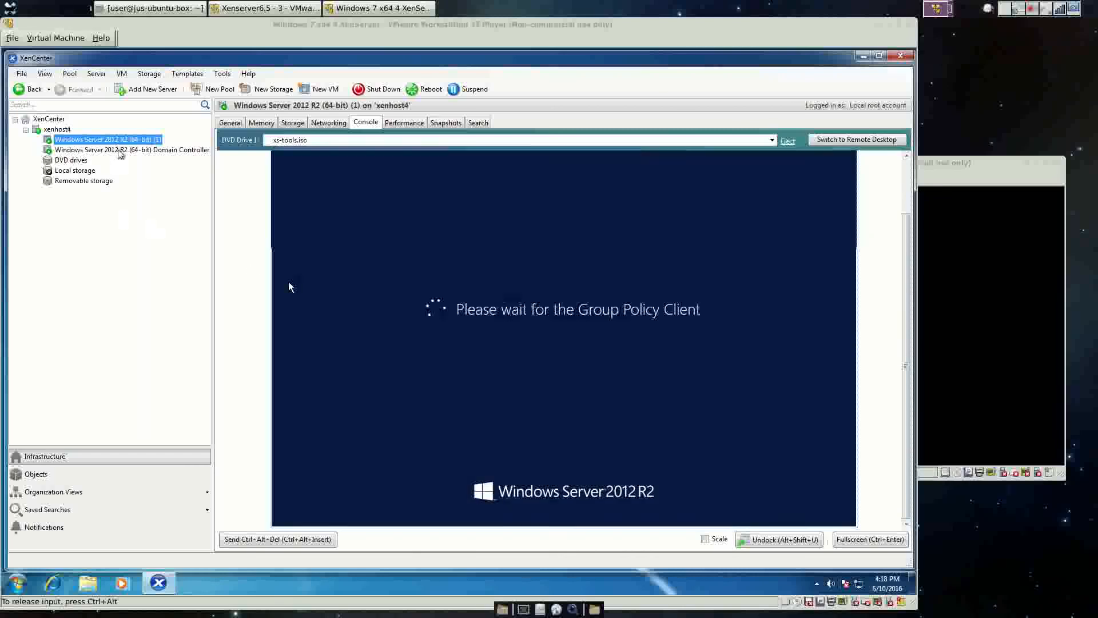
# Sign in to the Domain Controller as domain administrator, then confirm the (1) VM is shut down.
pyautogui.click(119, 151)
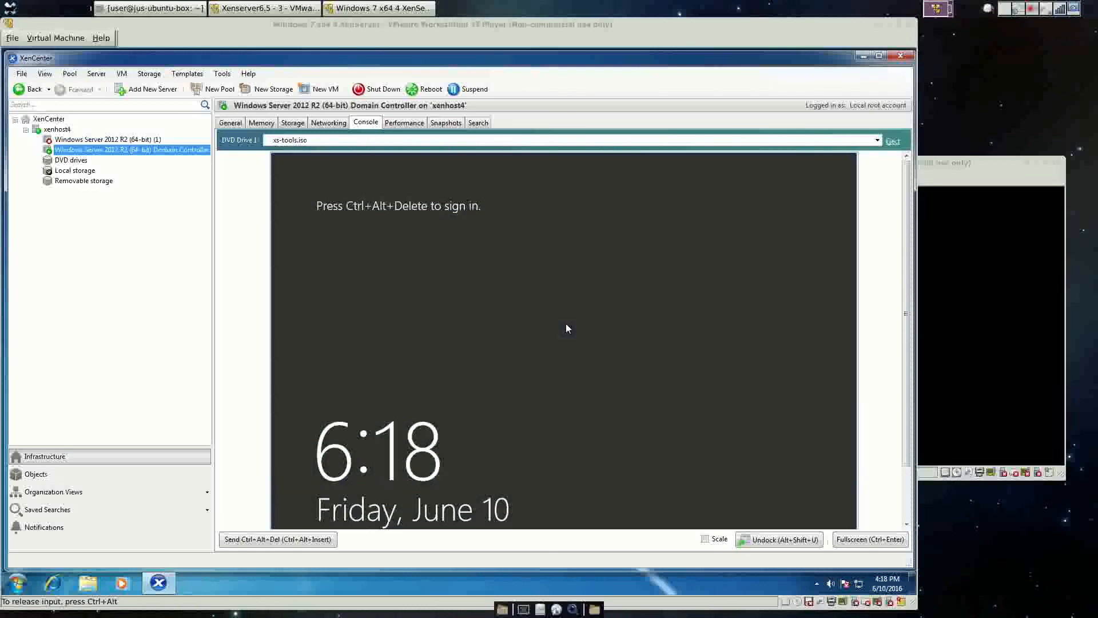
pyautogui.click(122, 73)
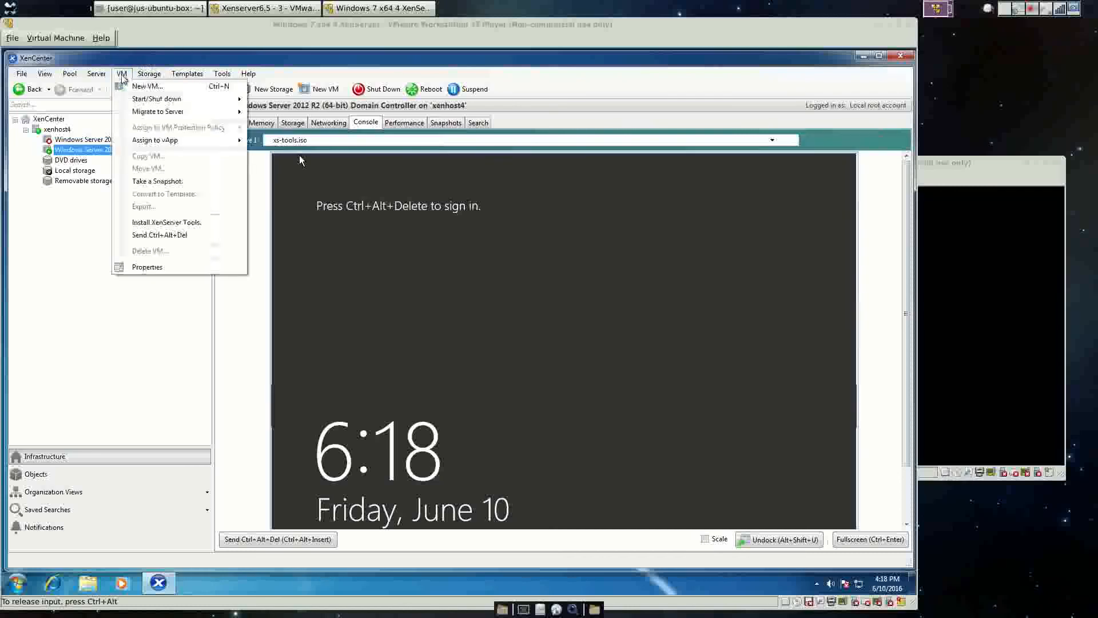
pyautogui.click(152, 235)
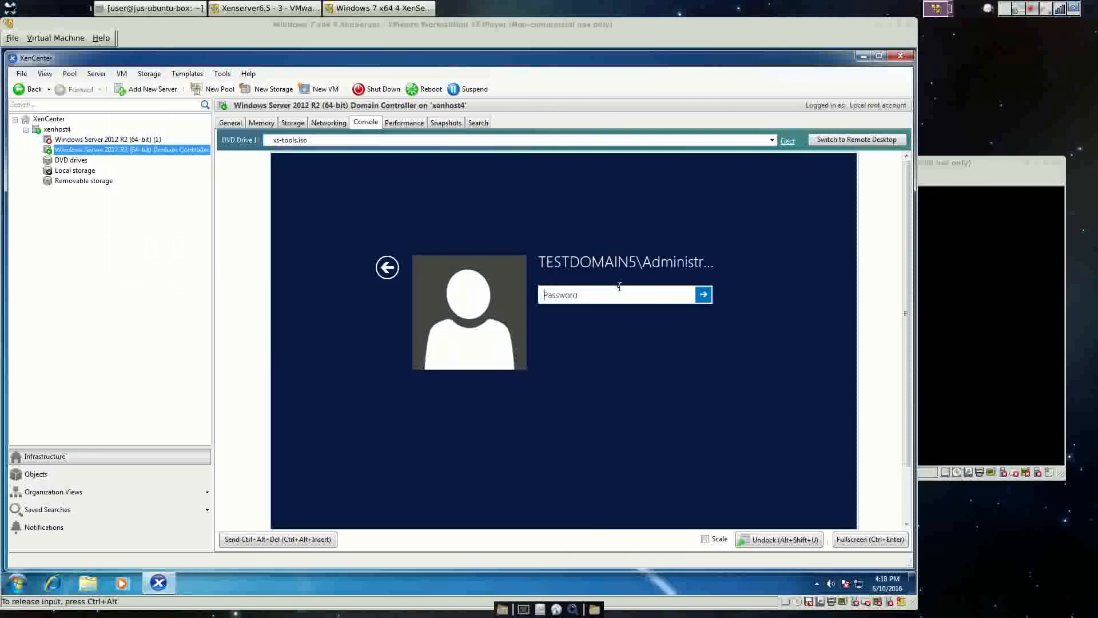
pyautogui.write('P@ssw0r')
pyautogui.press('Return')
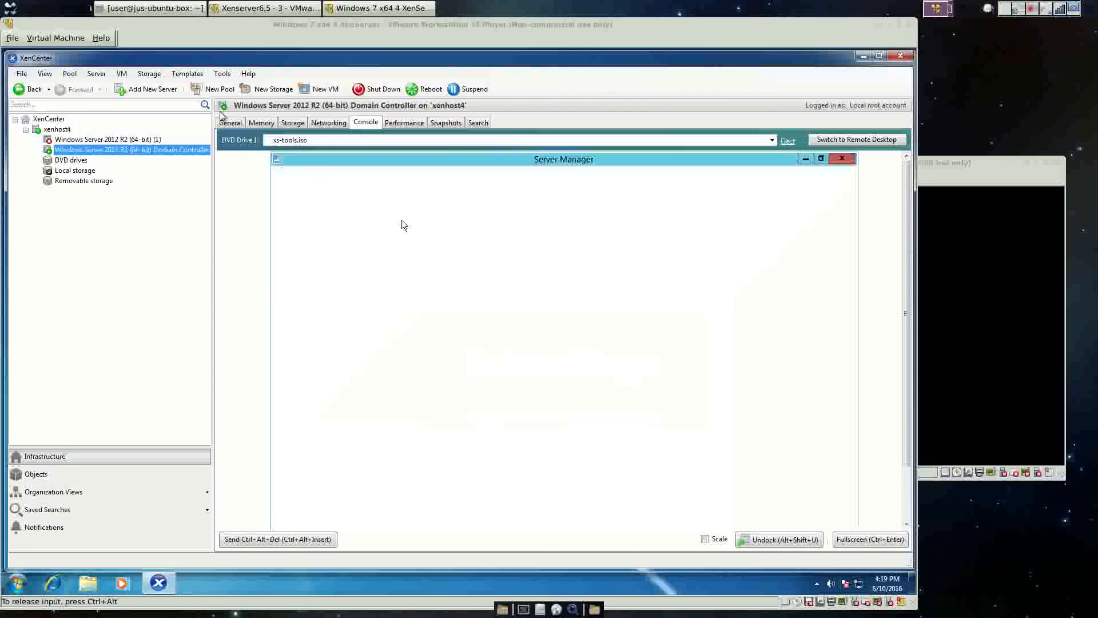
pyautogui.click(138, 141)
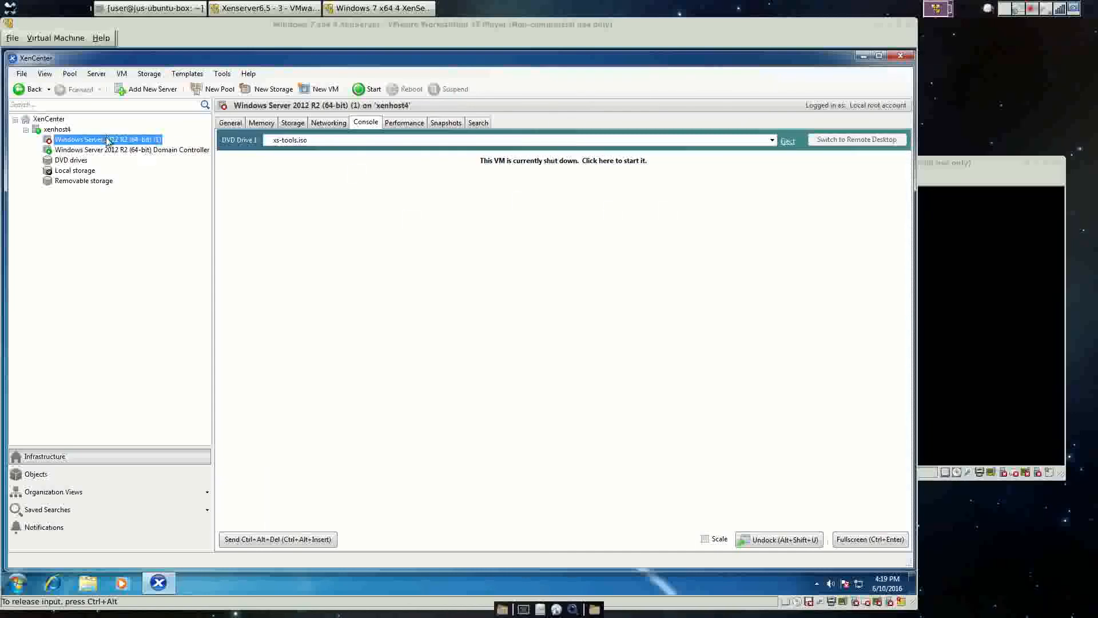
# Fast-clone the shut-down (1) VM and rename the copy to Windows Server 2012 R2 (64-bit) (2).
pyautogui.rightClick(79, 140)
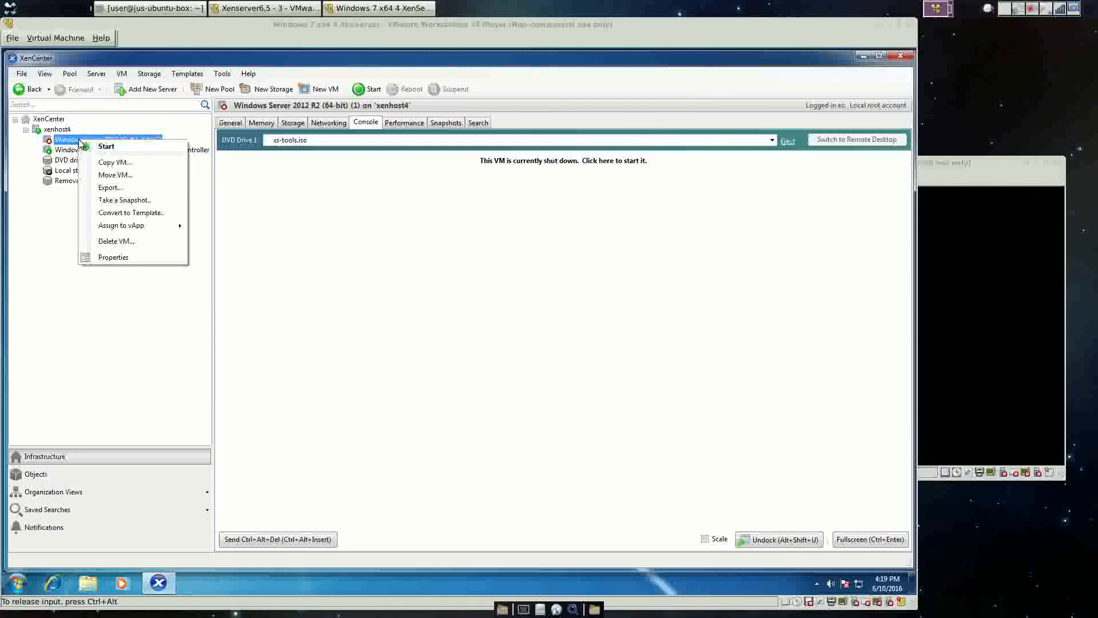
pyautogui.click(115, 162)
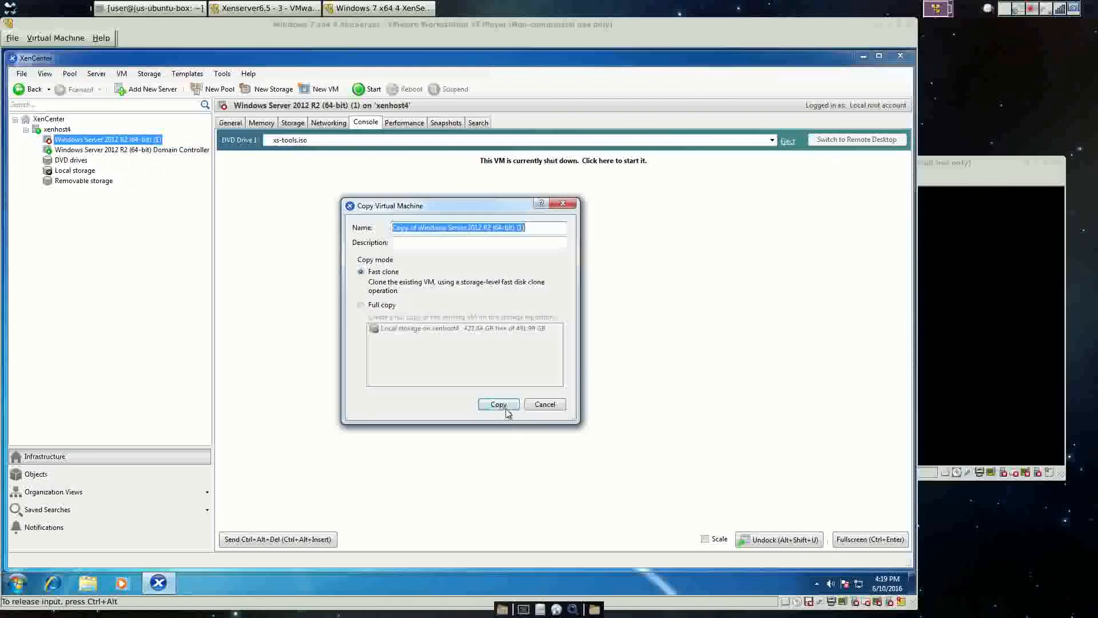
pyautogui.click(504, 406)
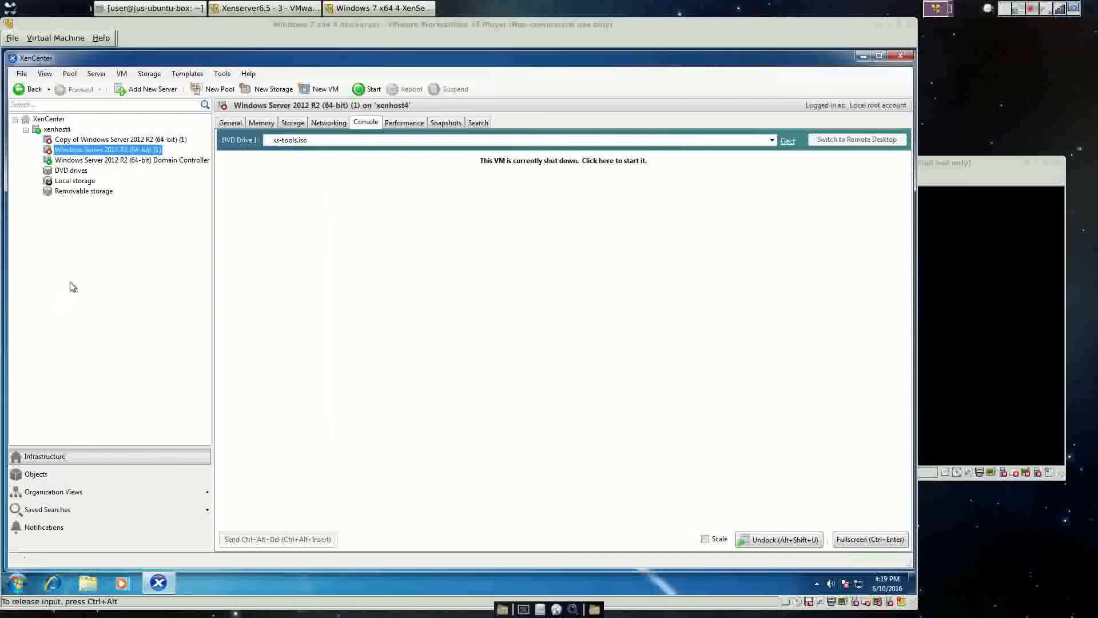
pyautogui.rightClick(83, 140)
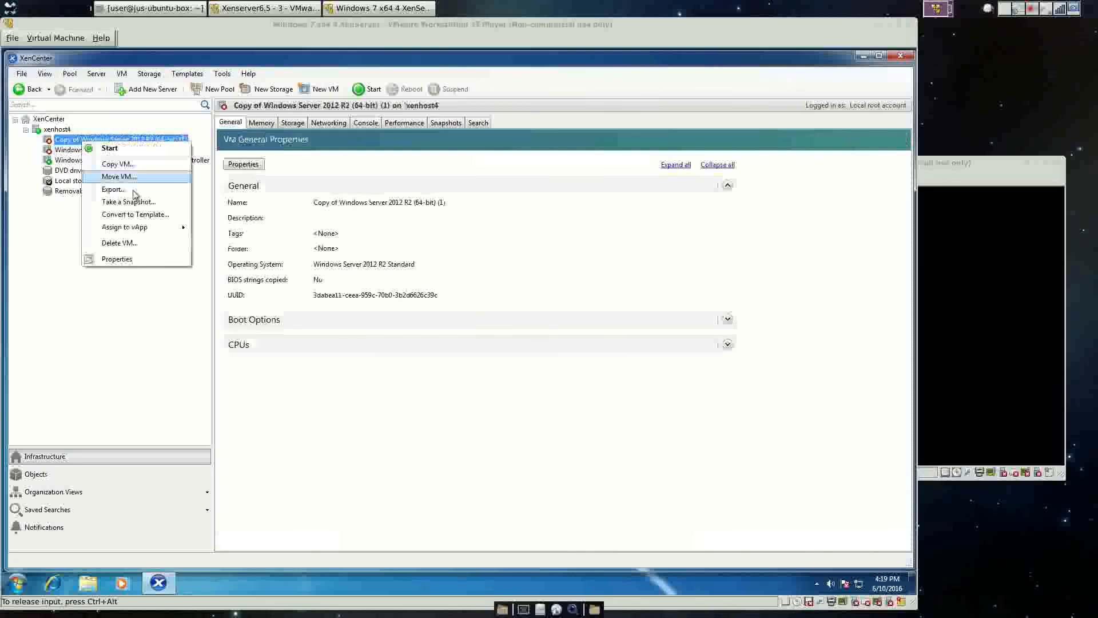
pyautogui.click(130, 259)
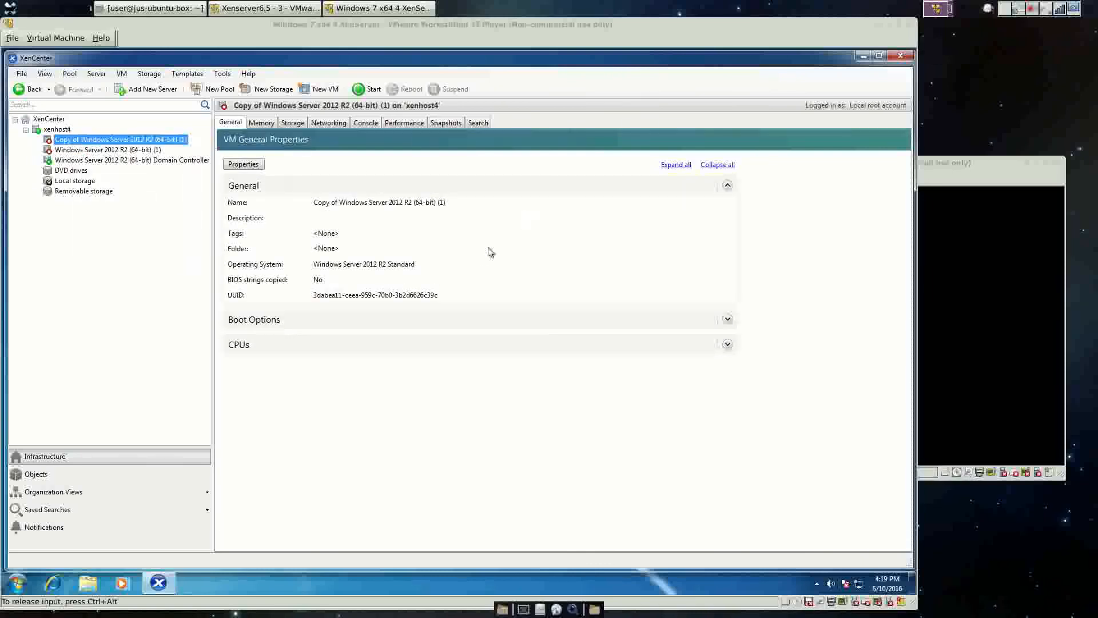
pyautogui.click(526, 229)
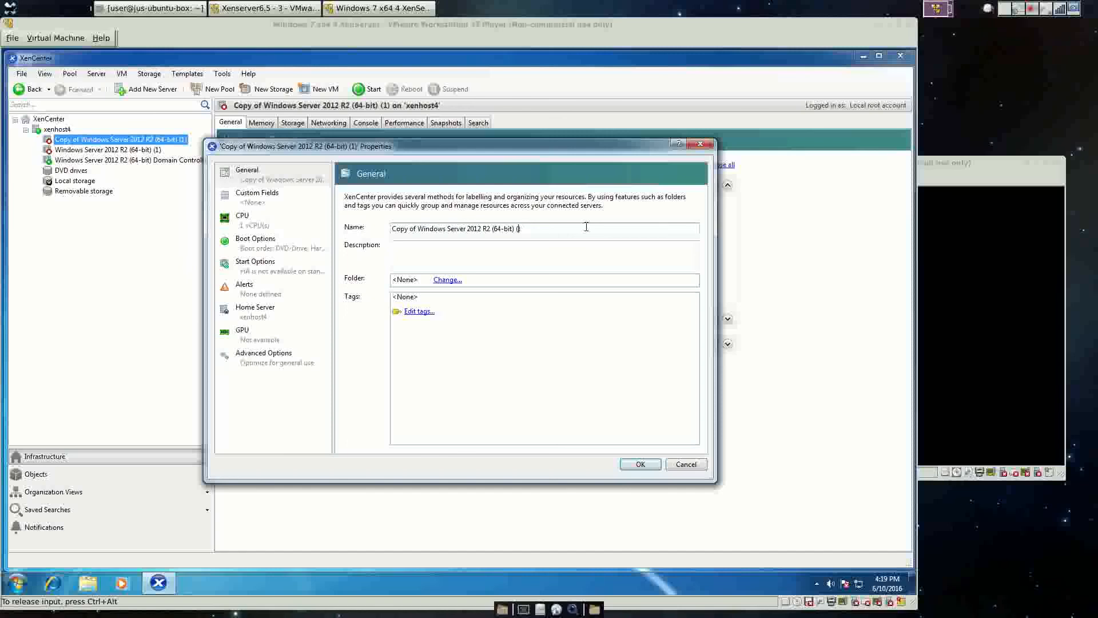
pyautogui.write('2')
pyautogui.press('BackSpace')
pyautogui.press('BackSpace')
pyautogui.press('BackSpace')
pyautogui.press('BackSpace')
pyautogui.press('BackSpace')
pyautogui.press('BackSpace')
pyautogui.press('BackSpace')
pyautogui.press('BackSpace')
pyautogui.click(640, 464)
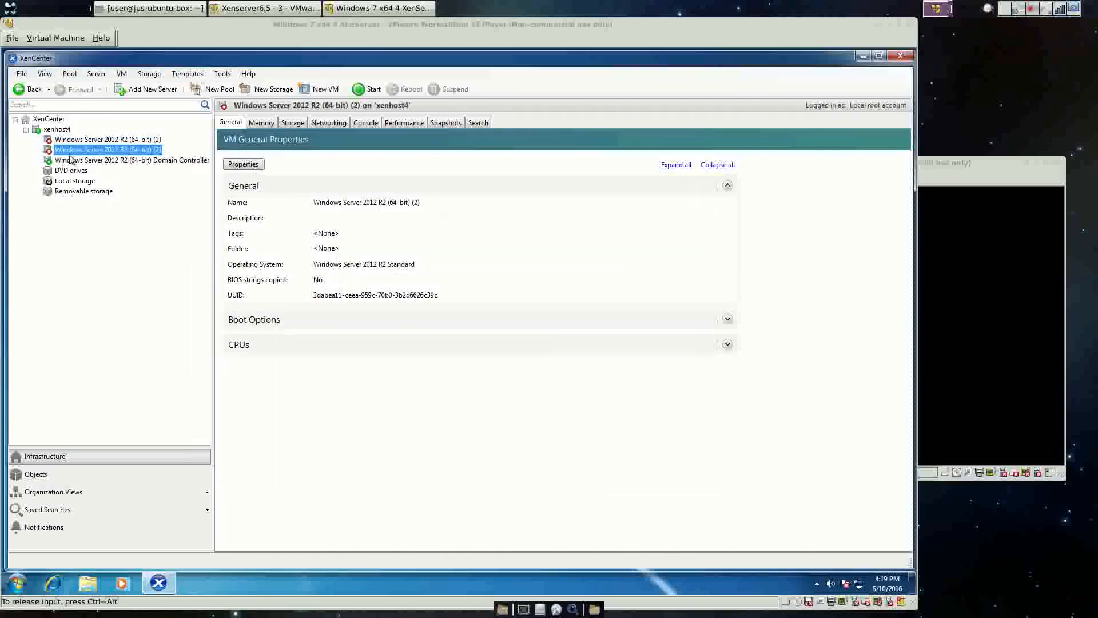
# Start the Windows Server 2012 R2 (64-bit) (1) VM.
pyautogui.click(106, 139)
pyautogui.rightClick(108, 139)
pyautogui.click(135, 145)
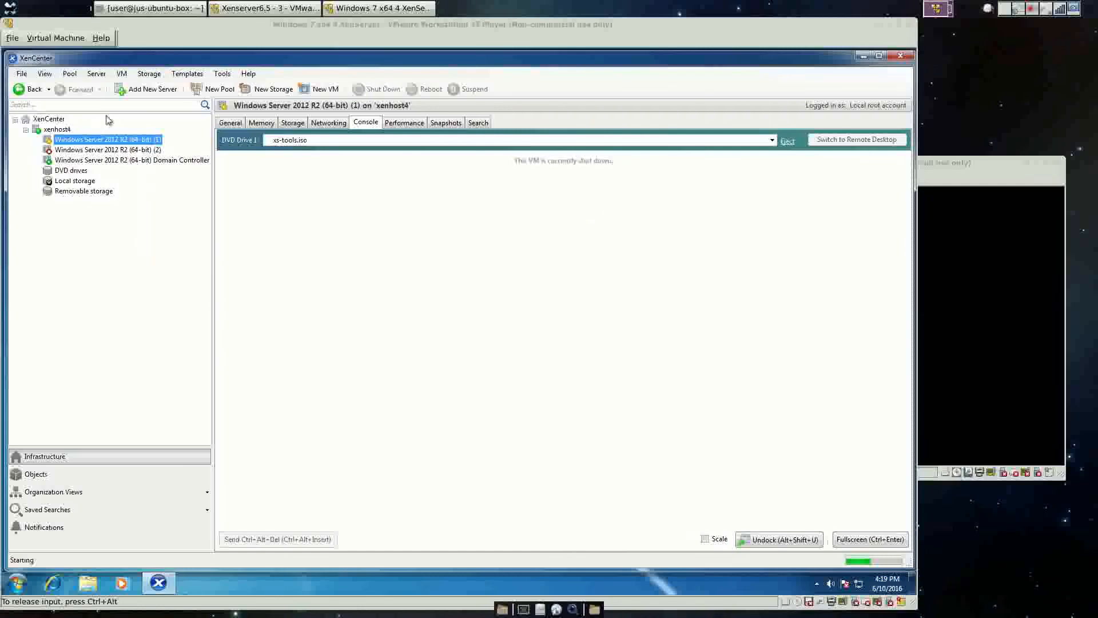
# Close the Domain Controller's completed XenServer Tools installer, then view the (1) VM at its lock screen.
pyautogui.click(90, 160)
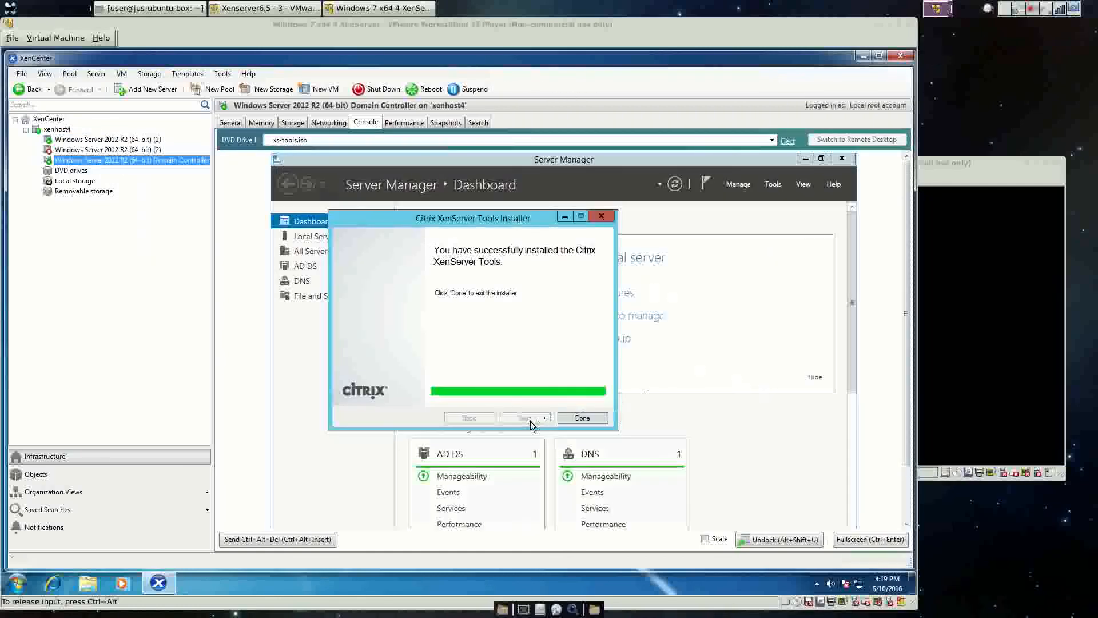
pyautogui.click(564, 416)
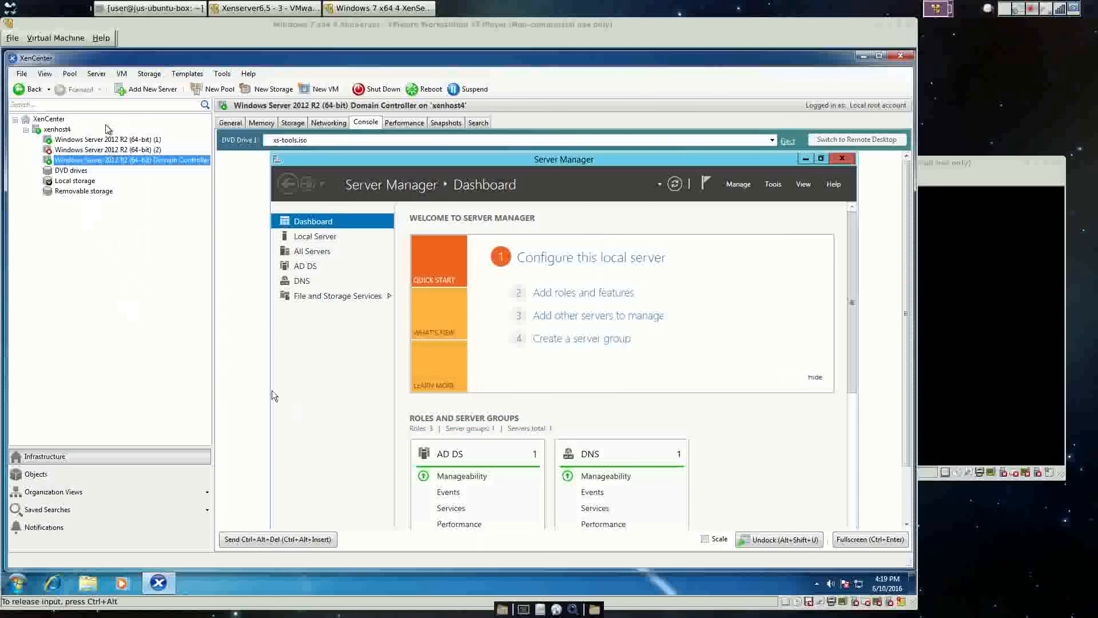
pyautogui.click(100, 140)
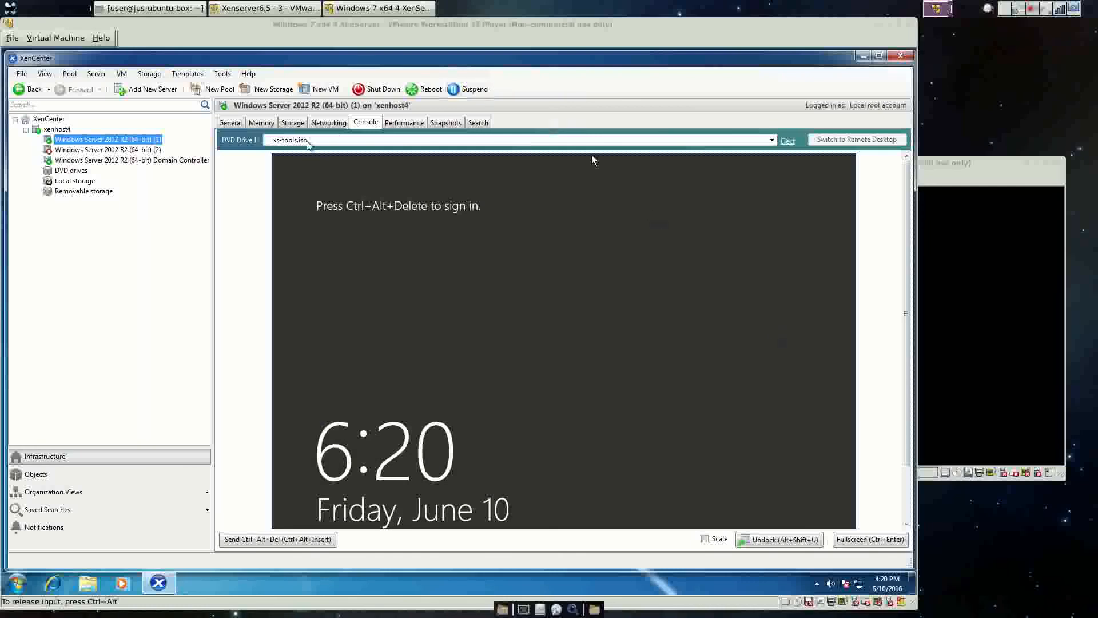
# Sign in to the (1) VM as Administrator, retrying after an incorrect password.
pyautogui.click(121, 73)
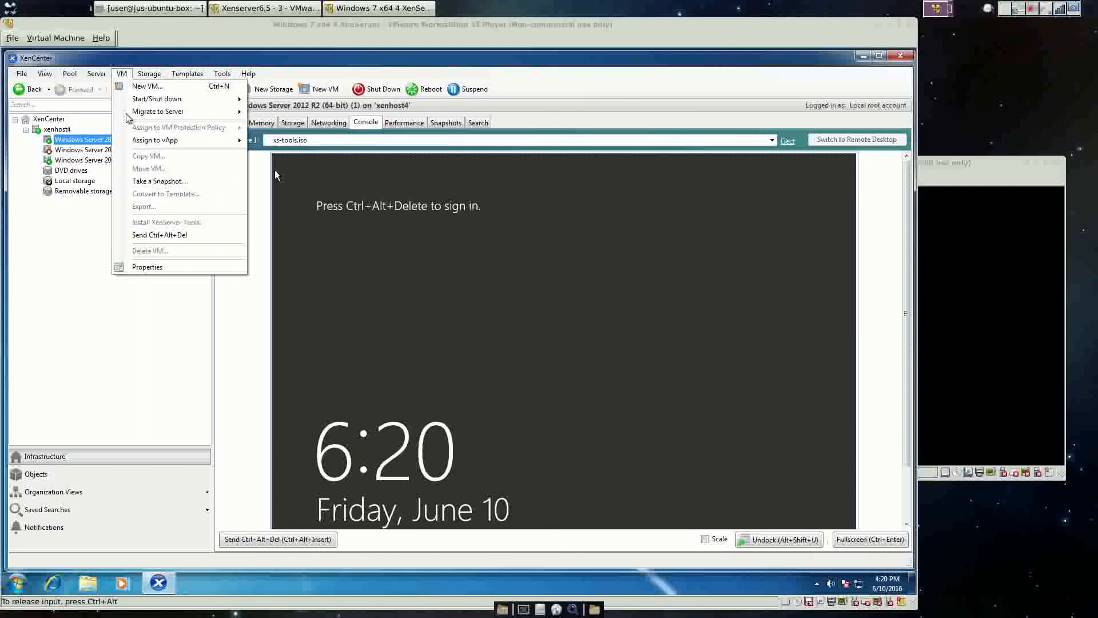
pyautogui.click(159, 235)
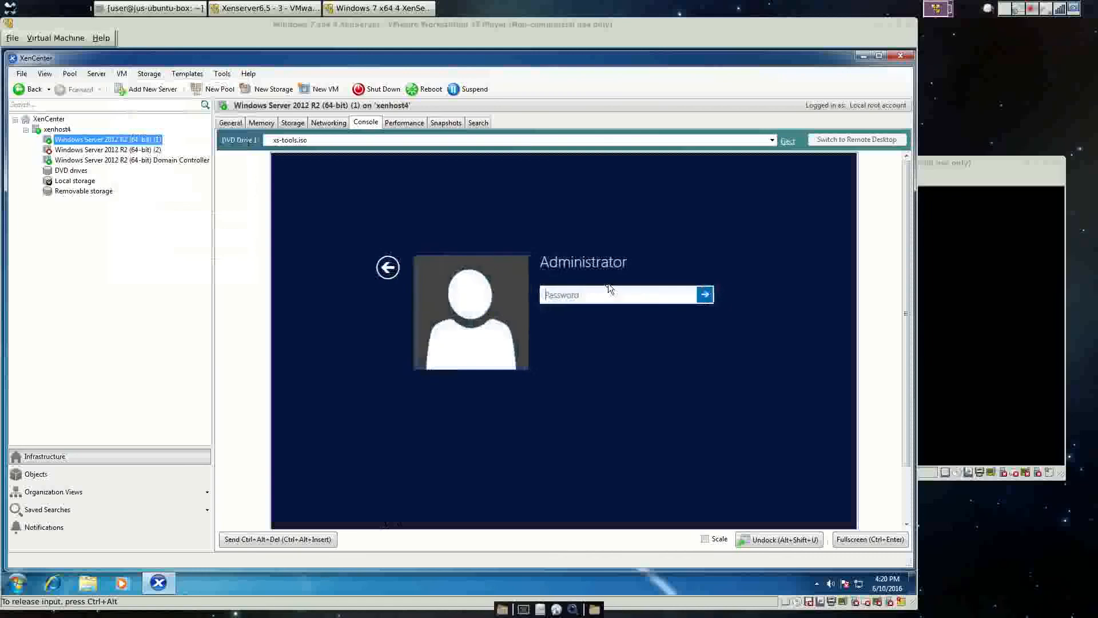
pyautogui.write('•')
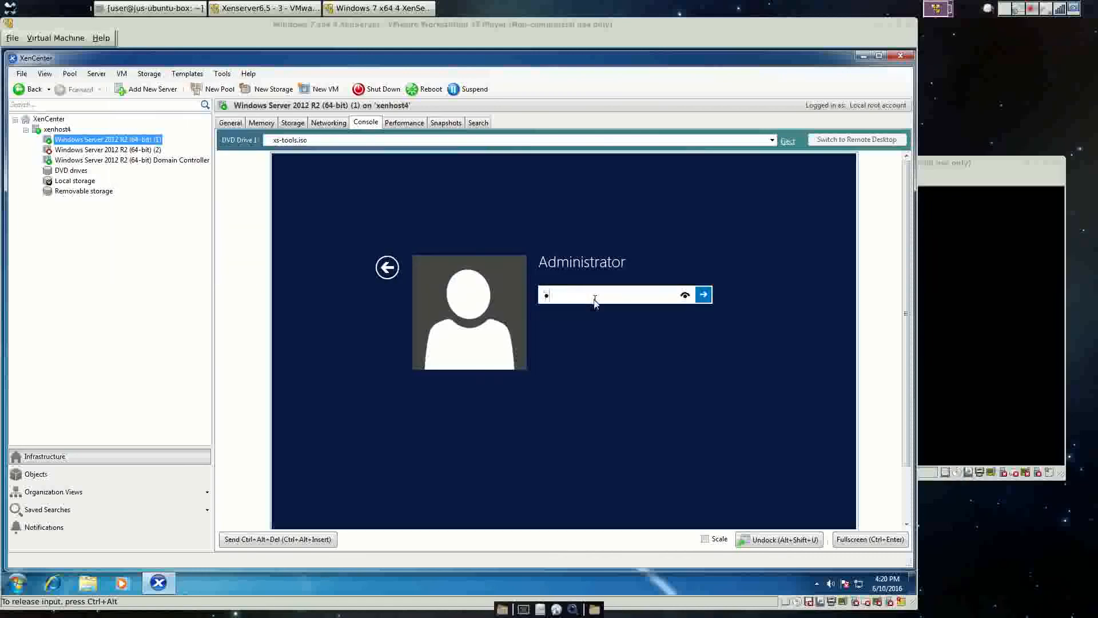
pyautogui.write('••••••')
pyautogui.press('Return')
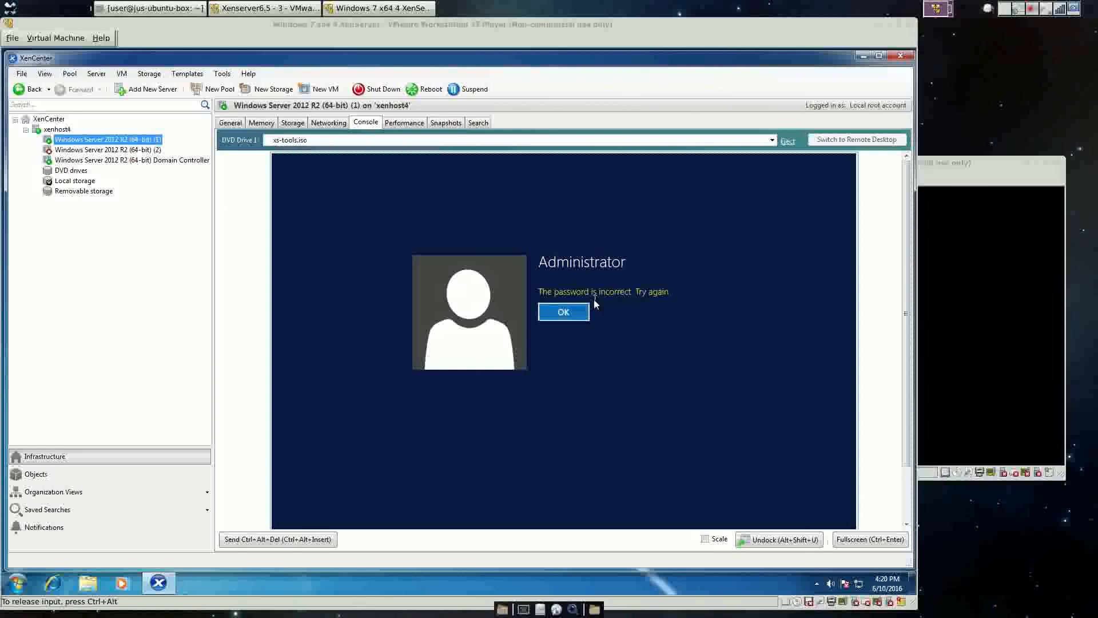
pyautogui.click(554, 316)
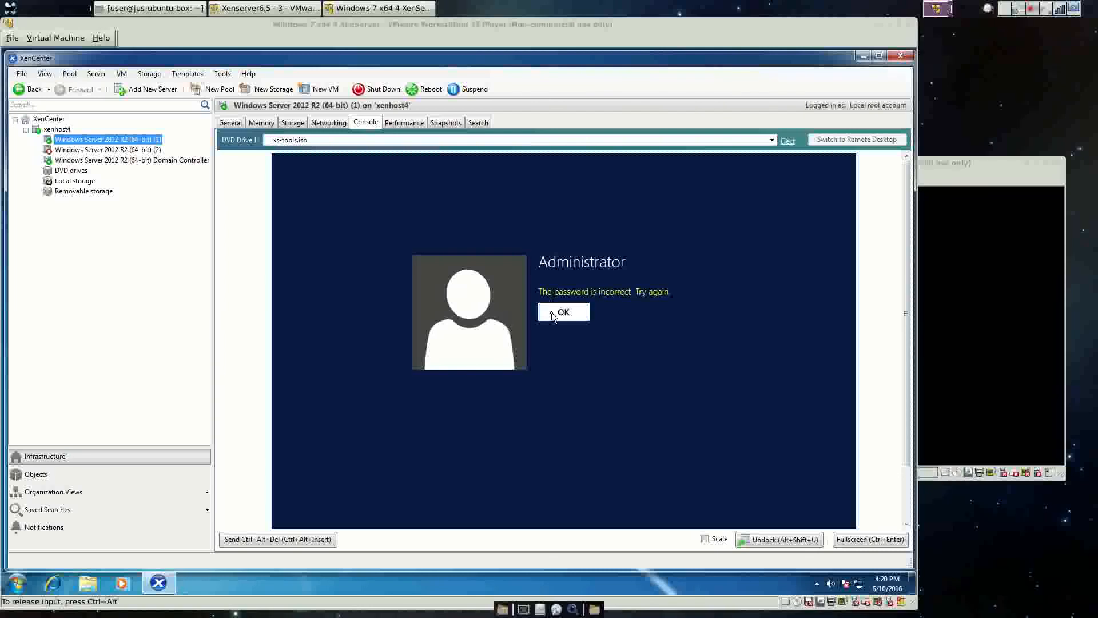
pyautogui.write('•')
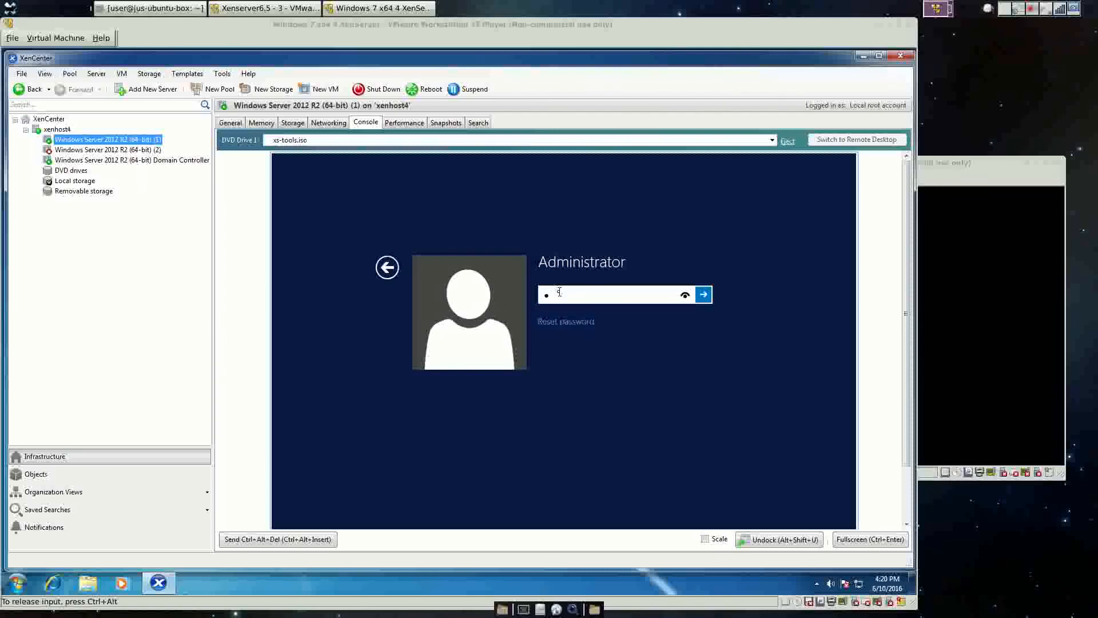
pyautogui.write('••••••')
pyautogui.press('Return')
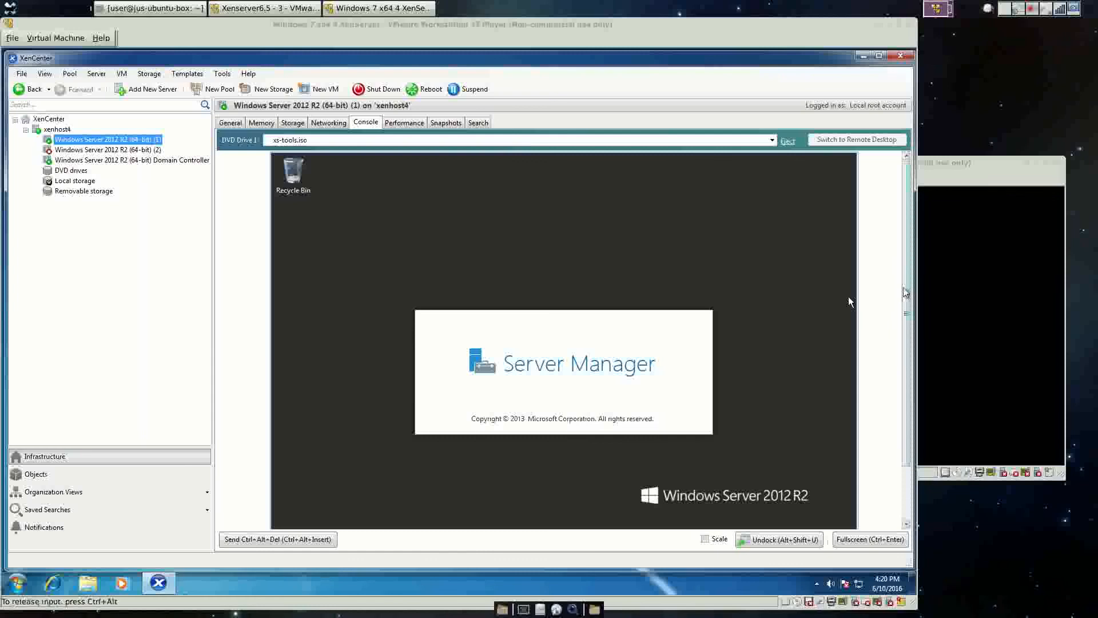
# Open Control Panel from the Start context menu and show all items as small icons.
pyautogui.moveTo(906, 290); pyautogui.dragTo(912, 464)
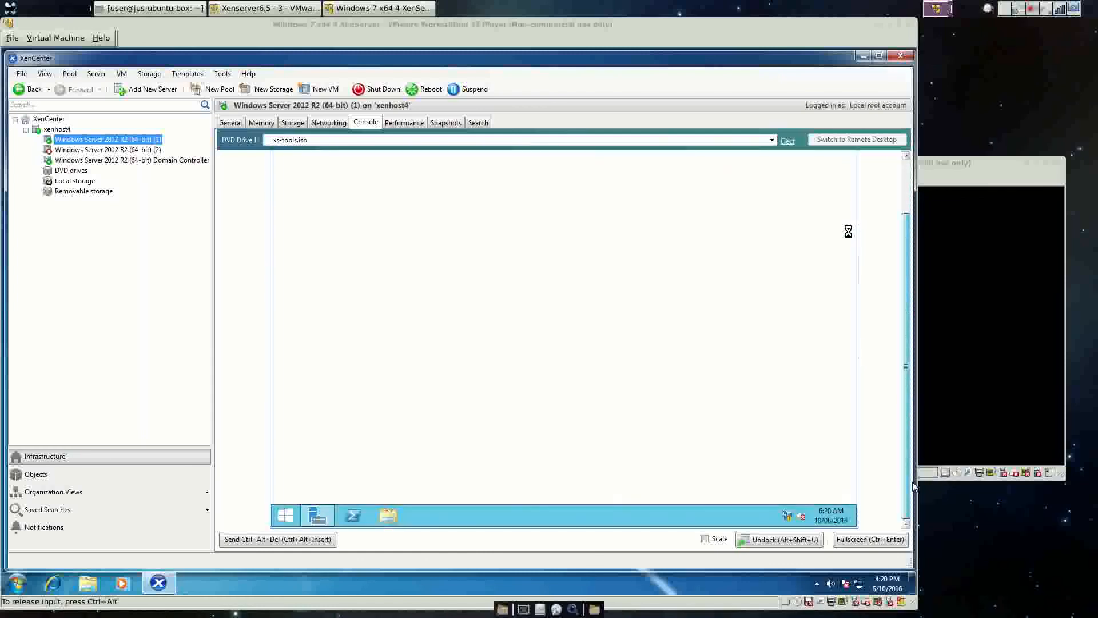
pyautogui.rightClick(291, 509)
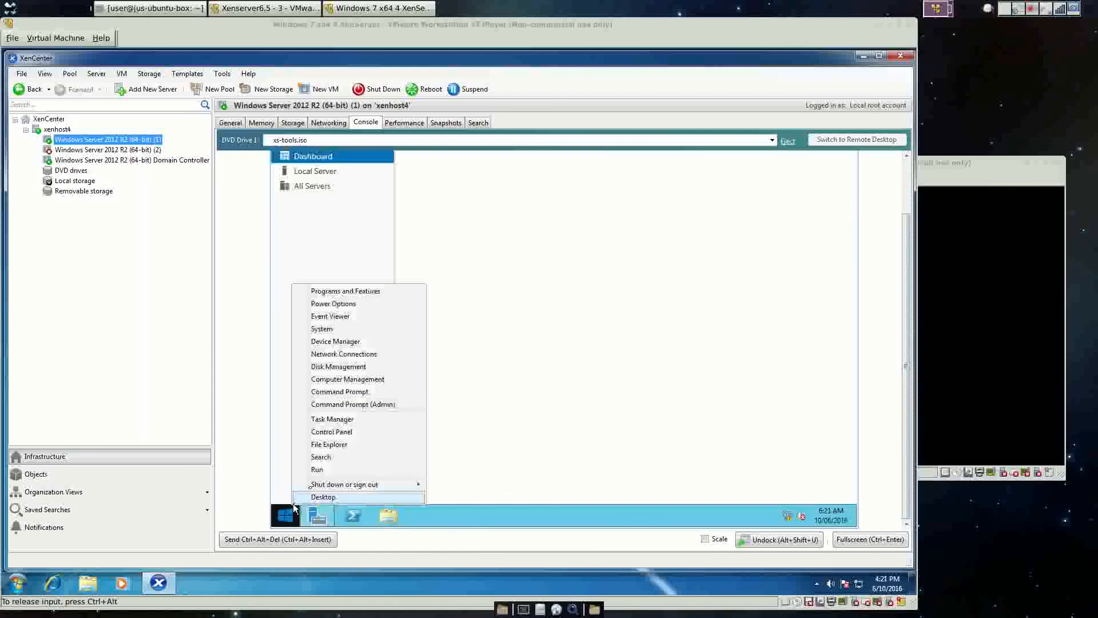
pyautogui.click(335, 433)
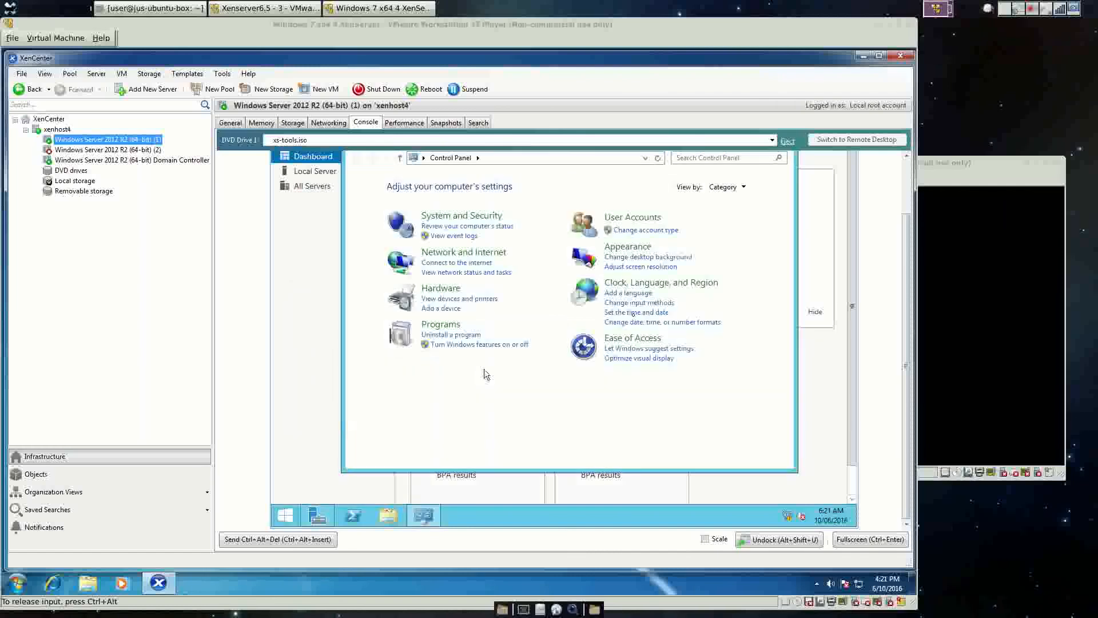
pyautogui.click(727, 188)
# Open the Computer Name change dialog through Control Panel's System and advanced system properties.
pyautogui.click(727, 226)
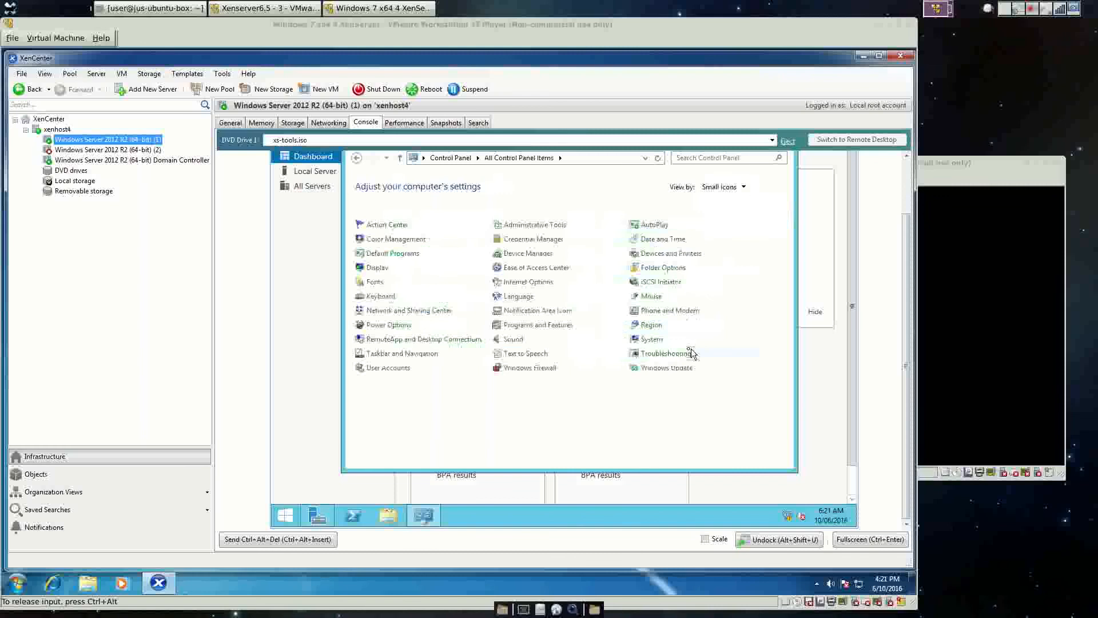
pyautogui.click(663, 339)
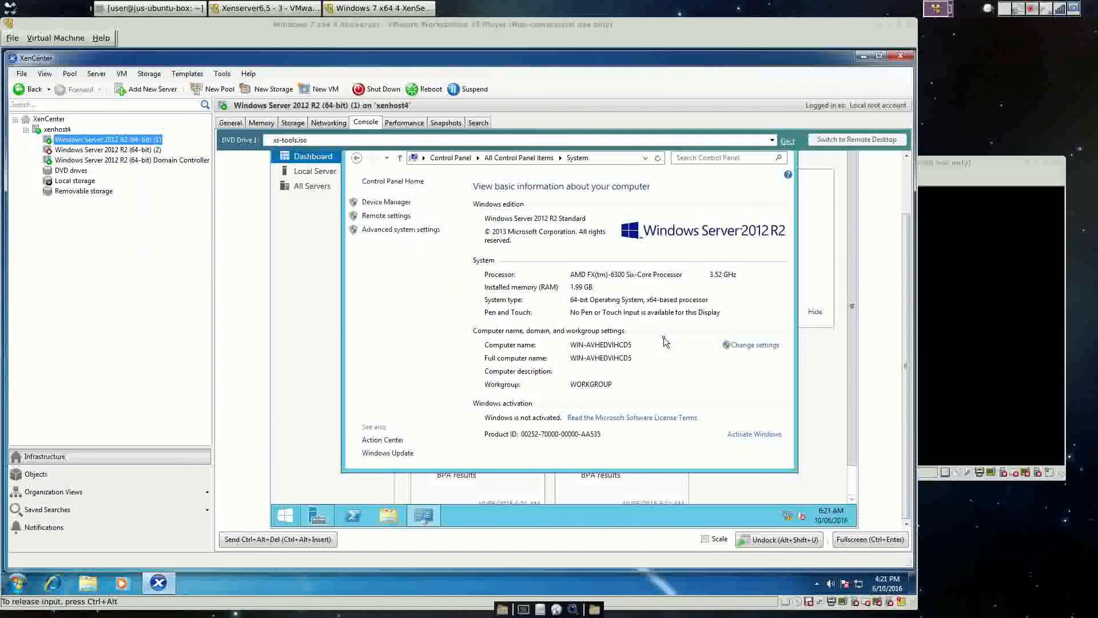
pyautogui.click(383, 233)
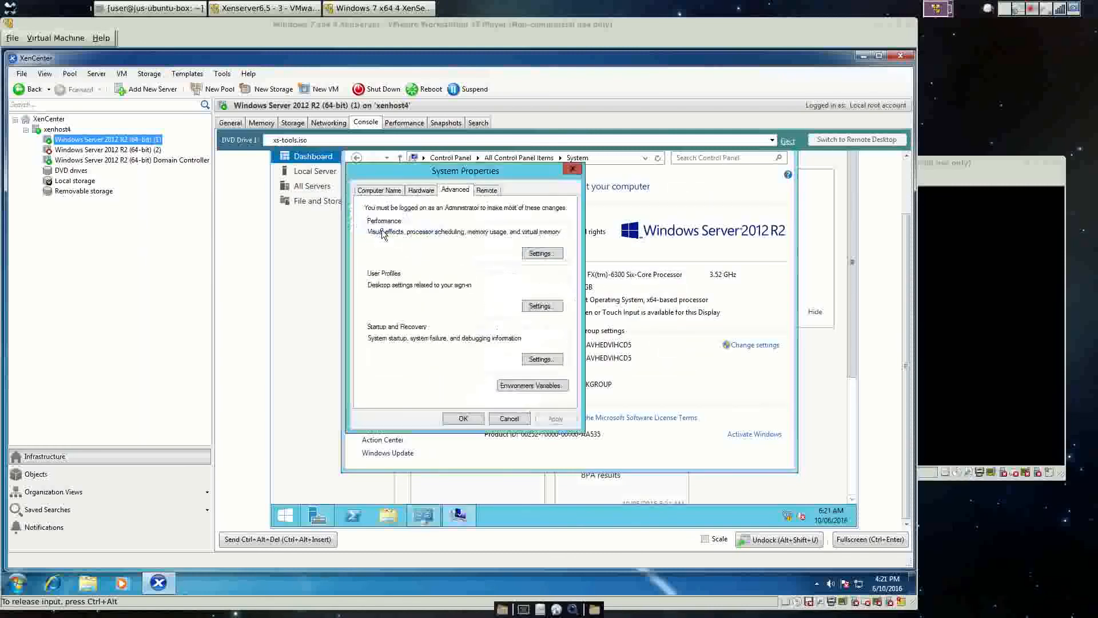
pyautogui.click(379, 190)
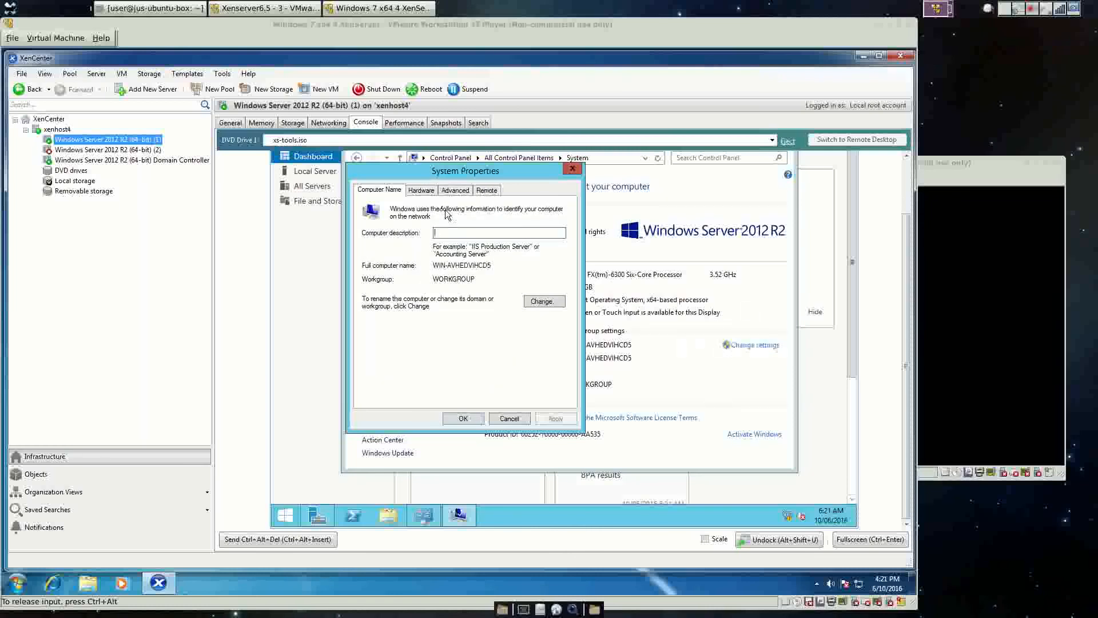
pyautogui.click(542, 302)
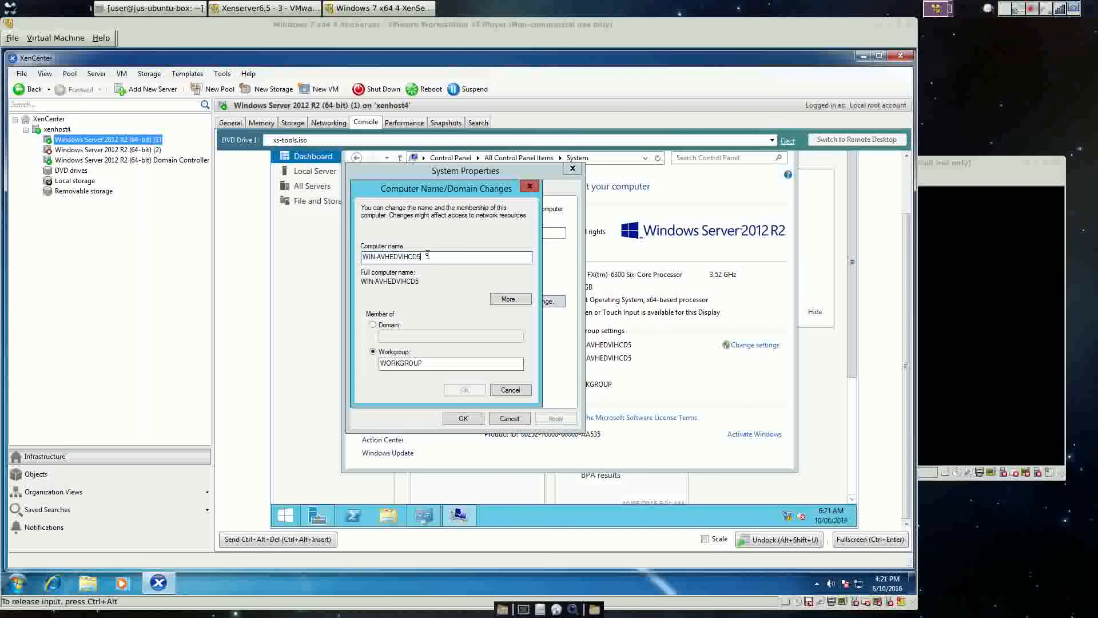
# Set the computer name to WINSERVER-1 in WORKGROUP and restart the VM to apply it.
pyautogui.write('WI')
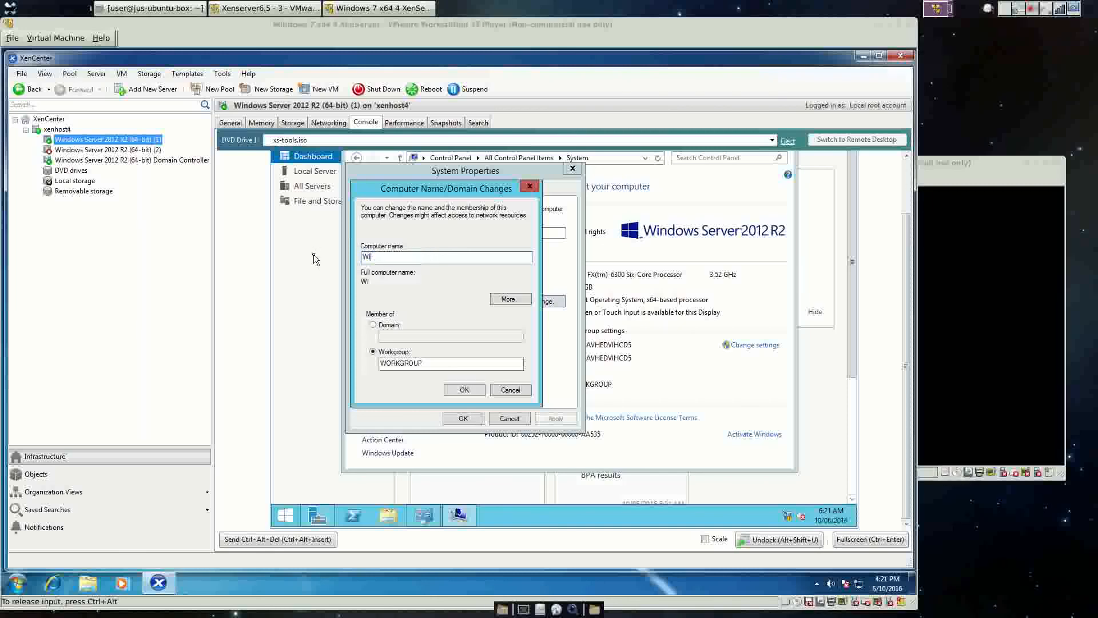
pyautogui.write('NSERVER-1')
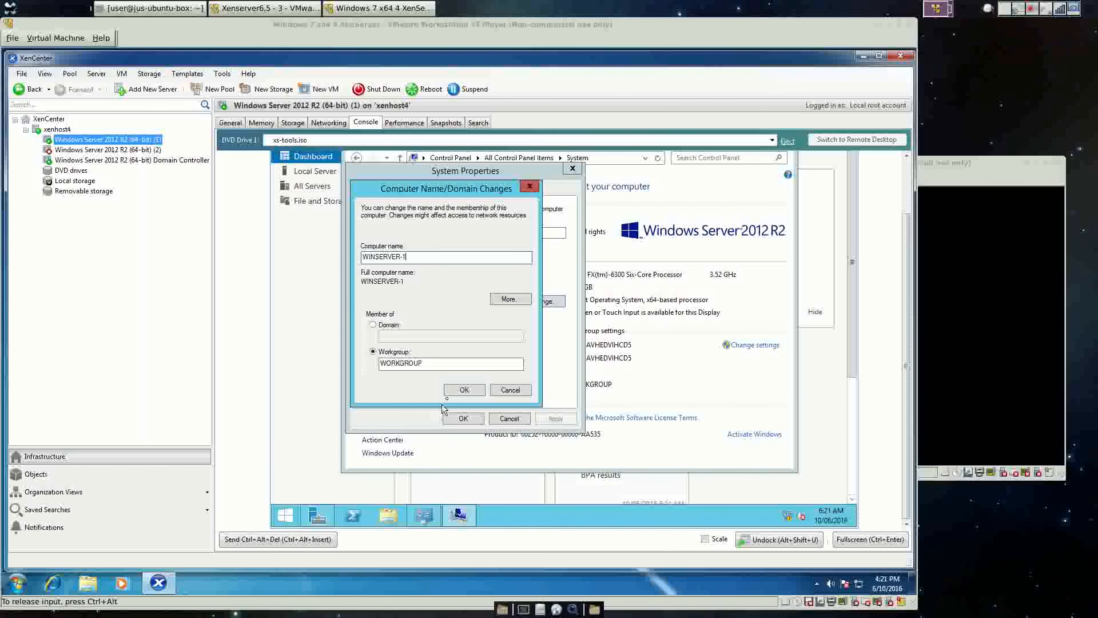
pyautogui.click(374, 324)
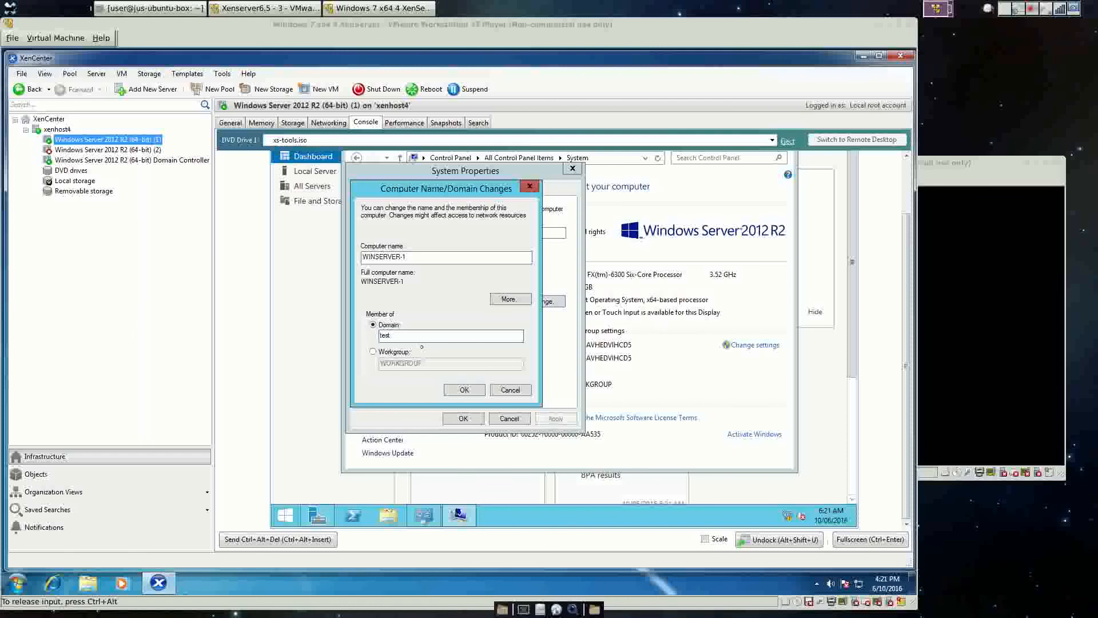
pyautogui.press('BackSpace')
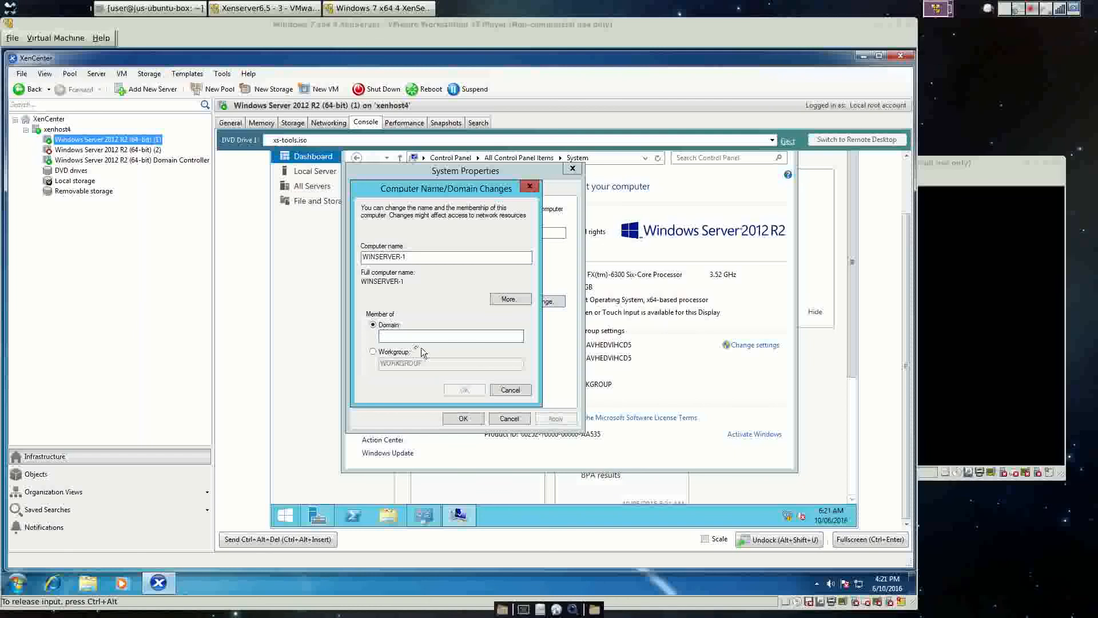
pyautogui.click(373, 351)
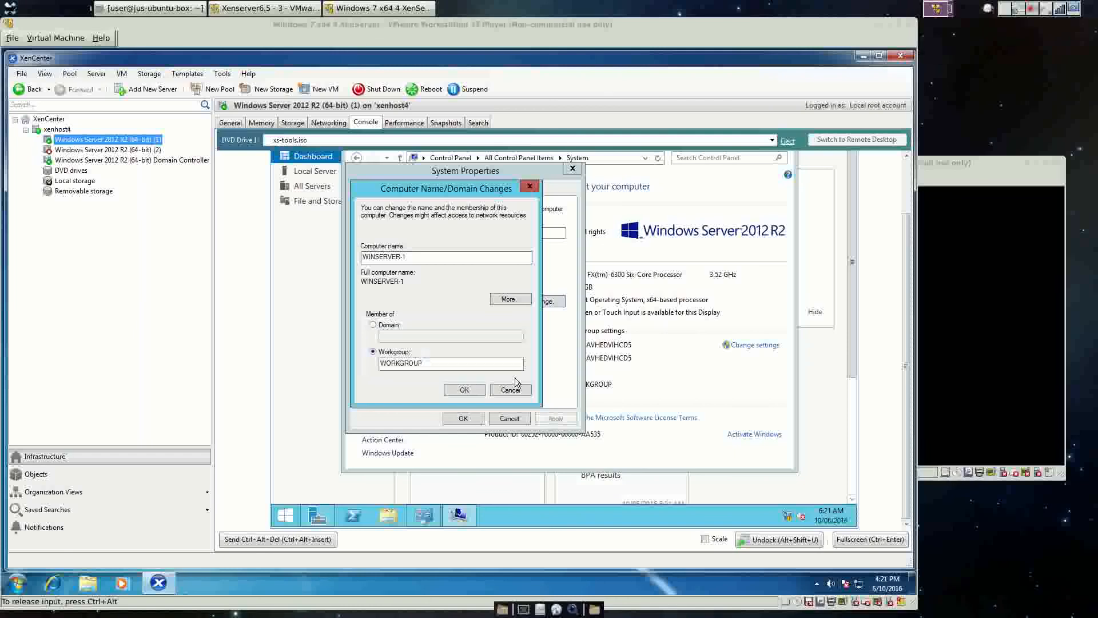
pyautogui.click(464, 390)
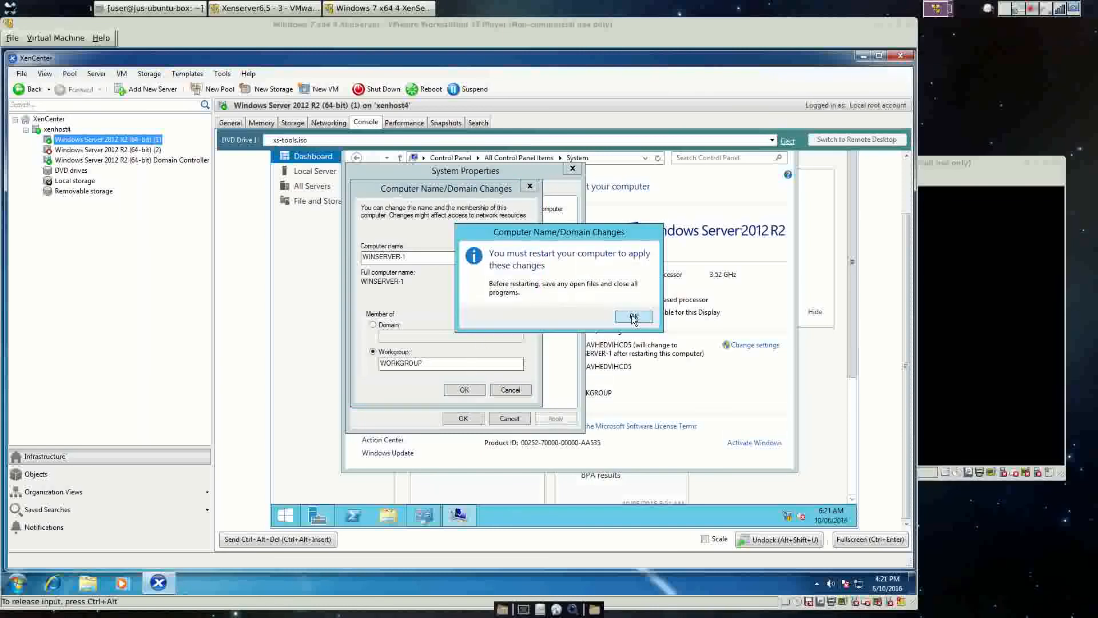
pyautogui.click(634, 317)
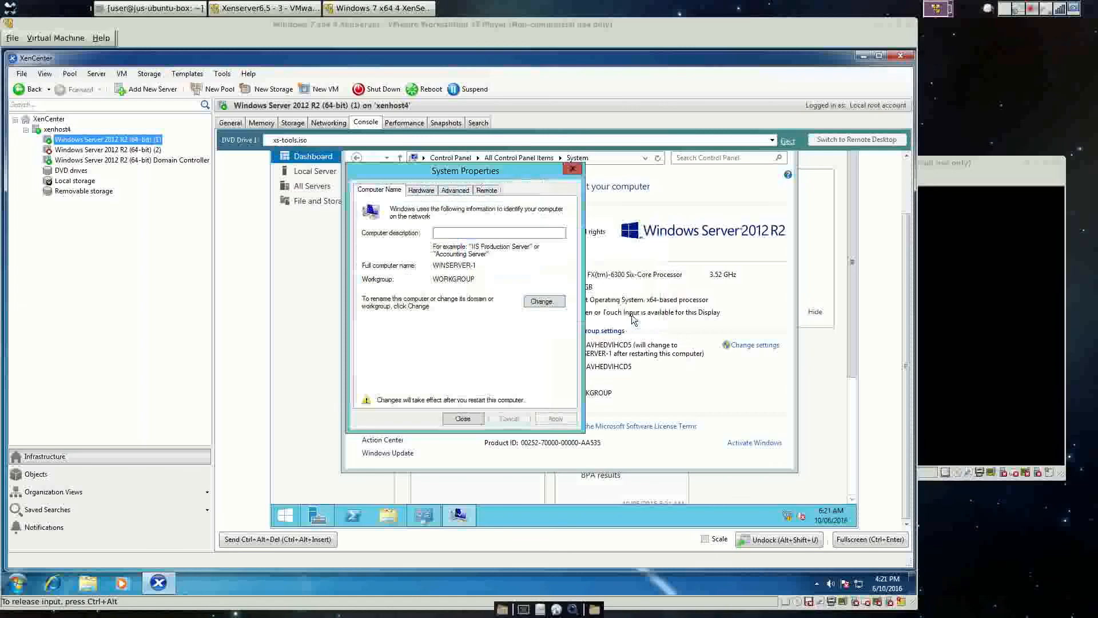
pyautogui.click(461, 419)
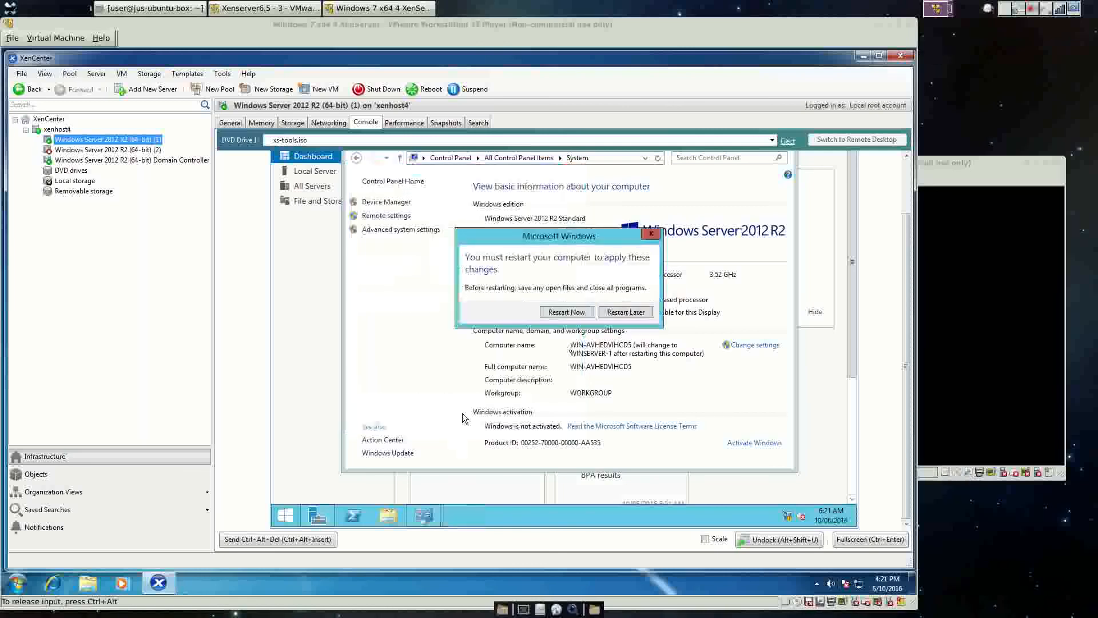
pyautogui.click(592, 317)
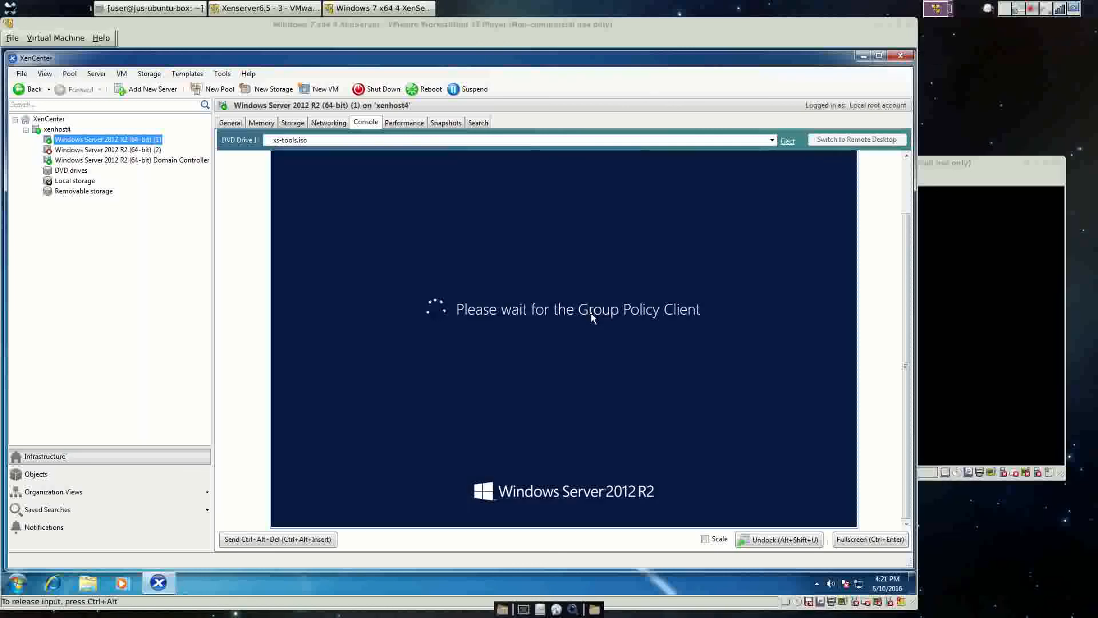
# Settle the resource tree selection on VM (1) alone after toggling VMs (2) and (3).
pyautogui.keyDown('ctrl'); pyautogui.click(71, 150); pyautogui.keyUp('ctrl')
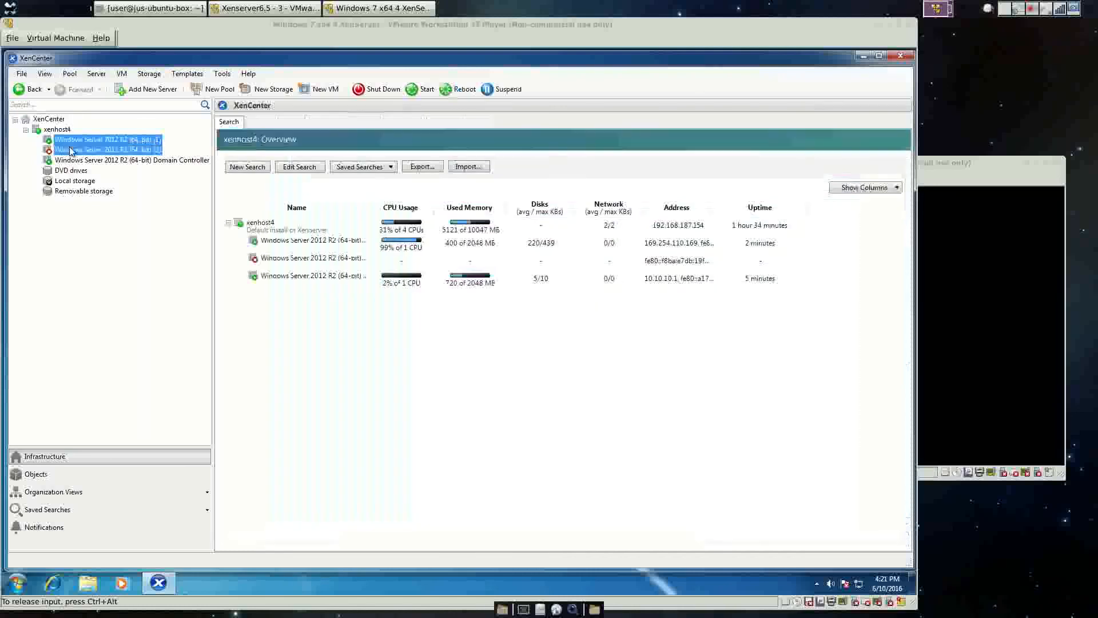
pyautogui.click(132, 141)
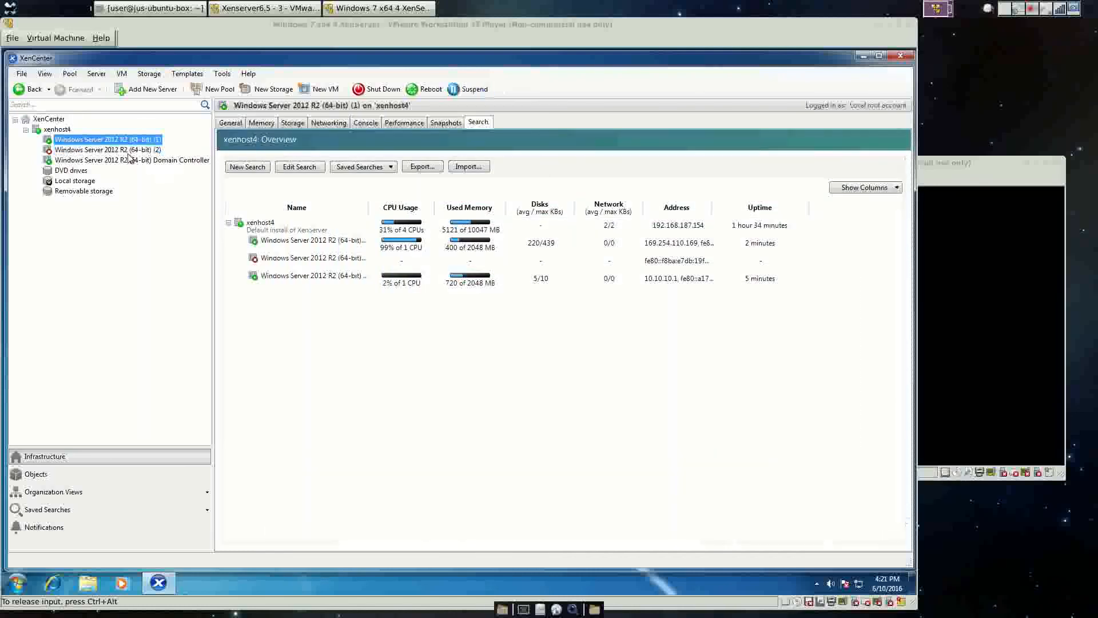
pyautogui.keyDown('ctrl'); pyautogui.click(131, 151); pyautogui.keyUp('ctrl')
pyautogui.click(133, 142)
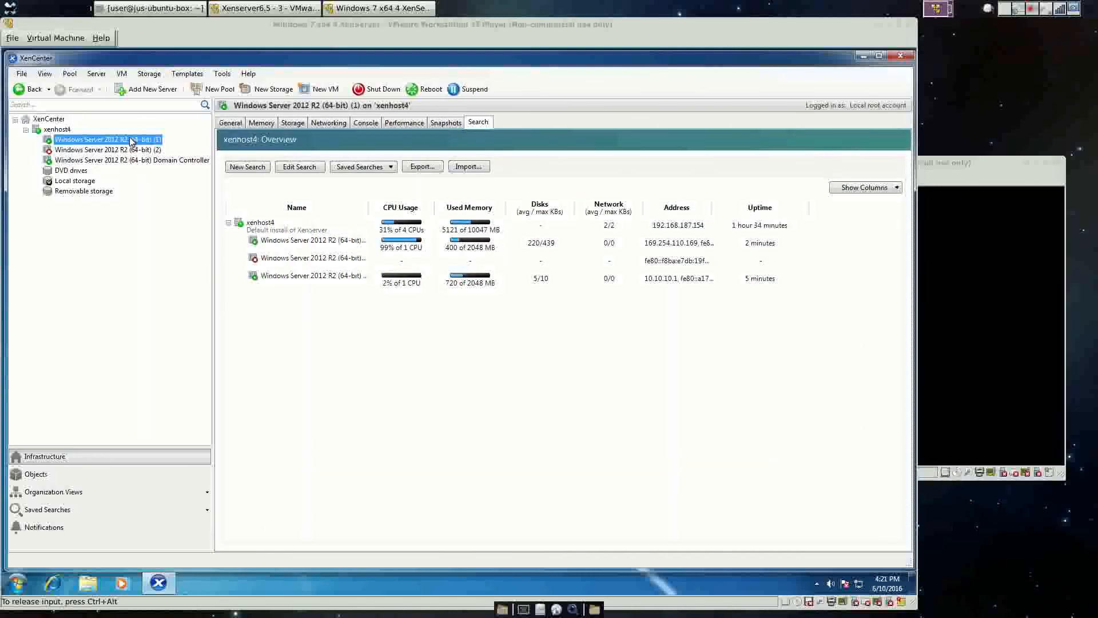
pyautogui.keyDown('ctrl'); pyautogui.click(131, 150); pyautogui.keyUp('ctrl')
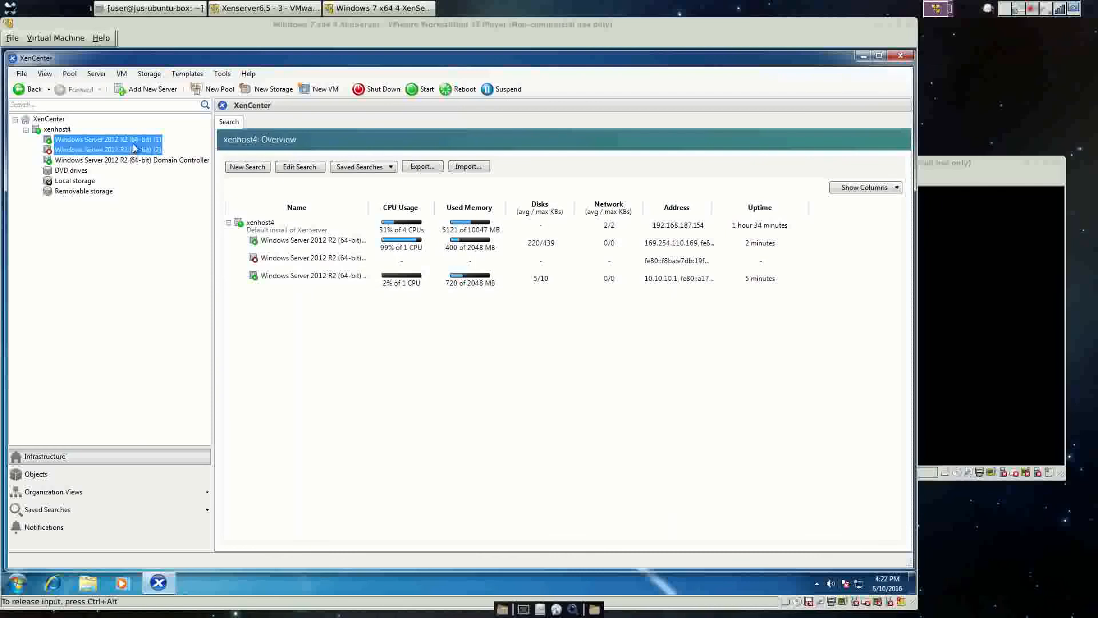
pyautogui.click(135, 143)
pyautogui.rightClick(135, 143)
pyautogui.keyDown('ctrl'); pyautogui.click(136, 150); pyautogui.keyUp('ctrl')
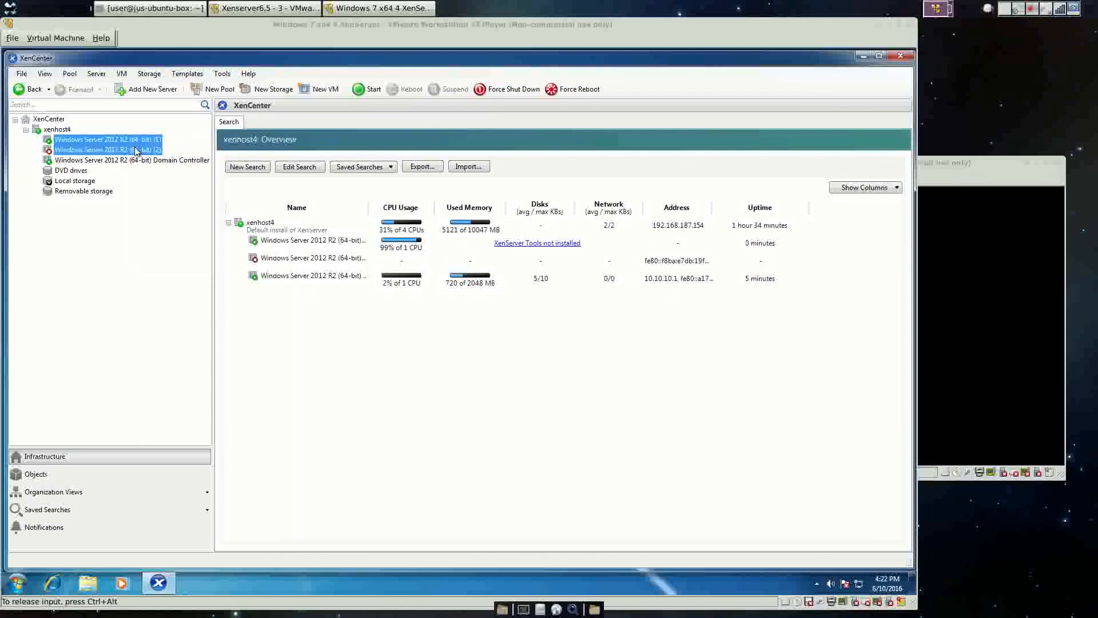
pyautogui.click(137, 143)
pyautogui.keyDown('shift'); pyautogui.click(149, 161); pyautogui.keyUp('shift')
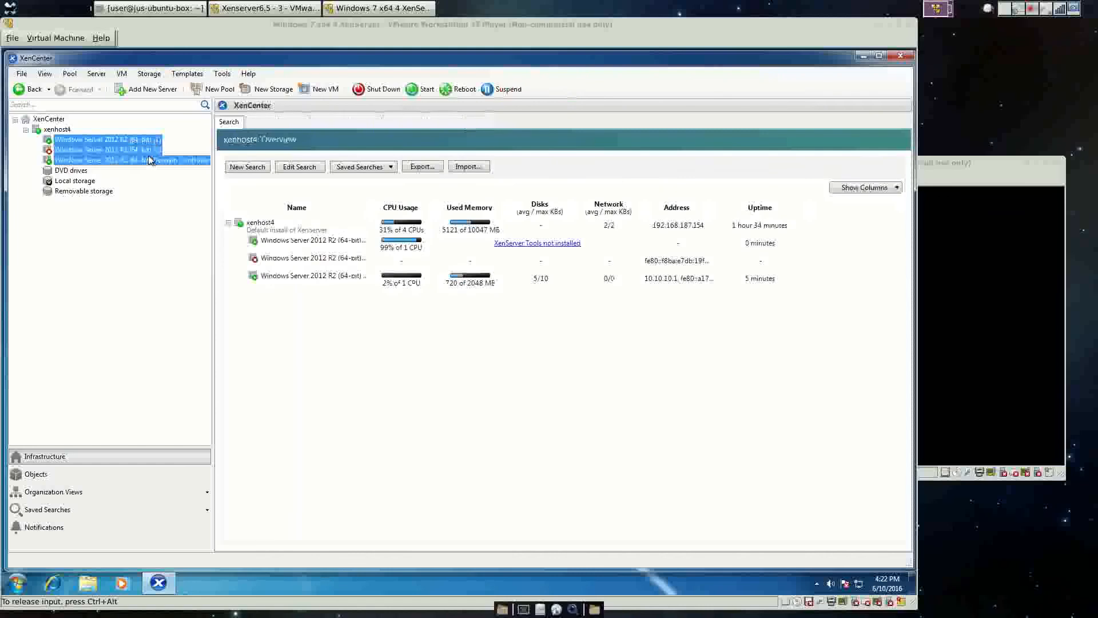
pyautogui.click(146, 140)
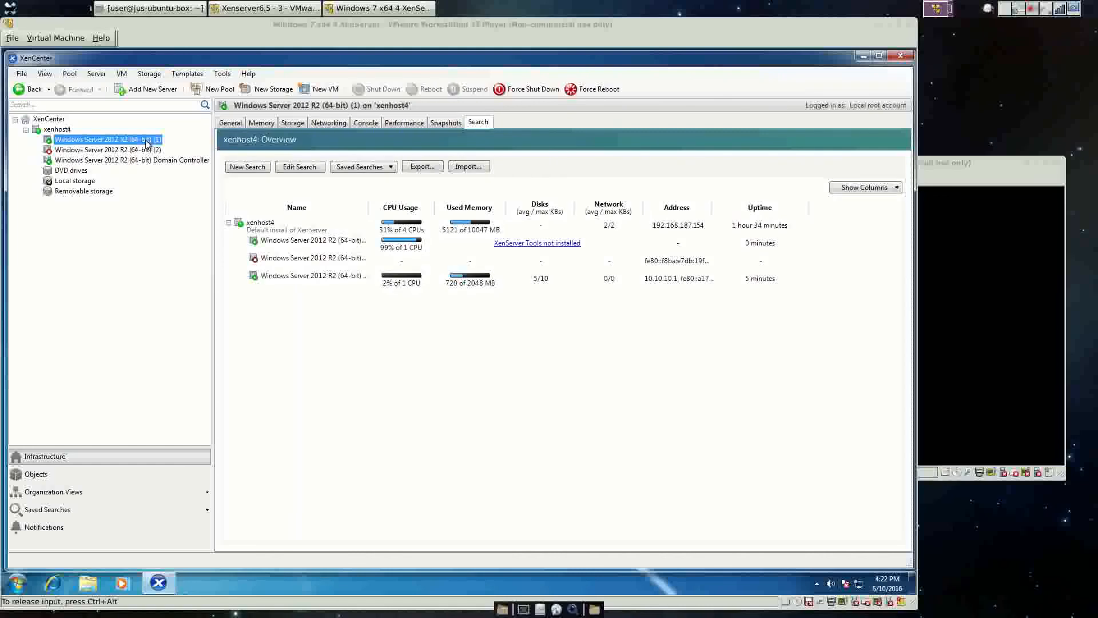
# Review VM (1)'s network interfaces, including Prod, then watch its console as it boots.
pyautogui.click(342, 122)
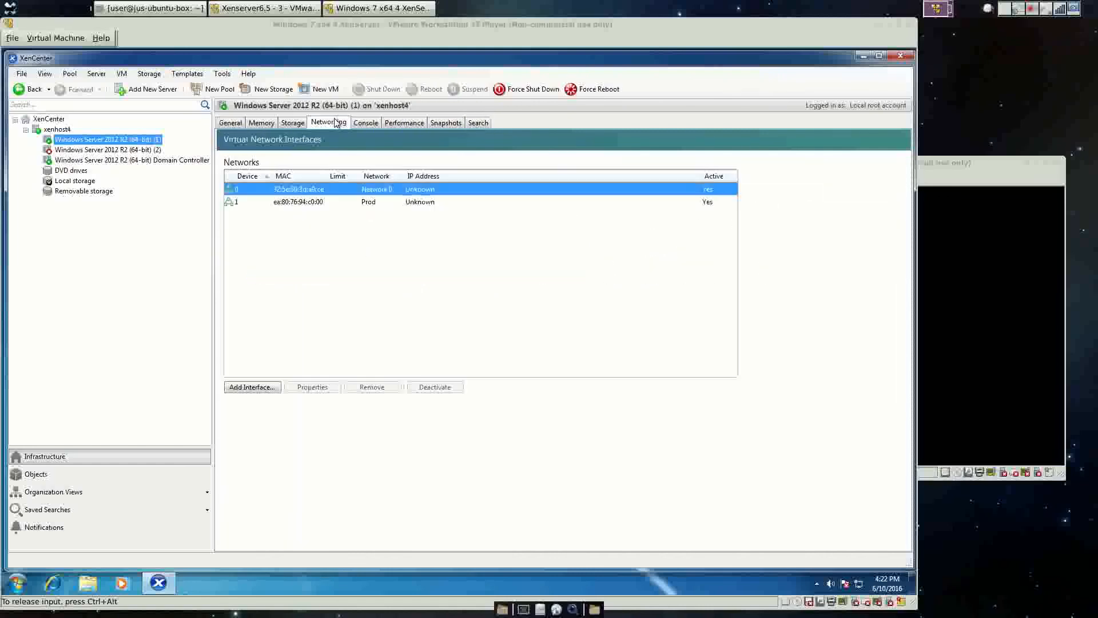
pyautogui.click(372, 124)
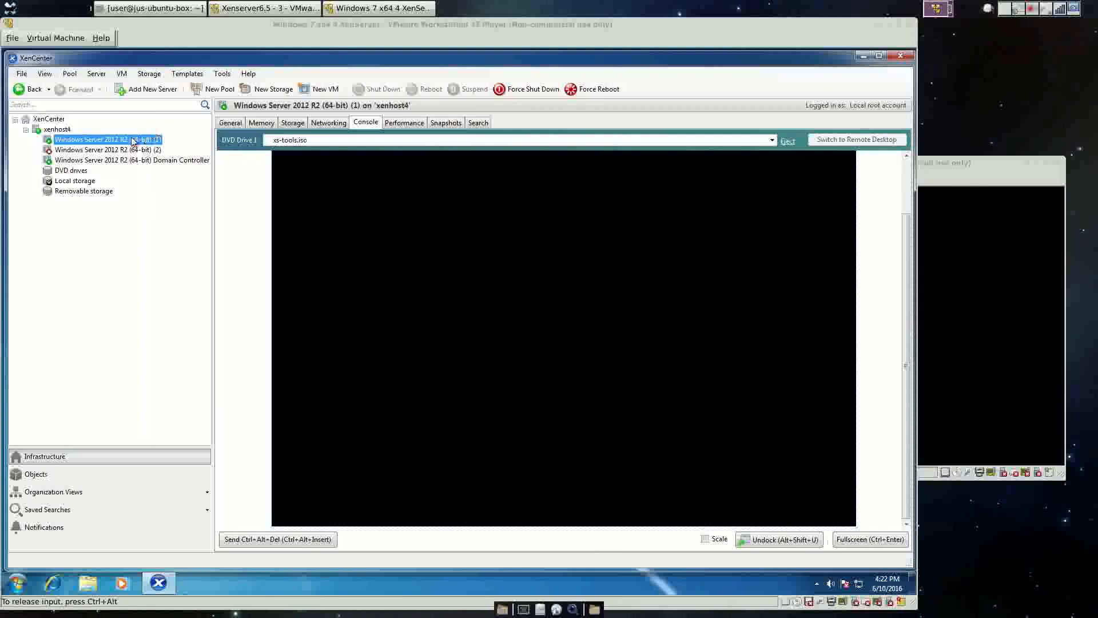
pyautogui.click(324, 125)
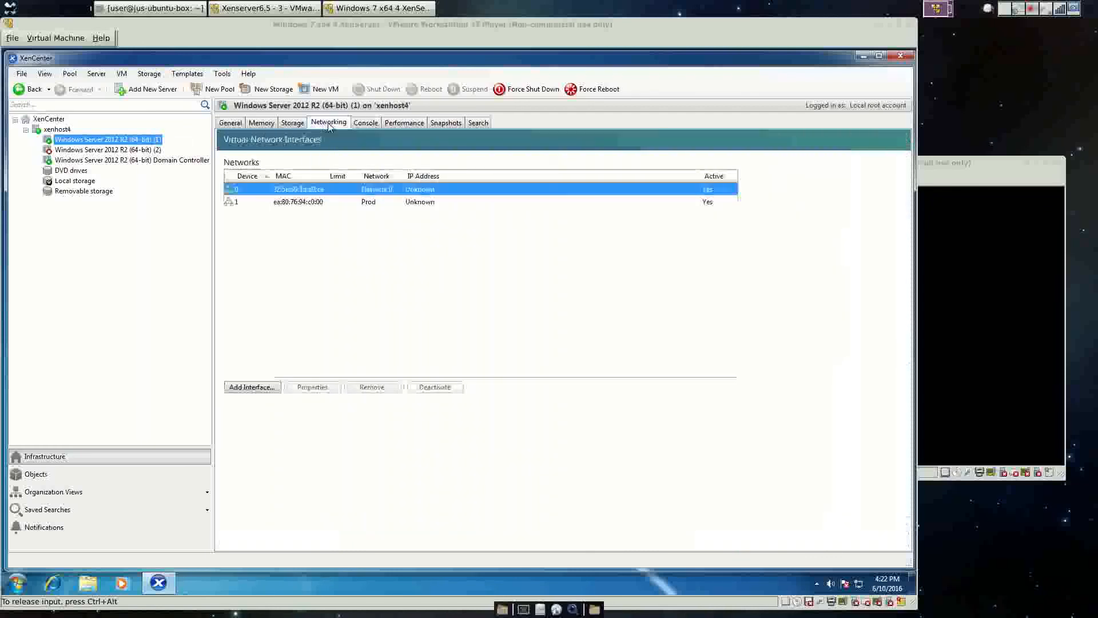
pyautogui.click(321, 203)
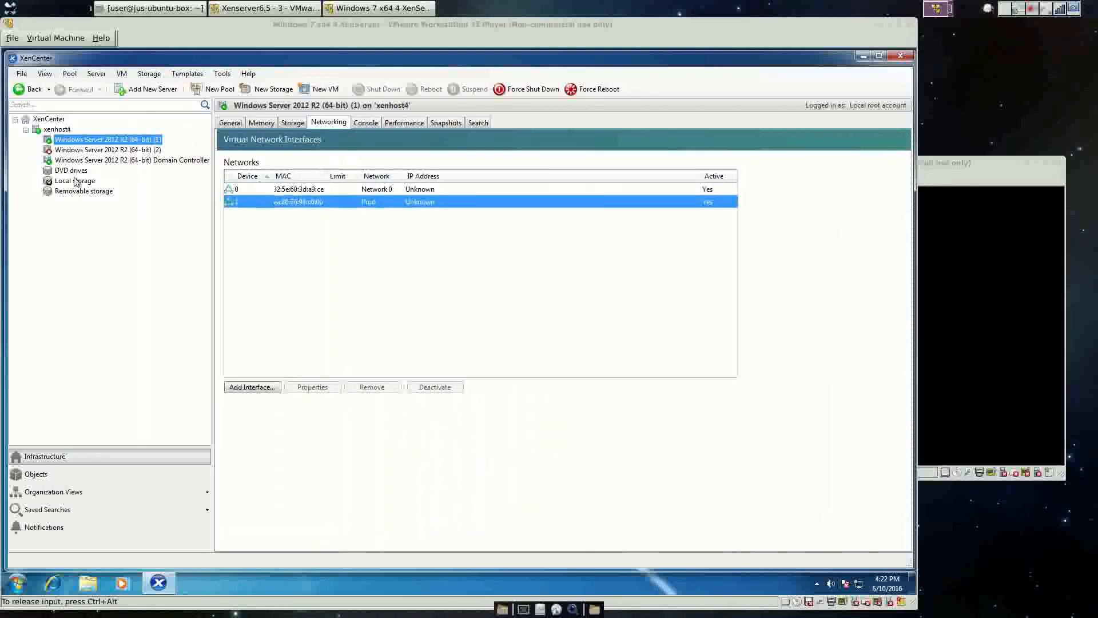
pyautogui.keyDown('ctrl'); pyautogui.click(92, 151); pyautogui.keyUp('ctrl')
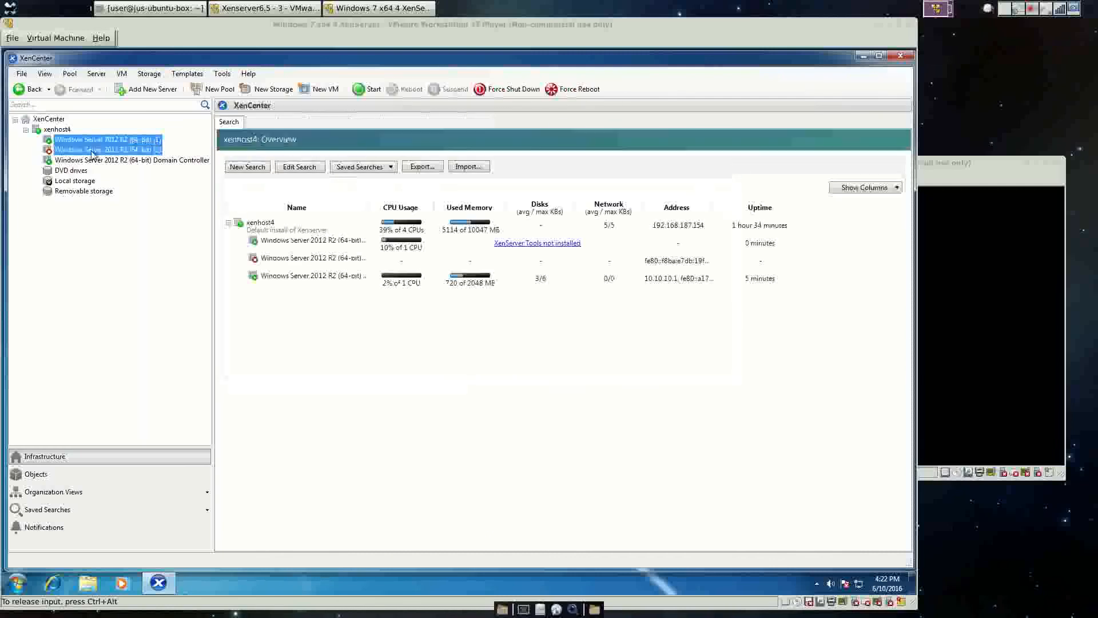
pyautogui.click(104, 141)
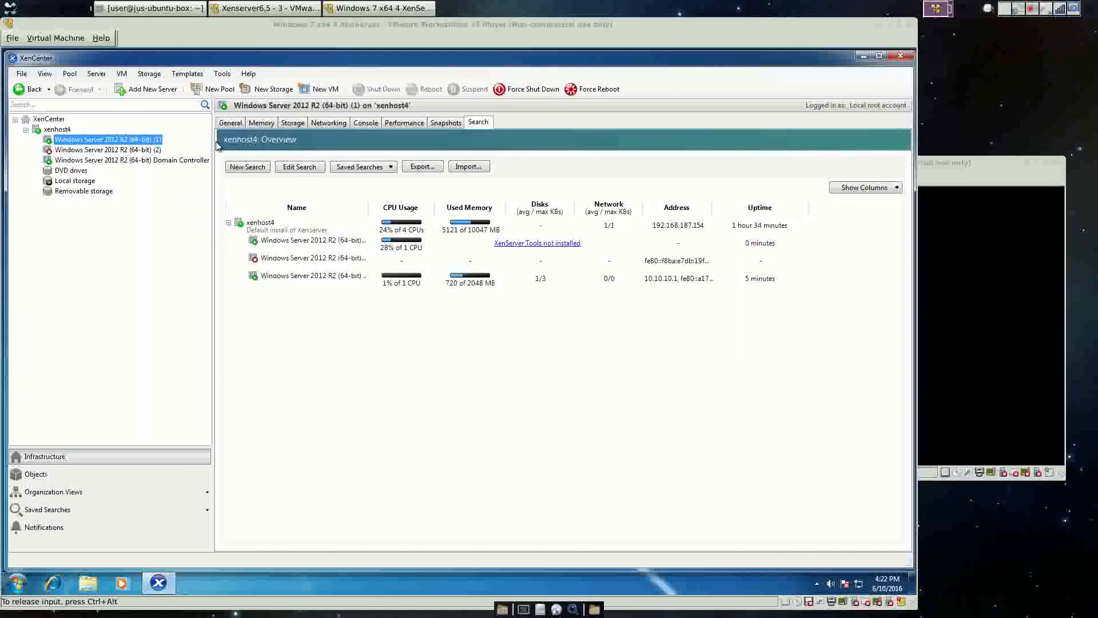
pyautogui.click(376, 124)
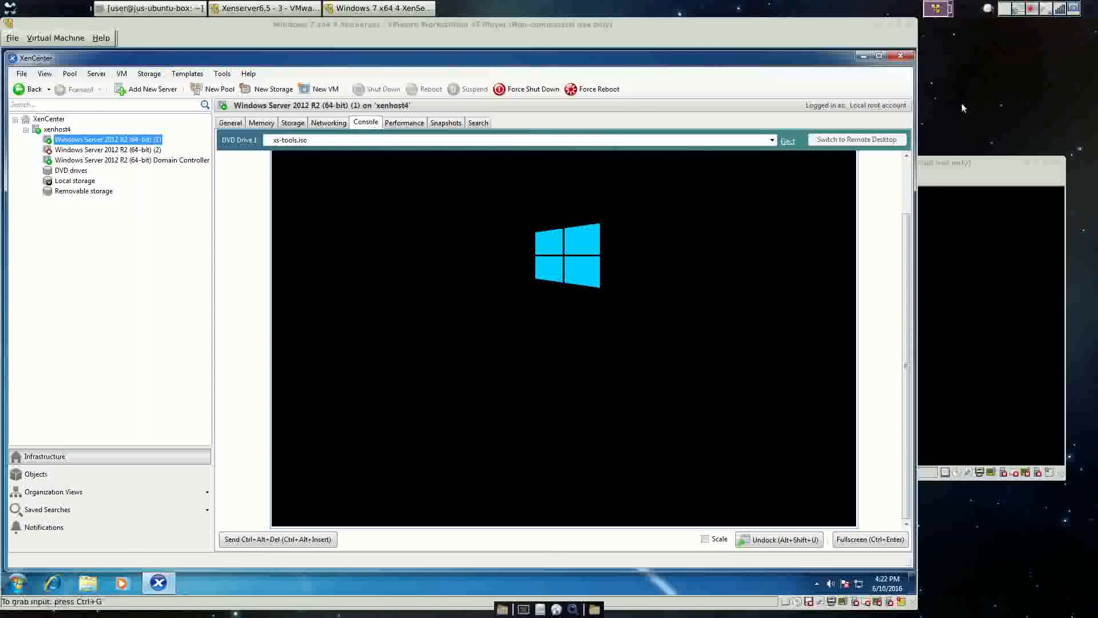
# Select VM (1) in XenCenter and show its Console.
pyautogui.click(1034, 11)
pyautogui.click(994, 39)
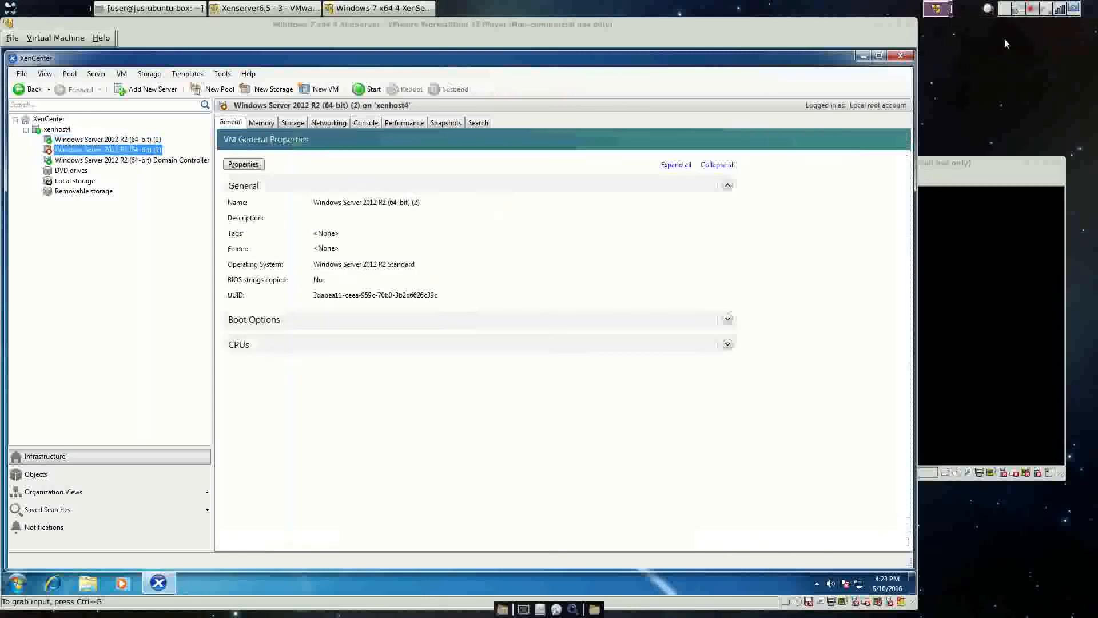
pyautogui.click(68, 139)
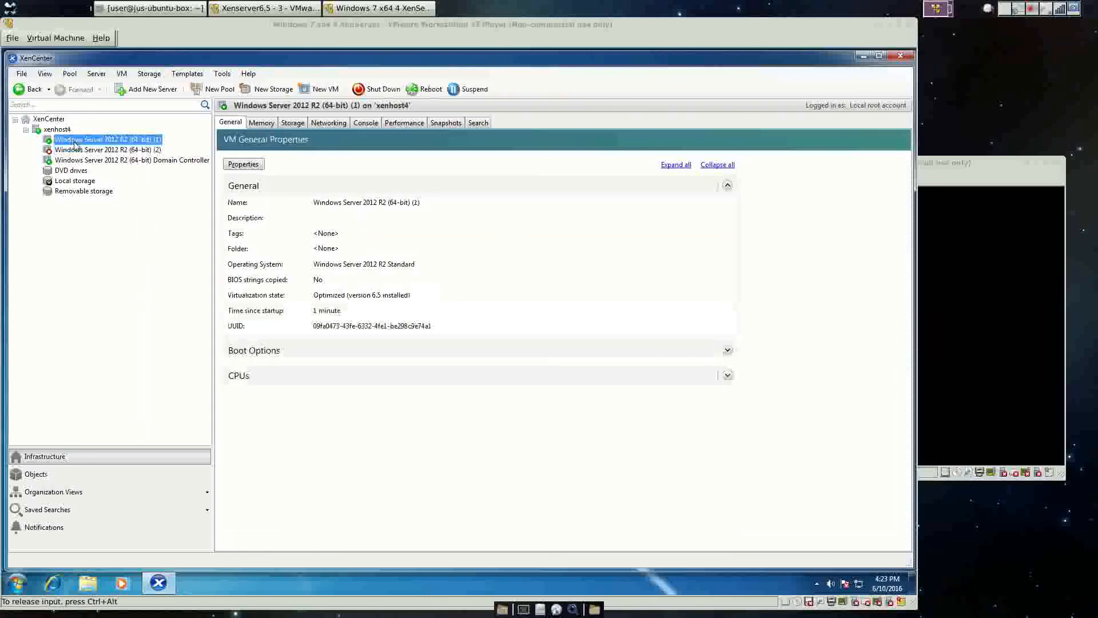
pyautogui.click(361, 123)
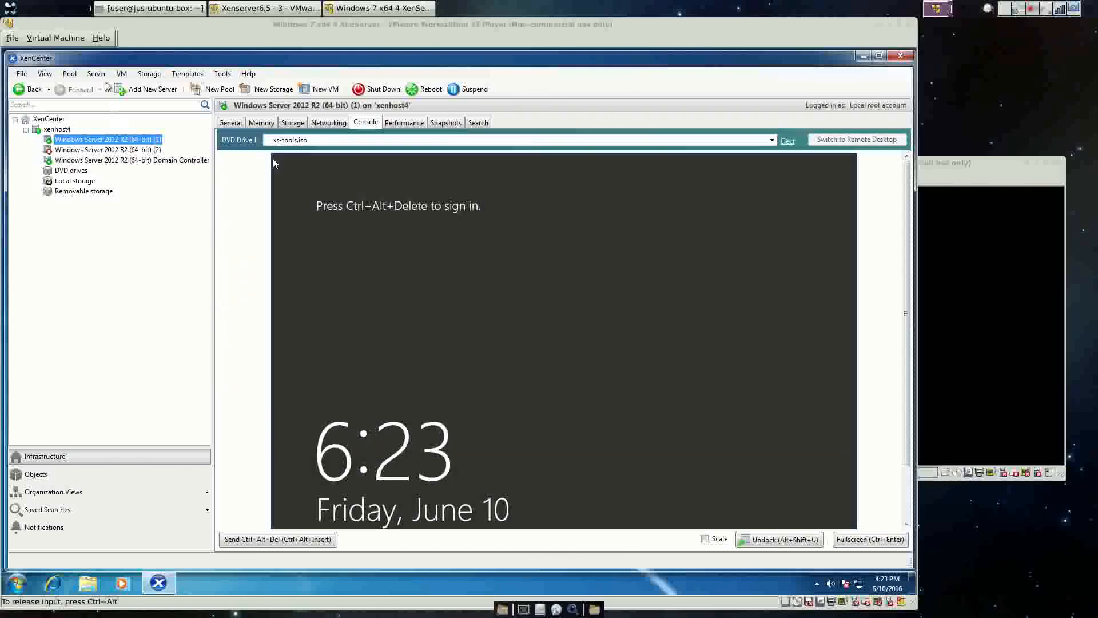
# Send Ctrl+Alt+Del to VM (1) and sign in as Administrator with the account password.
pyautogui.click(122, 76)
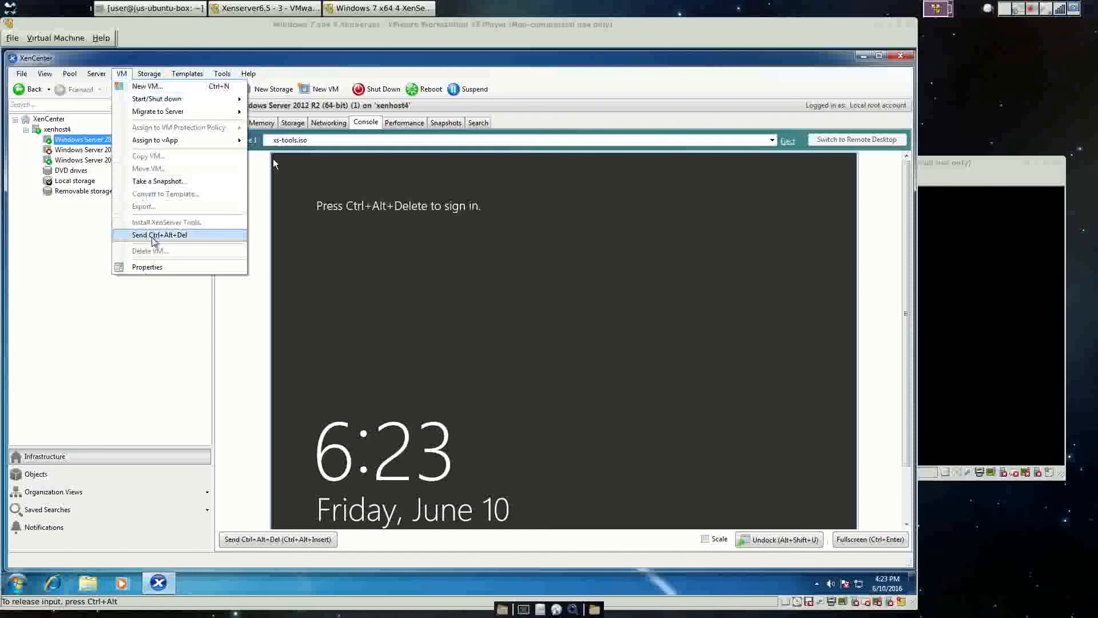
pyautogui.click(153, 235)
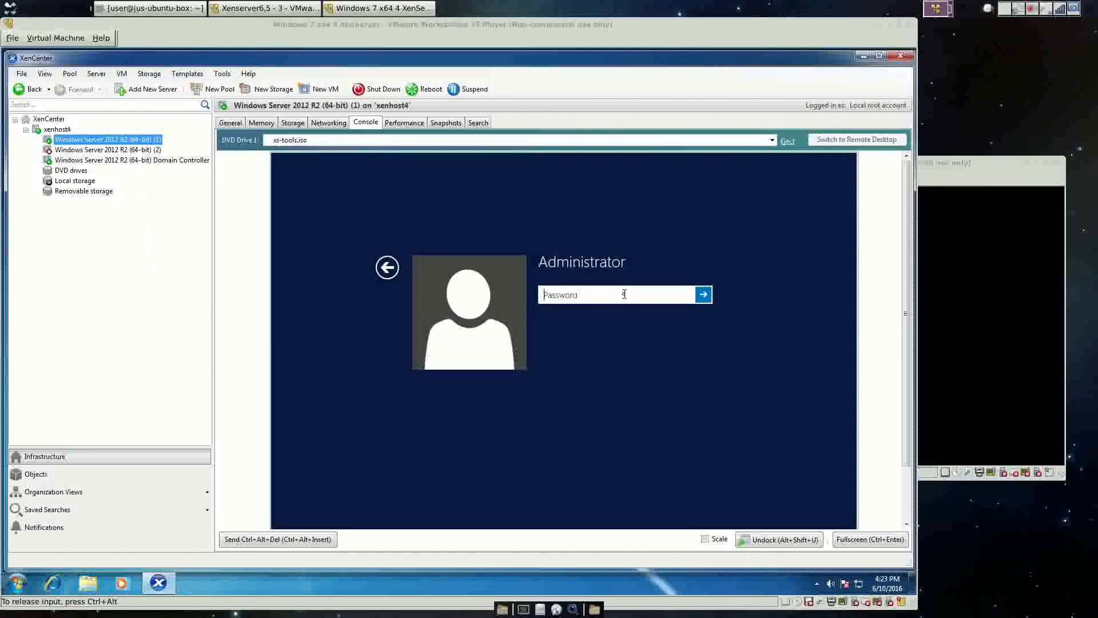
pyautogui.write('•••••••••')
pyautogui.press('Return')
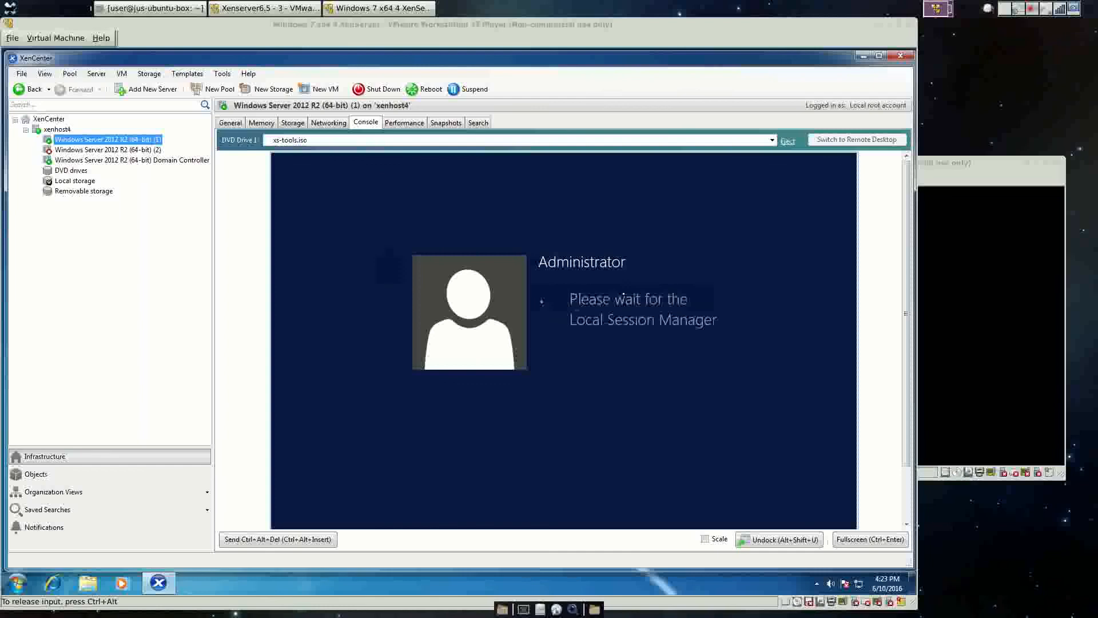
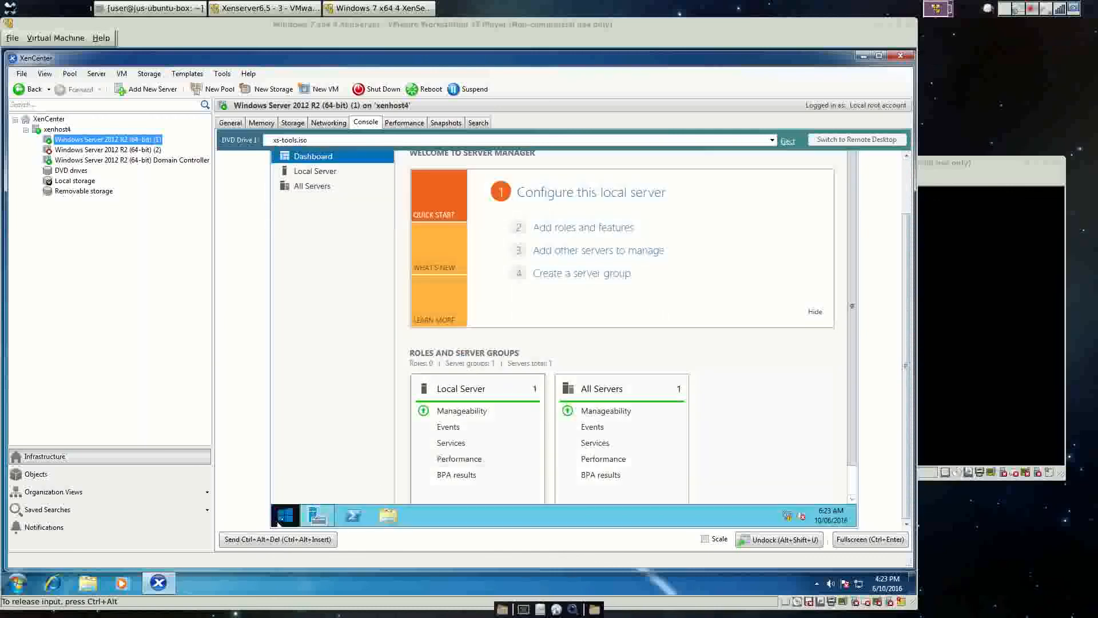
# Open Network Connections and inspect Ethernet 4's properties and its IPv4 entry.
pyautogui.rightClick(280, 518)
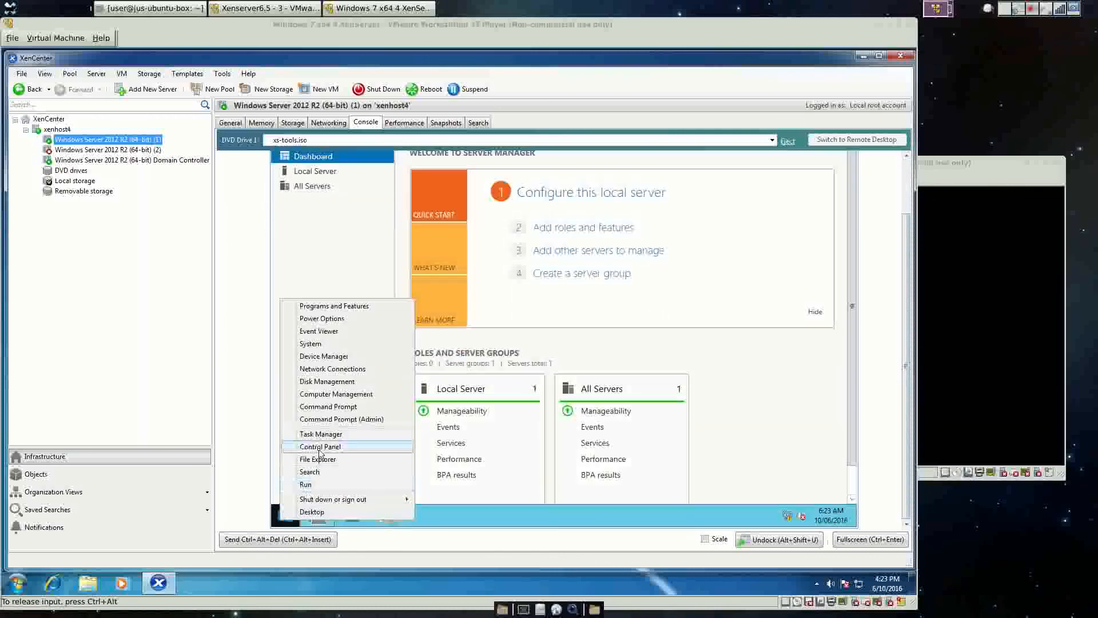
pyautogui.click(323, 370)
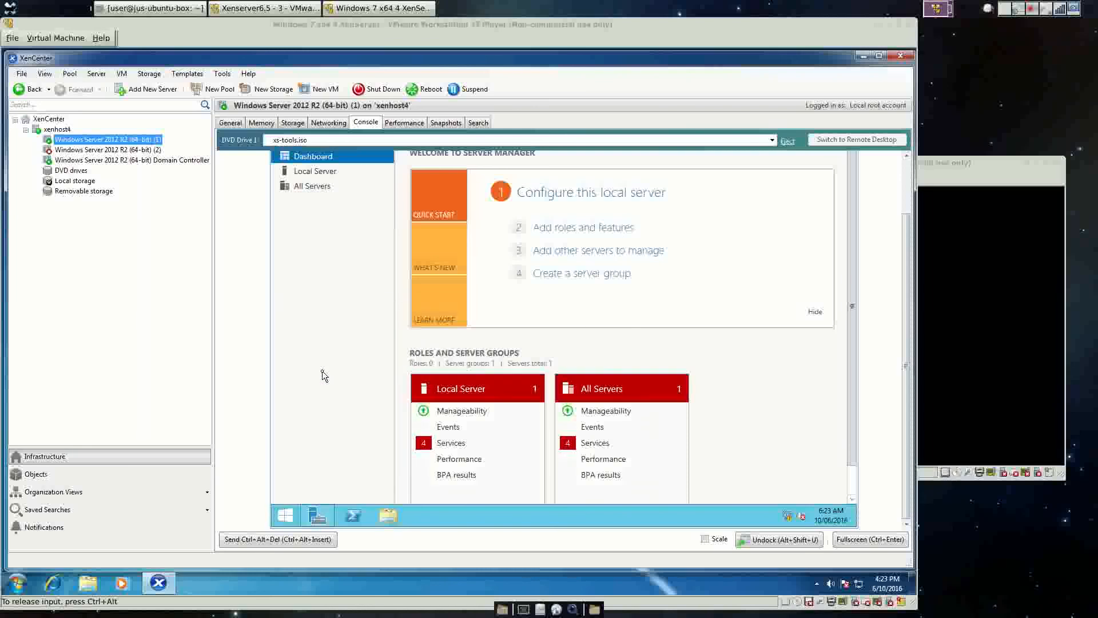
pyautogui.click(505, 212)
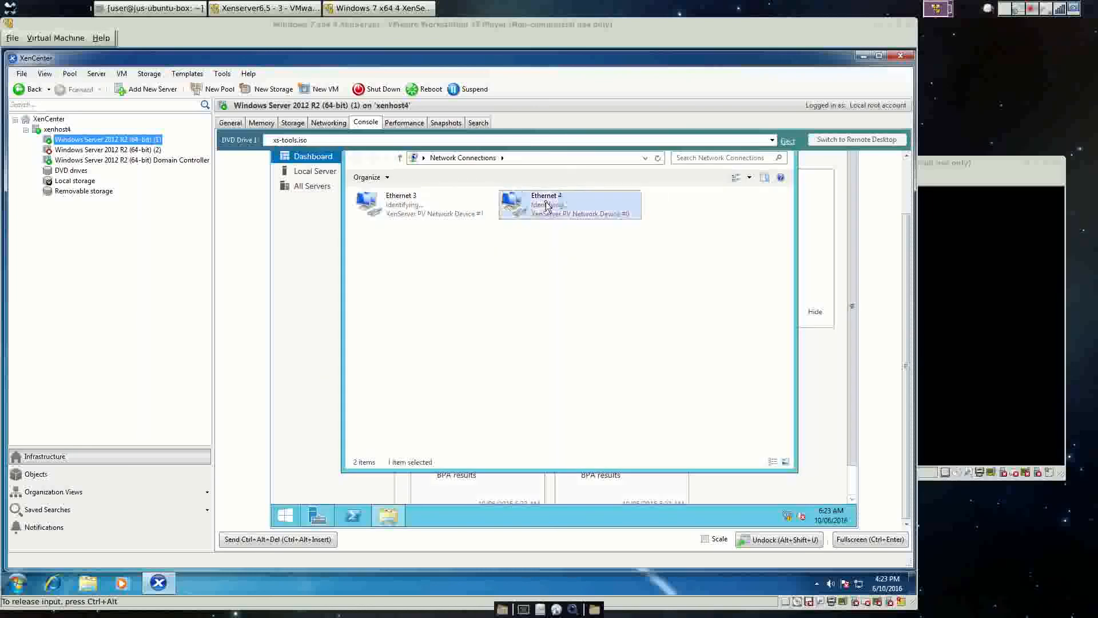
pyautogui.rightClick(546, 201)
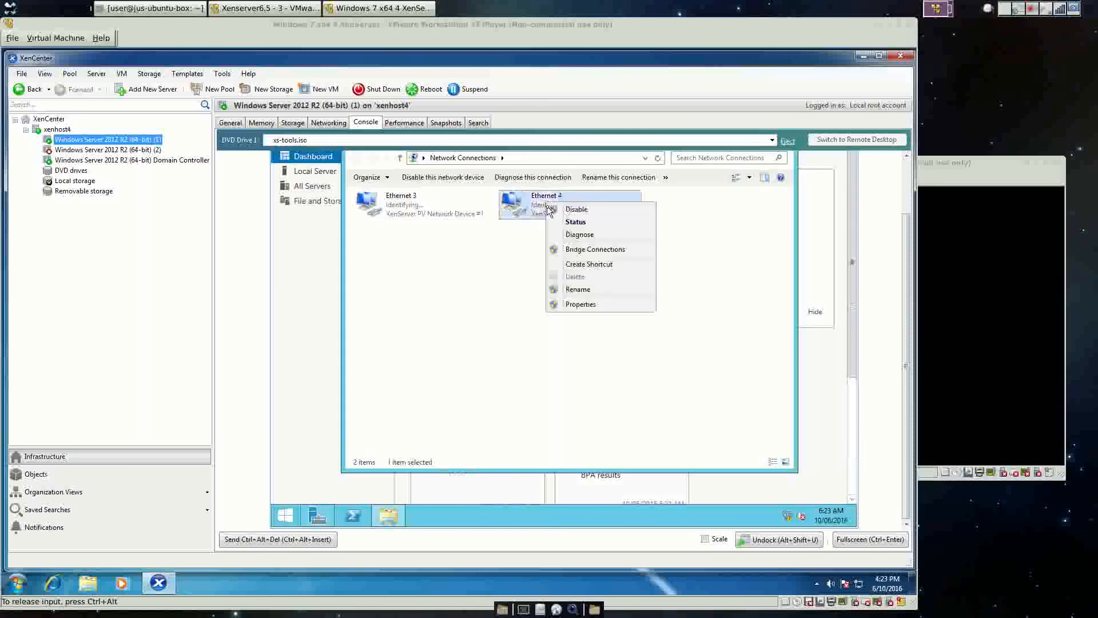
pyautogui.click(590, 306)
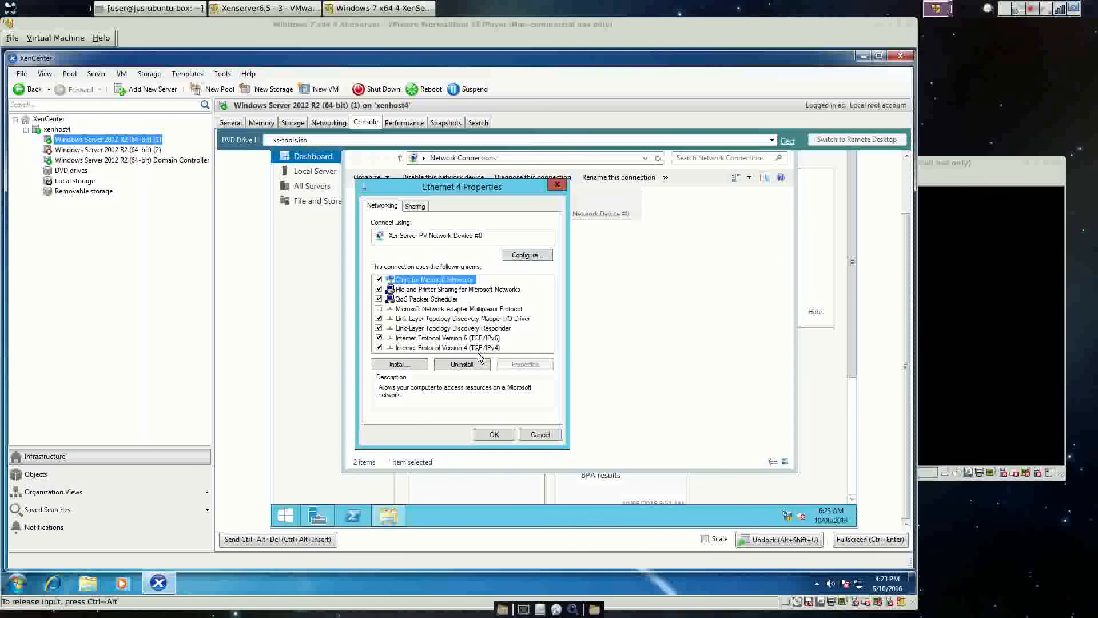
pyautogui.click(477, 348)
pyautogui.click(493, 433)
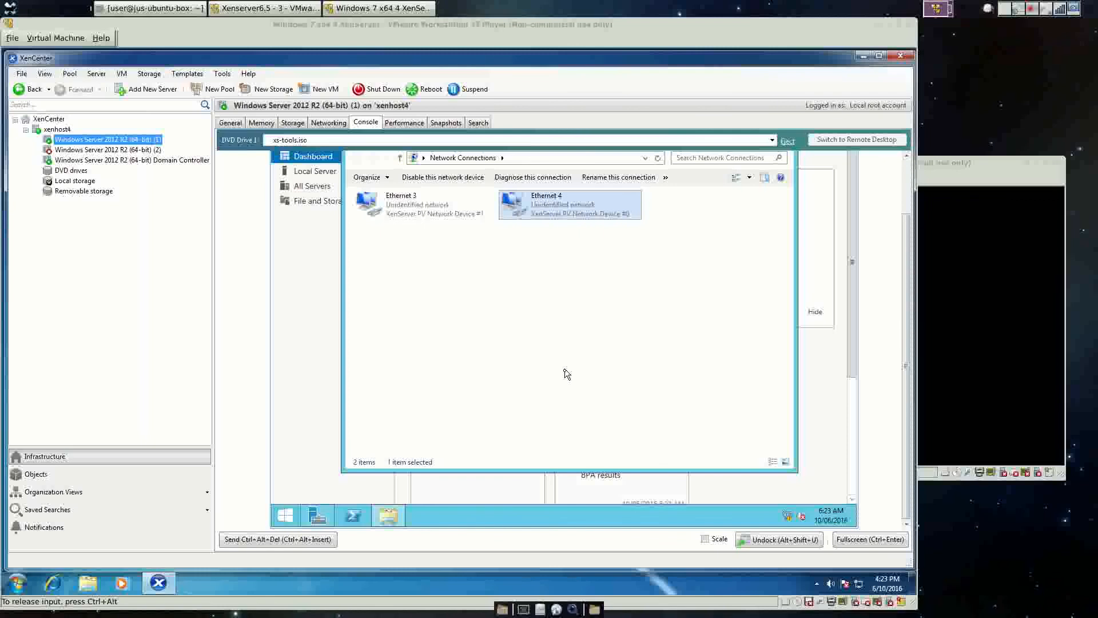
# Give Ethernet 4 static IPv4 10.10.10.2, mask 255.0.0.0, and DNS server 10.10.10.1.
pyautogui.rightClick(559, 200)
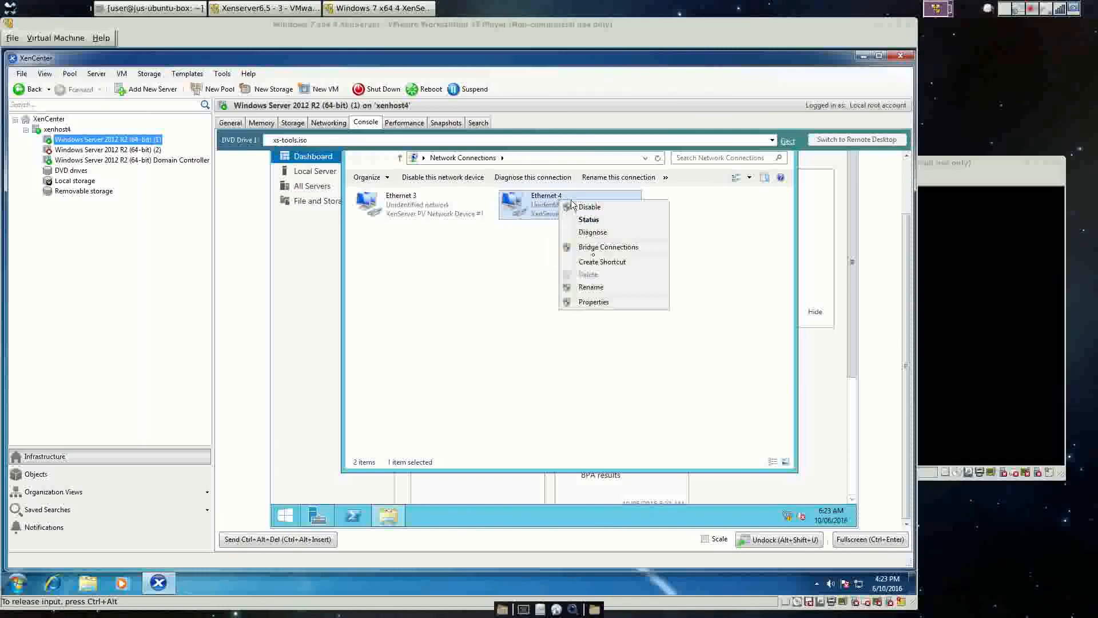
pyautogui.click(595, 301)
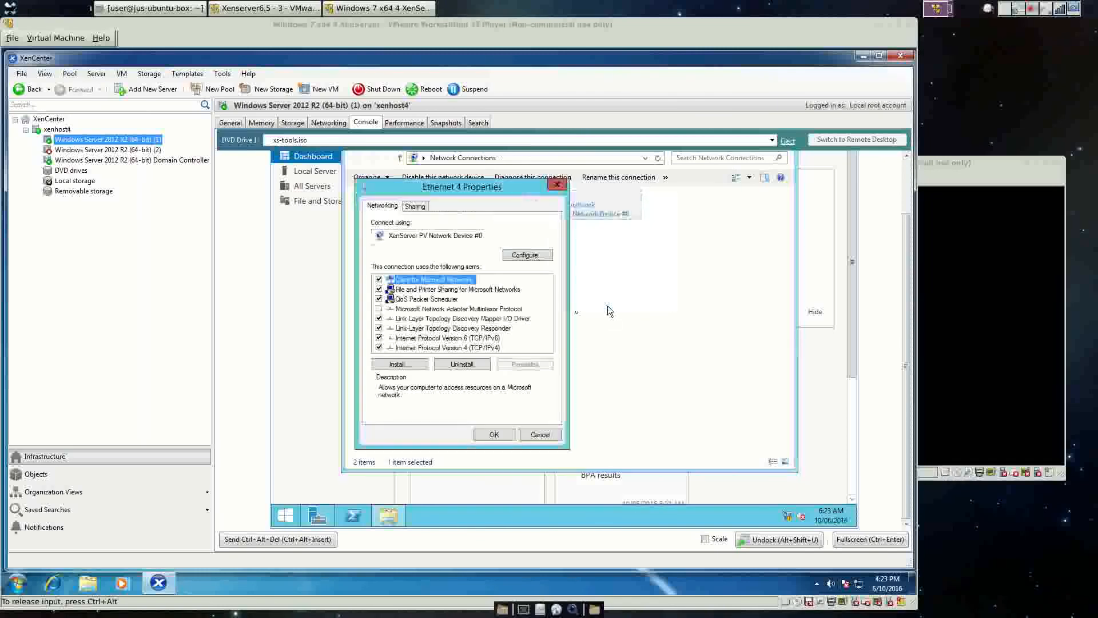
pyautogui.doubleClick(461, 347)
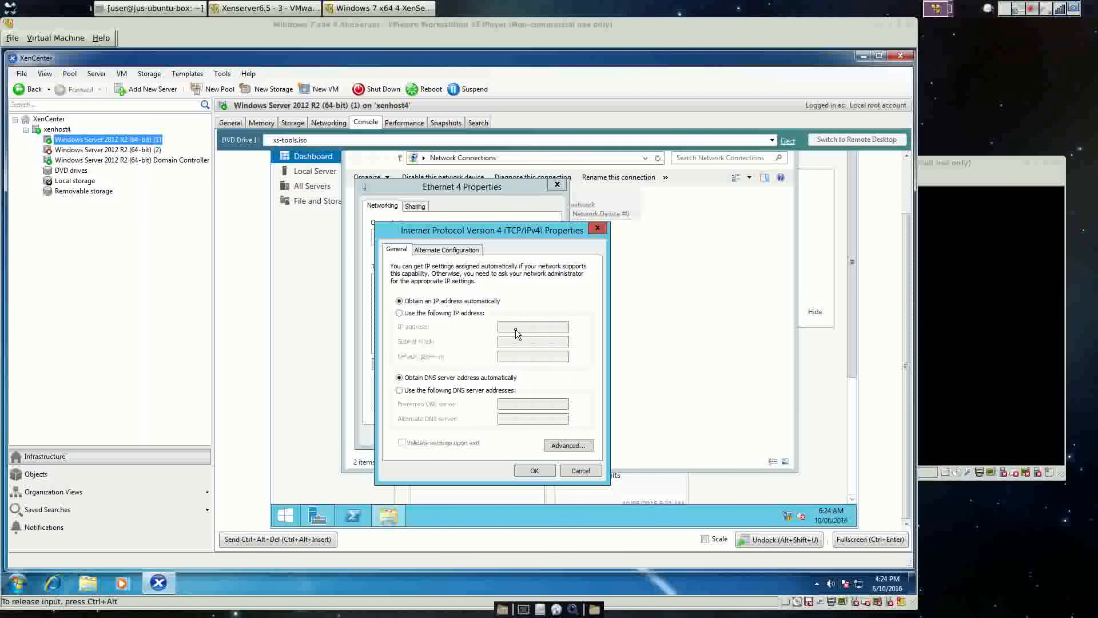
pyautogui.click(449, 314)
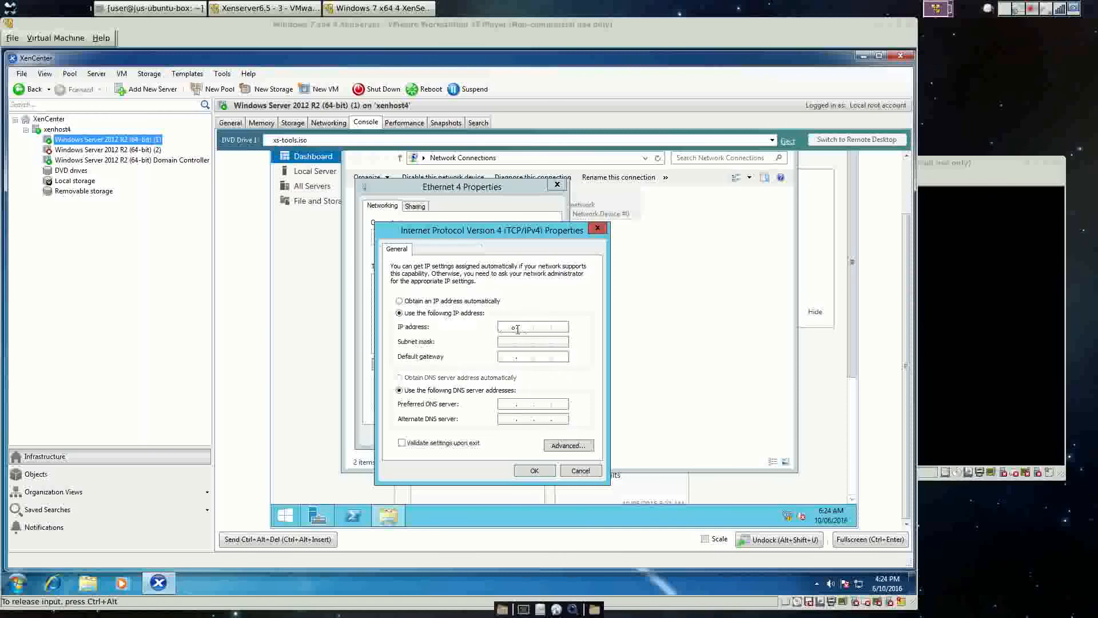
pyautogui.click(516, 326)
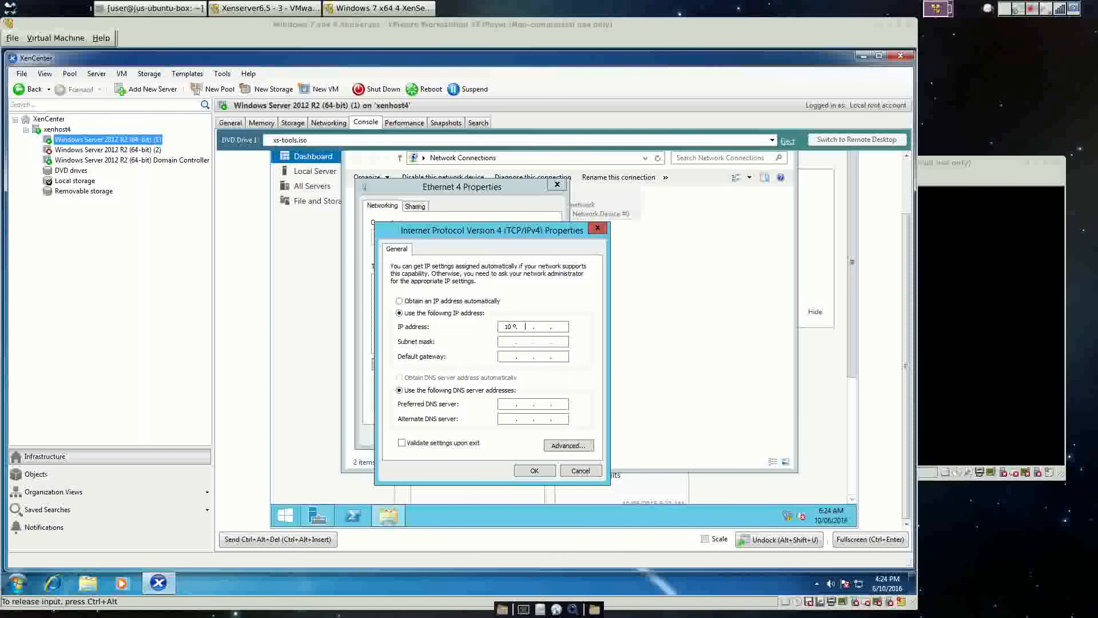
pyautogui.write('10.10.10.')
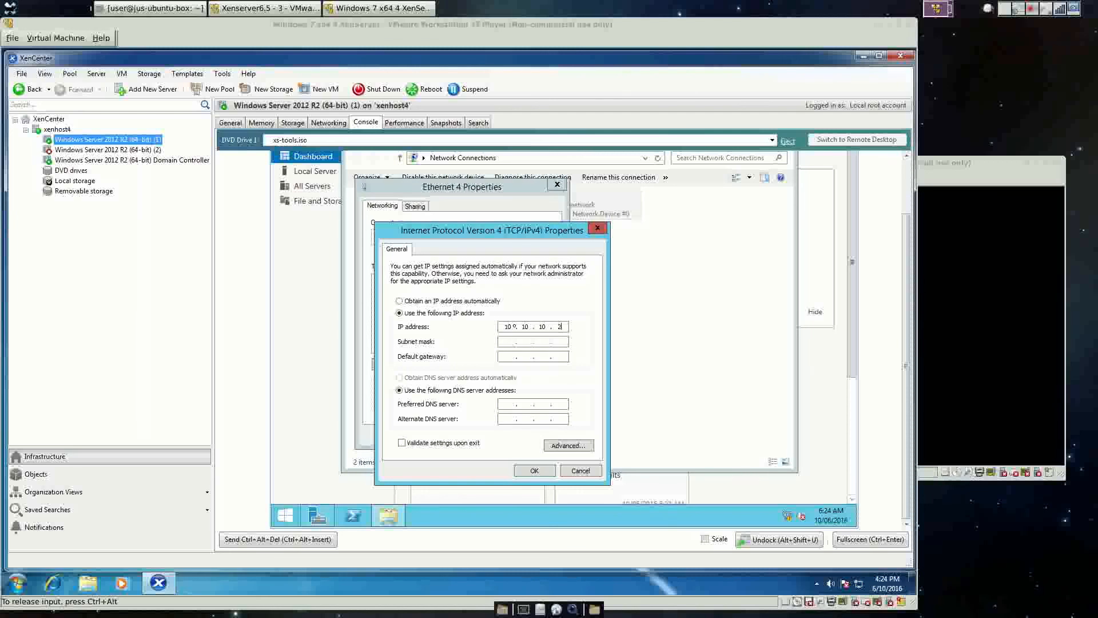
pyautogui.write('2')
pyautogui.press('Tab')
pyautogui.press('Tab')
pyautogui.press('Tab')
pyautogui.write('10.10.10.1')
pyautogui.click(524, 472)
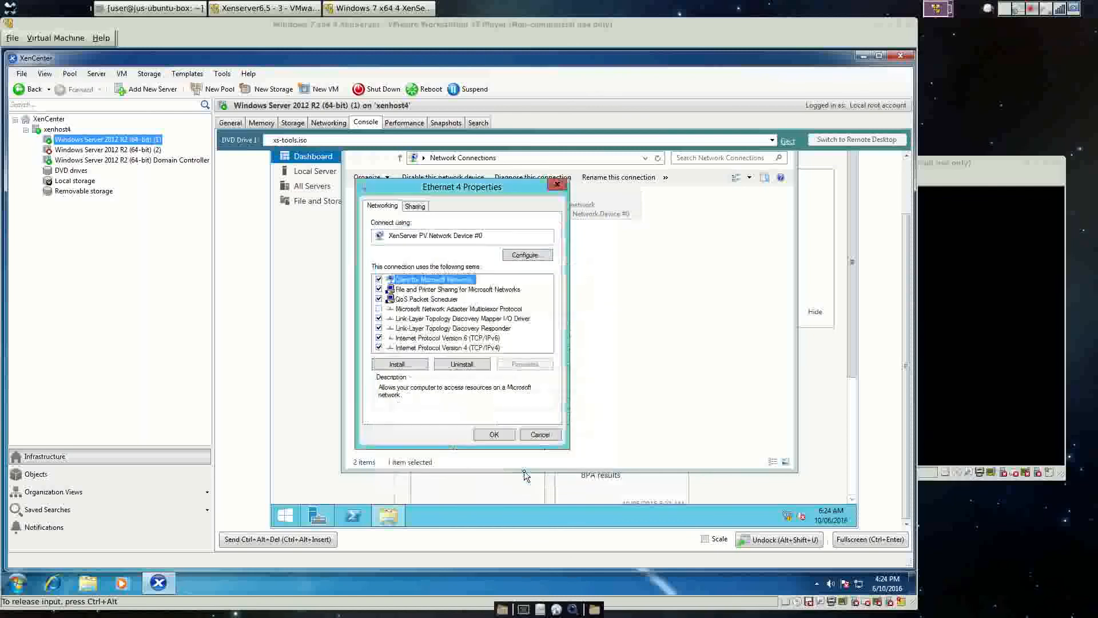
pyautogui.click(494, 434)
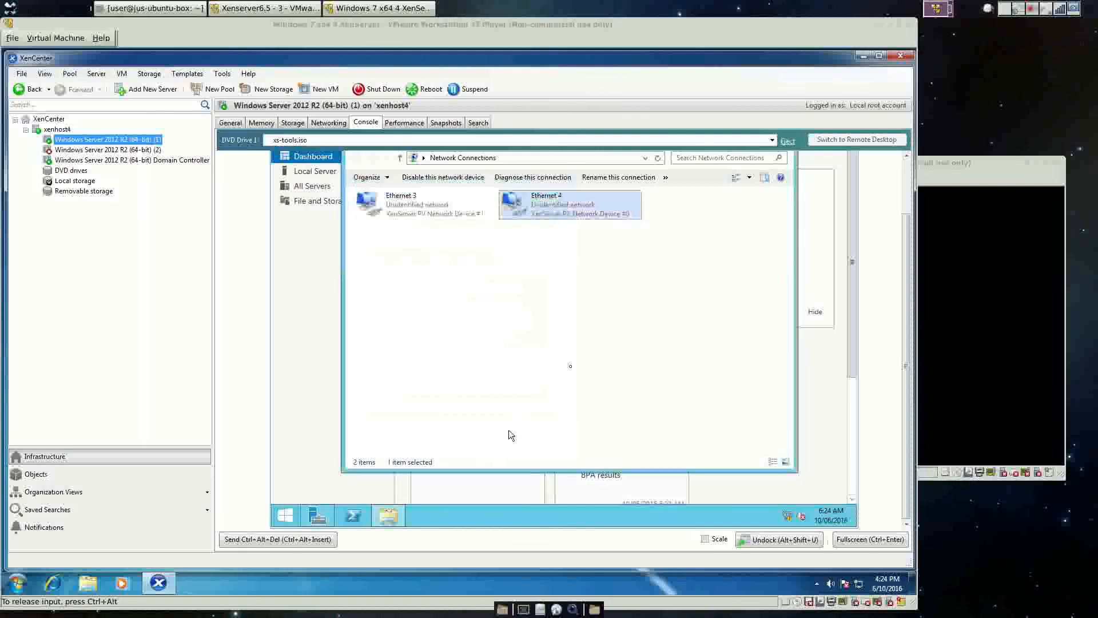
# Run cmd, ping 10.10.10.1 (destination host unreachable), stop it, and close the window.
pyautogui.rightClick(275, 510)
pyautogui.click(300, 477)
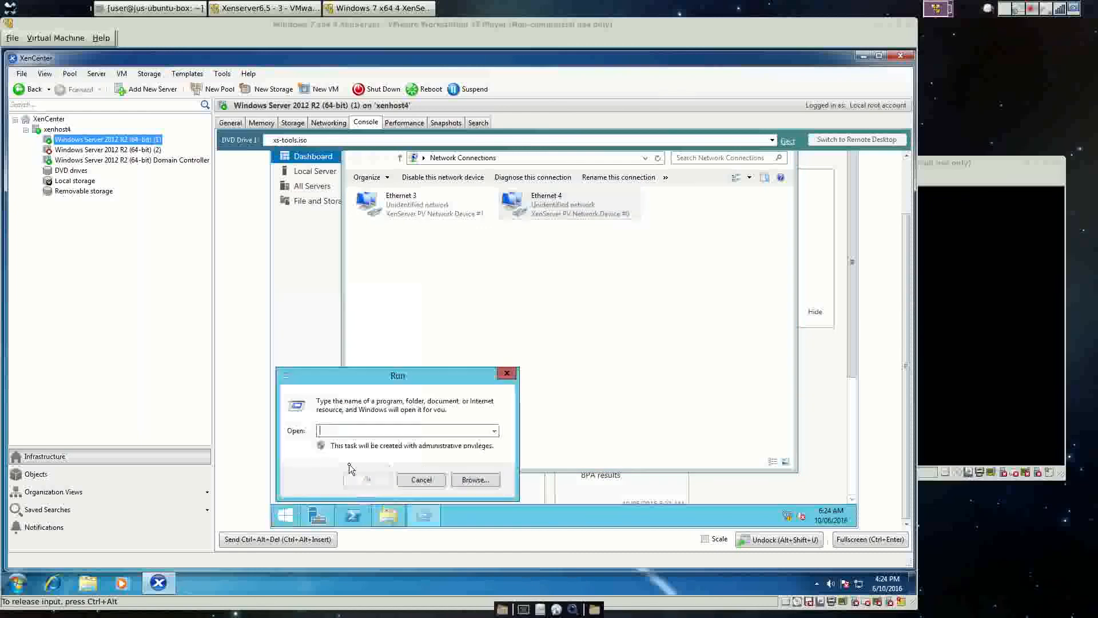
pyautogui.write('cmd')
pyautogui.press('Return')
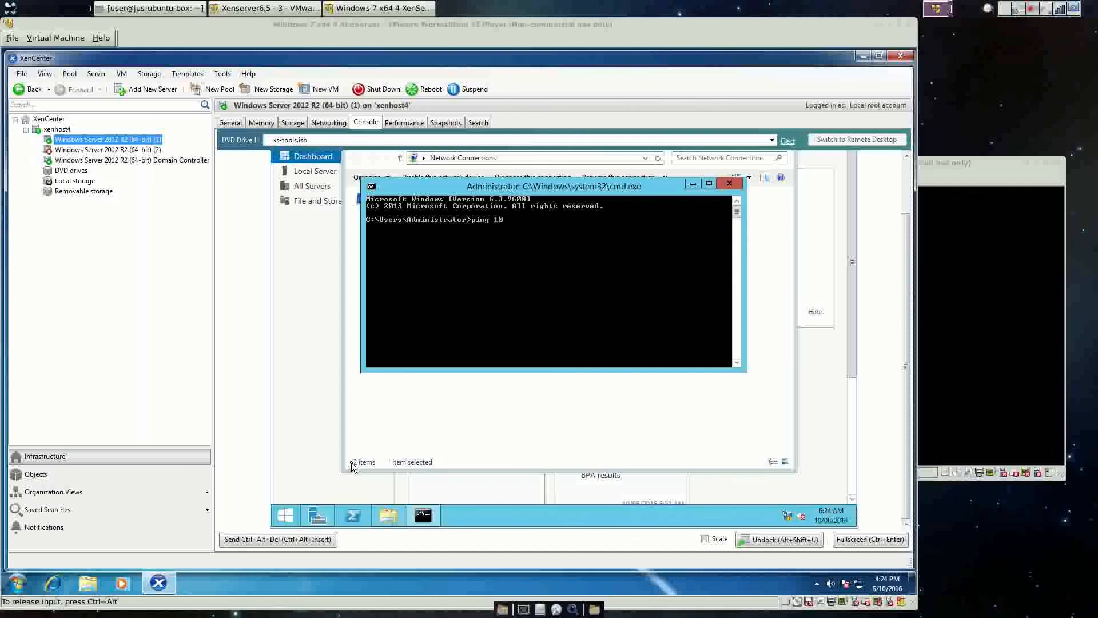
pyautogui.write('ping 10.10.10.1')
pyautogui.press('Return')
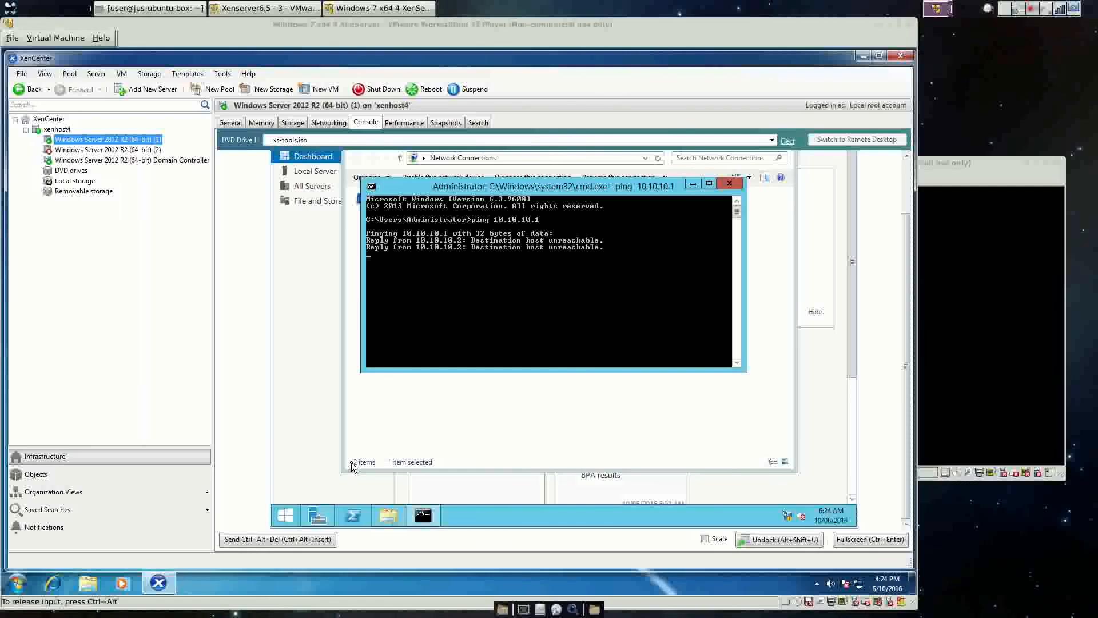
pyautogui.hotkey('ctrl', 'c')
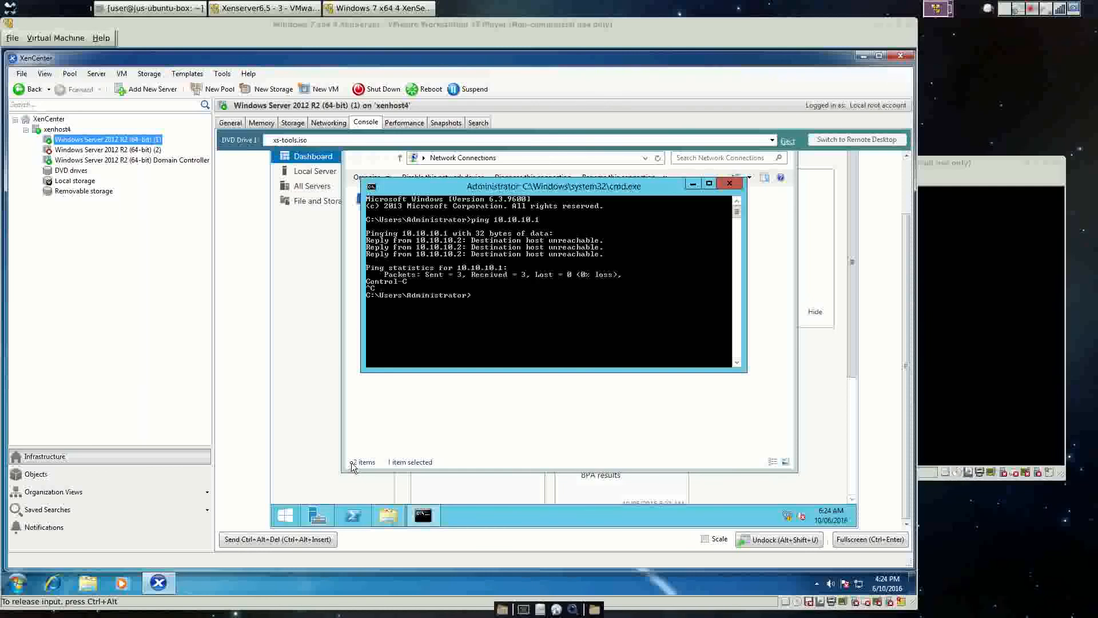
pyautogui.click(730, 185)
# Set Ethernet 3 to static IP 10.10.10.3, mask 255.0.0.0, DNS 10.10.10.1.
pyautogui.rightClick(383, 207)
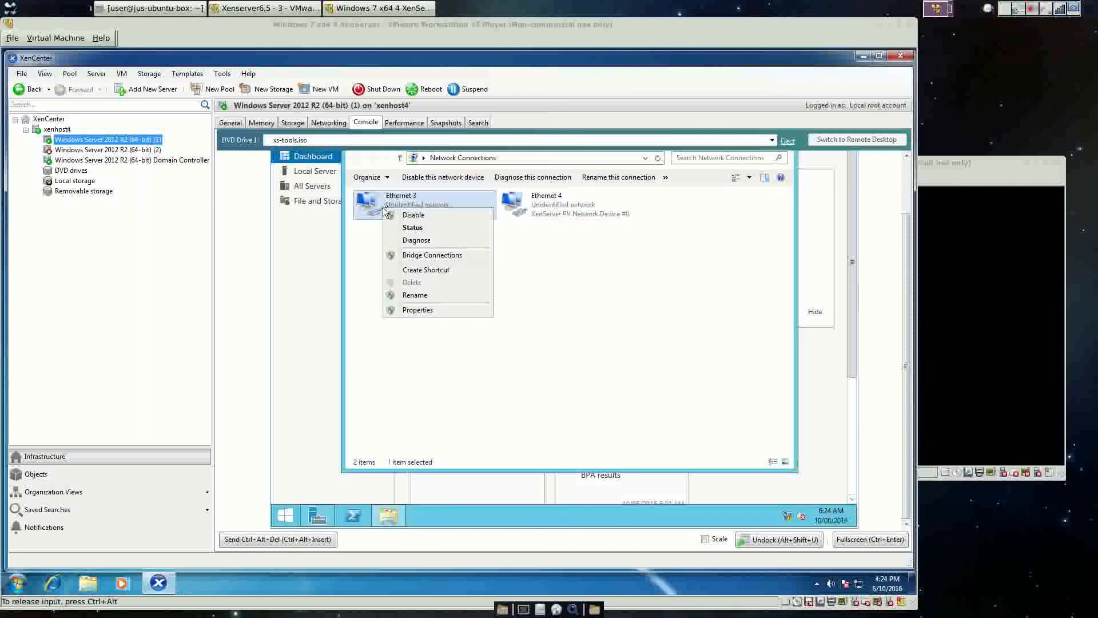
pyautogui.click(412, 310)
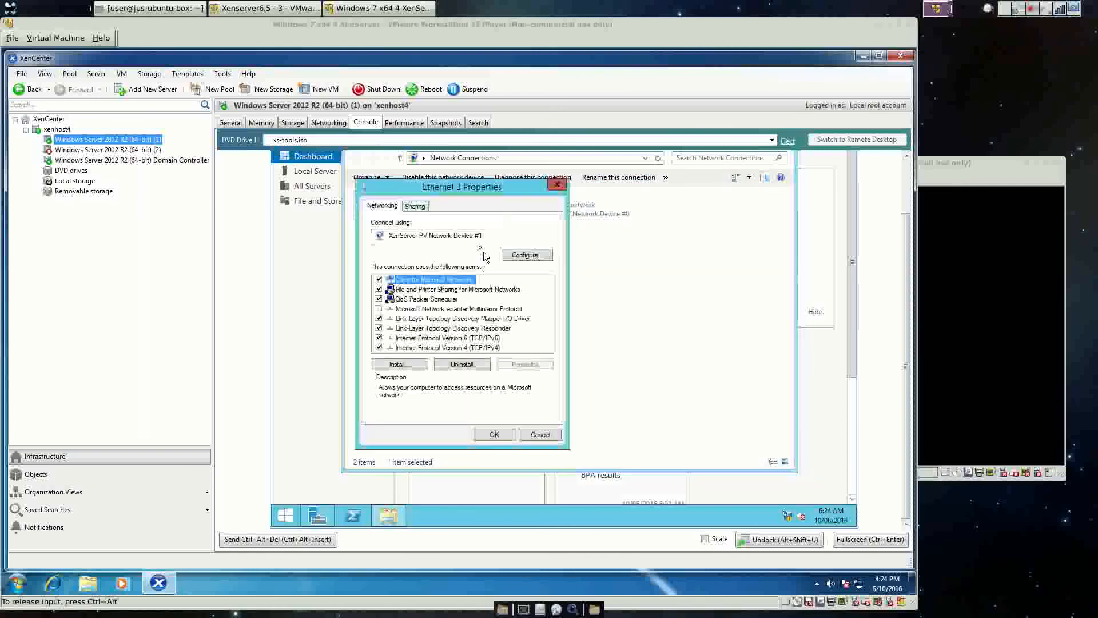
pyautogui.doubleClick(460, 348)
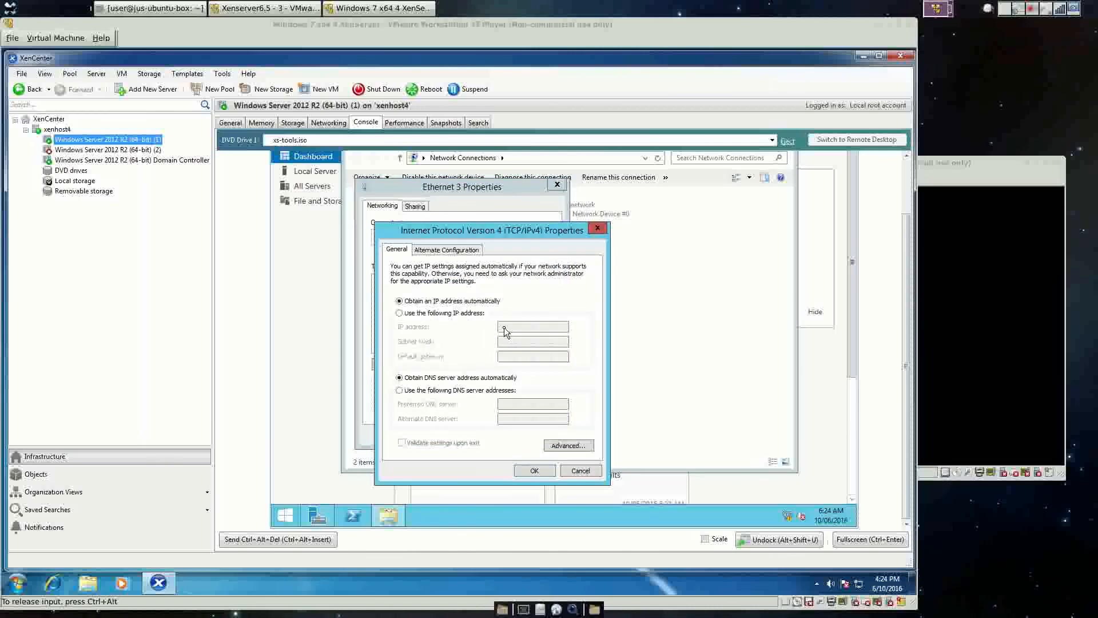
pyautogui.click(419, 314)
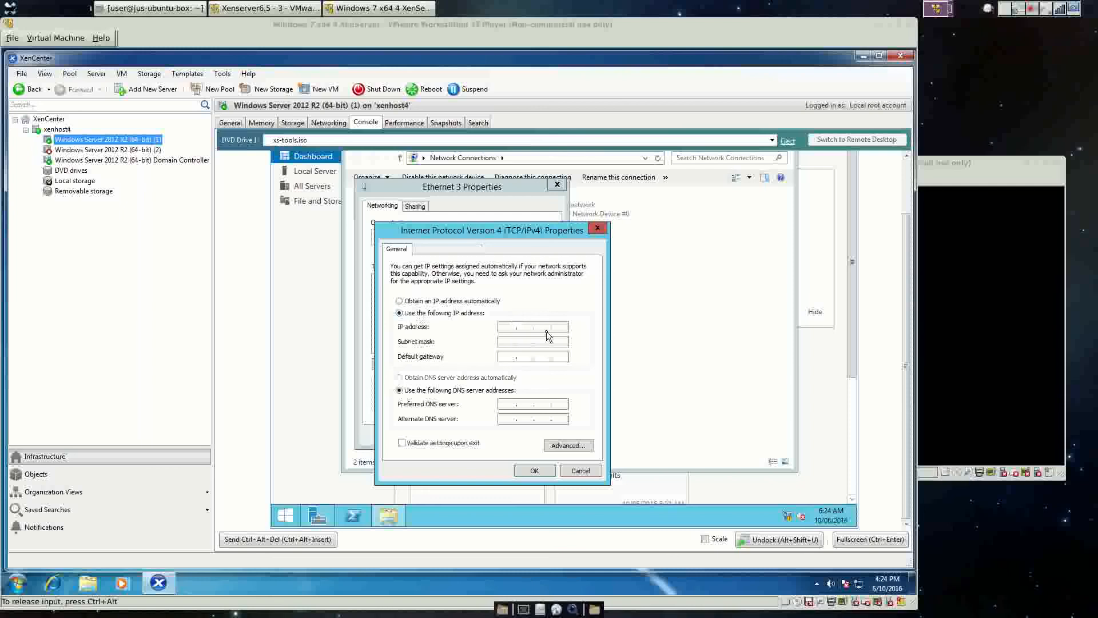
pyautogui.click(514, 328)
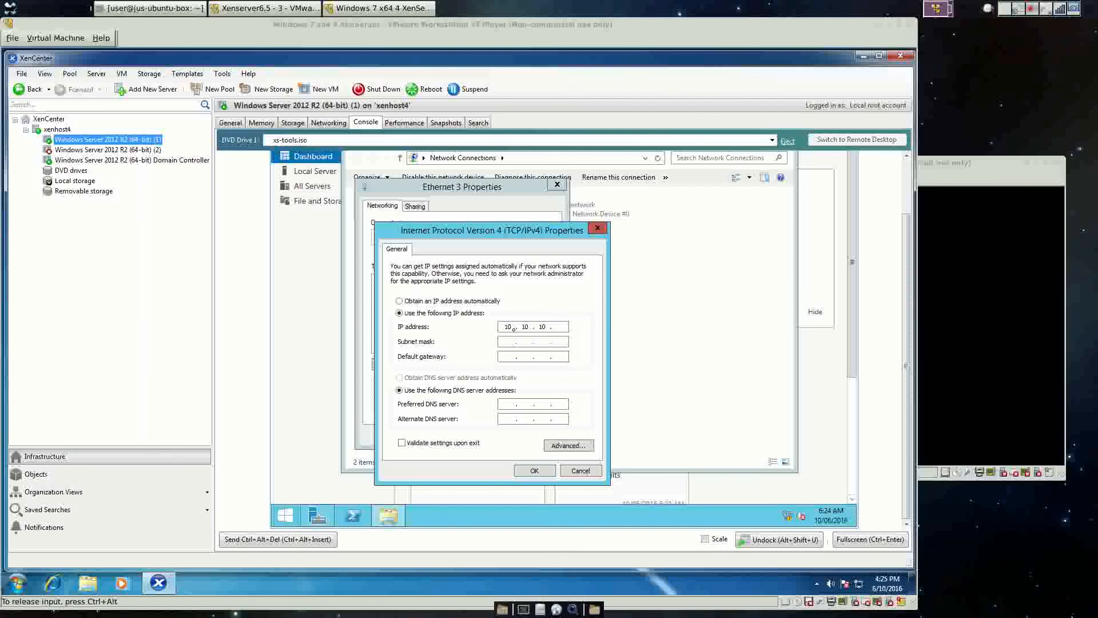
pyautogui.press('Tab')
pyautogui.press('Tab')
pyautogui.press('Tab')
pyautogui.click(544, 470)
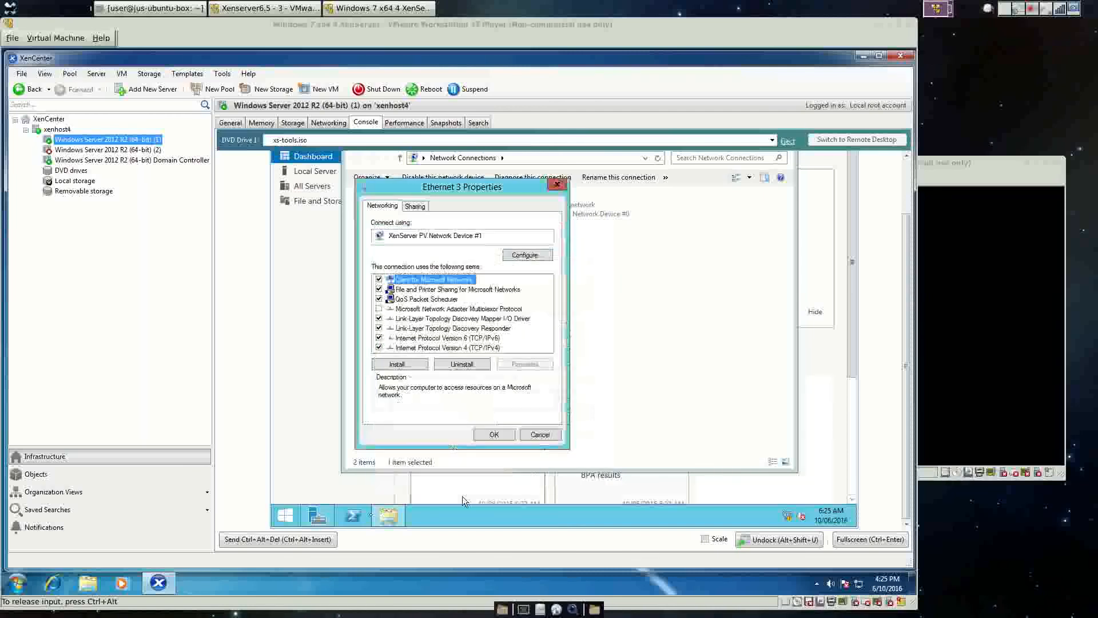
pyautogui.click(495, 435)
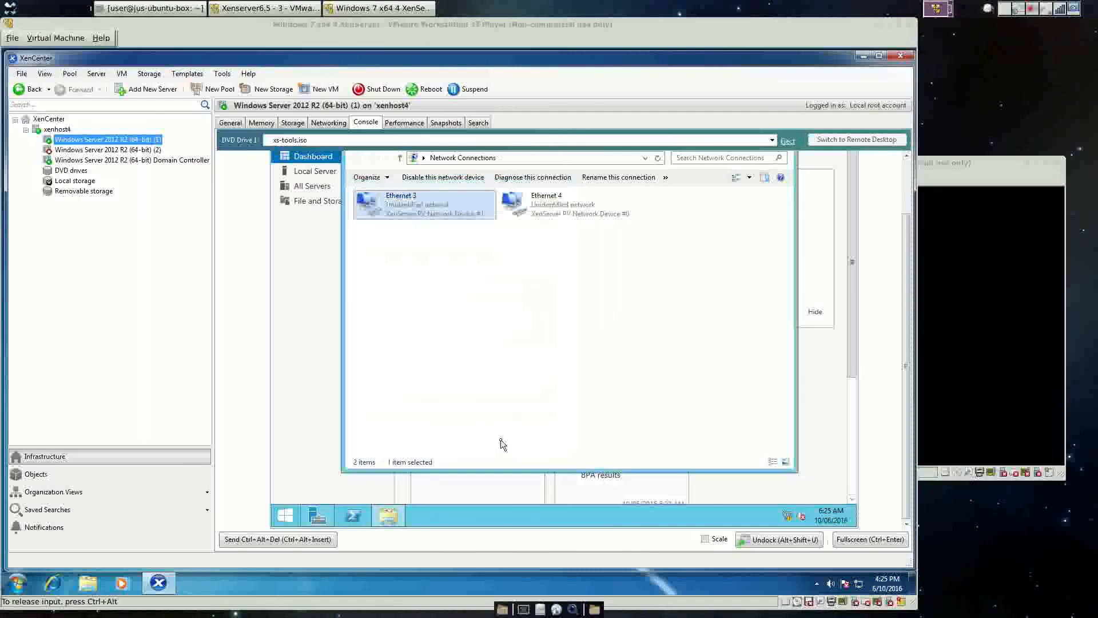
# Launch cmd from Run and ping 10.10.10.1, getting 4 replies with 0% loss.
pyautogui.click(285, 514)
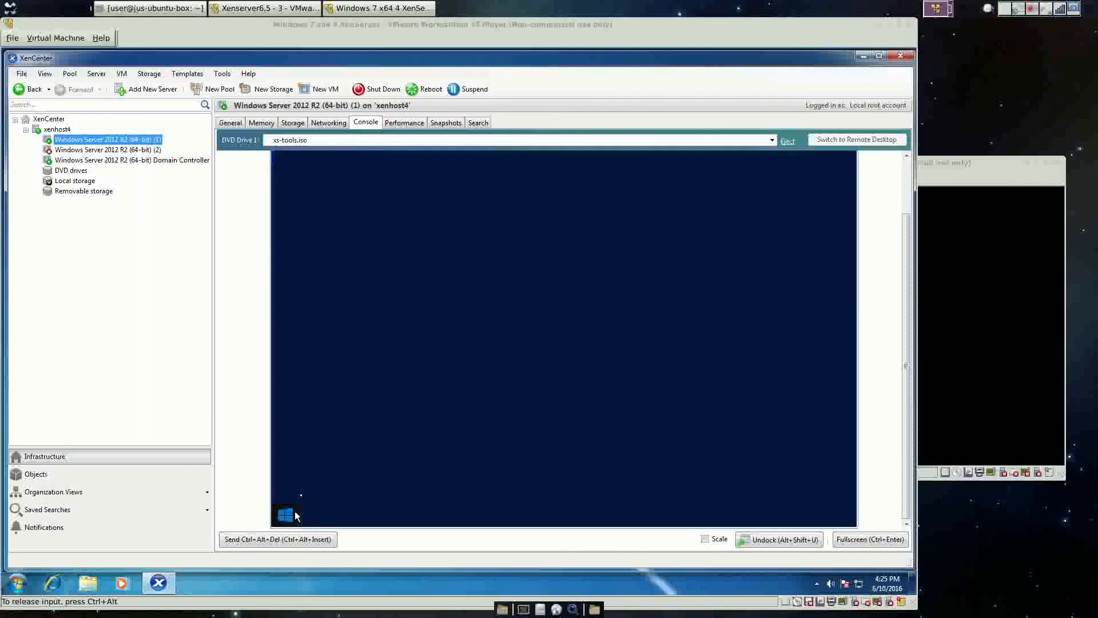
pyautogui.click(350, 503)
pyautogui.click(349, 500)
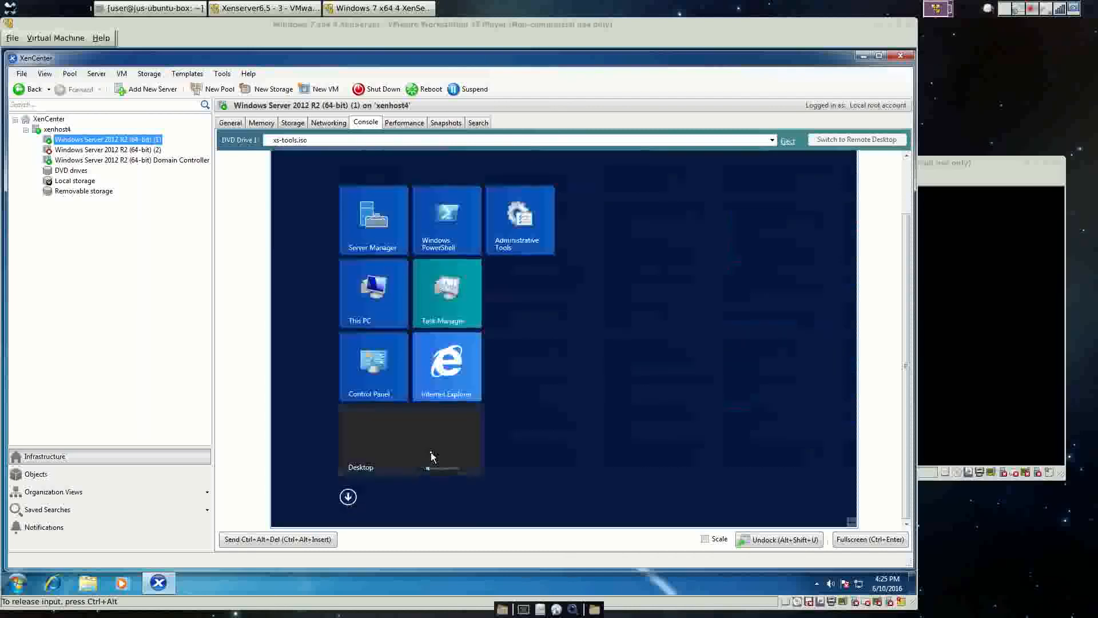
pyautogui.click(431, 456)
pyautogui.rightClick(301, 508)
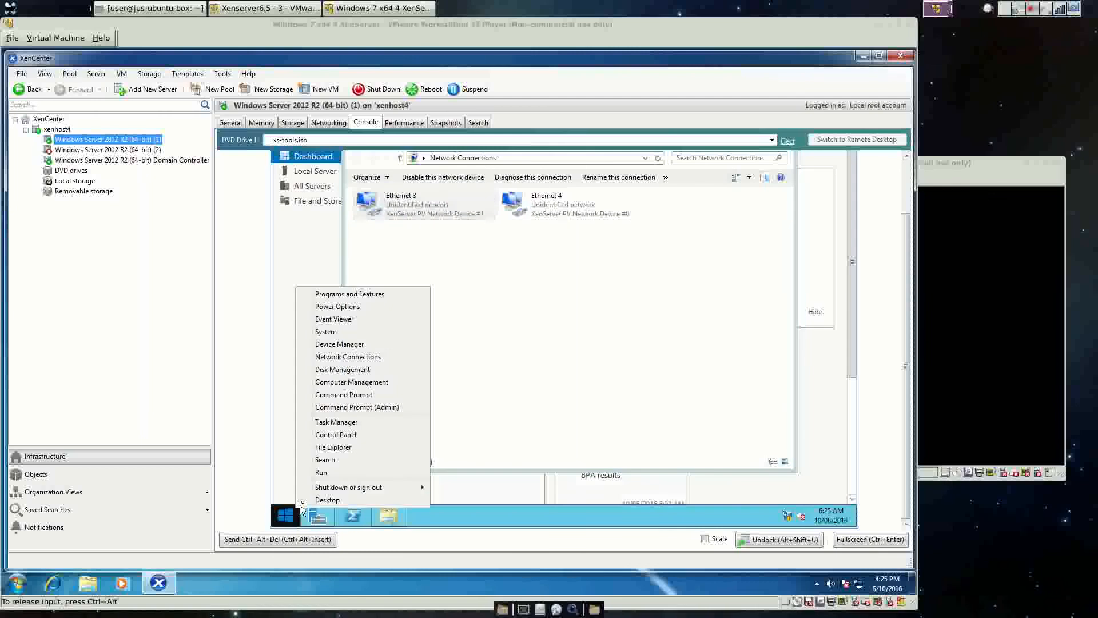
pyautogui.click(321, 473)
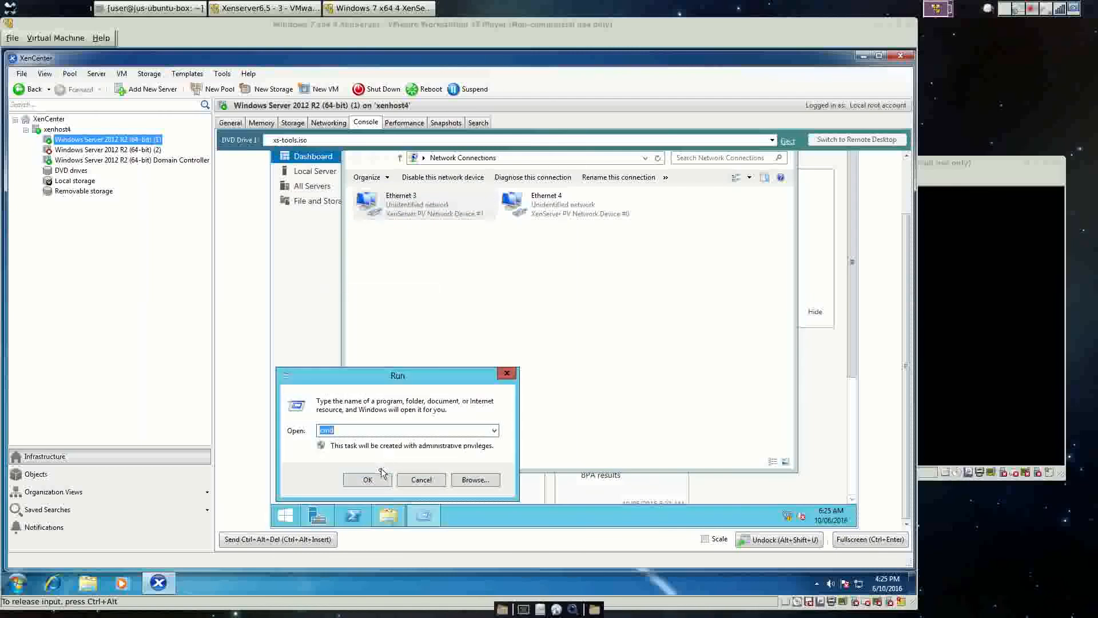
pyautogui.click(381, 475)
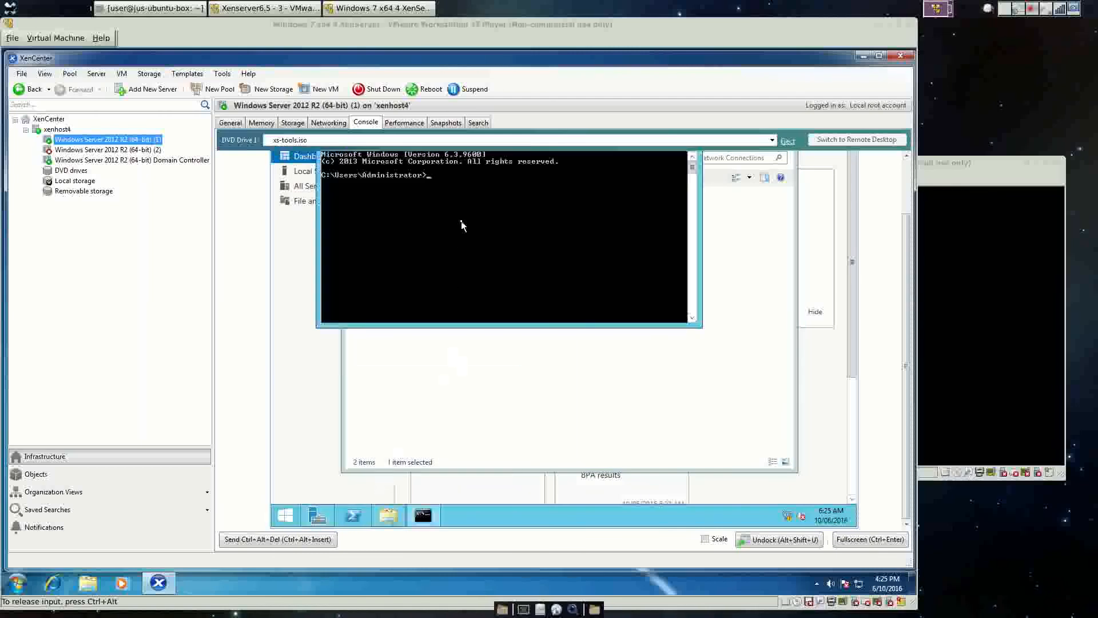
pyautogui.write('ping 10.')
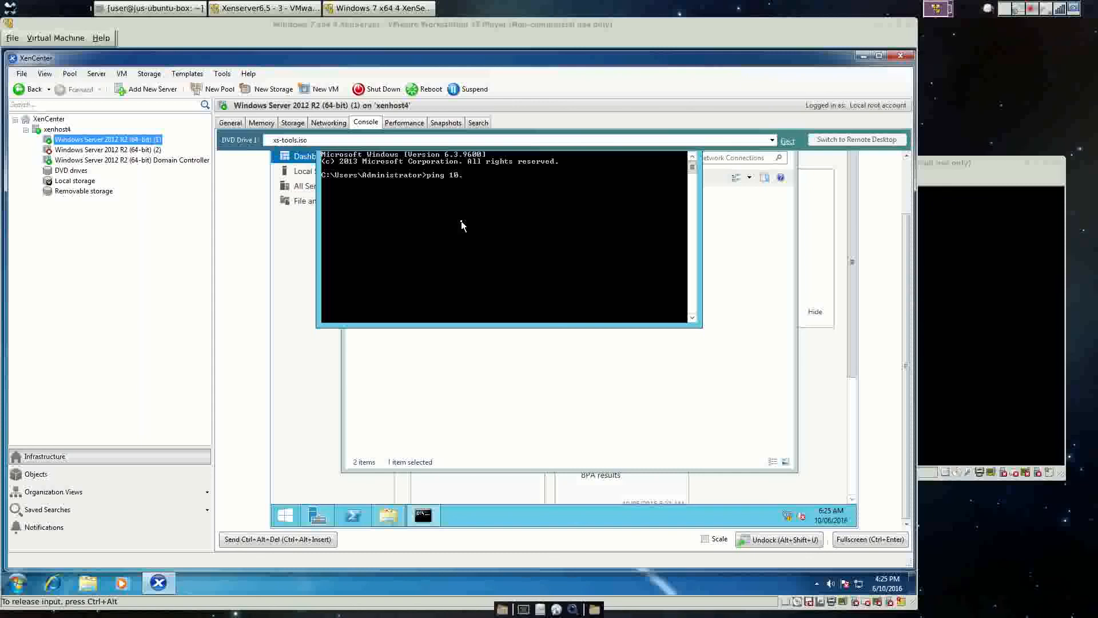
pyautogui.write('10.10.1')
pyautogui.press('Return')
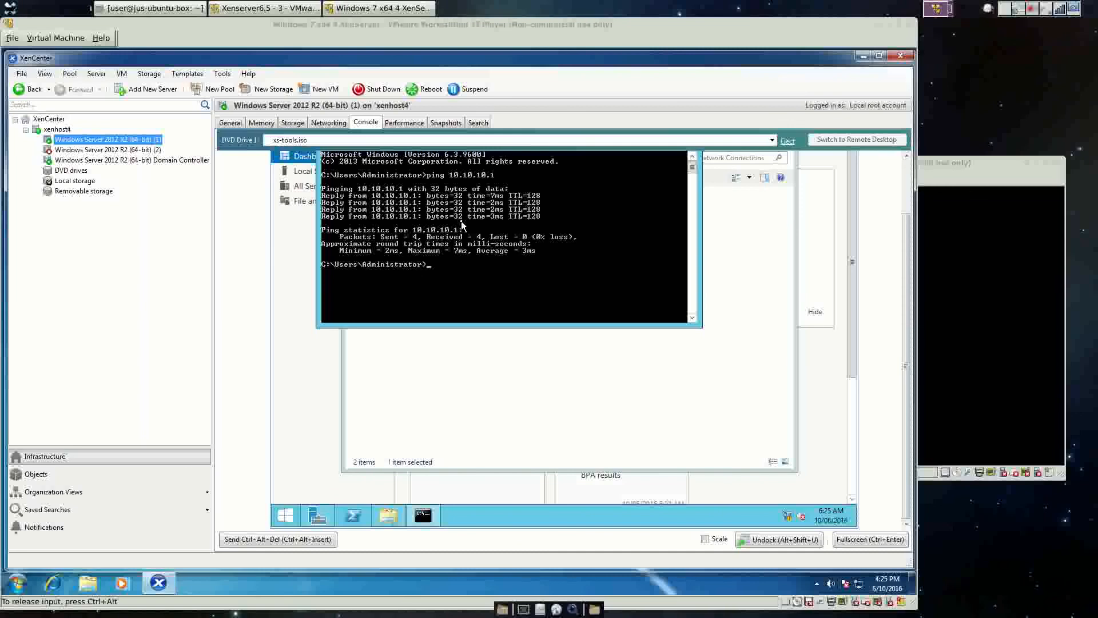
# Close cmd and set Ethernet 4's IPv4 to obtain IP and DNS addresses automatically.
pyautogui.click(907, 183)
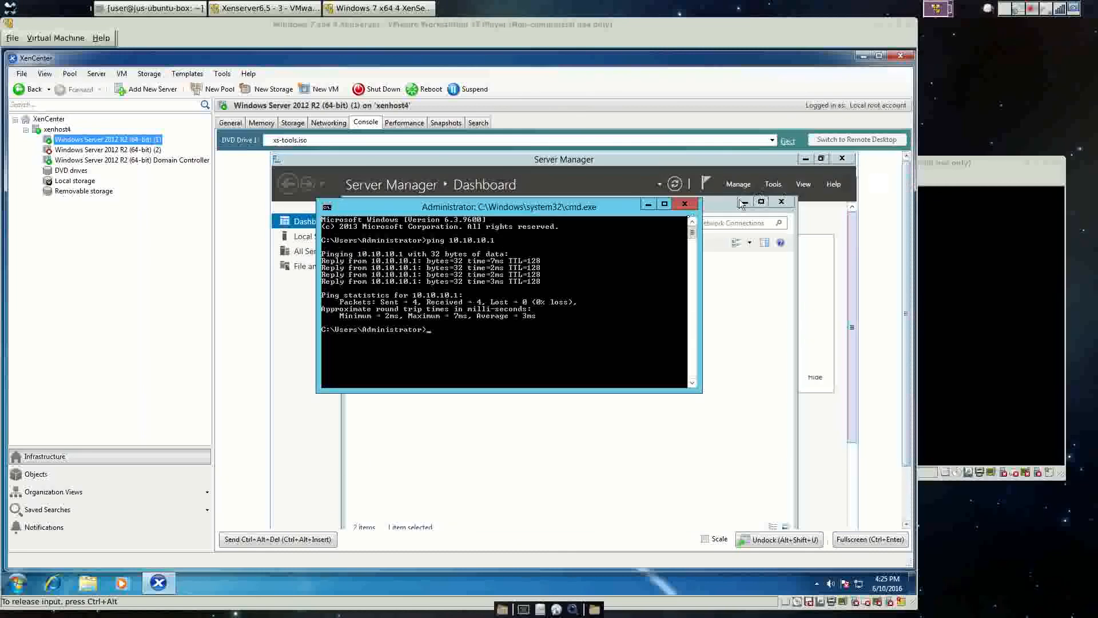
pyautogui.click(685, 204)
pyautogui.rightClick(526, 276)
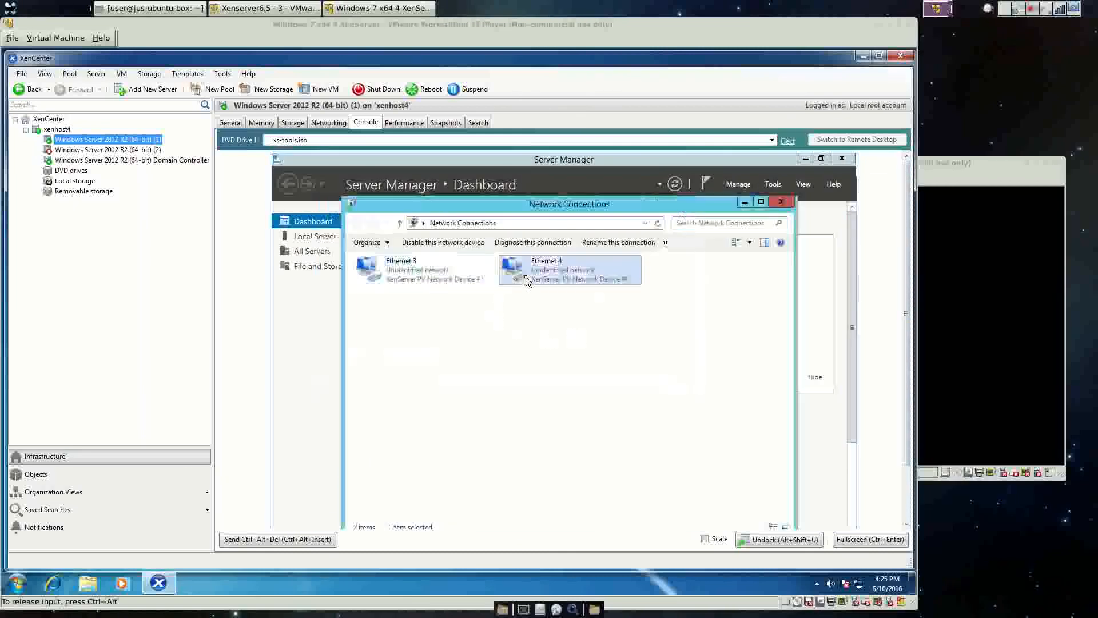
pyautogui.click(560, 379)
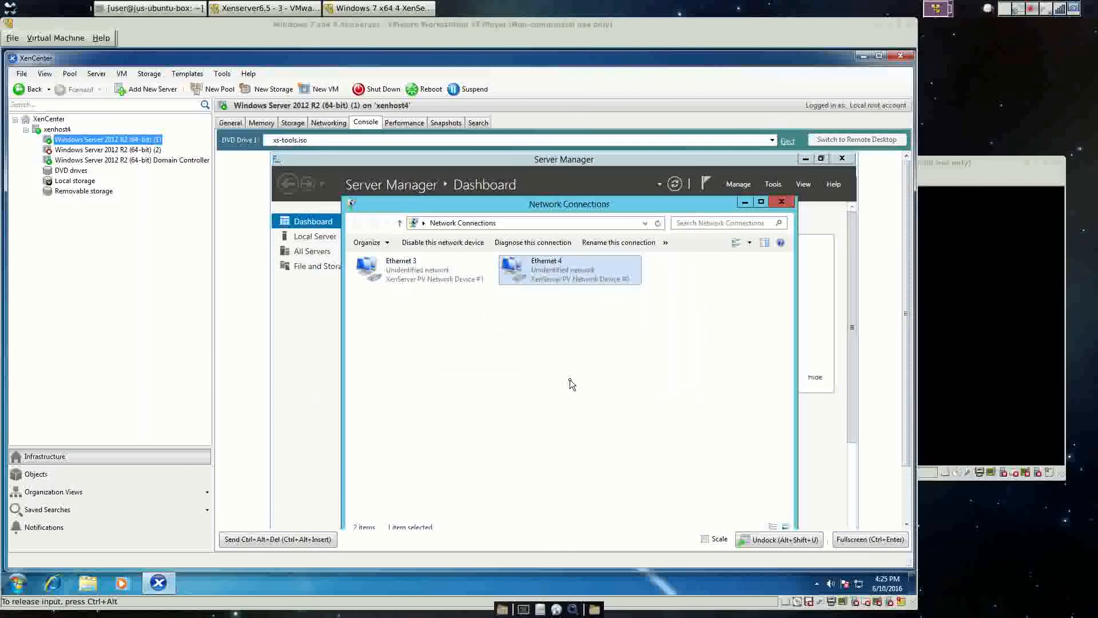
pyautogui.doubleClick(447, 413)
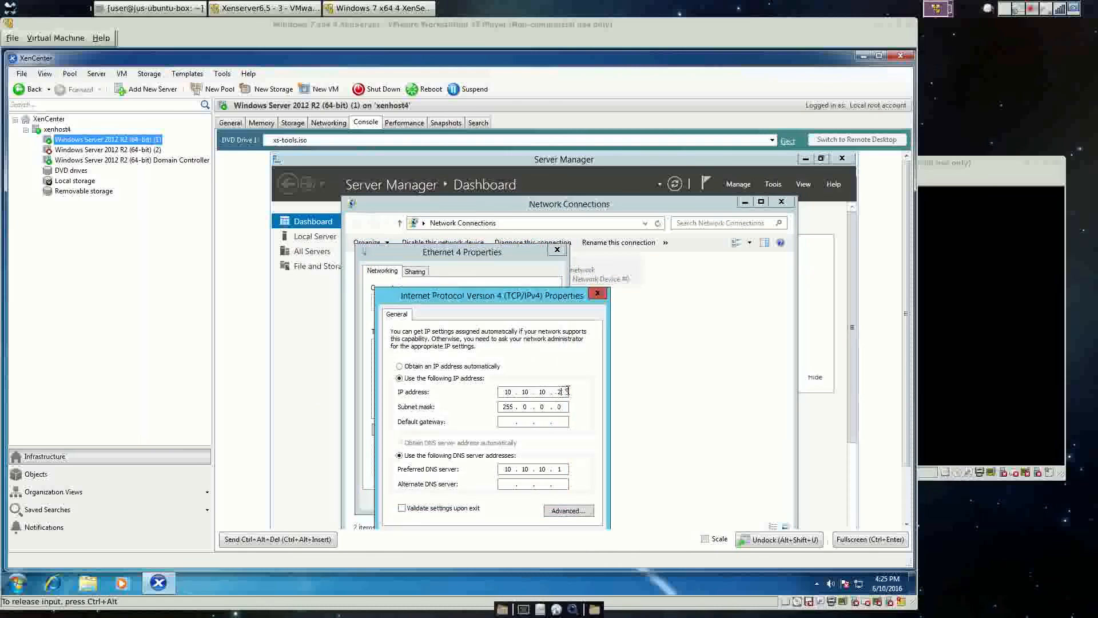
pyautogui.click(401, 369)
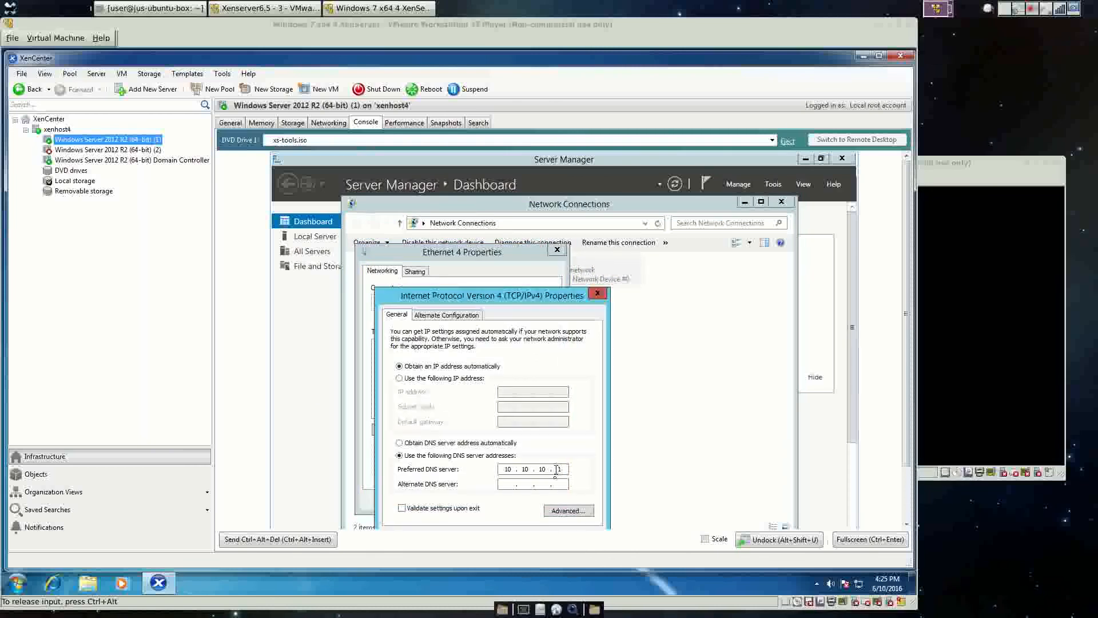
pyautogui.click(563, 510)
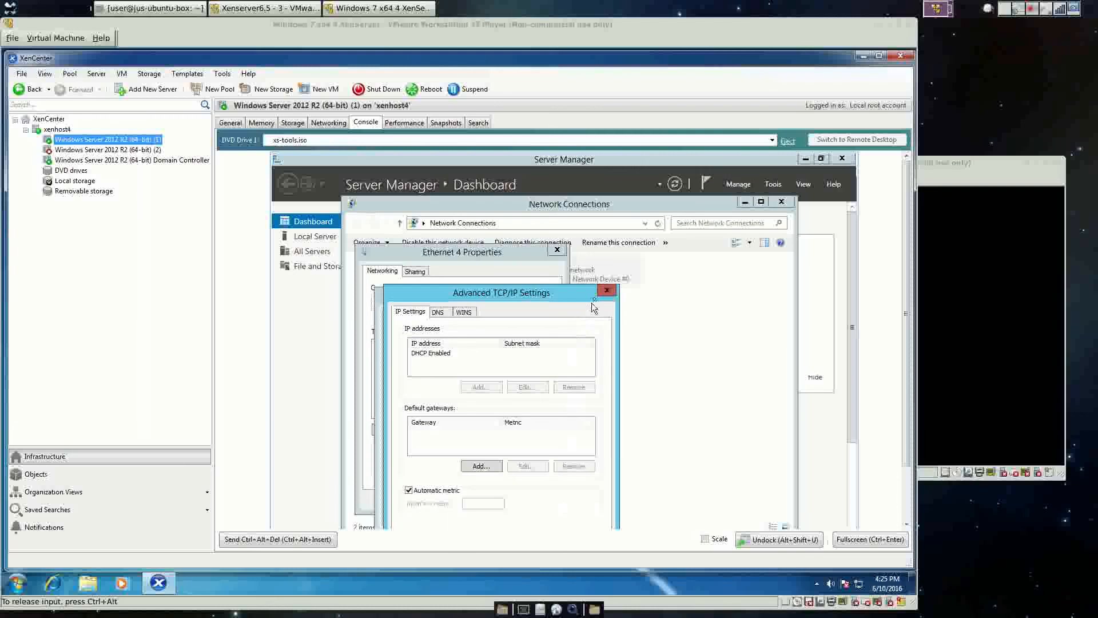
pyautogui.click(607, 290)
pyautogui.moveTo(905, 227); pyautogui.dragTo(905, 280)
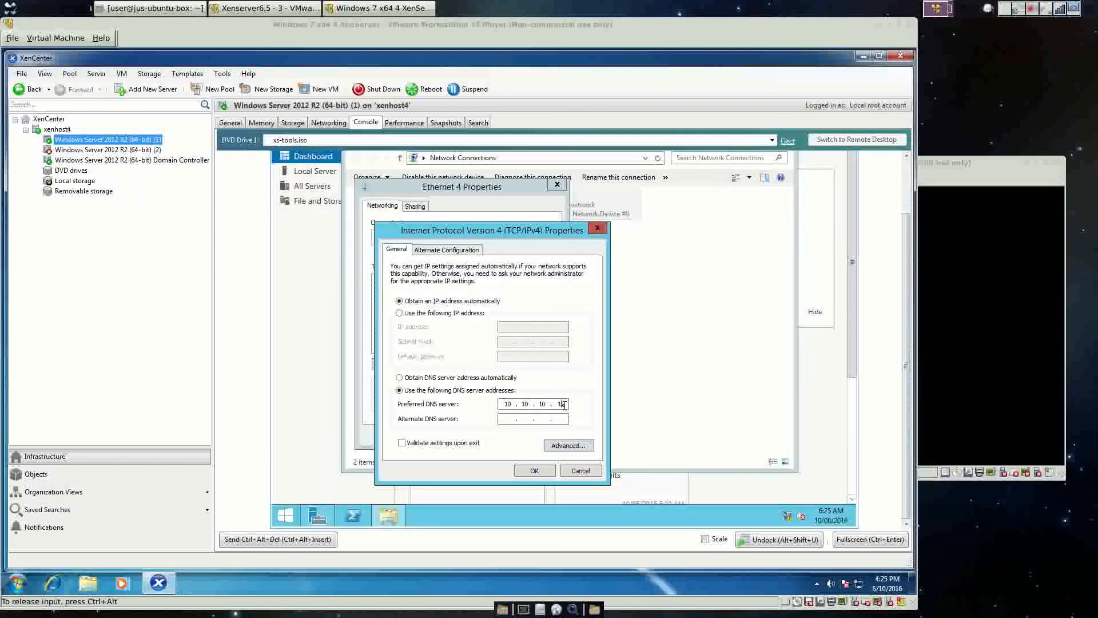
pyautogui.click(430, 378)
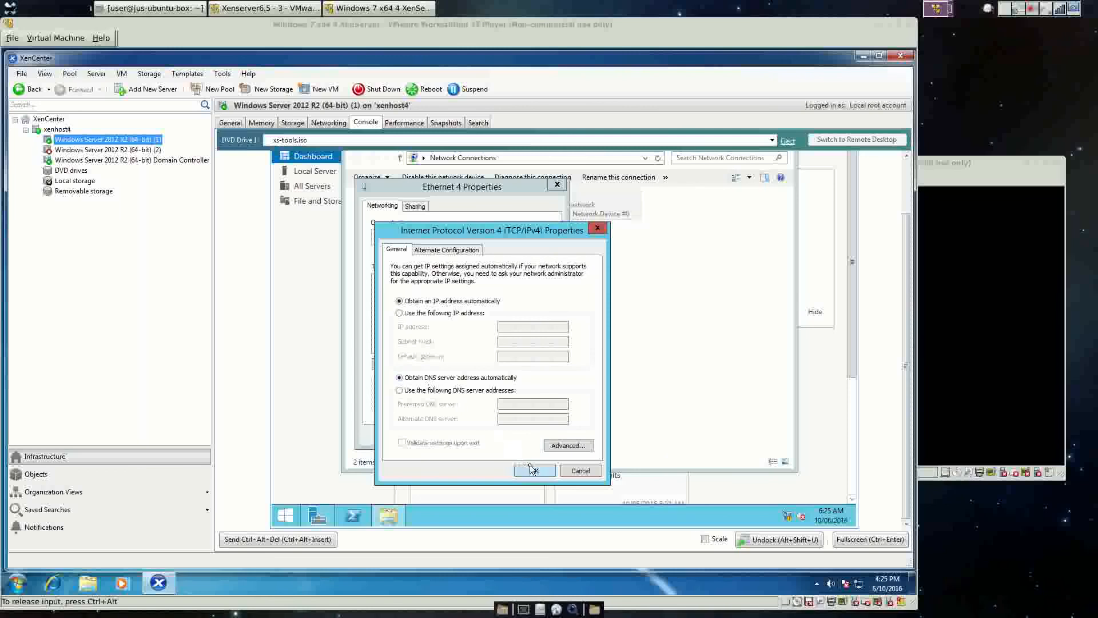
pyautogui.click(532, 469)
pyautogui.click(494, 435)
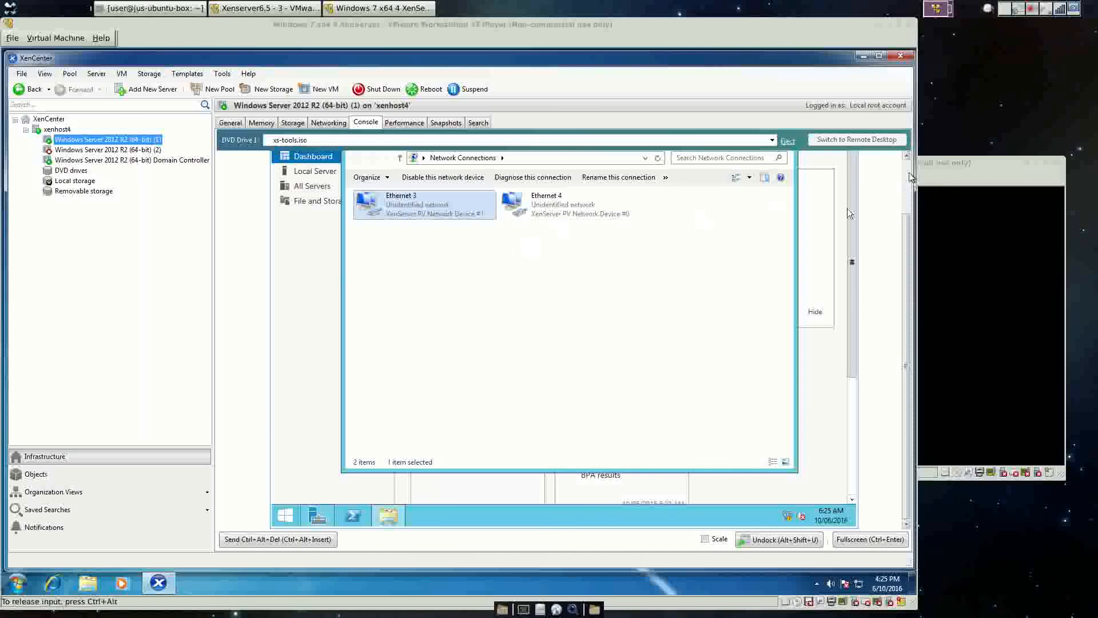
# Close Network Connections and Server Manager, leaving the server desktop.
pyautogui.scroll(2, 847, 208)
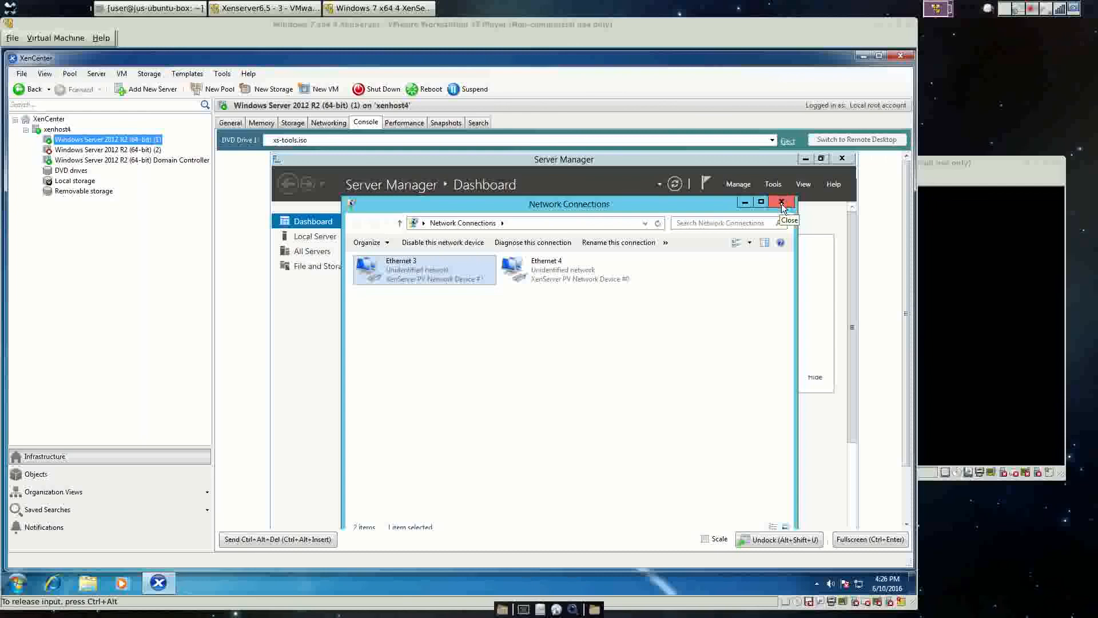
pyautogui.click(781, 203)
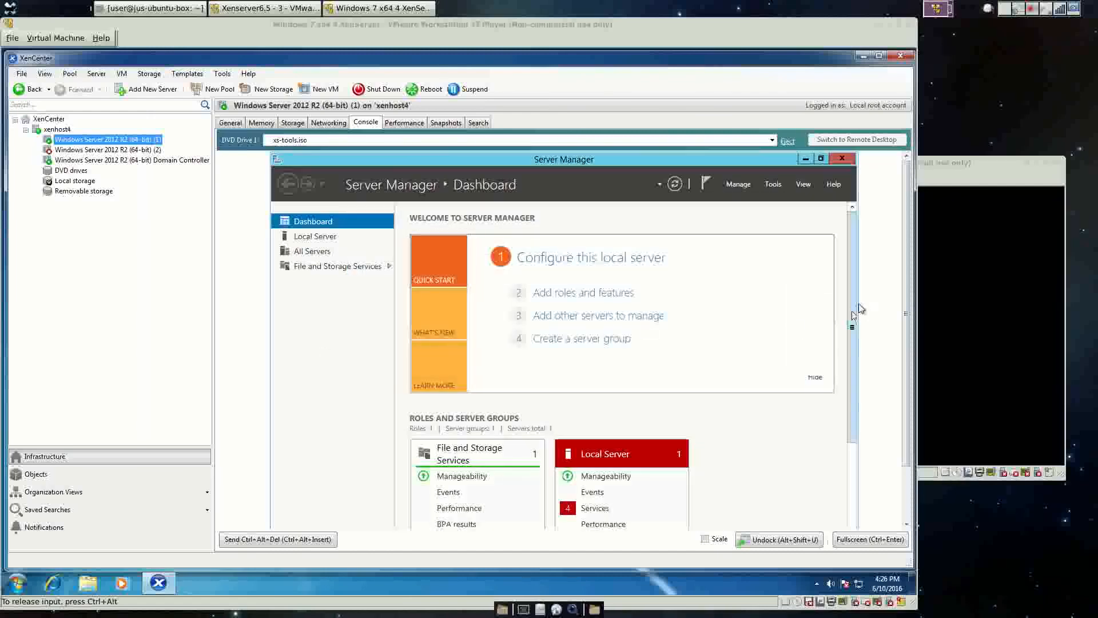
pyautogui.moveTo(855, 312); pyautogui.dragTo(851, 177)
pyautogui.click(842, 159)
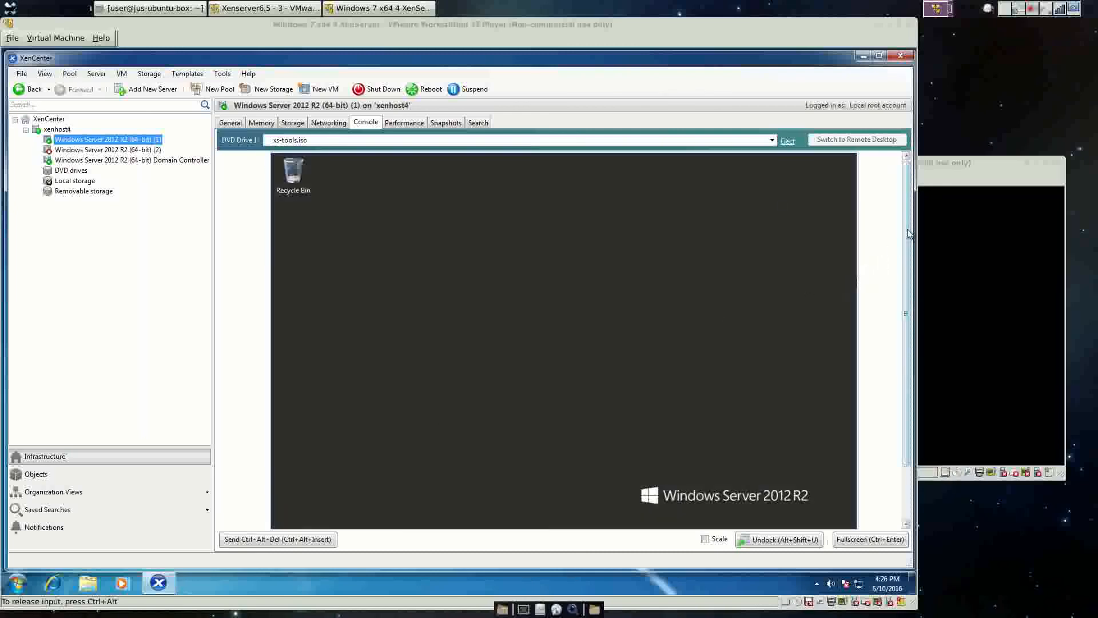
pyautogui.moveTo(906, 243); pyautogui.dragTo(896, 359)
# Open WINSERVER-1's computer name settings, choose Domain membership, then select the Domain Controller VM.
pyautogui.rightClick(300, 516)
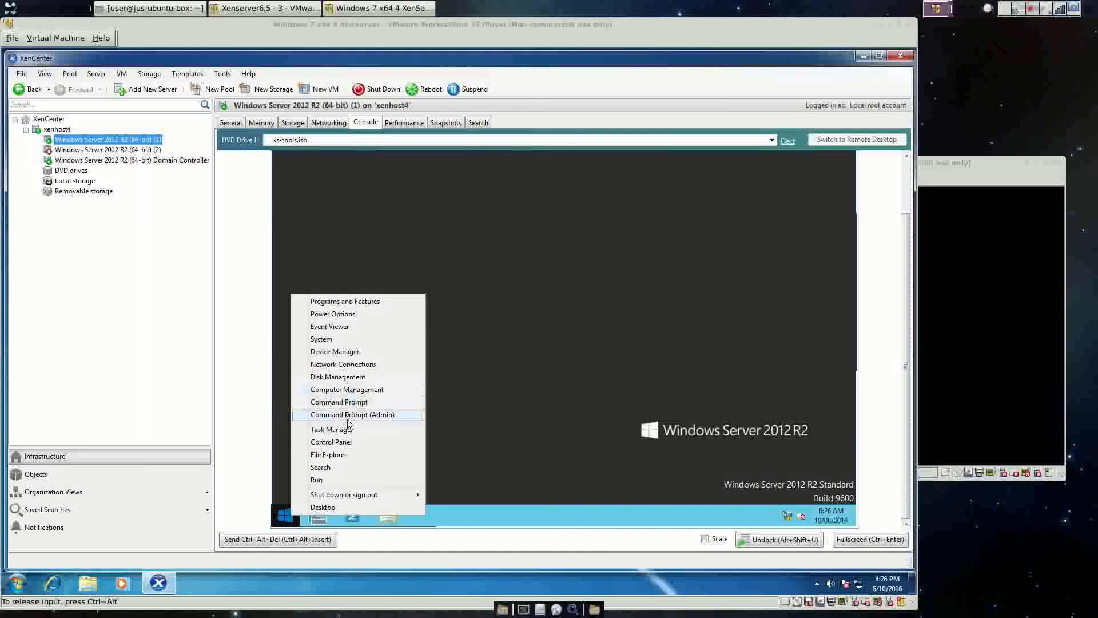
pyautogui.click(332, 442)
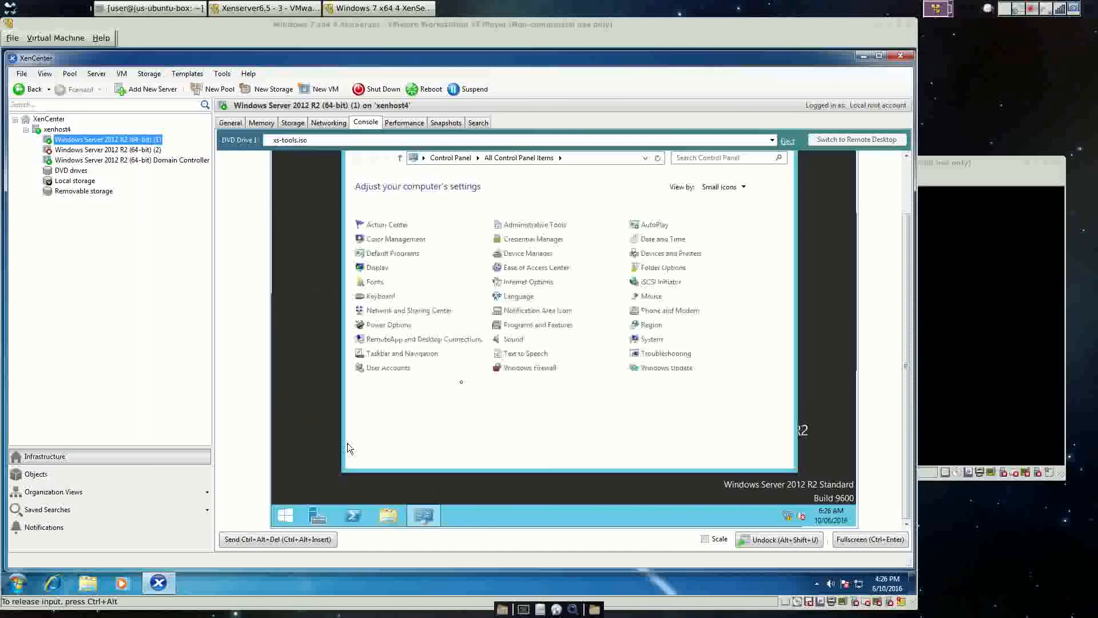
pyautogui.click(651, 339)
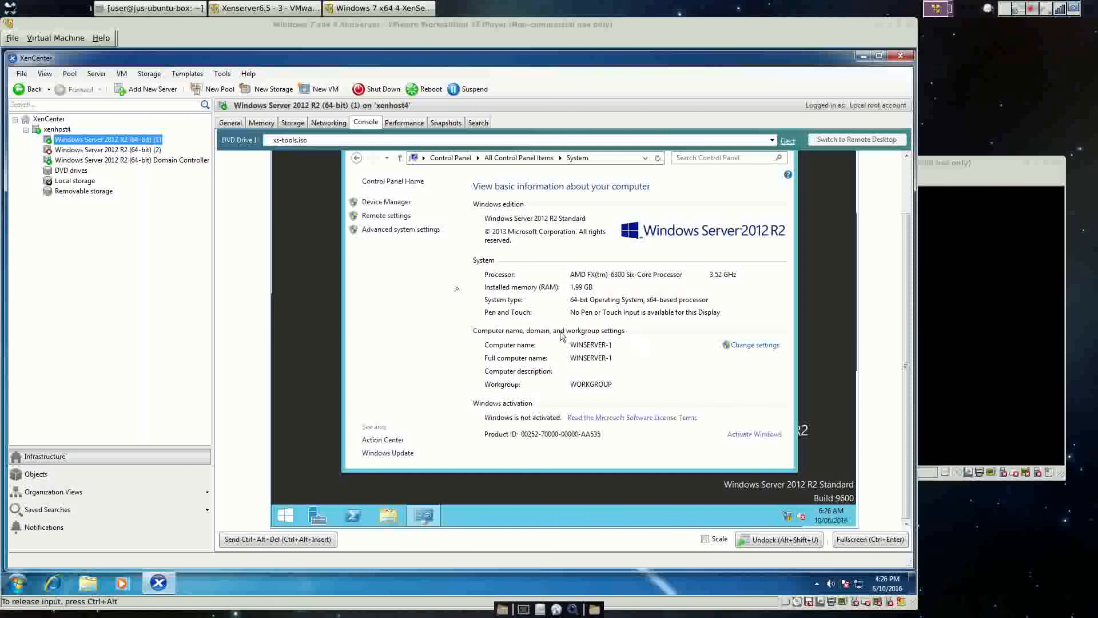
pyautogui.click(735, 346)
pyautogui.click(575, 318)
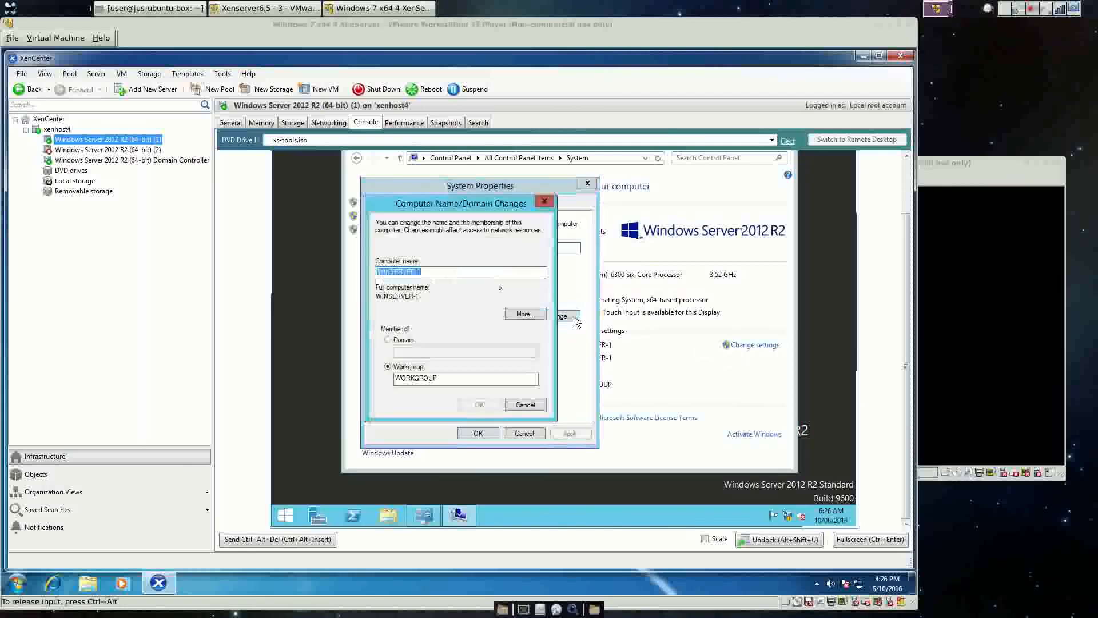
pyautogui.click(389, 340)
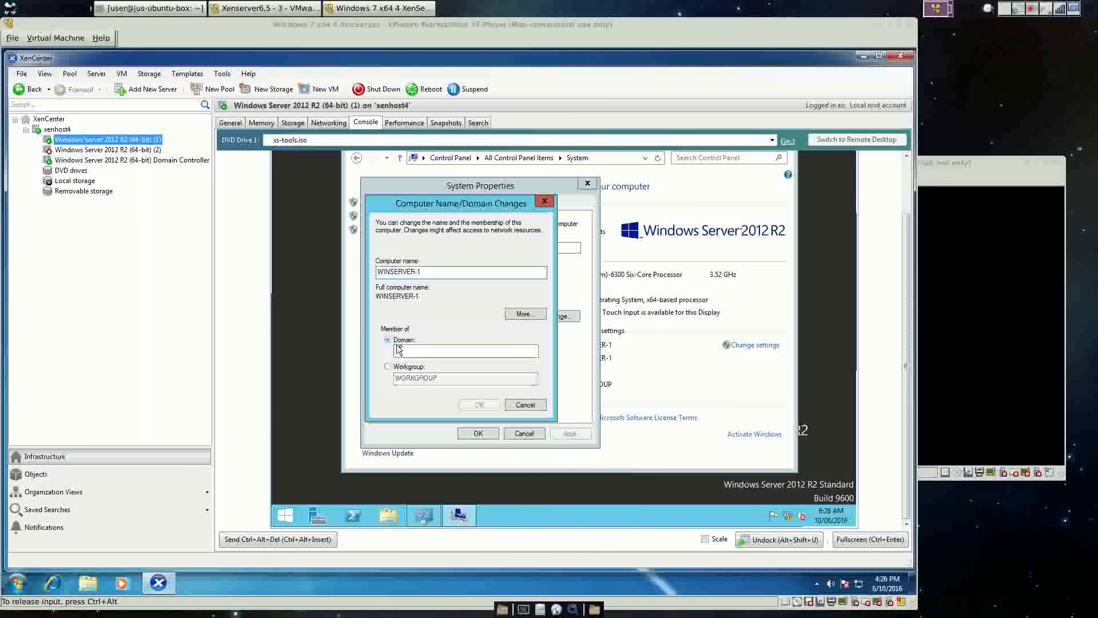
pyautogui.click(406, 349)
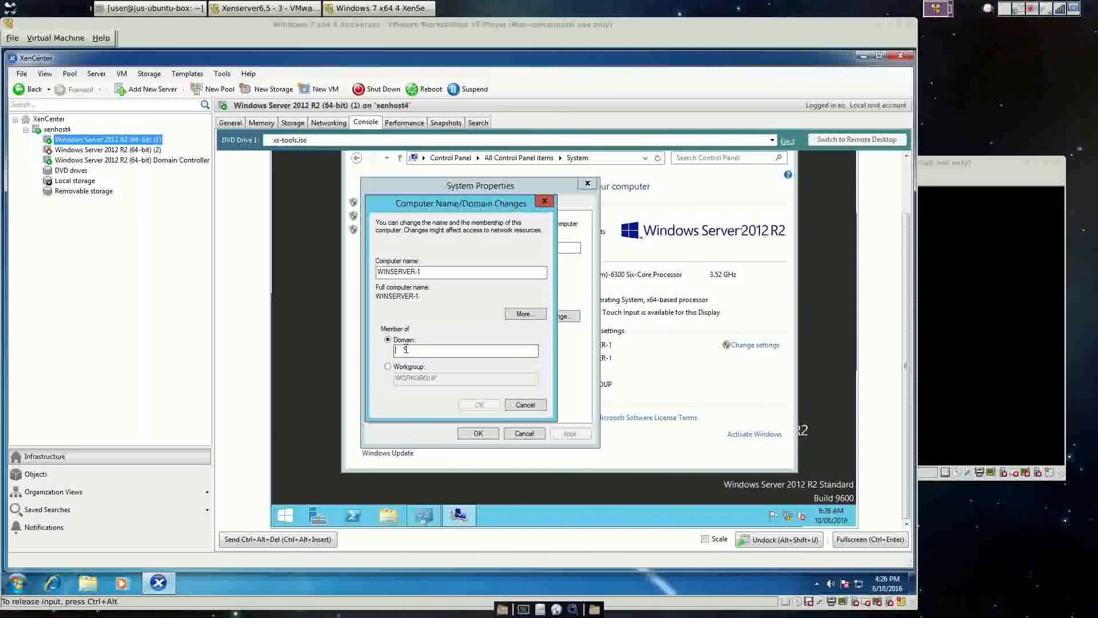
pyautogui.click(107, 162)
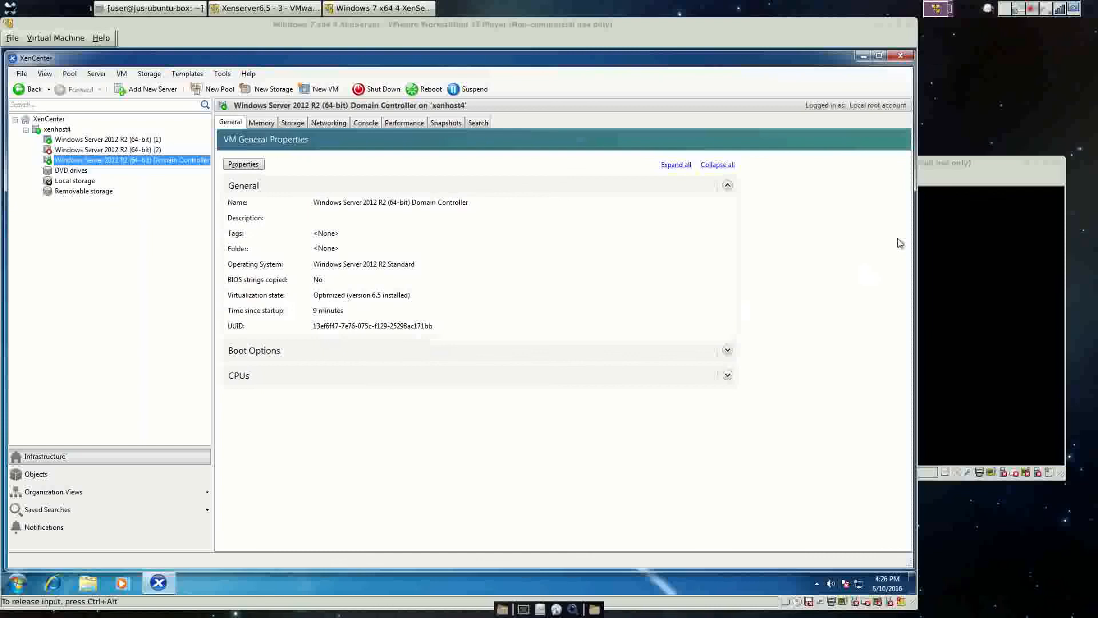
# On the DC's console, open Control Panel > System to see WINSERVER-DC in testdomain5.com.
pyautogui.click(366, 125)
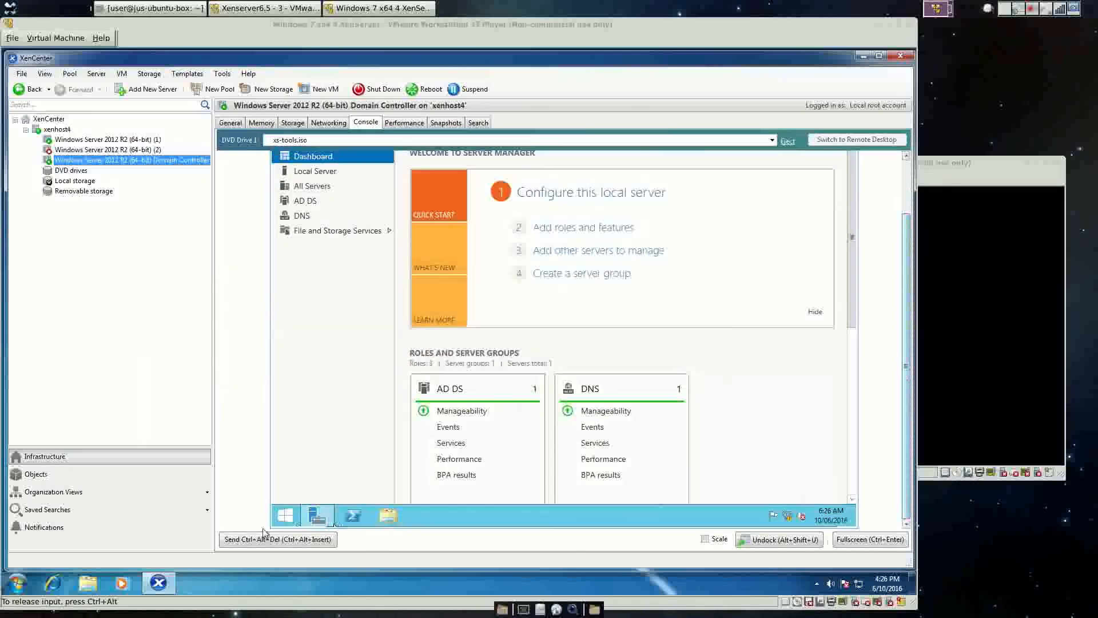
pyautogui.rightClick(284, 516)
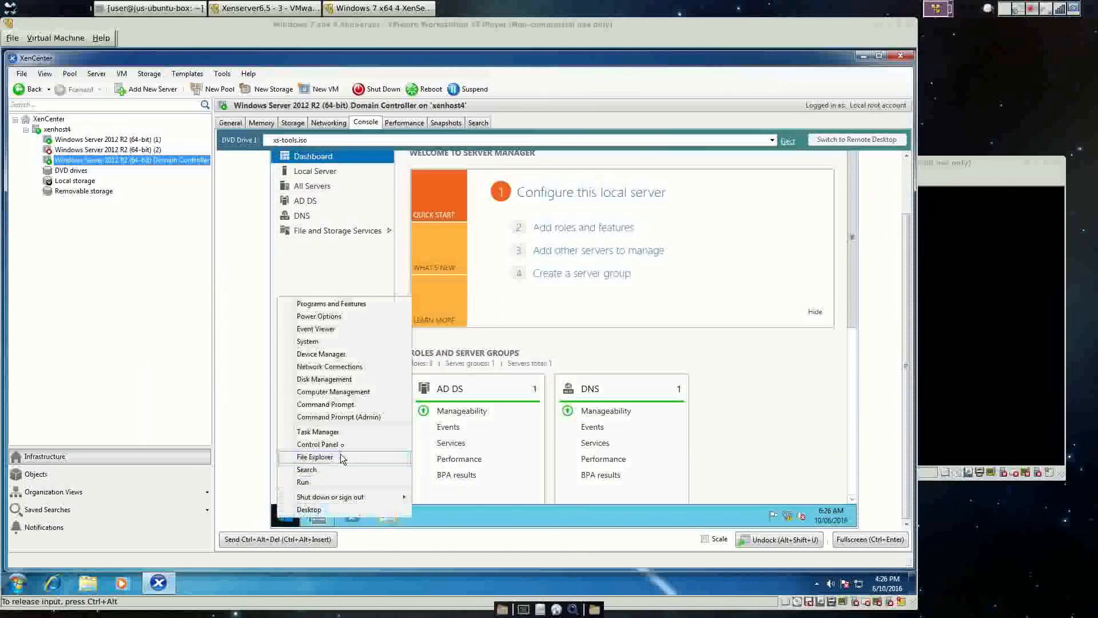
pyautogui.click(321, 444)
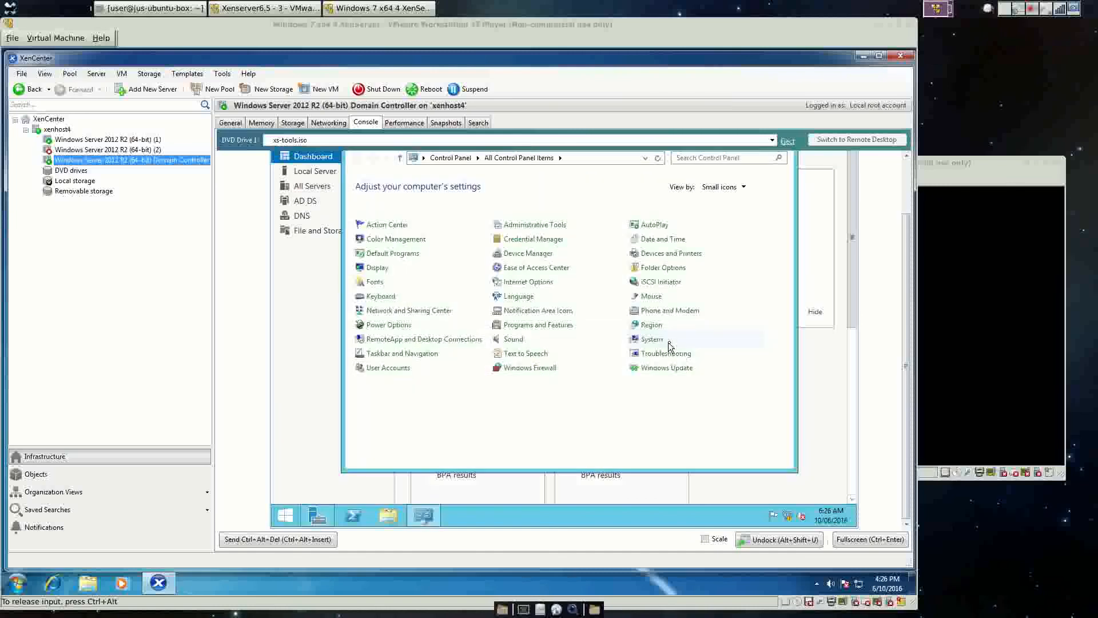
pyautogui.click(652, 339)
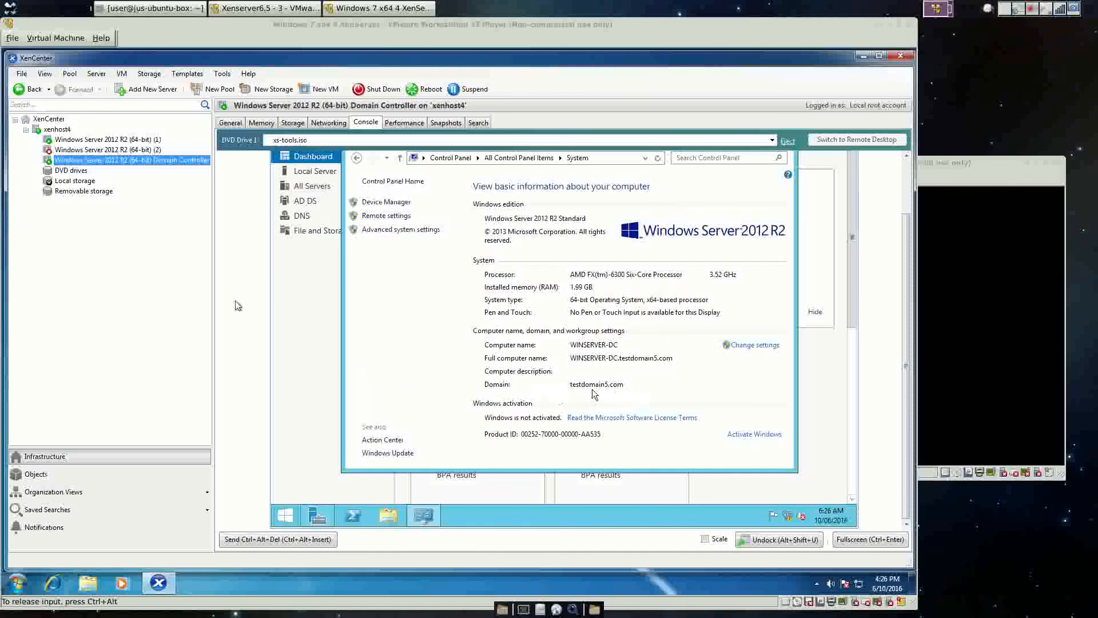
pyautogui.click(66, 139)
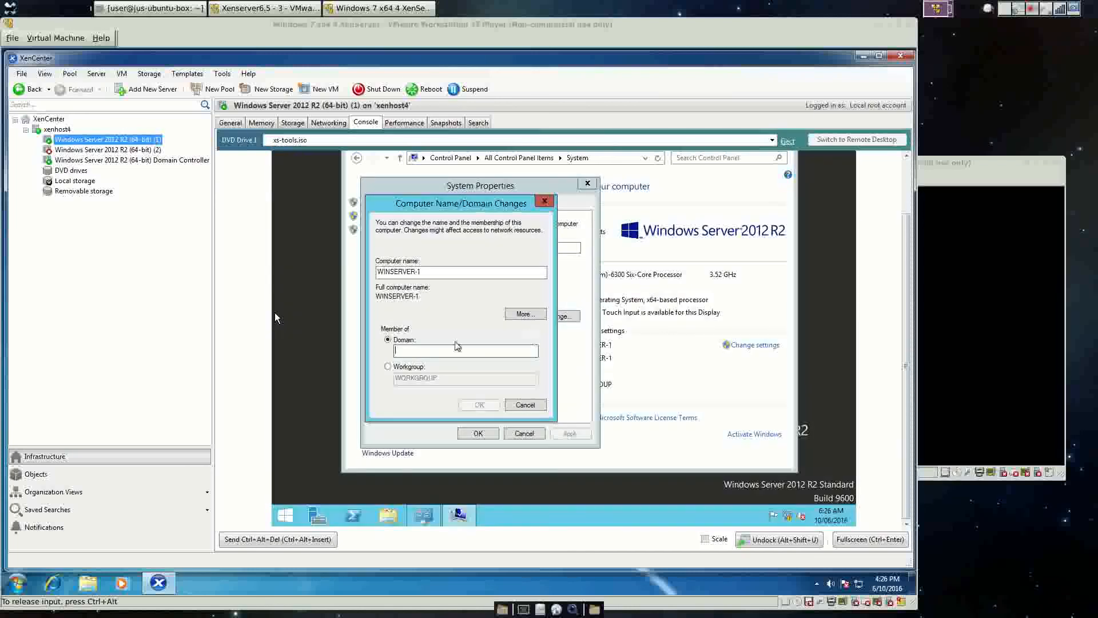
# Enter testdomain5.com as the domain and authenticate as the domain Administrator.
pyautogui.write('te')
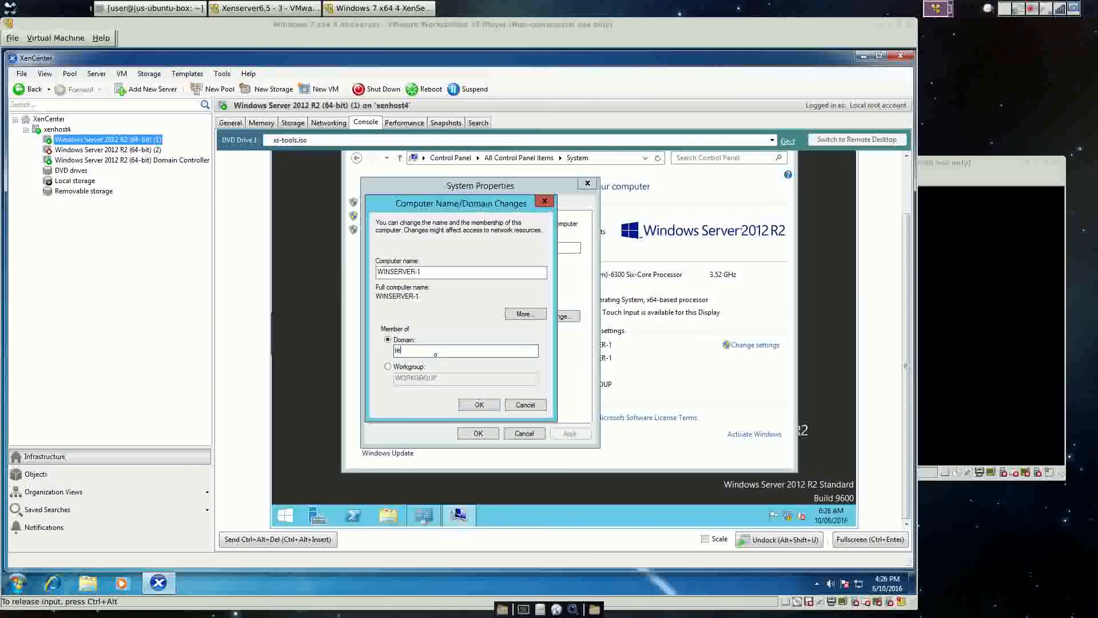
pyautogui.write('stdomain5.com')
pyautogui.click(478, 406)
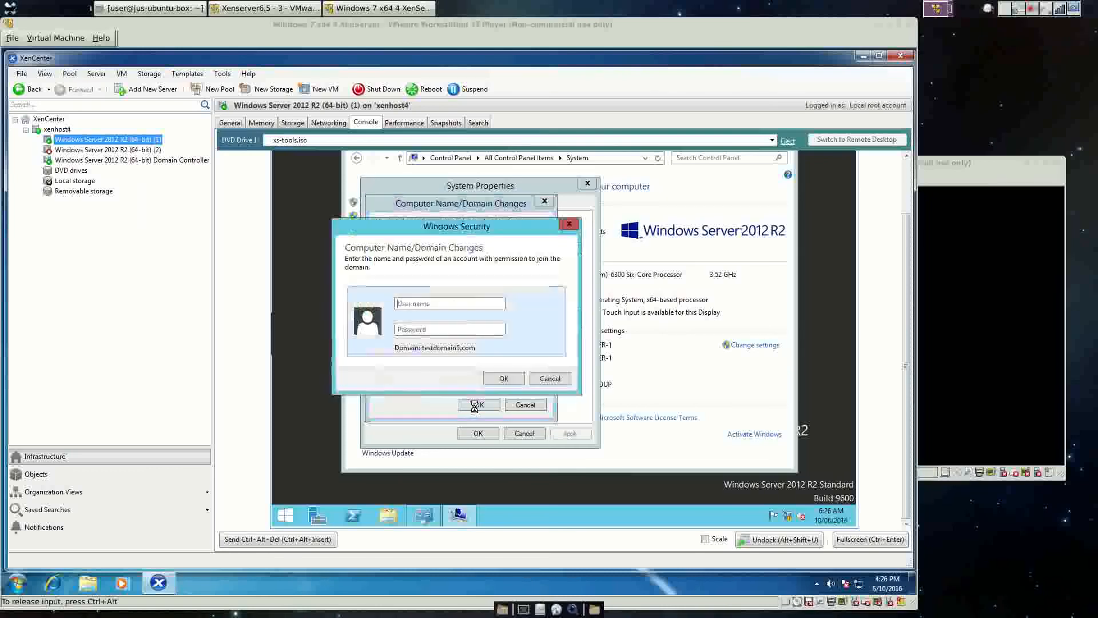
pyautogui.write('A')
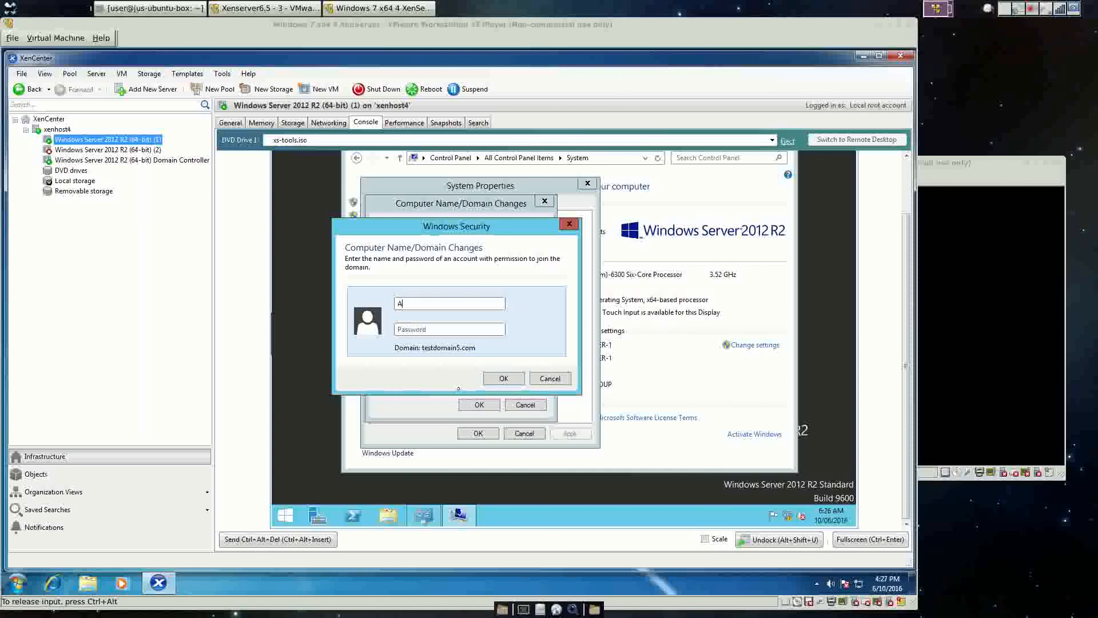
pyautogui.write('dministrator')
pyautogui.press('Tab')
pyautogui.write('•')
pyautogui.click(514, 379)
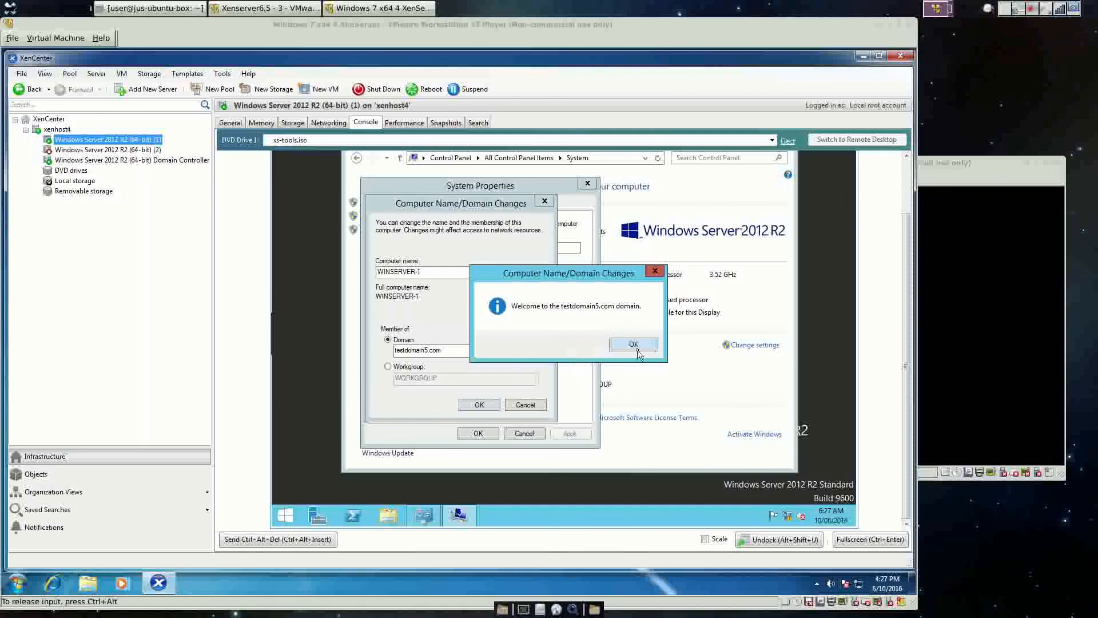
# Acknowledge the welcome and restart notices, close System Properties, and restart now.
pyautogui.click(637, 350)
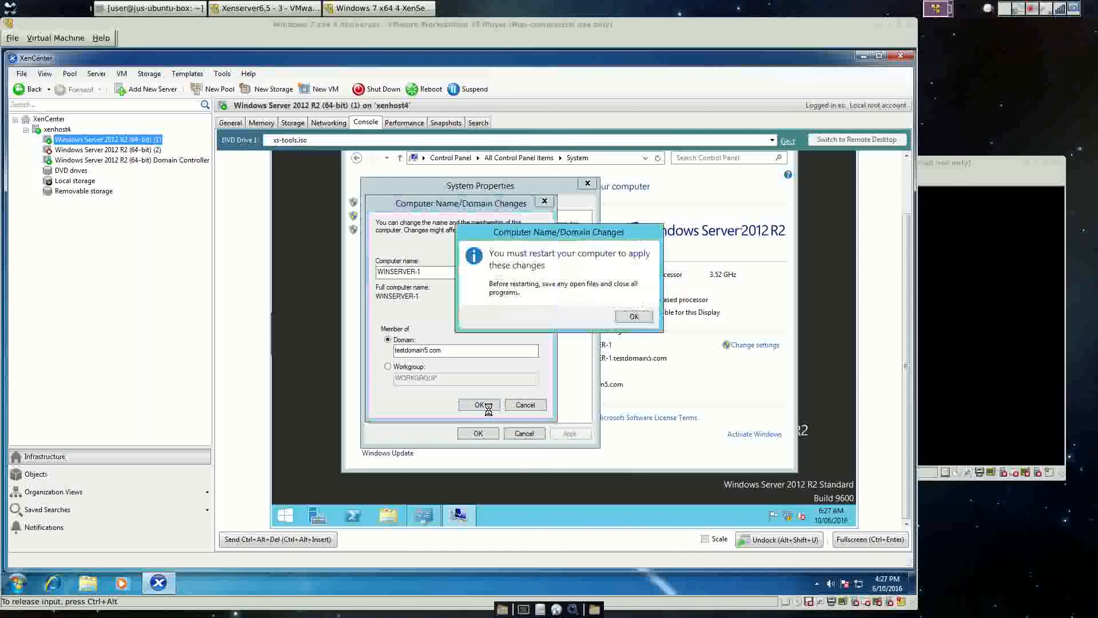
pyautogui.click(632, 316)
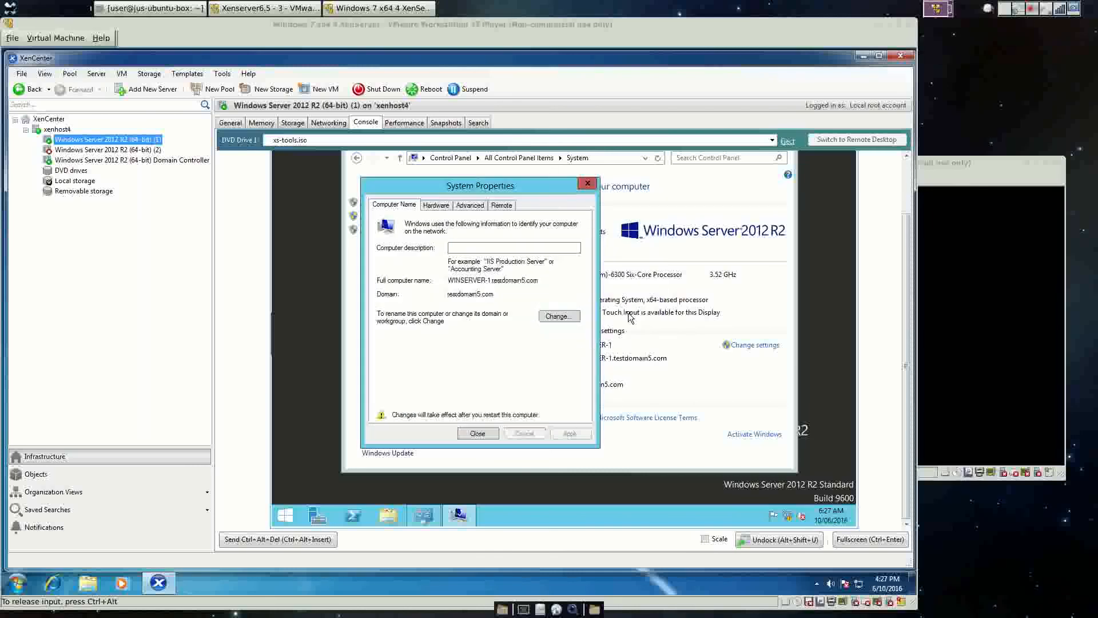
pyautogui.click(477, 434)
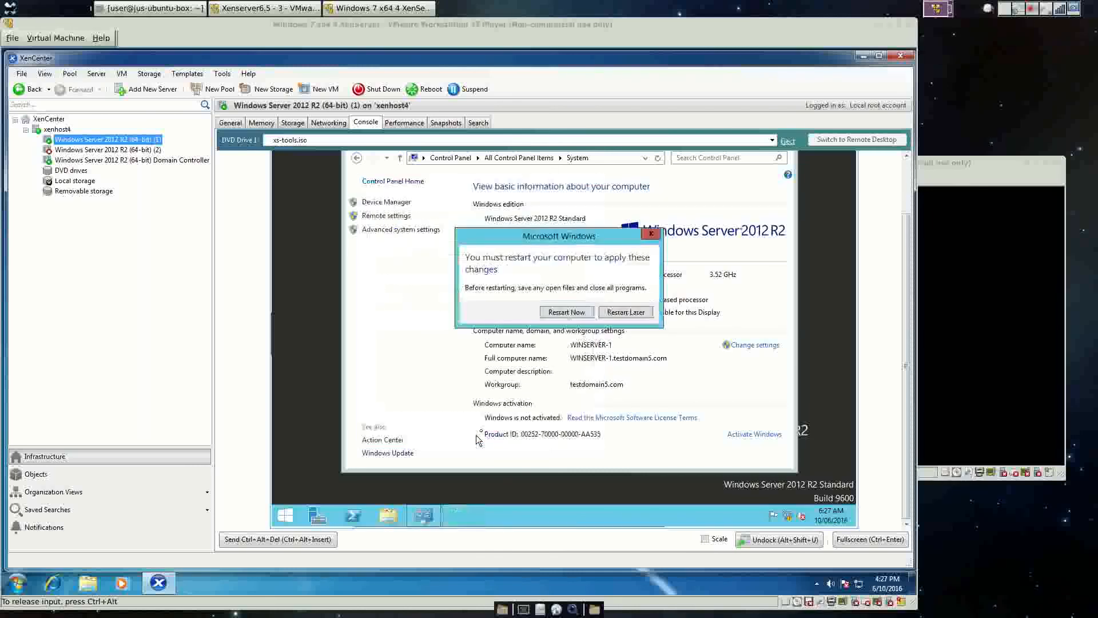
pyautogui.click(579, 313)
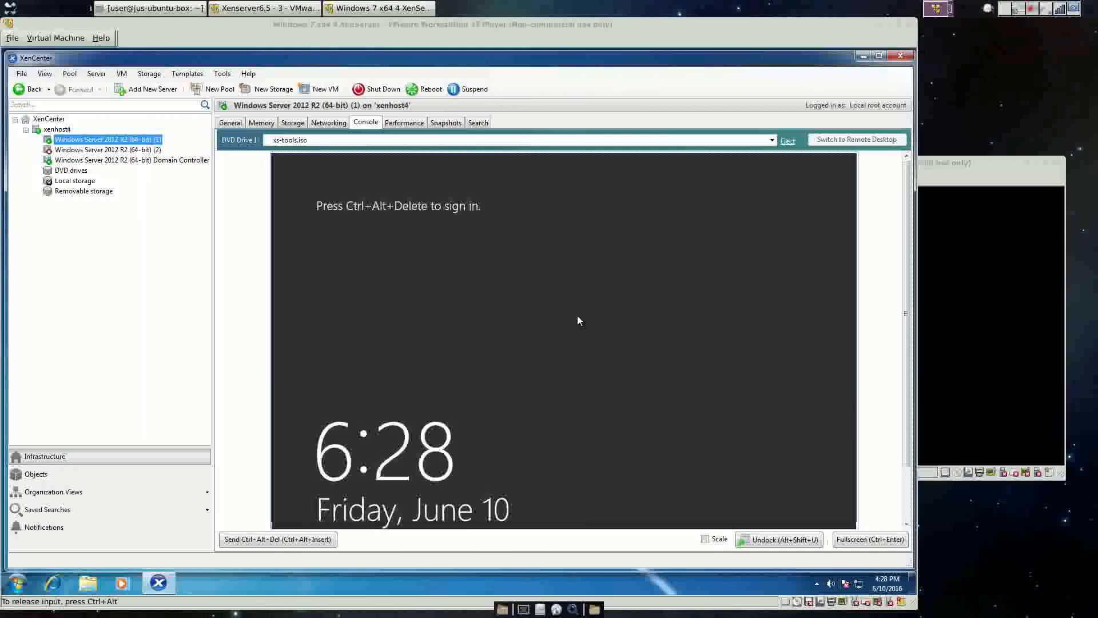
# Send Ctrl+Alt+Del and sign in as Other user testdomain5\Administrator with the account password.
pyautogui.click(113, 74)
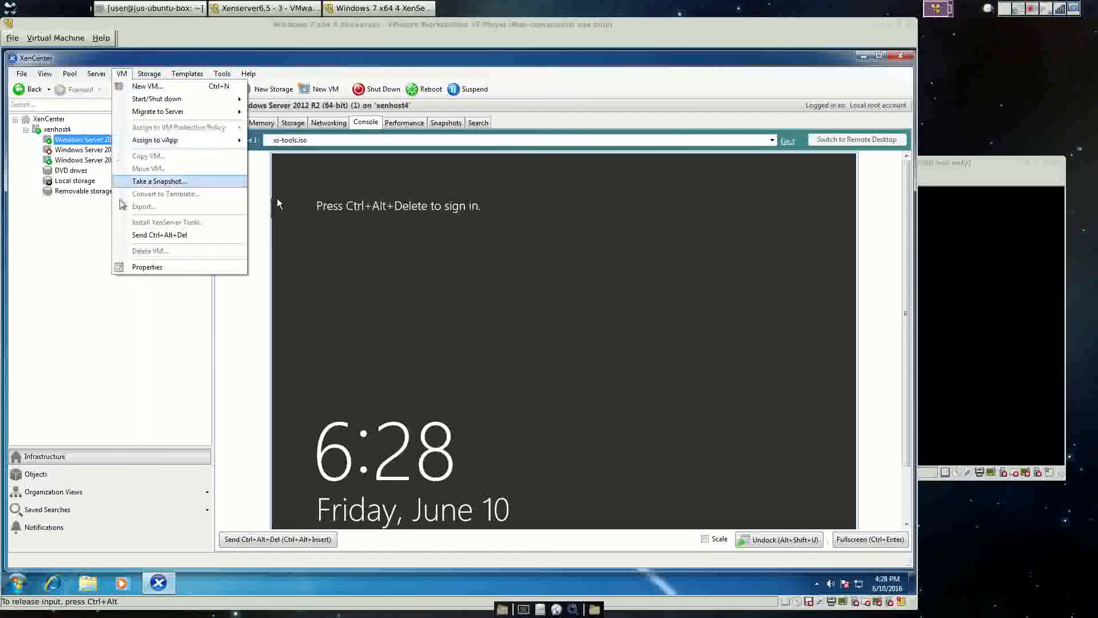
pyautogui.click(138, 234)
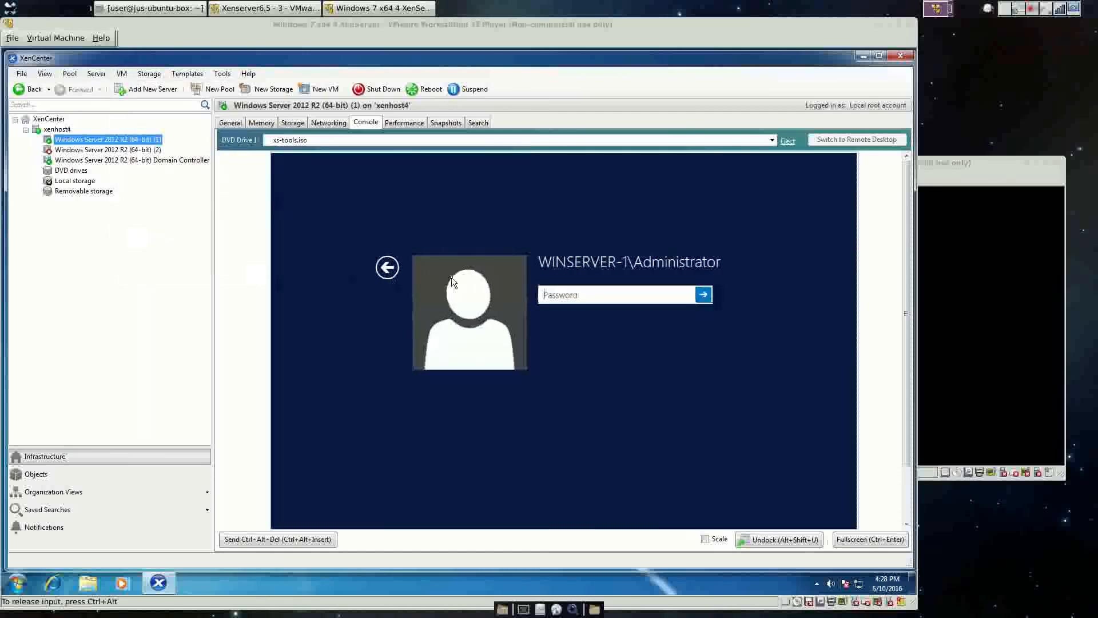
pyautogui.click(384, 273)
pyautogui.click(635, 297)
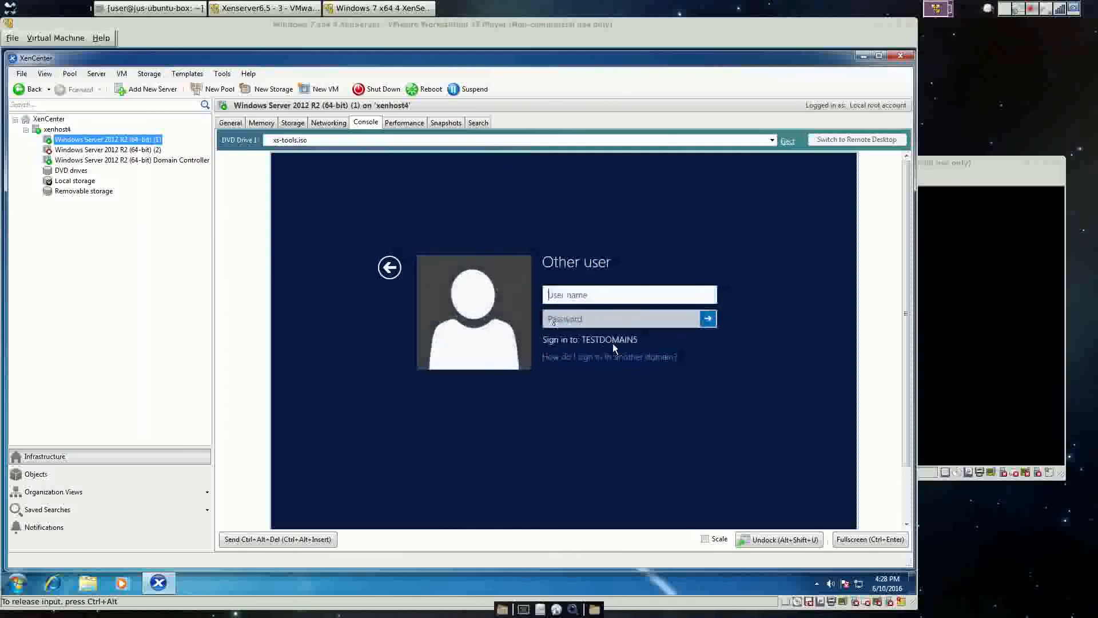
pyautogui.write('t')
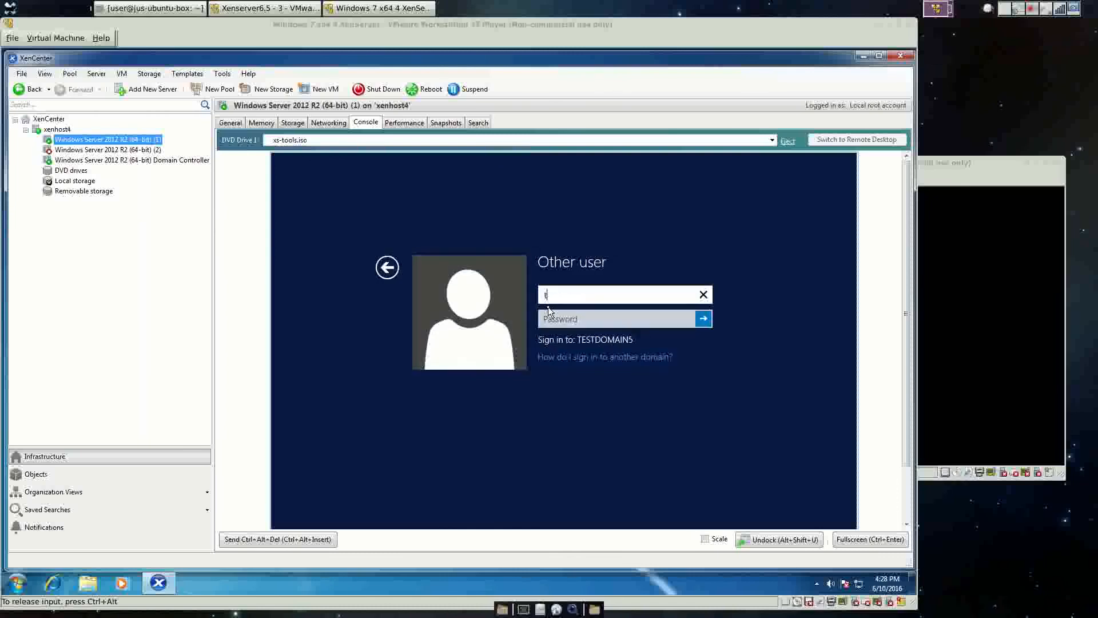
pyautogui.write('estdomain5\\Admini')
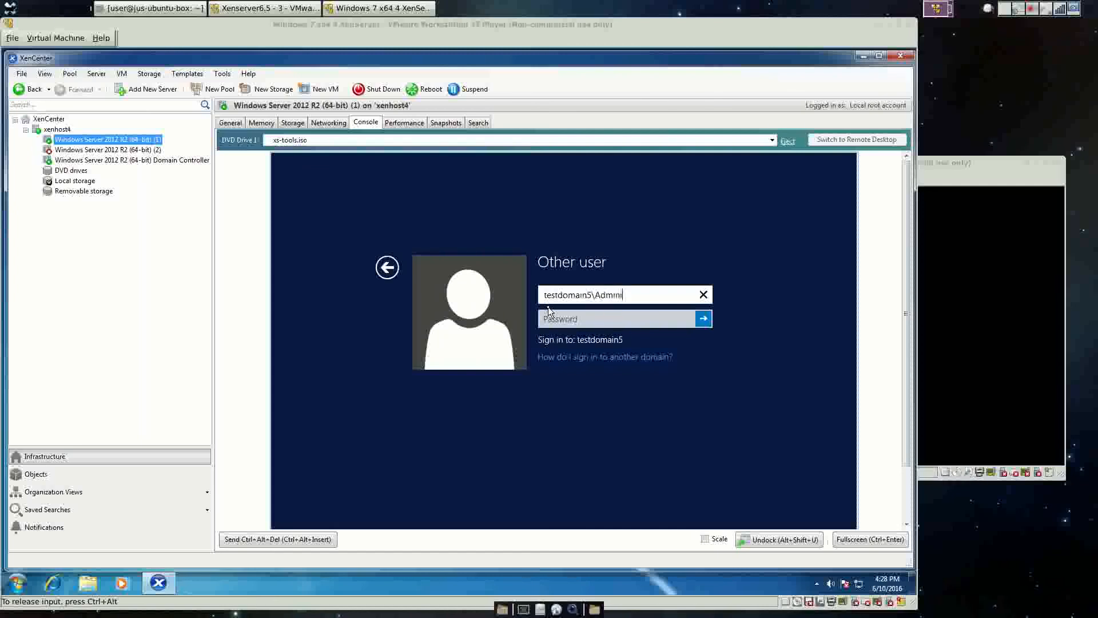
pyautogui.write('strator')
pyautogui.press('Tab')
pyautogui.write('p')
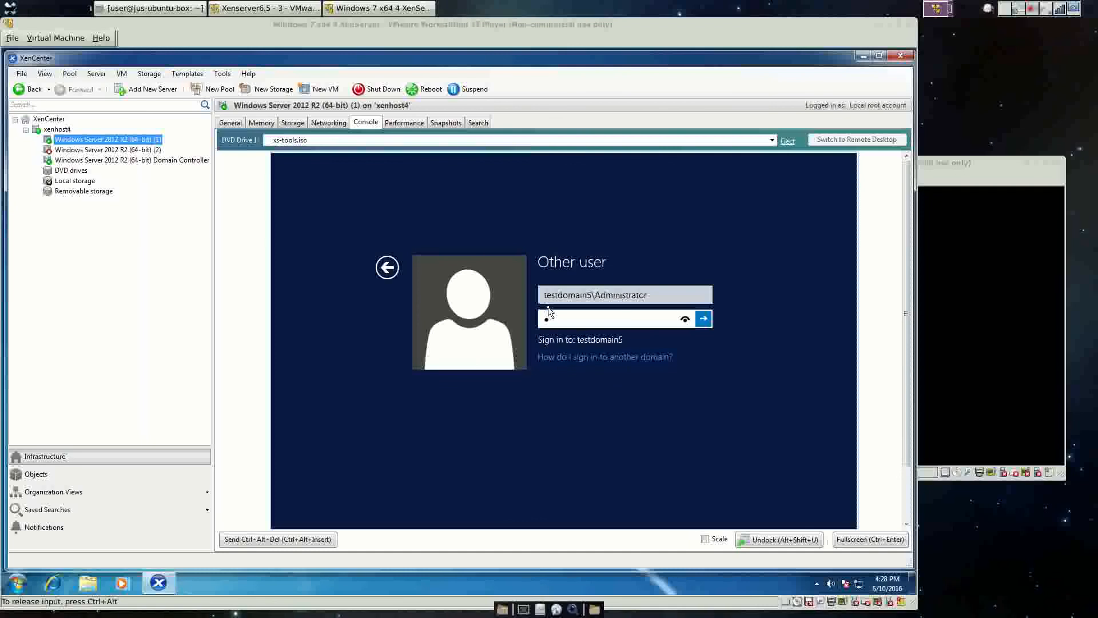
pyautogui.write('@ssw0rd!')
pyautogui.press('Return')
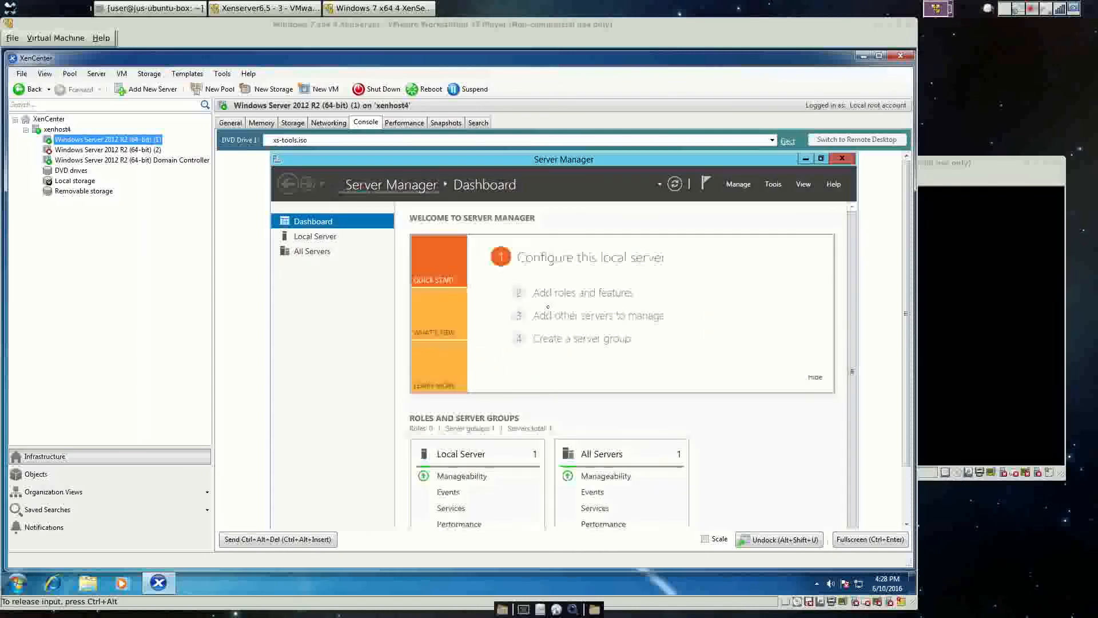
# Check the System page (small-icon Control Panel) shows testdomain5.com, then select VM (2).
pyautogui.hotkey('ctrl', 'alt')
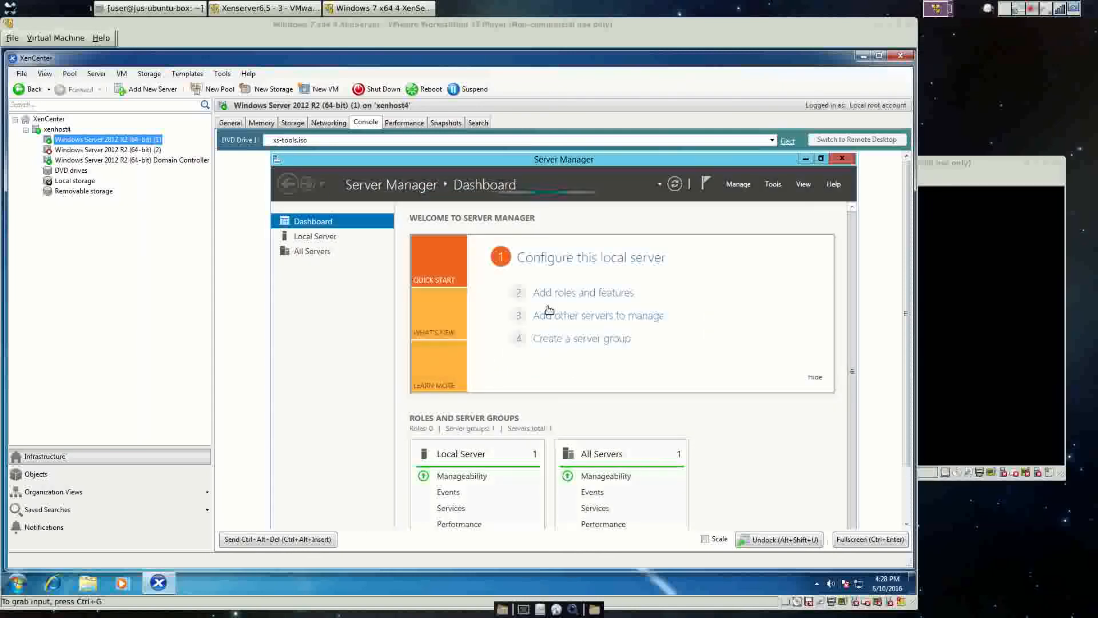
pyautogui.click(123, 150)
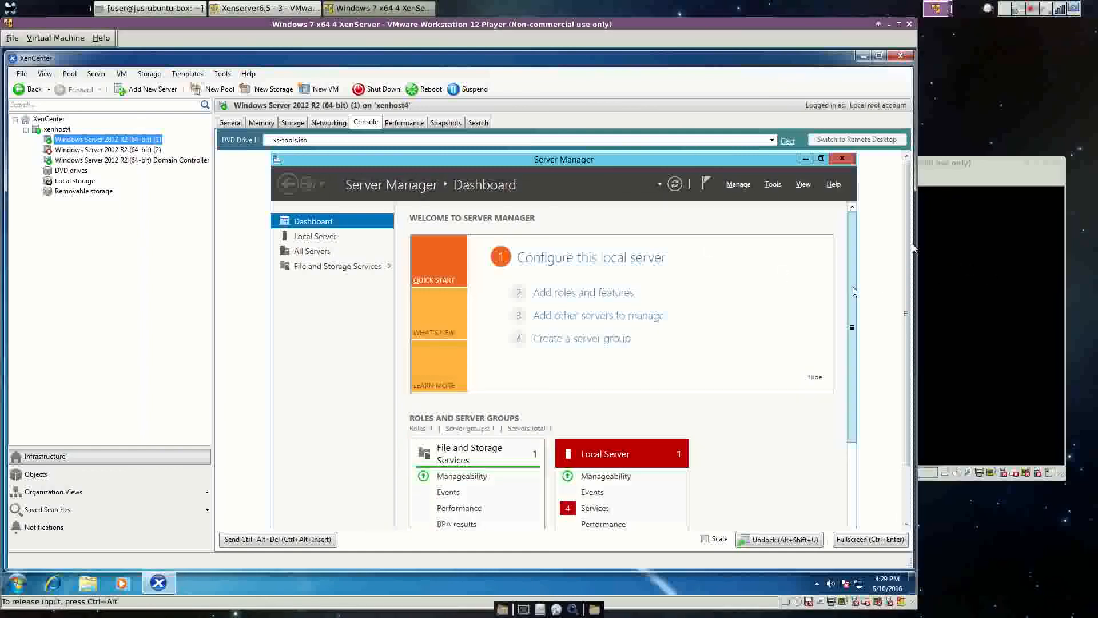
pyautogui.scroll(-1, 910, 294)
pyautogui.scroll(-2, 911, 294)
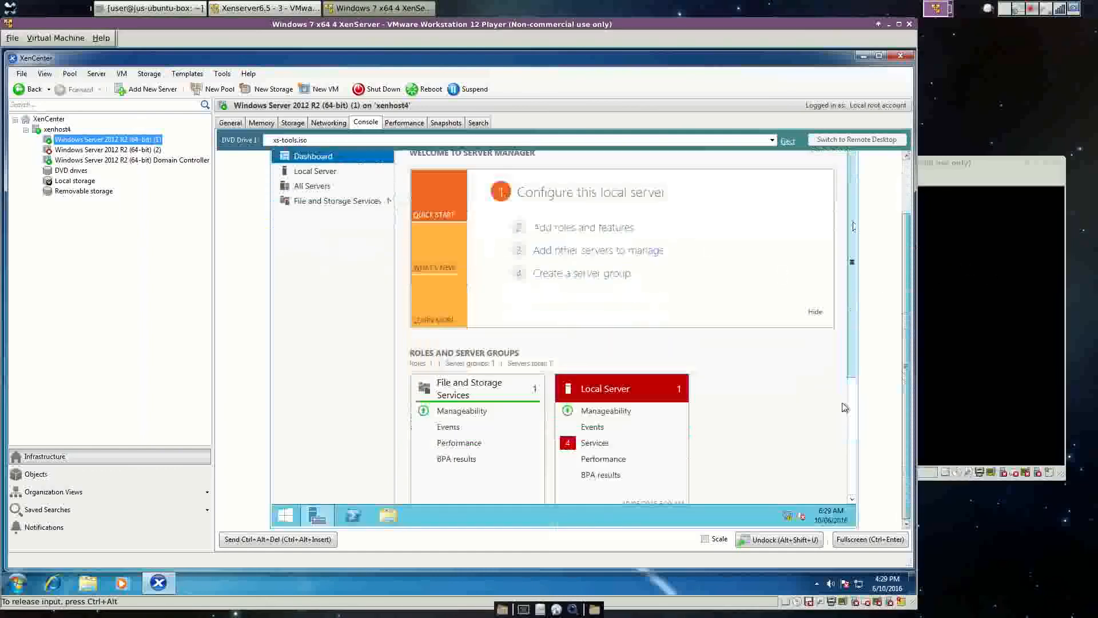
pyautogui.rightClick(292, 517)
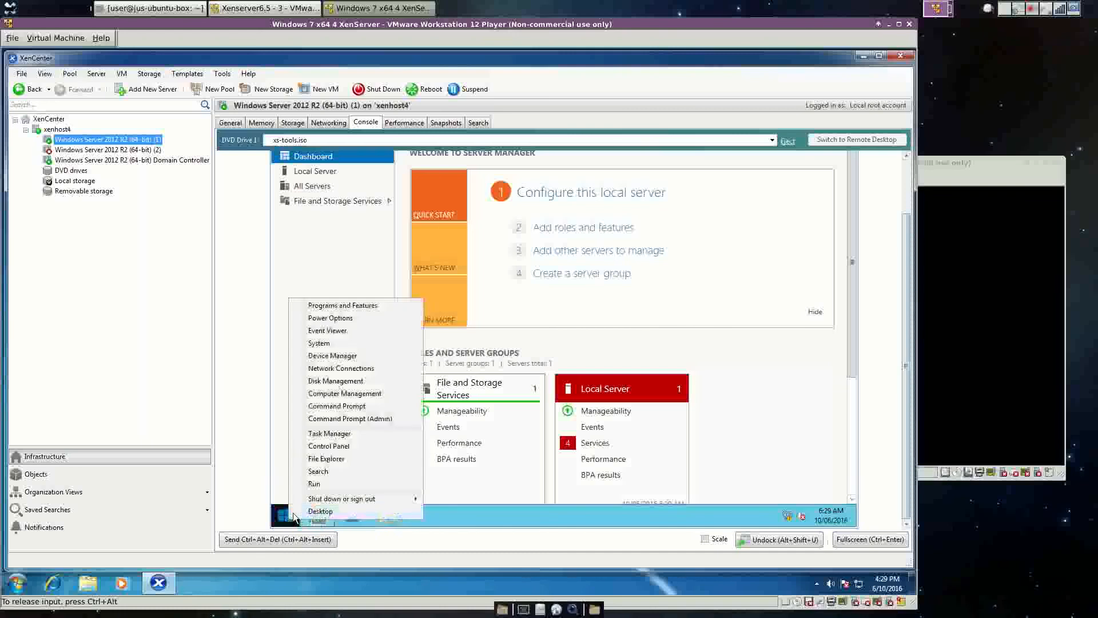
pyautogui.click(339, 446)
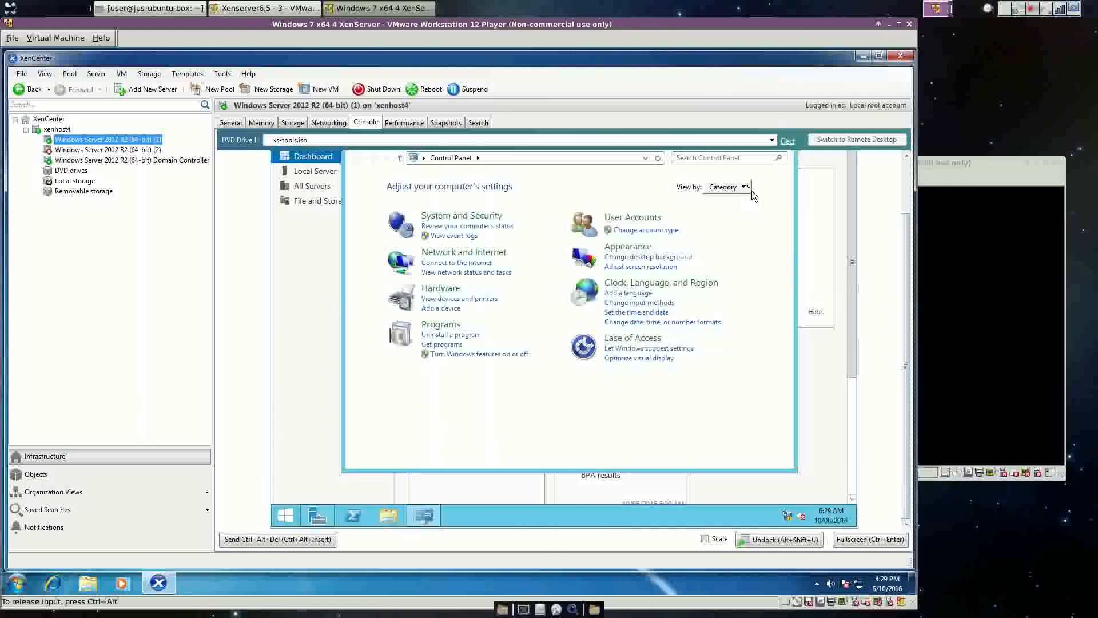
pyautogui.click(745, 187)
pyautogui.click(743, 230)
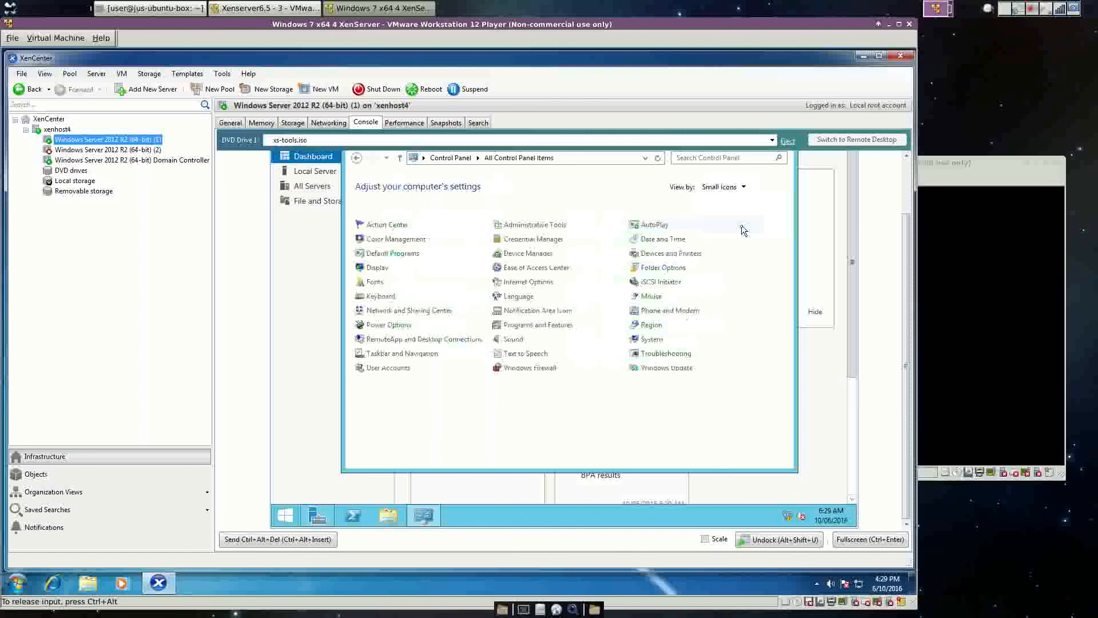
pyautogui.click(652, 339)
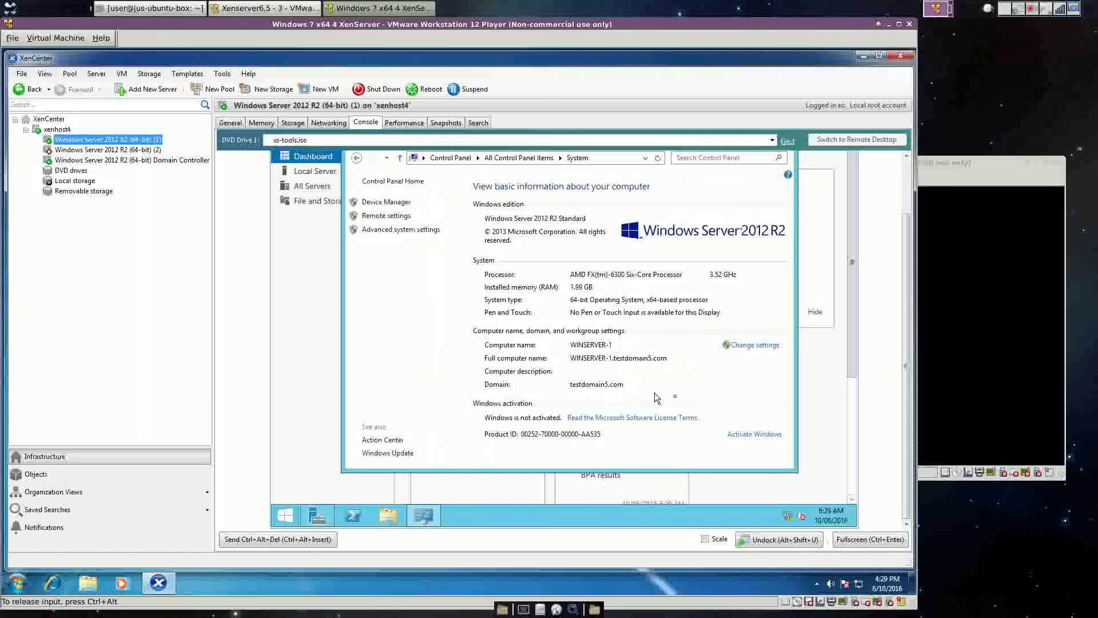
pyautogui.click(114, 149)
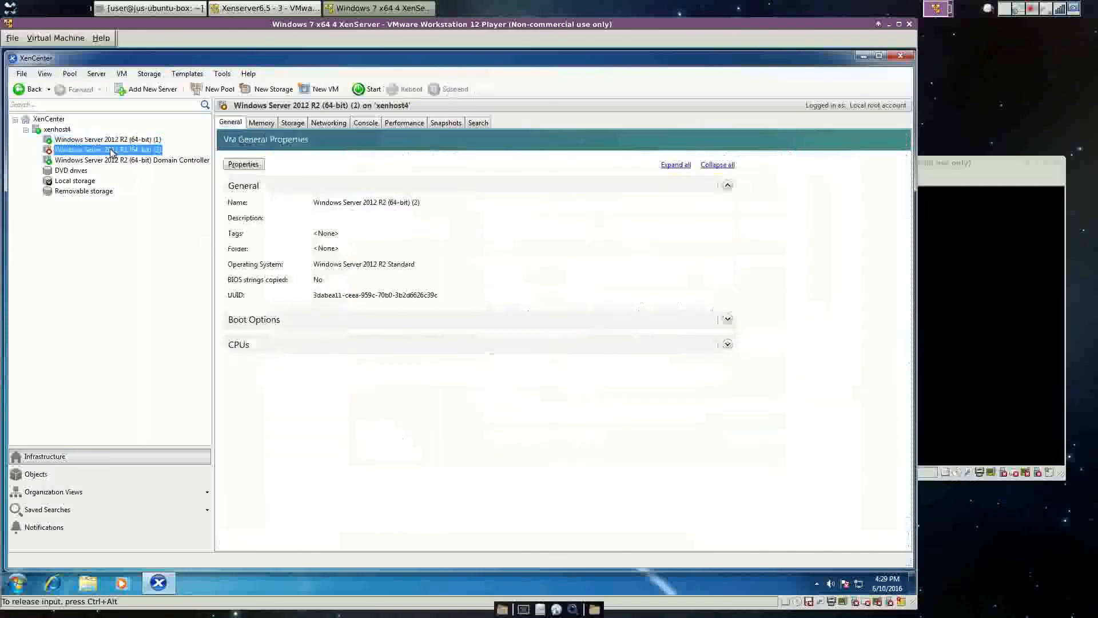
# Start the Windows Server 2012 R2 (2) VM from its console and let it boot to the lock screen.
pyautogui.click(366, 122)
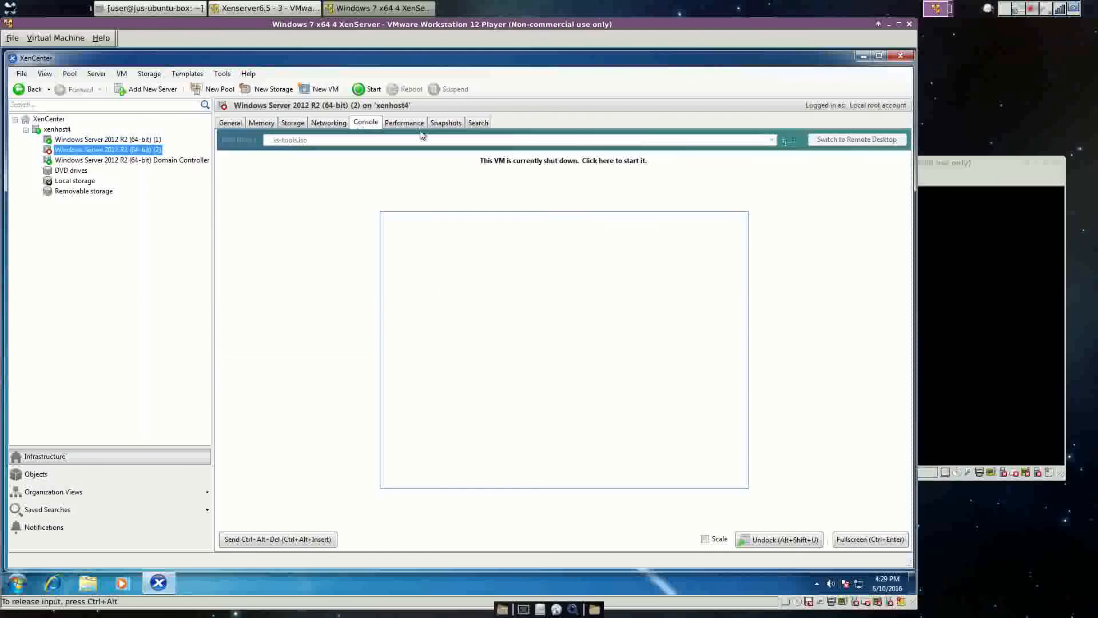
pyautogui.click(375, 89)
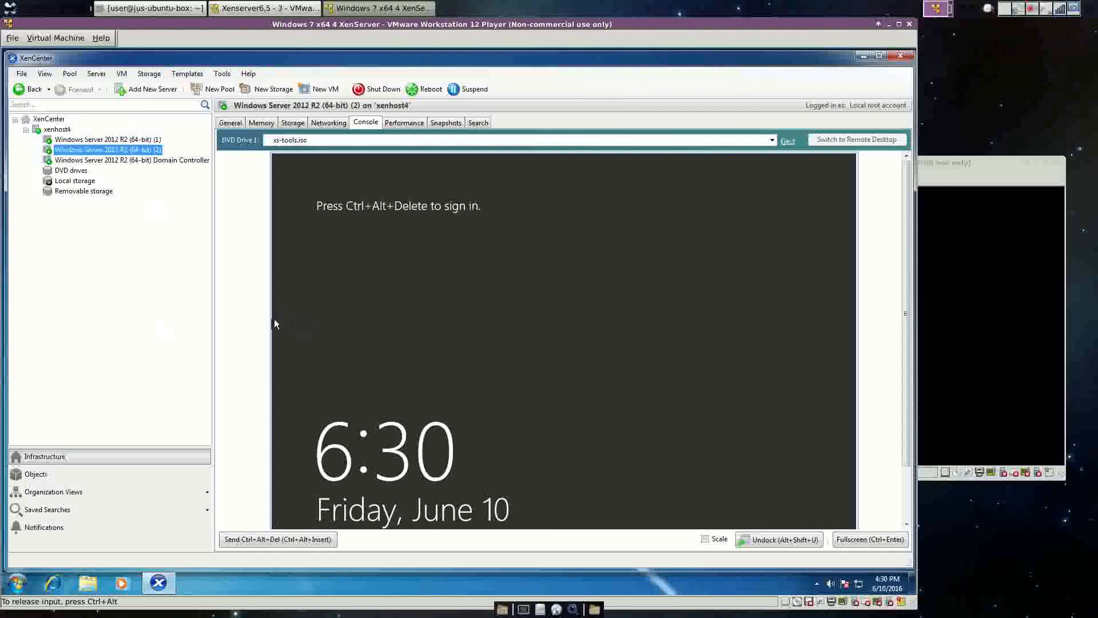
pyautogui.click(124, 74)
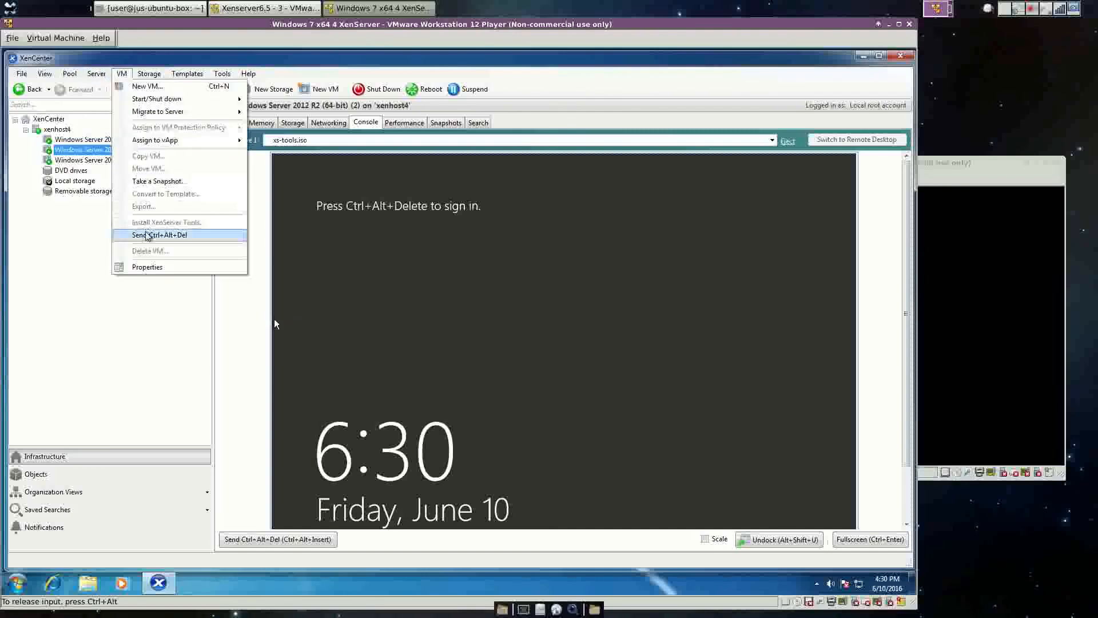
# Sign in to the Windows Server 2012 R2 (2) VM as Administrator with the account password.
pyautogui.click(150, 235)
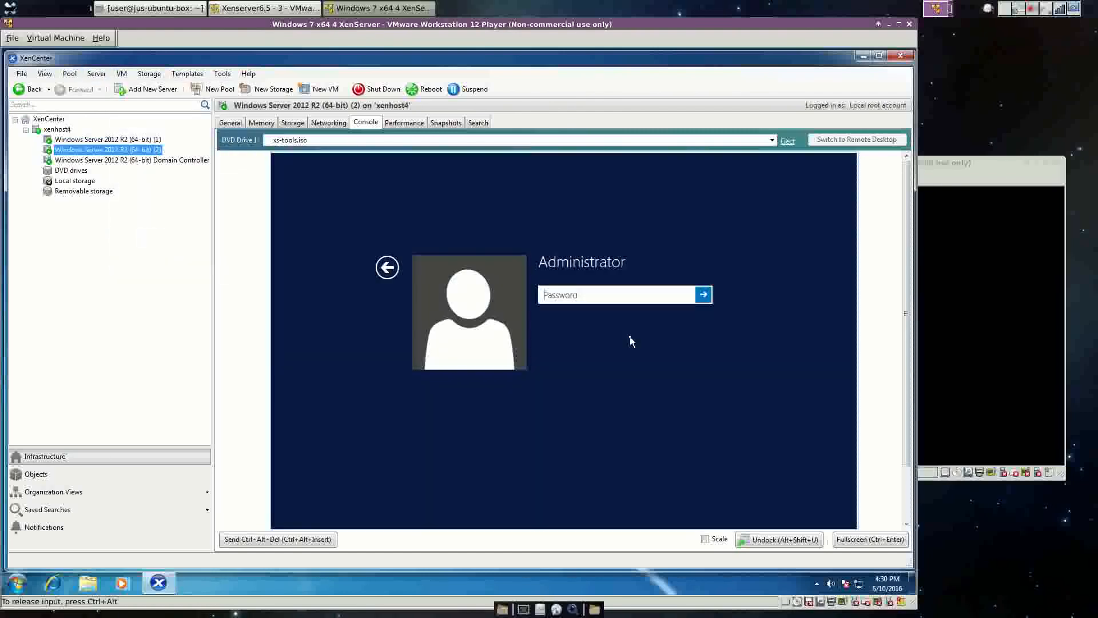
pyautogui.write('••')
pyautogui.press('BackSpace')
pyautogui.press('BackSpace')
pyautogui.write('•••••')
pyautogui.press('BackSpace')
pyautogui.press('BackSpace')
pyautogui.press('BackSpace')
pyautogui.press('BackSpace')
pyautogui.press('BackSpace')
pyautogui.write('••••••••')
pyautogui.press('Return')
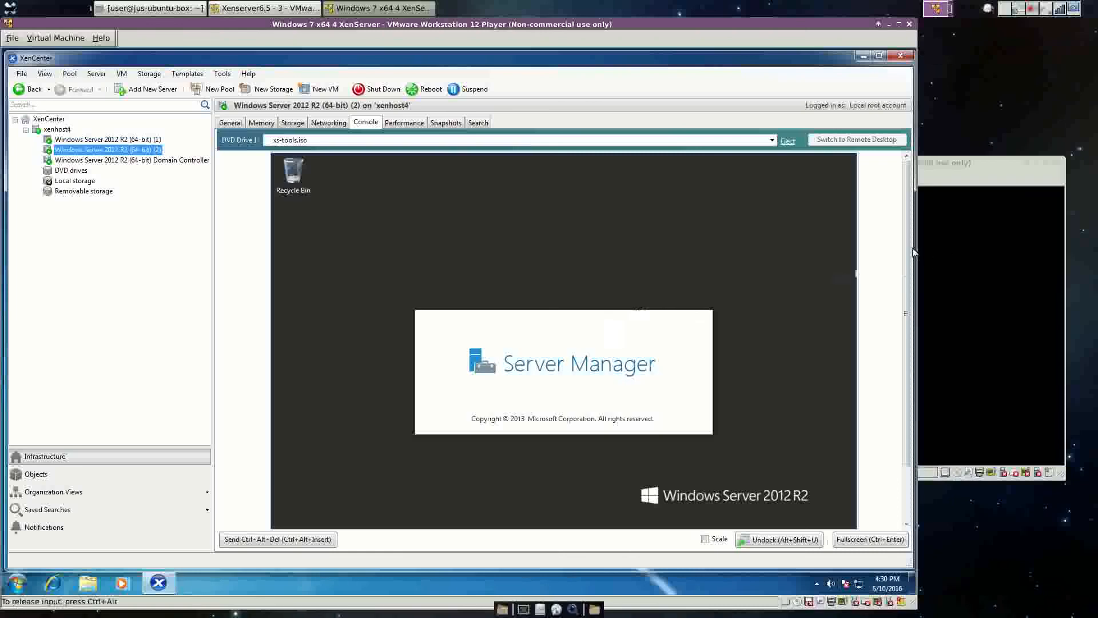
pyautogui.moveTo(910, 252); pyautogui.dragTo(910, 309)
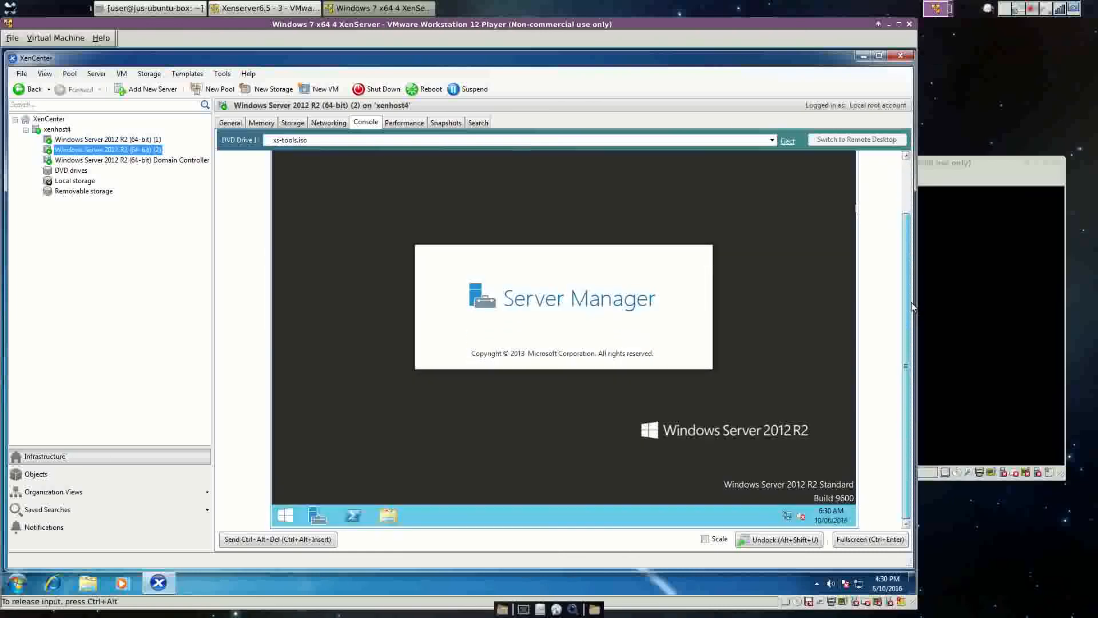
pyautogui.rightClick(285, 516)
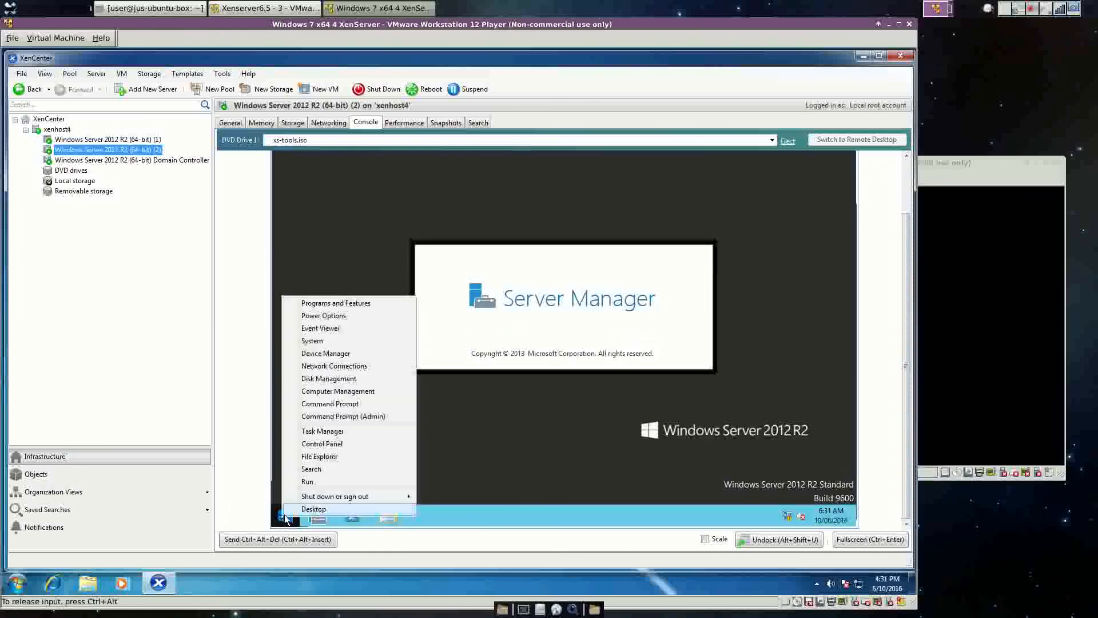
pyautogui.click(322, 443)
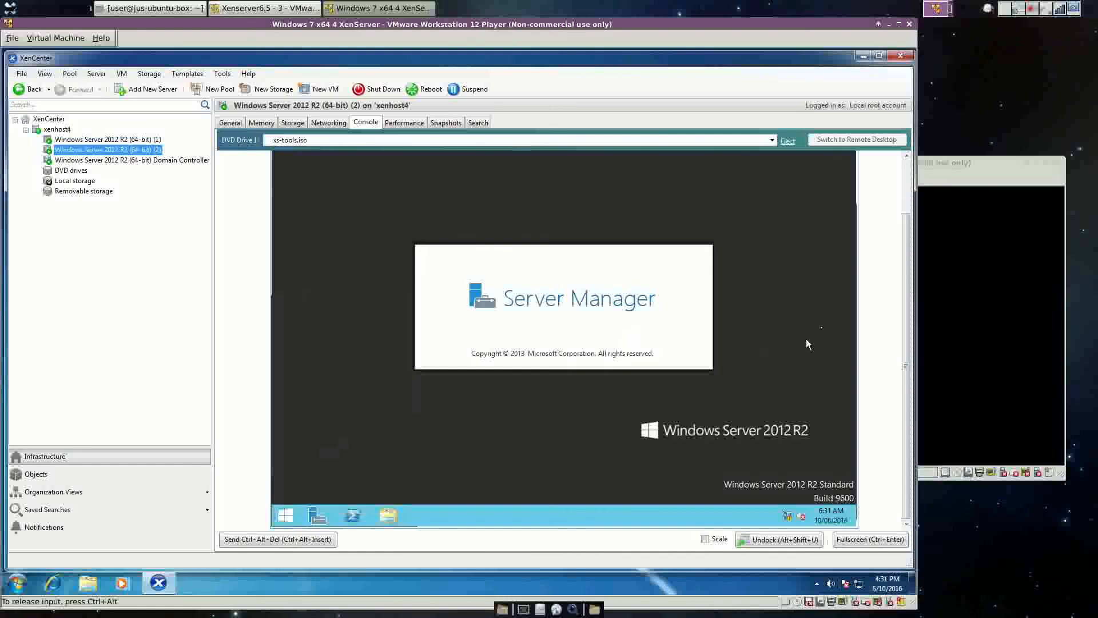
pyautogui.moveTo(905, 332); pyautogui.dragTo(896, 299)
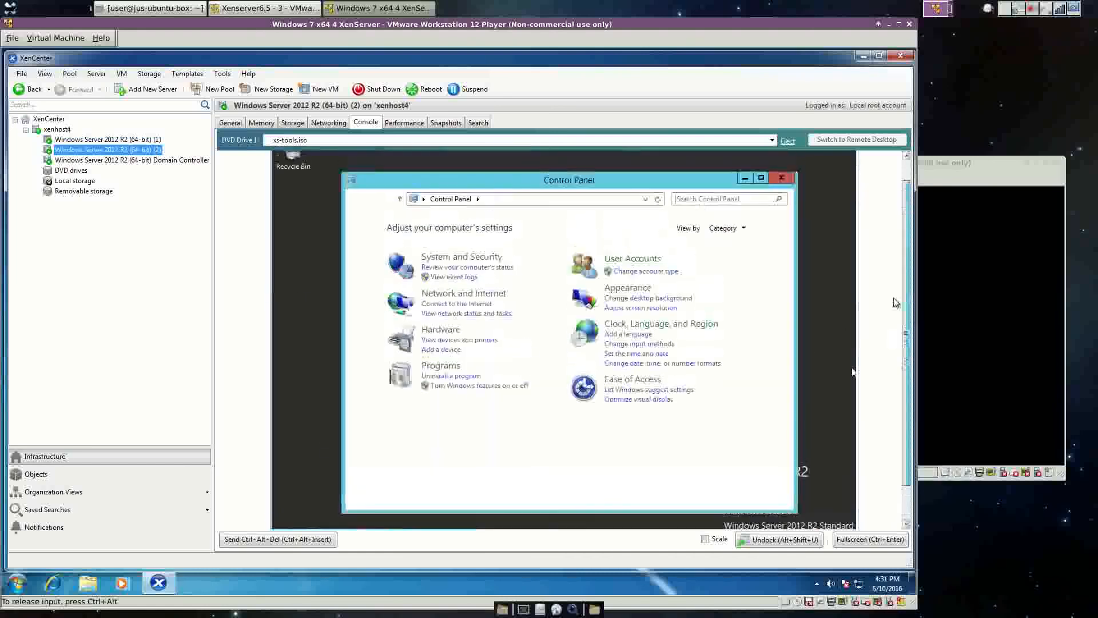
pyautogui.click(742, 231)
pyautogui.click(743, 273)
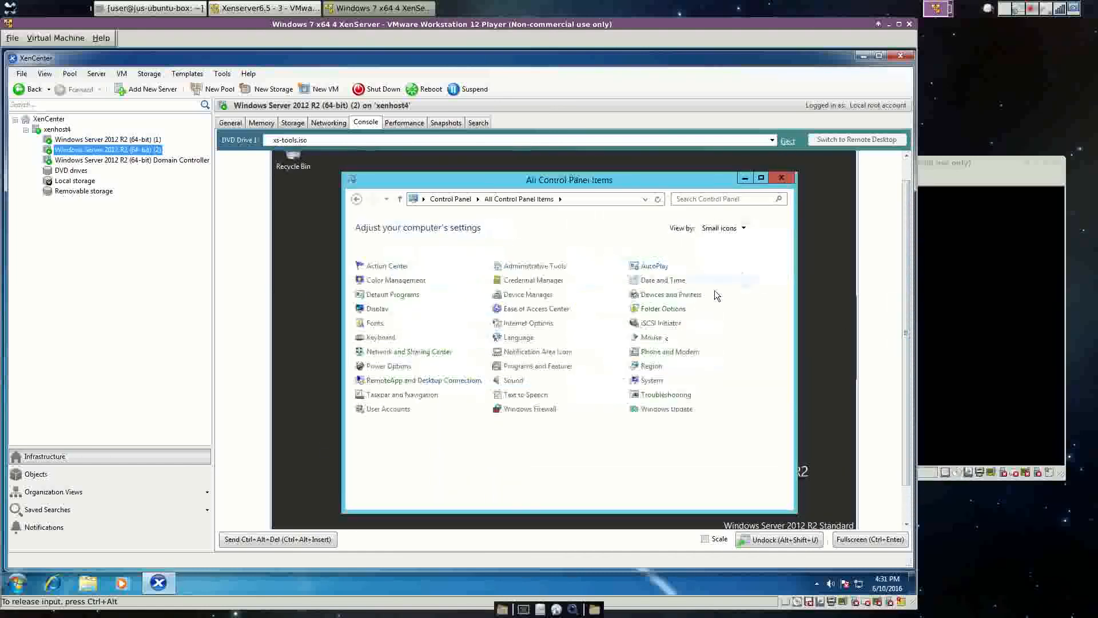
pyautogui.click(652, 381)
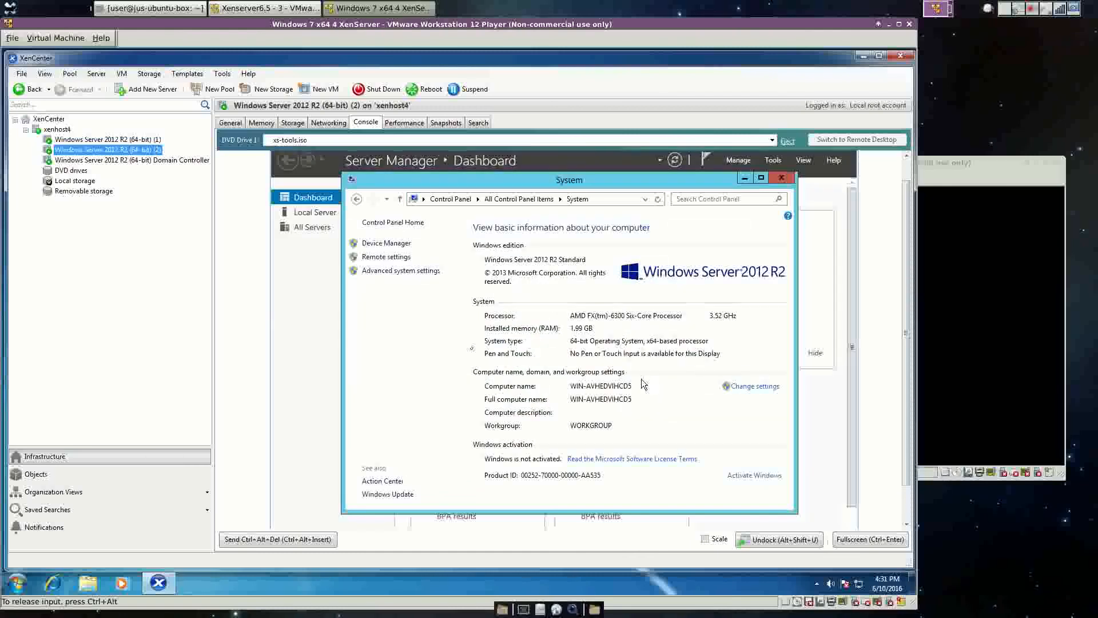
pyautogui.click(763, 387)
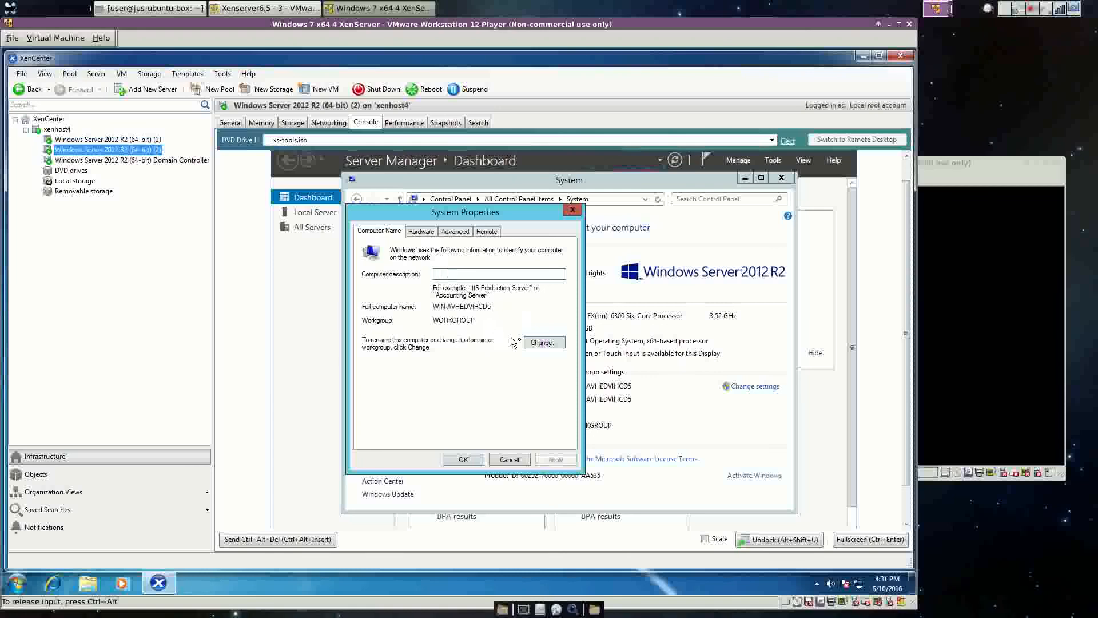
pyautogui.click(538, 343)
pyautogui.moveTo(440, 296); pyautogui.dragTo(375, 296)
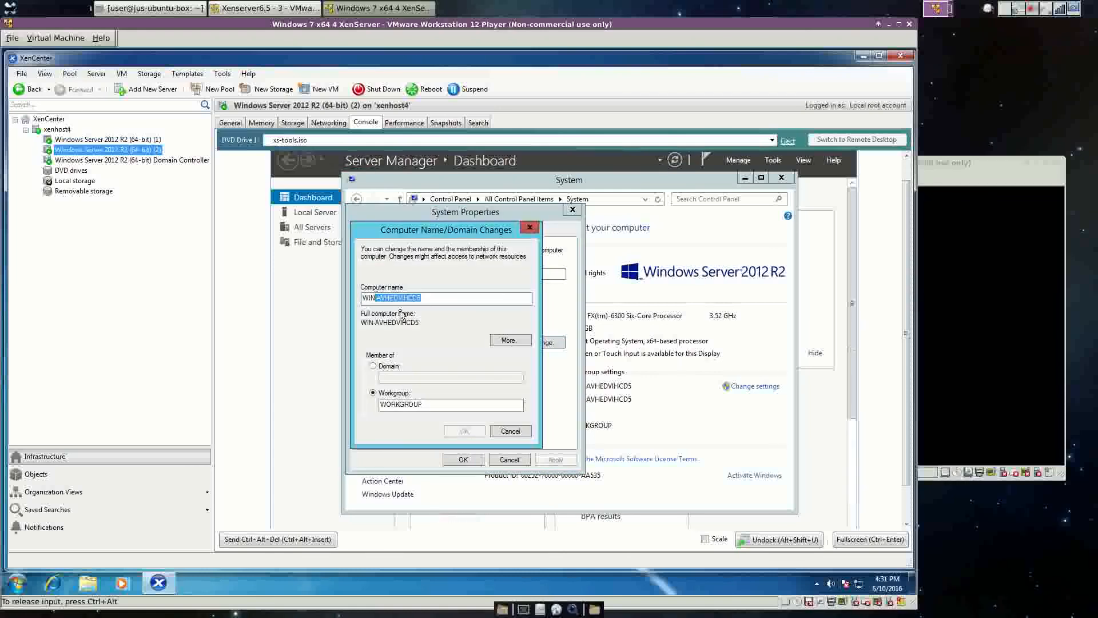
pyautogui.write('SERVER-2')
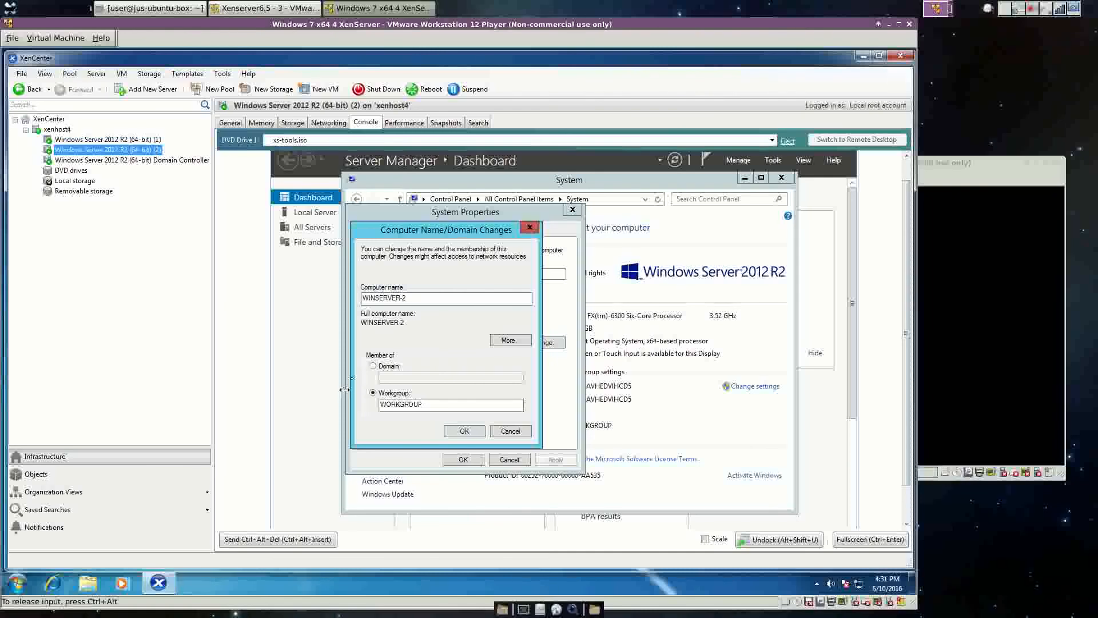
pyautogui.click(373, 367)
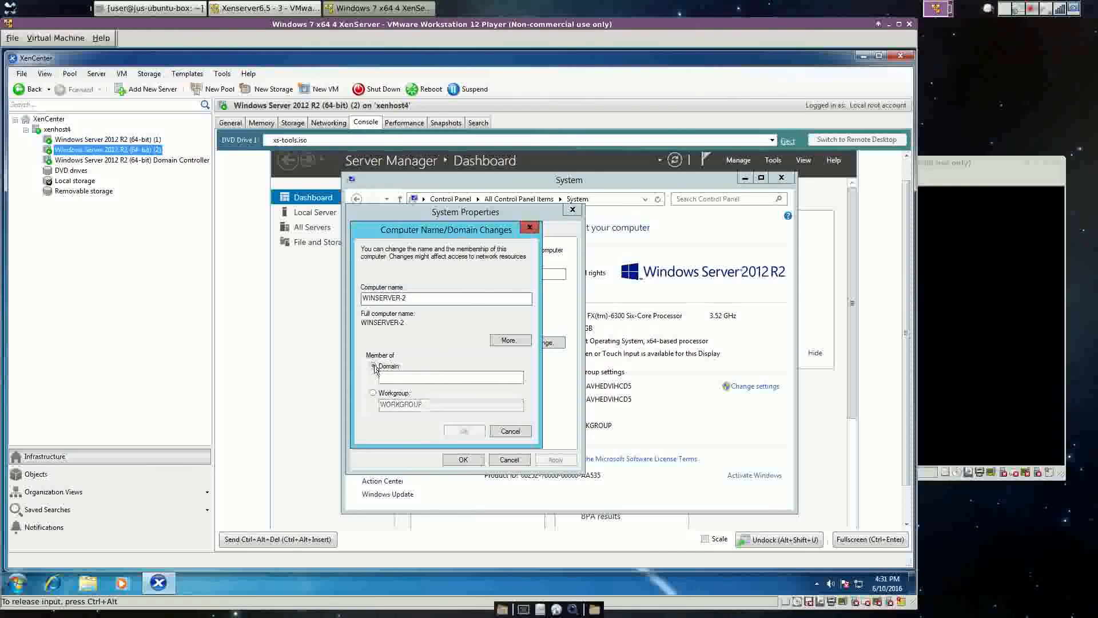
pyautogui.click(393, 376)
pyautogui.write('te')
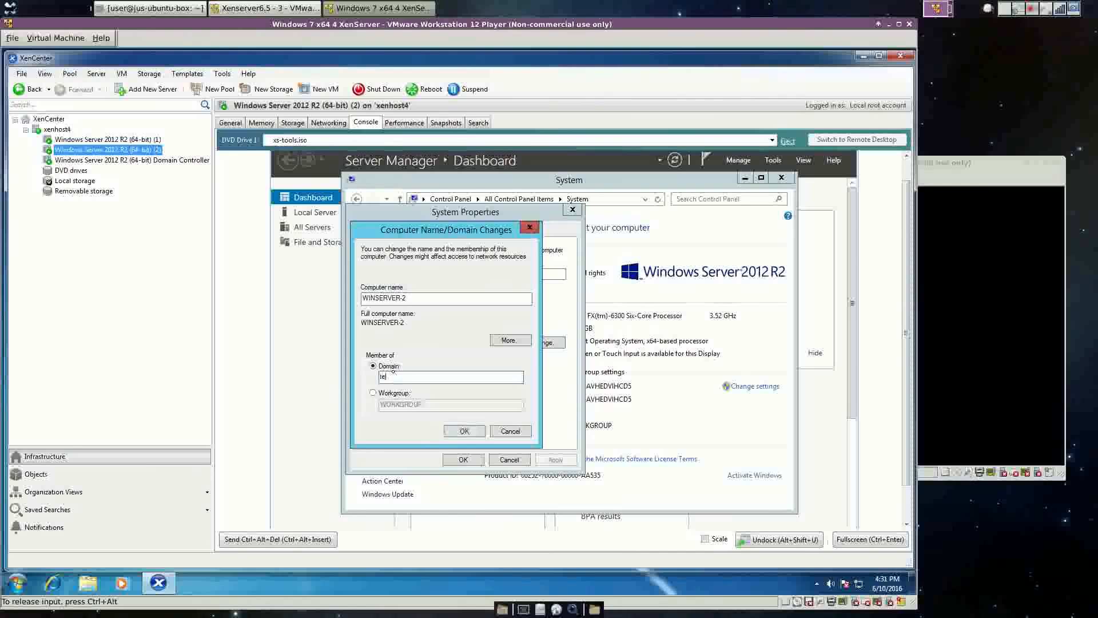
pyautogui.write('stdomain5.com')
pyautogui.click(470, 430)
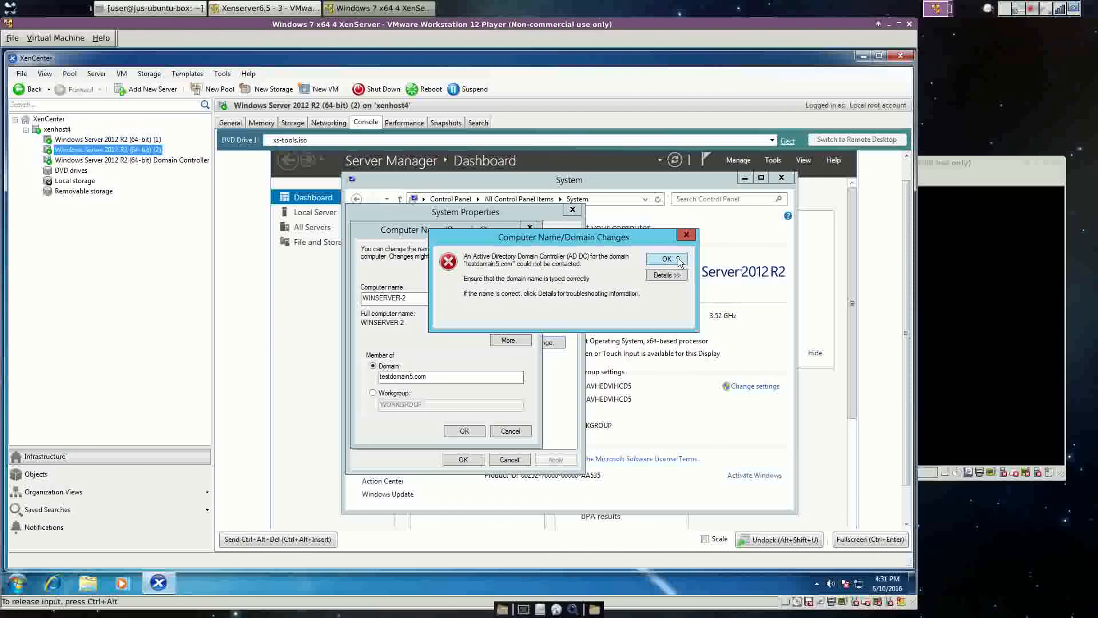
pyautogui.click(667, 259)
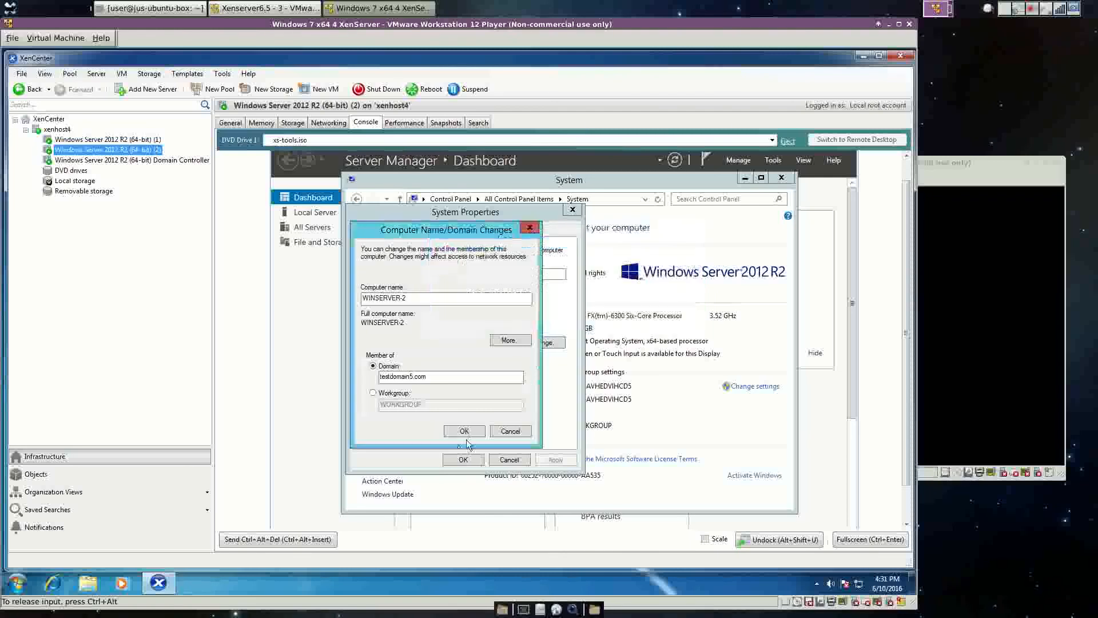
pyautogui.click(510, 431)
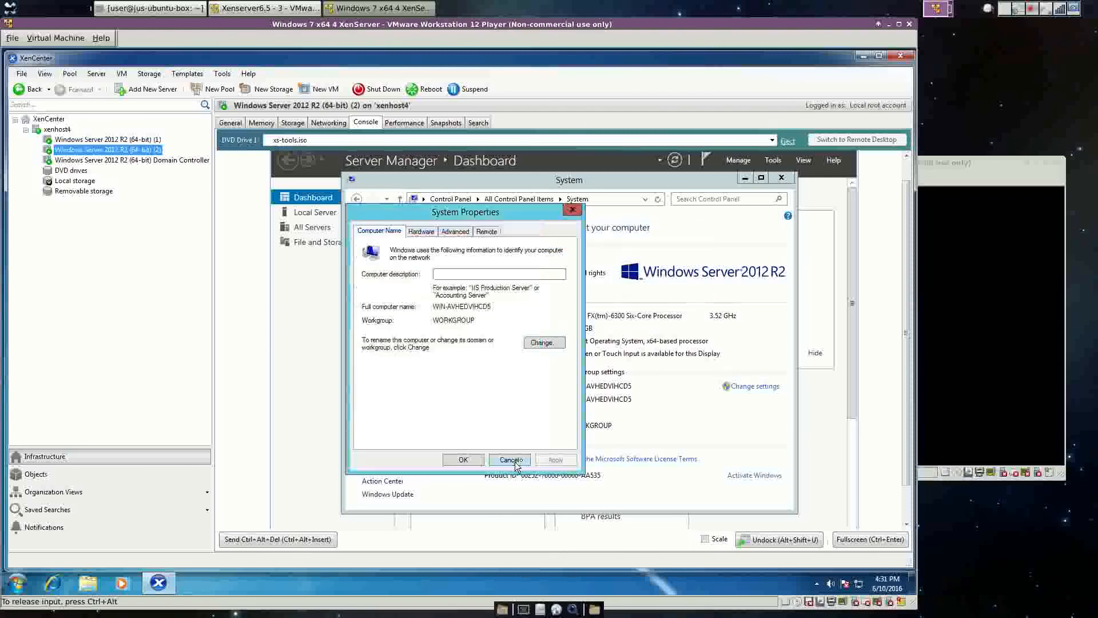
pyautogui.click(511, 460)
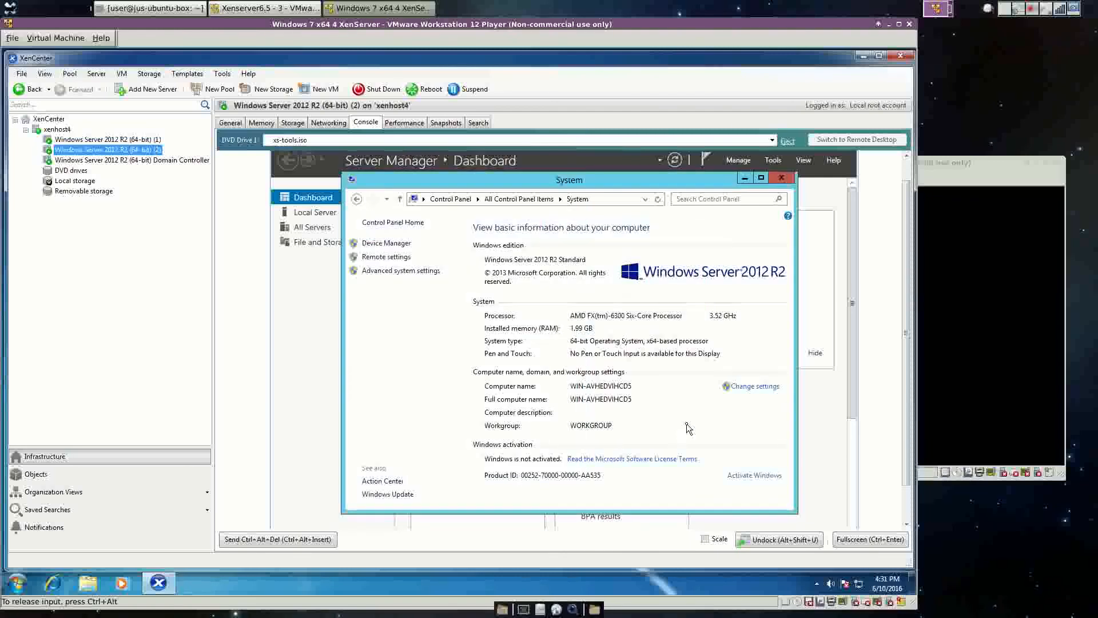
pyautogui.click(784, 178)
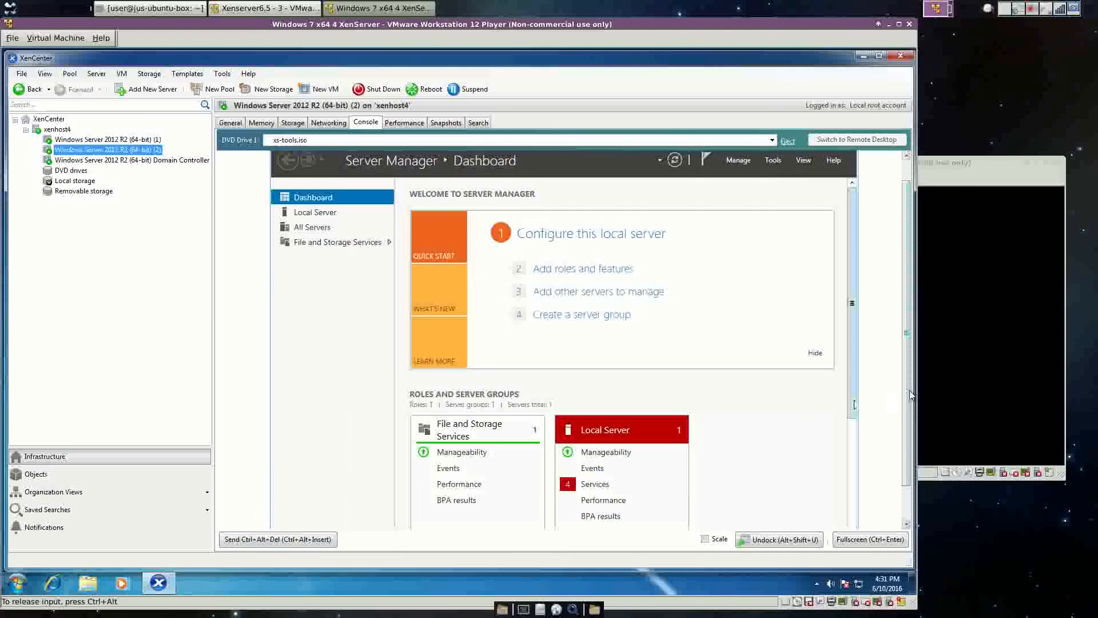
# Open the IPv4 properties of the Ethernet 3 adapter in Network Connections.
pyautogui.rightClick(286, 518)
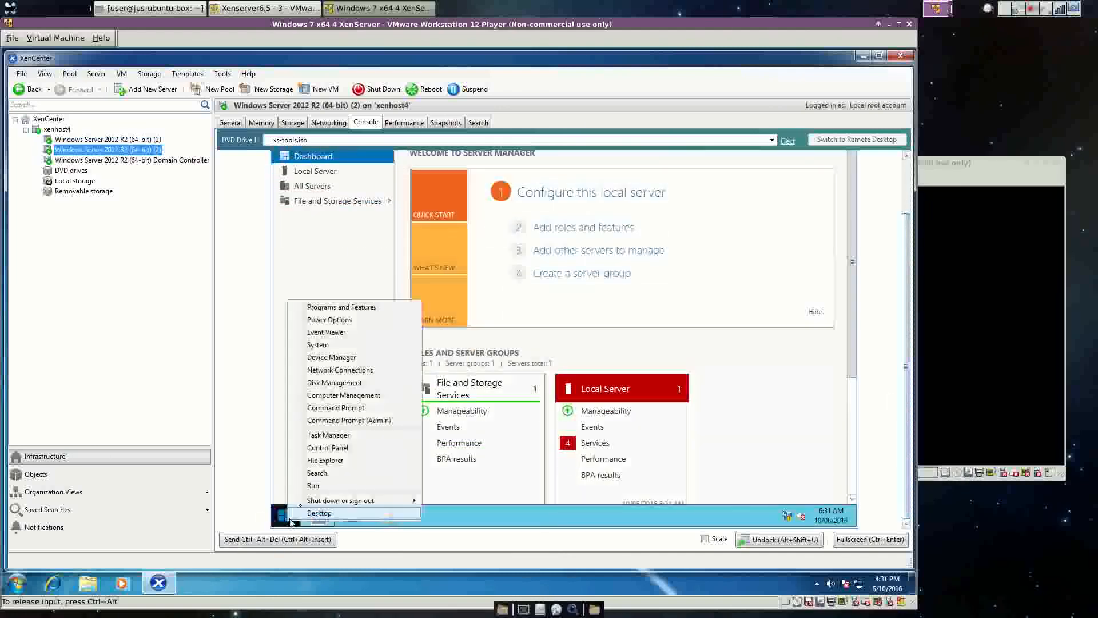
pyautogui.click(342, 372)
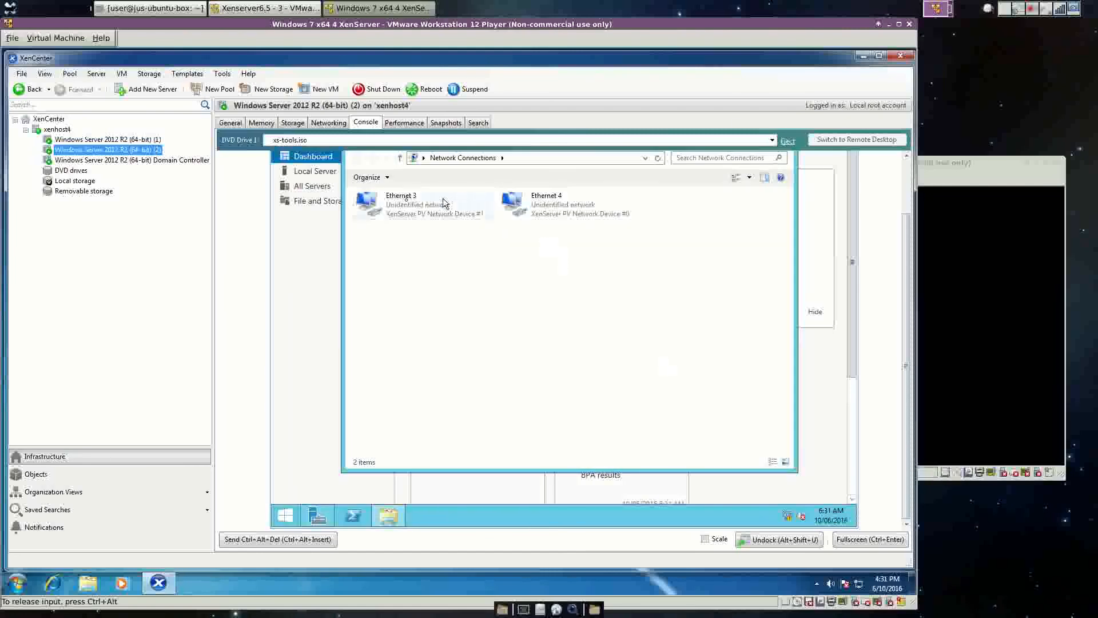
pyautogui.click(397, 204)
pyautogui.rightClick(395, 202)
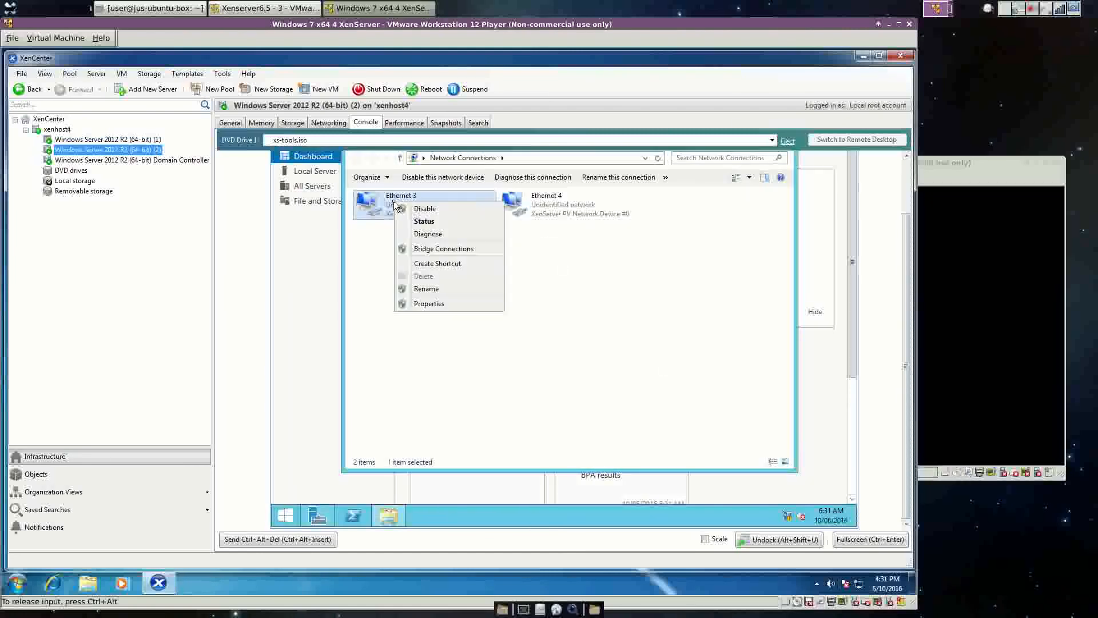
pyautogui.click(429, 303)
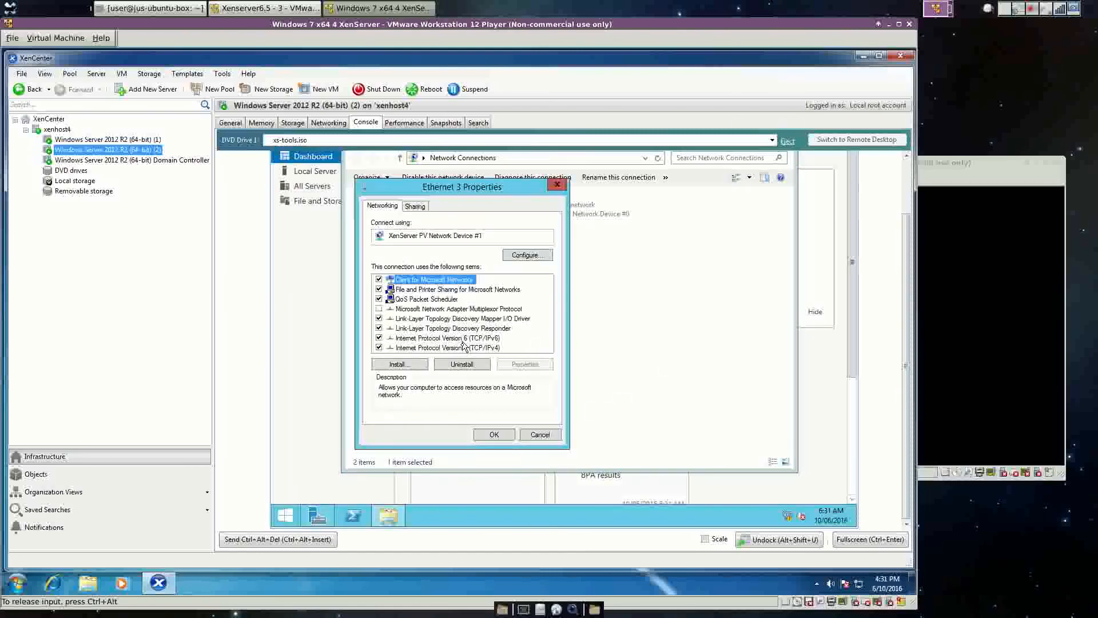
pyautogui.doubleClick(466, 348)
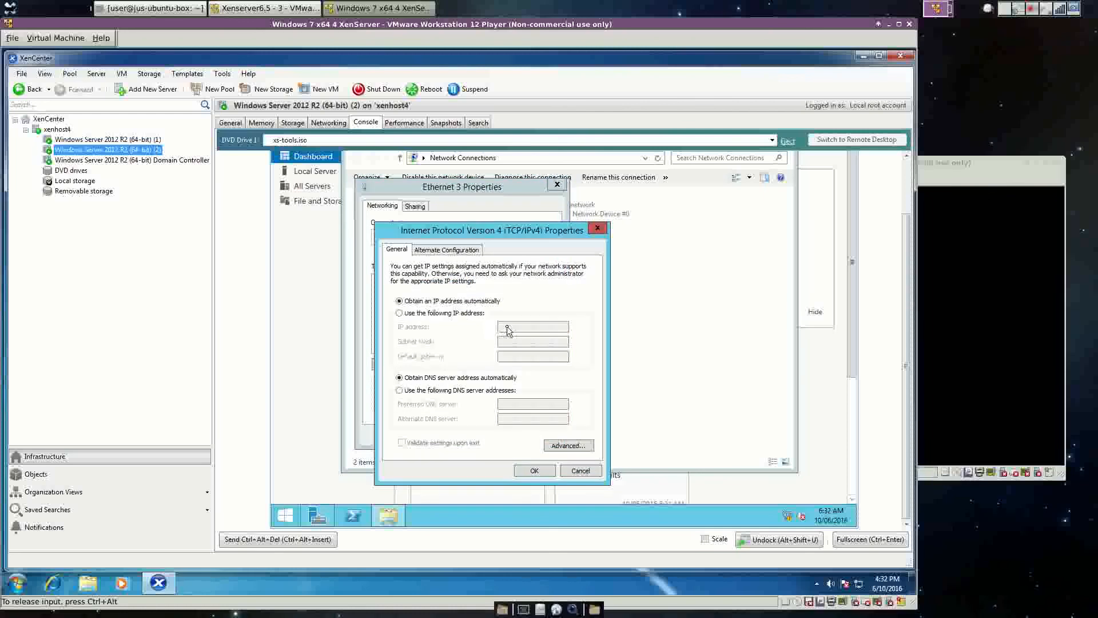
# Give Ethernet 3 static IP 10.10.10.4, mask 255.0.0.0, DNS 10.10.10.1, and apply it.
pyautogui.click(451, 313)
pyautogui.click(514, 326)
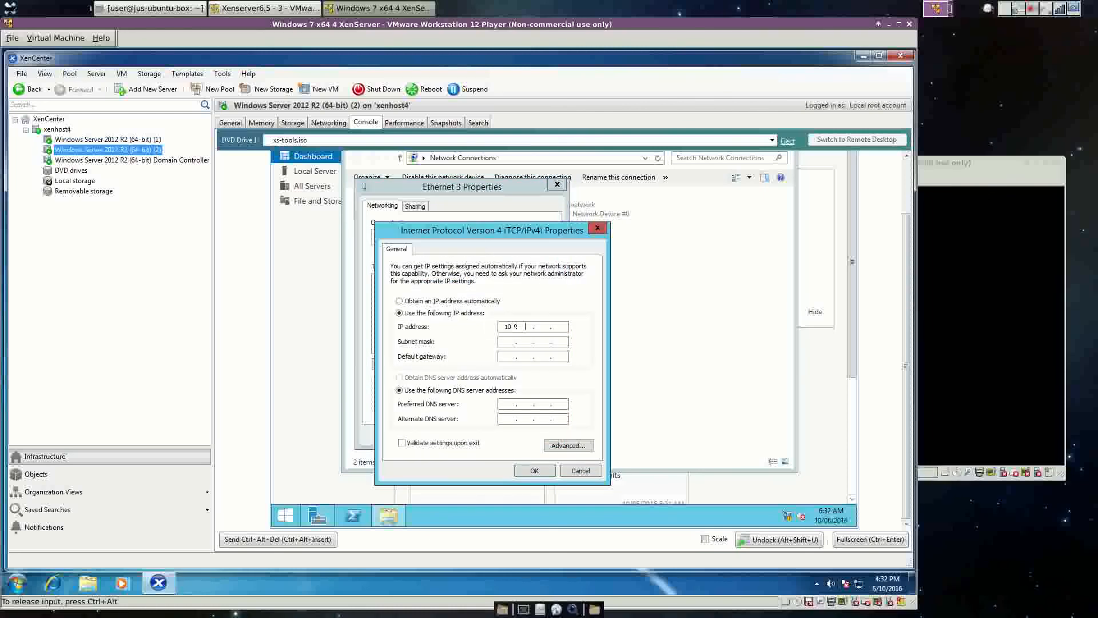
pyautogui.write('10.10.10.4')
pyautogui.press('Tab')
pyautogui.press('Tab')
pyautogui.press('Tab')
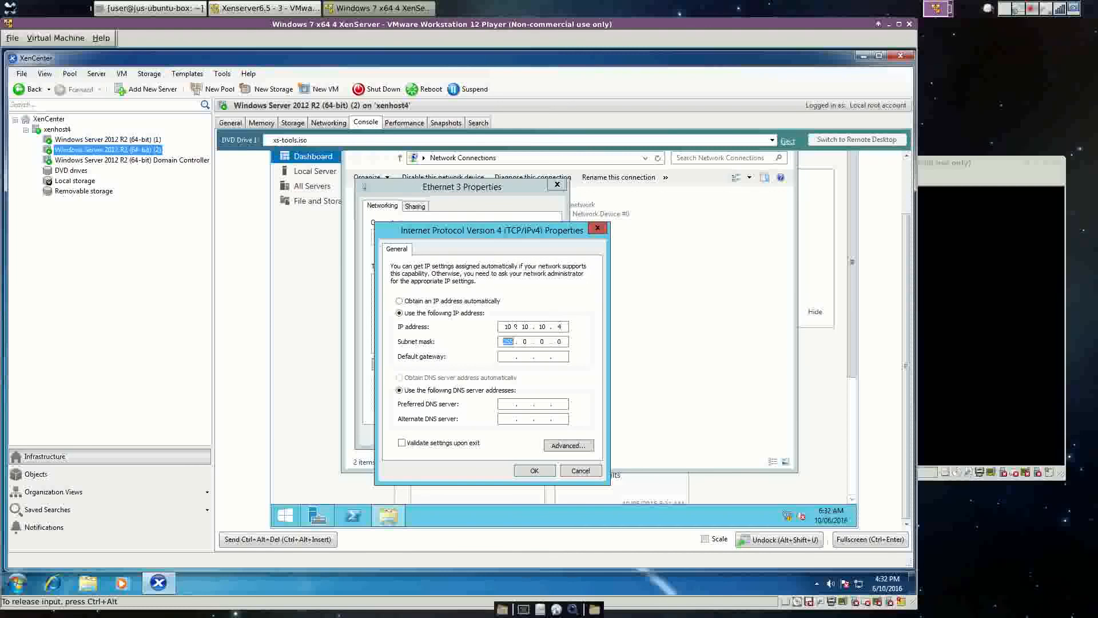
pyautogui.press('Tab')
pyautogui.write('10 . 10 . 101')
pyautogui.click(534, 470)
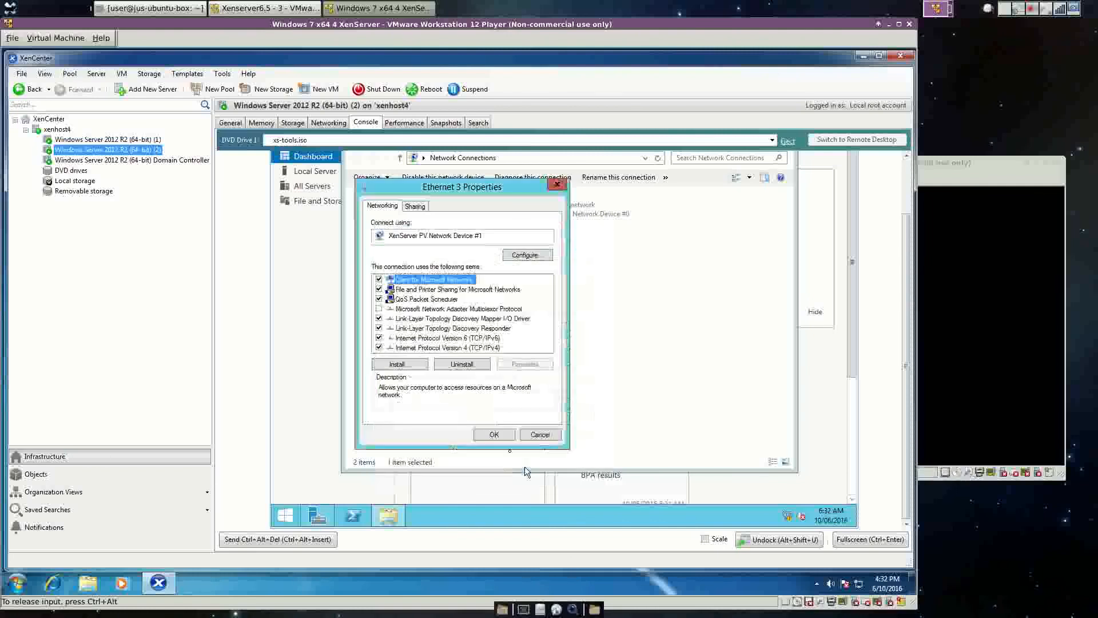
pyautogui.click(493, 434)
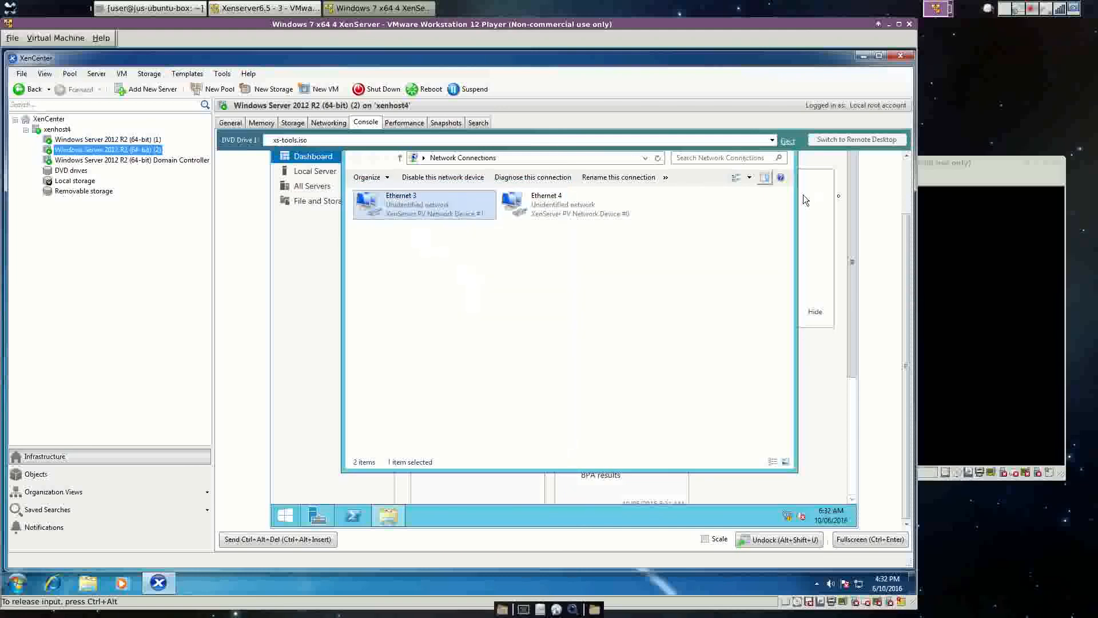
pyautogui.click(906, 178)
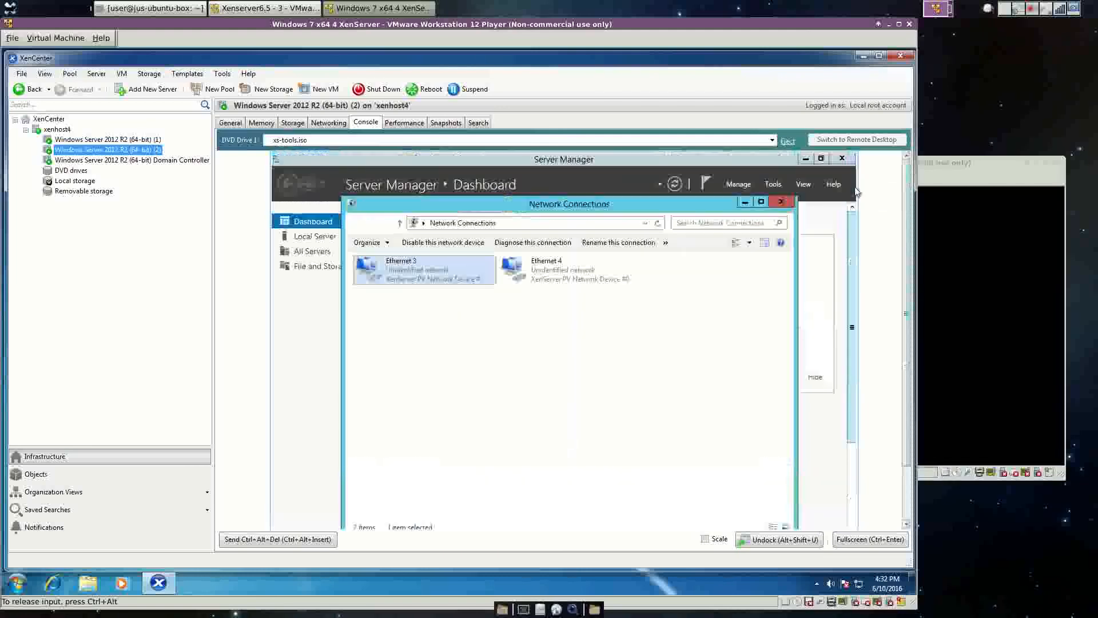
pyautogui.click(787, 201)
pyautogui.scroll(-2, 908, 211)
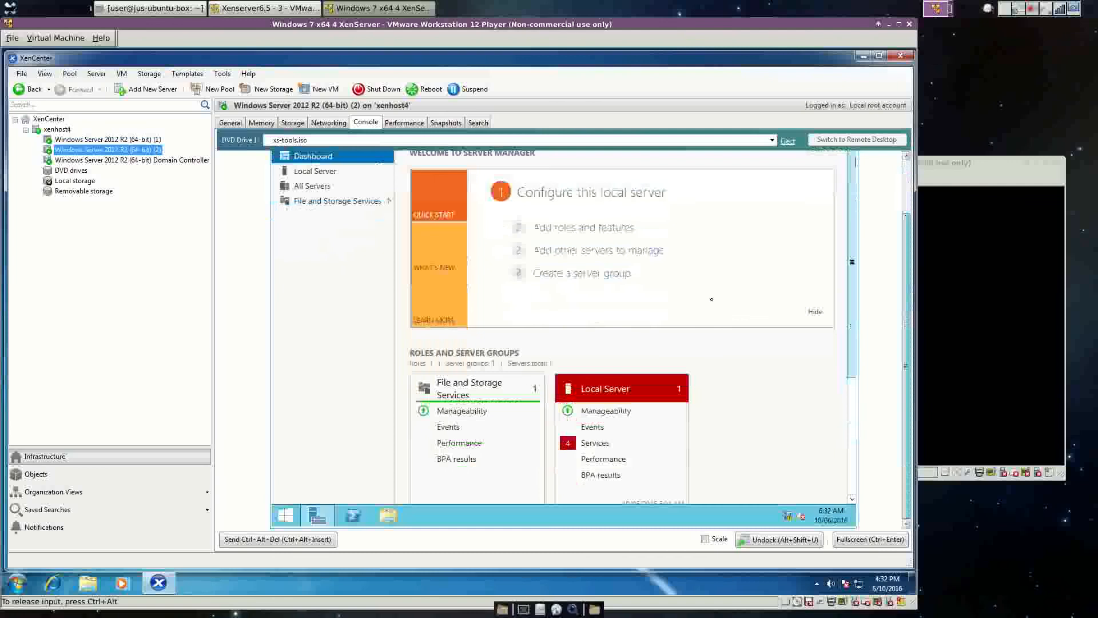
# Rename the computer to WINSERVER-2 in the System computer name settings.
pyautogui.rightClick(285, 516)
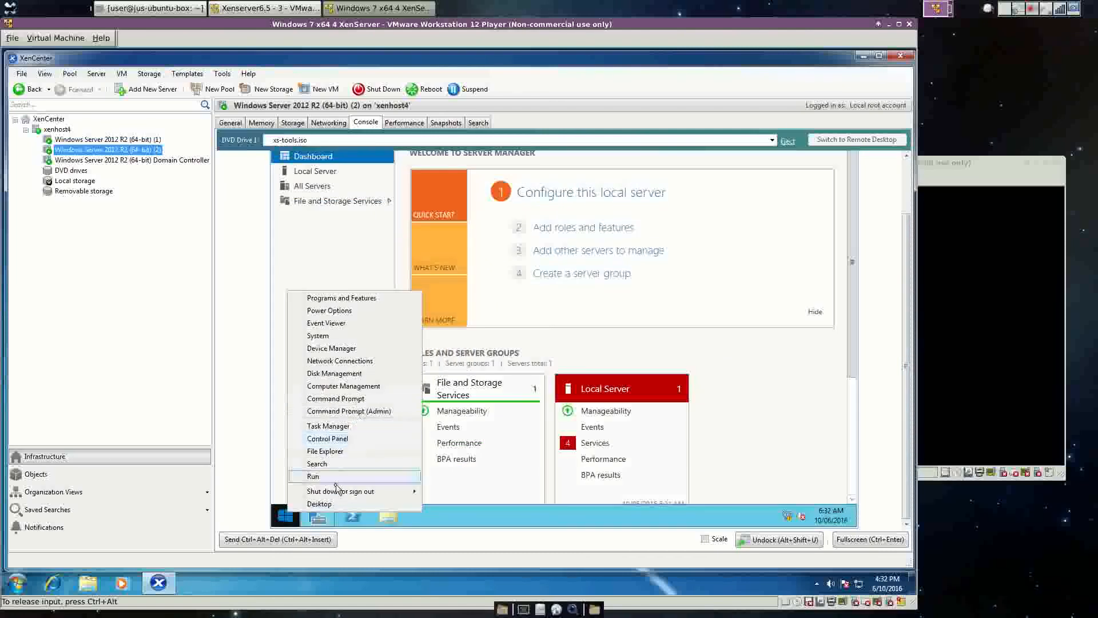
pyautogui.click(342, 441)
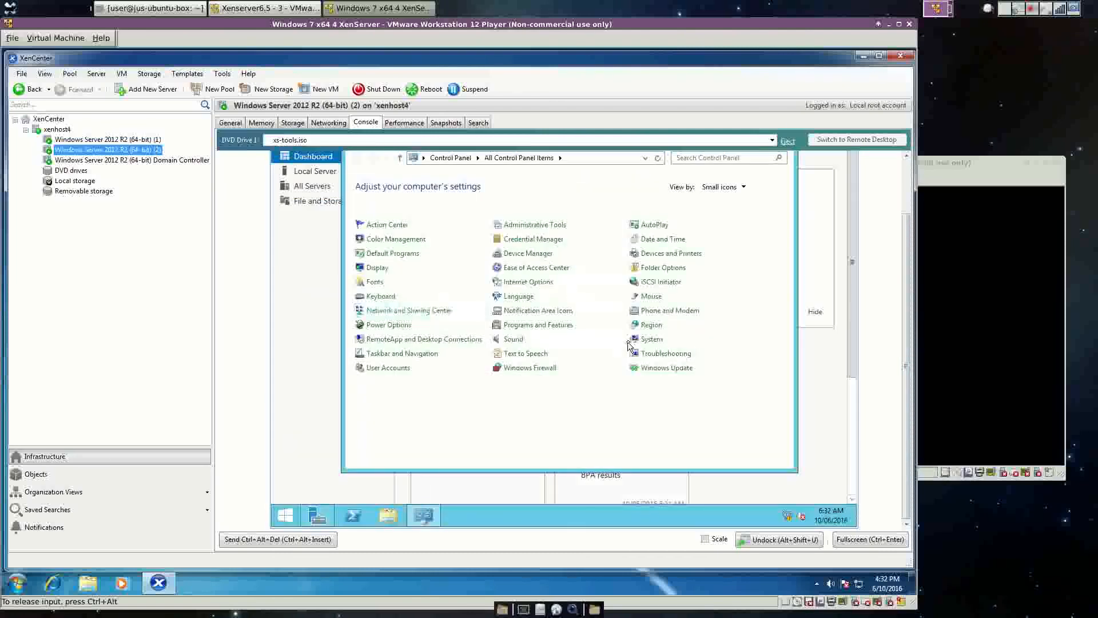
pyautogui.click(651, 340)
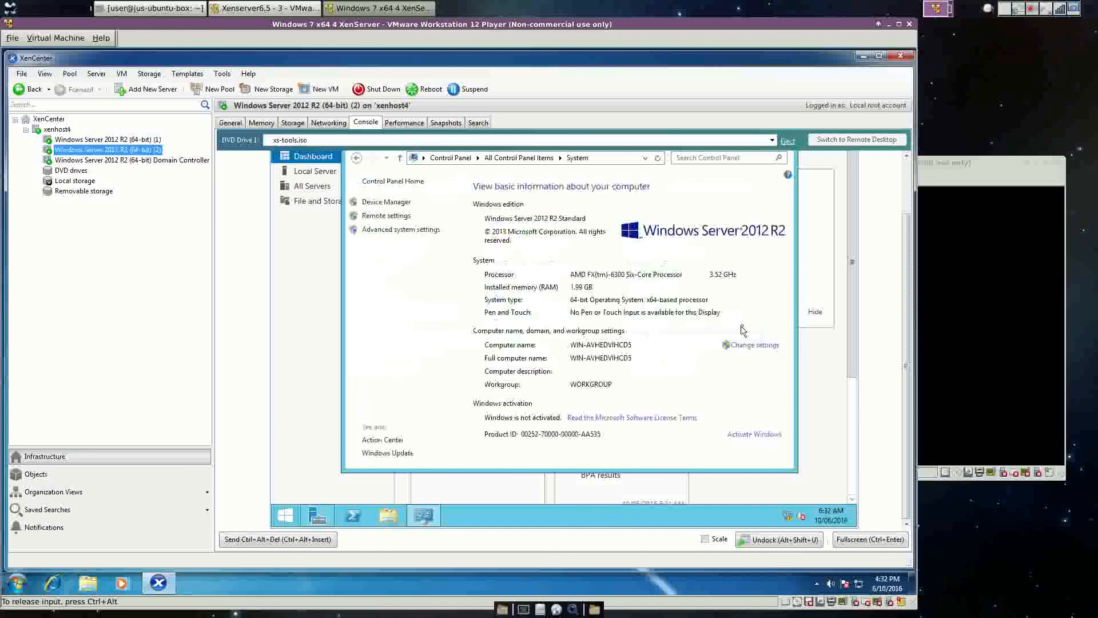
pyautogui.click(750, 345)
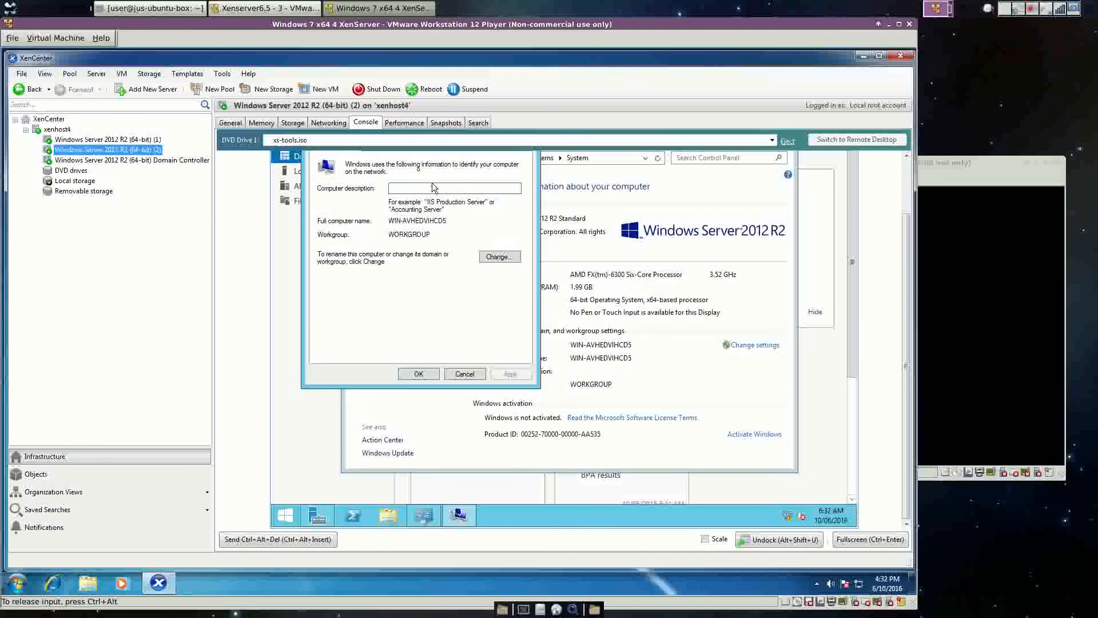
pyautogui.click(499, 257)
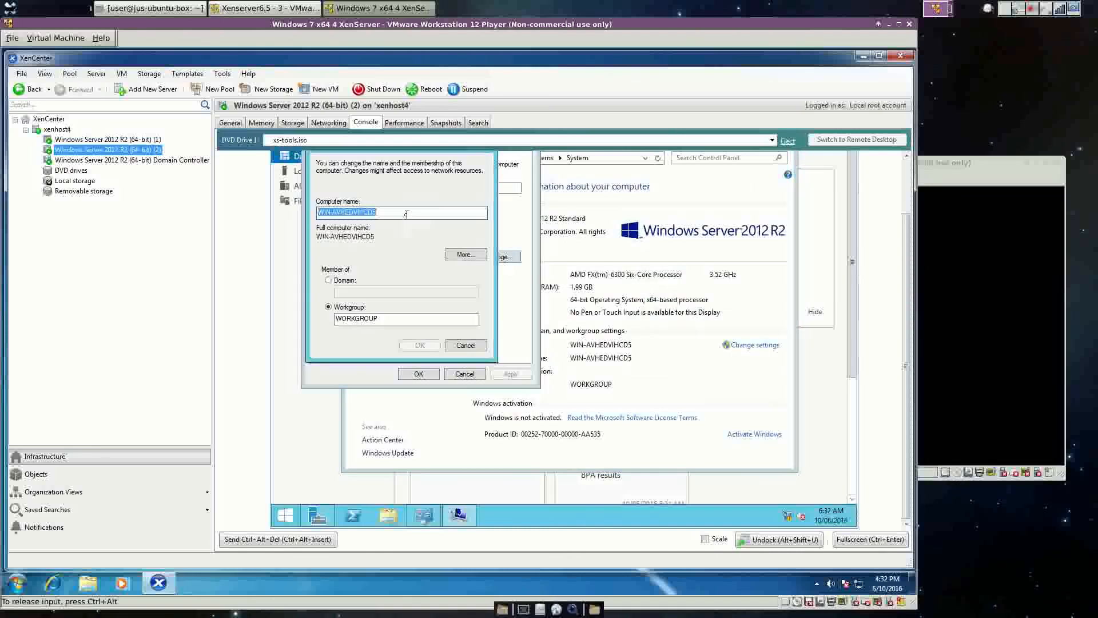
pyautogui.click(407, 214)
pyautogui.press('BackSpace')
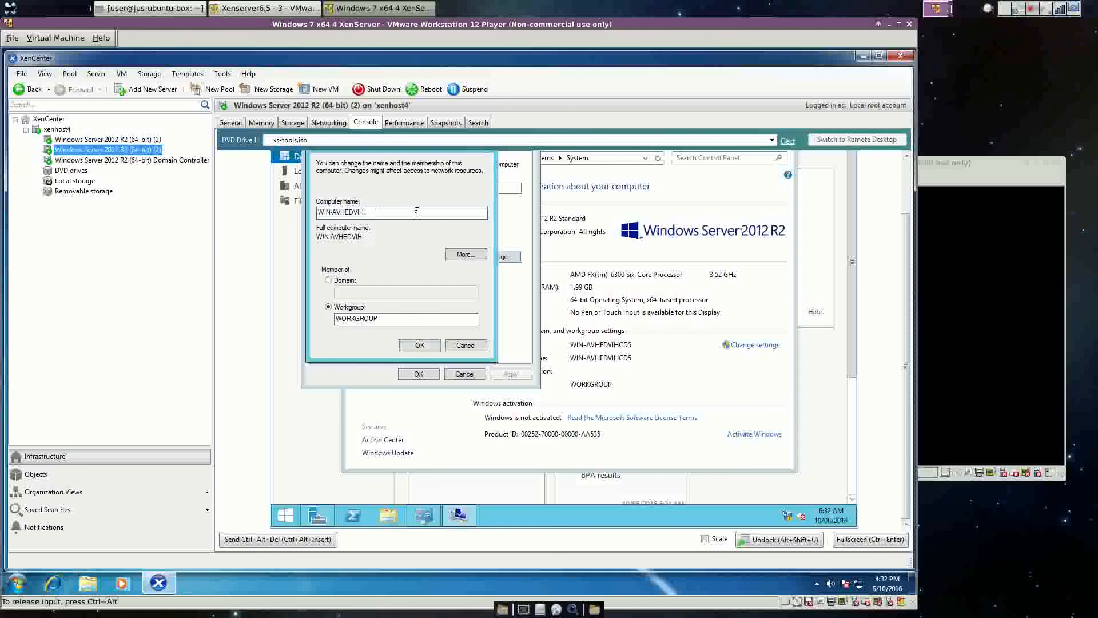
pyautogui.press('BackSpace')
pyautogui.press('BackSpace')
pyautogui.press('BackSpace')
pyautogui.press('BackSpace')
pyautogui.press('BackSpace')
pyautogui.press('BackSpace')
pyautogui.press('BackSpace')
pyautogui.write('SER')
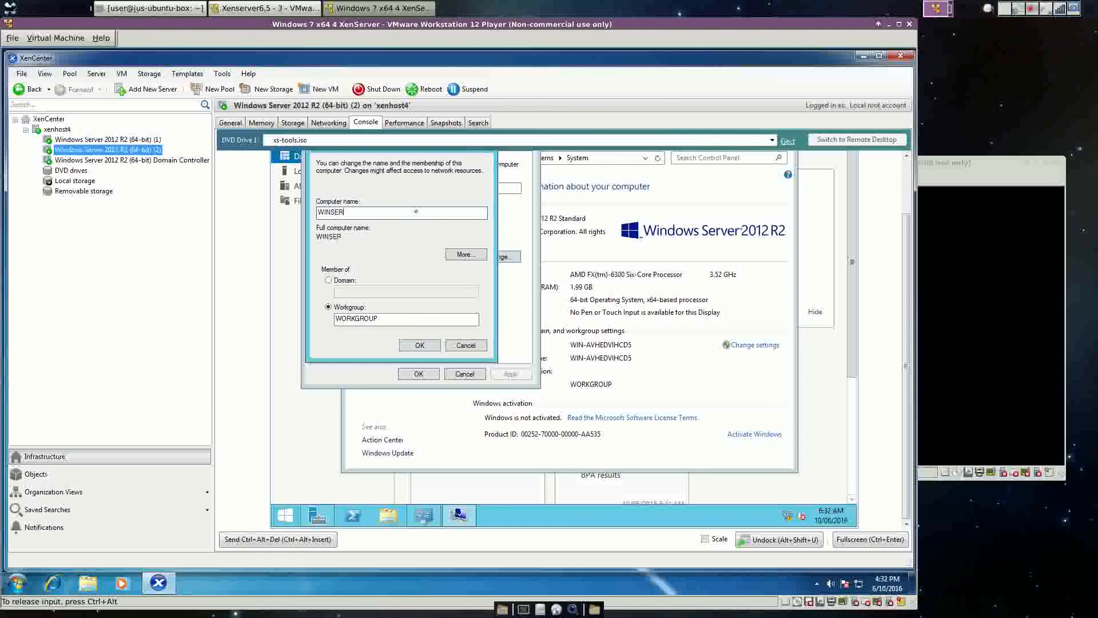
pyautogui.write('VER-2')
# Join the testdomain5.com domain using the domain Administrator credentials.
pyautogui.click(328, 280)
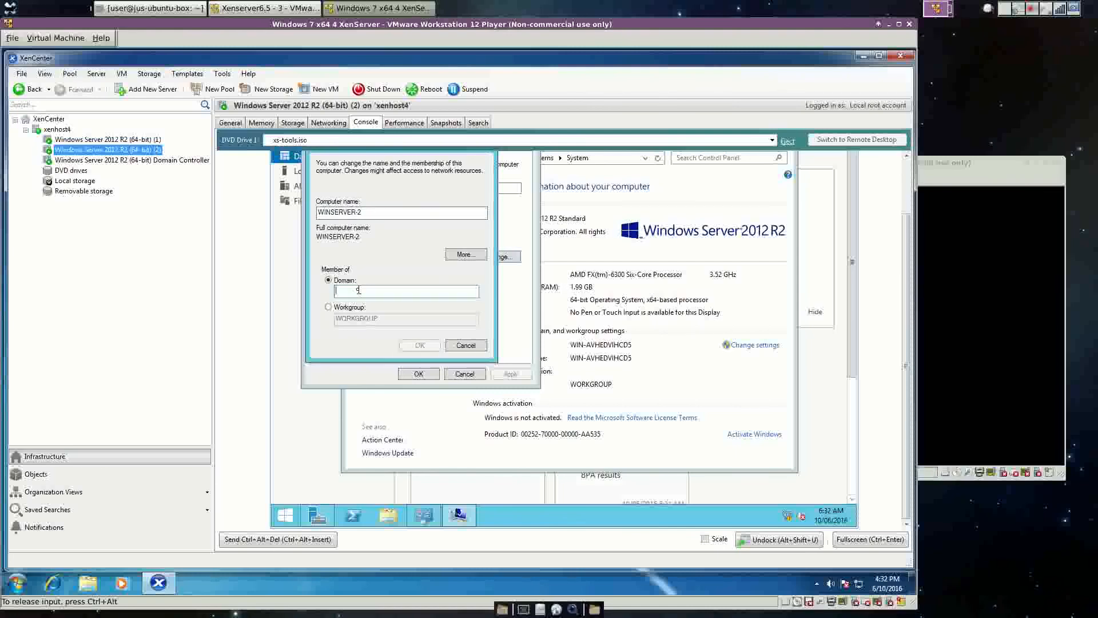
pyautogui.write('tes')
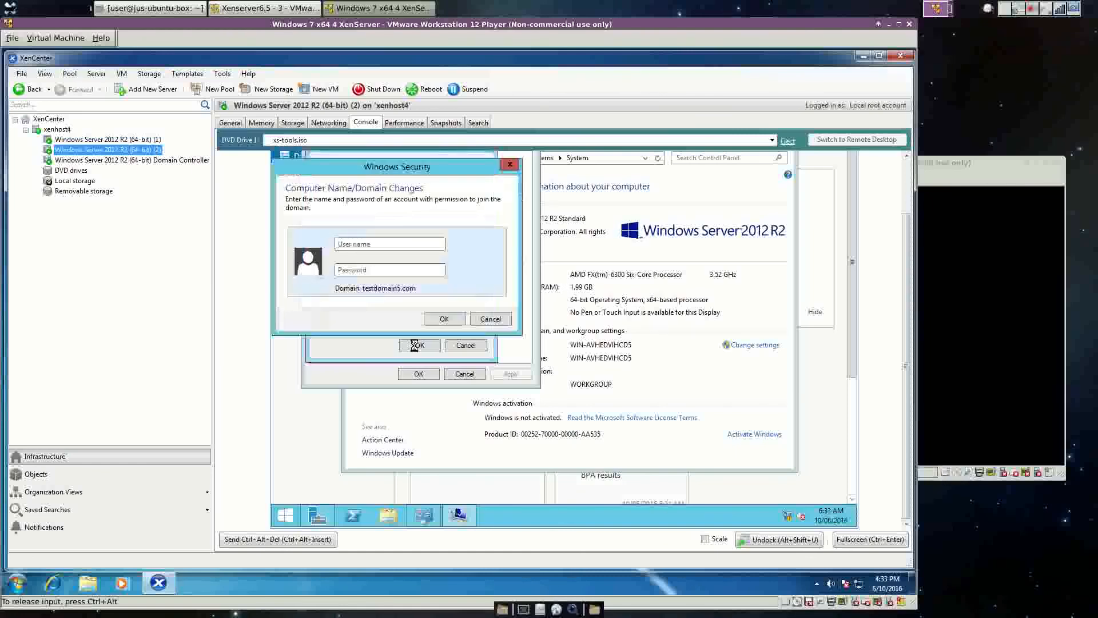
pyautogui.write('Administrator')
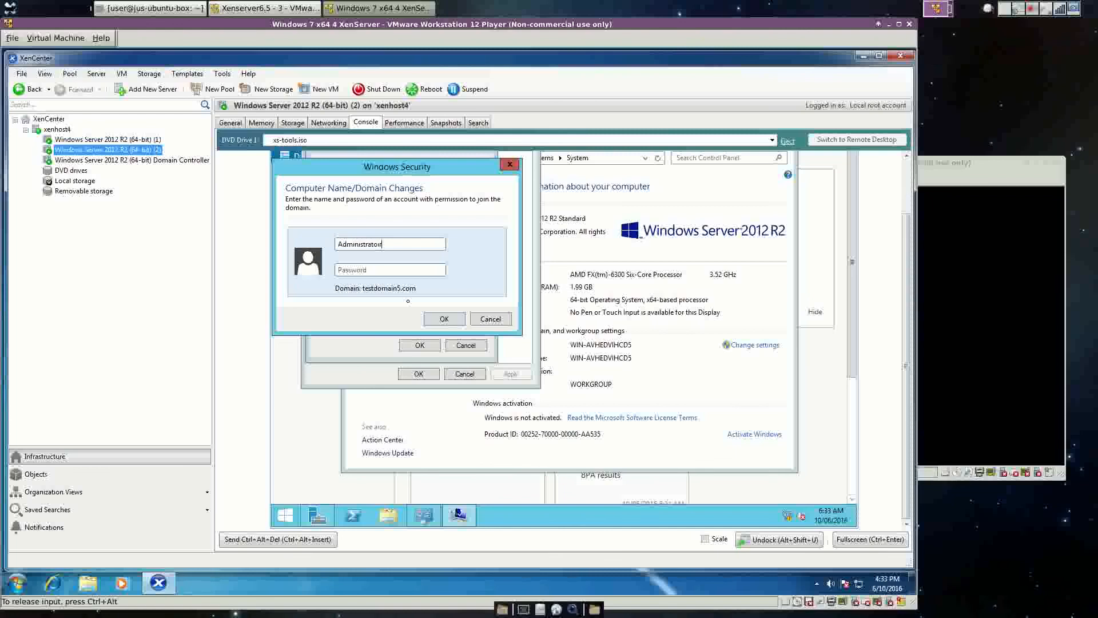
pyautogui.press('Tab')
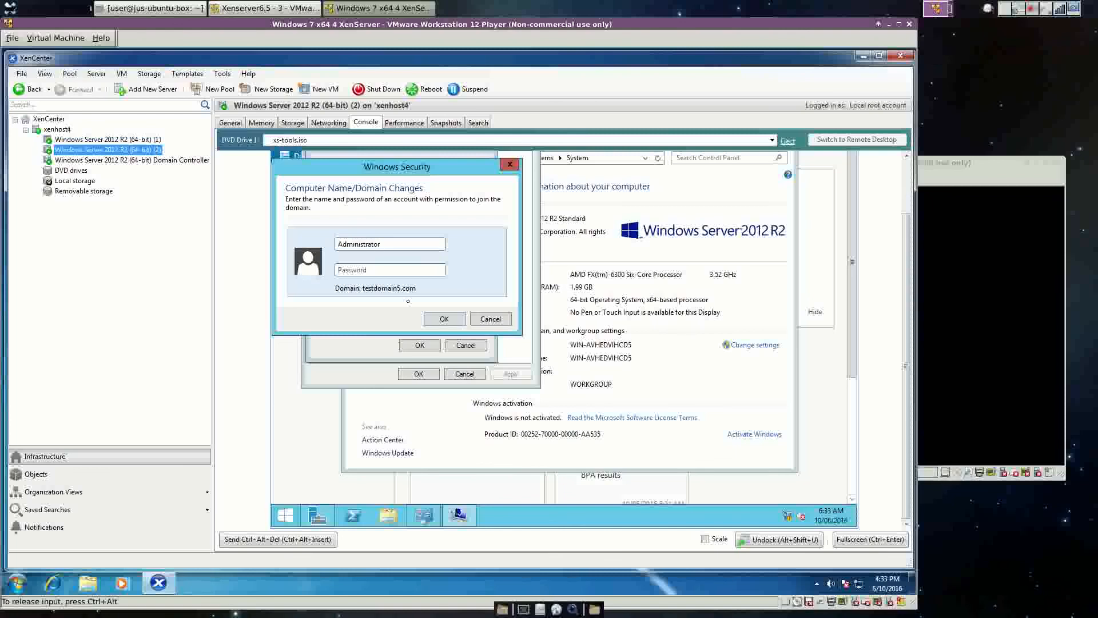
pyautogui.write('••')
pyautogui.click(447, 323)
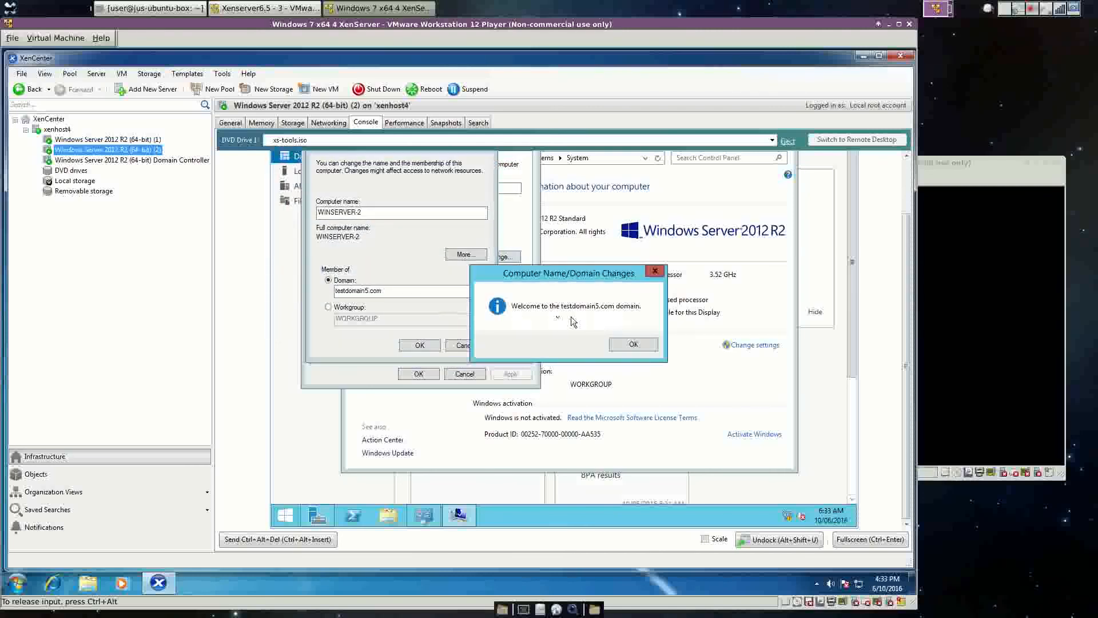
# Acknowledge the domain welcome and restart notices, then restart the server now.
pyautogui.click(617, 345)
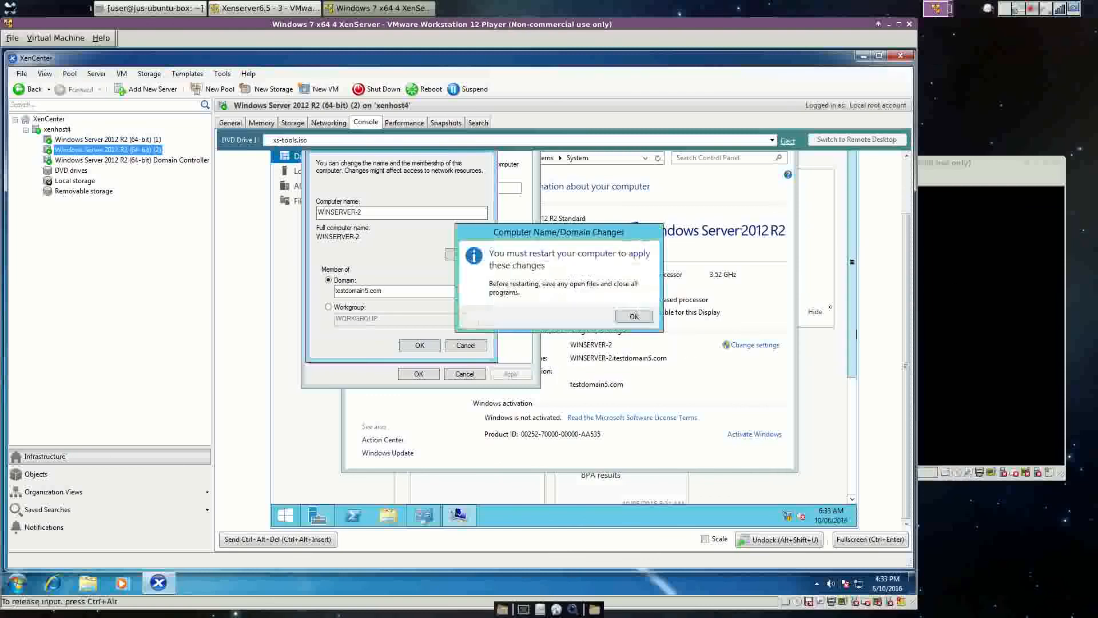
pyautogui.click(634, 318)
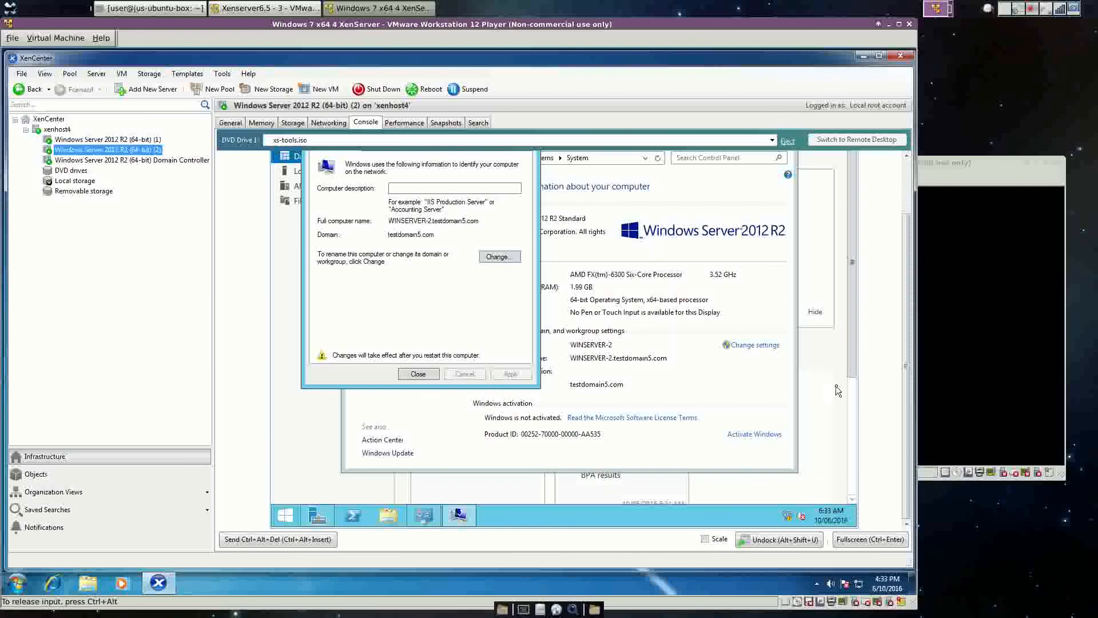
pyautogui.moveTo(907, 336); pyautogui.dragTo(909, 272)
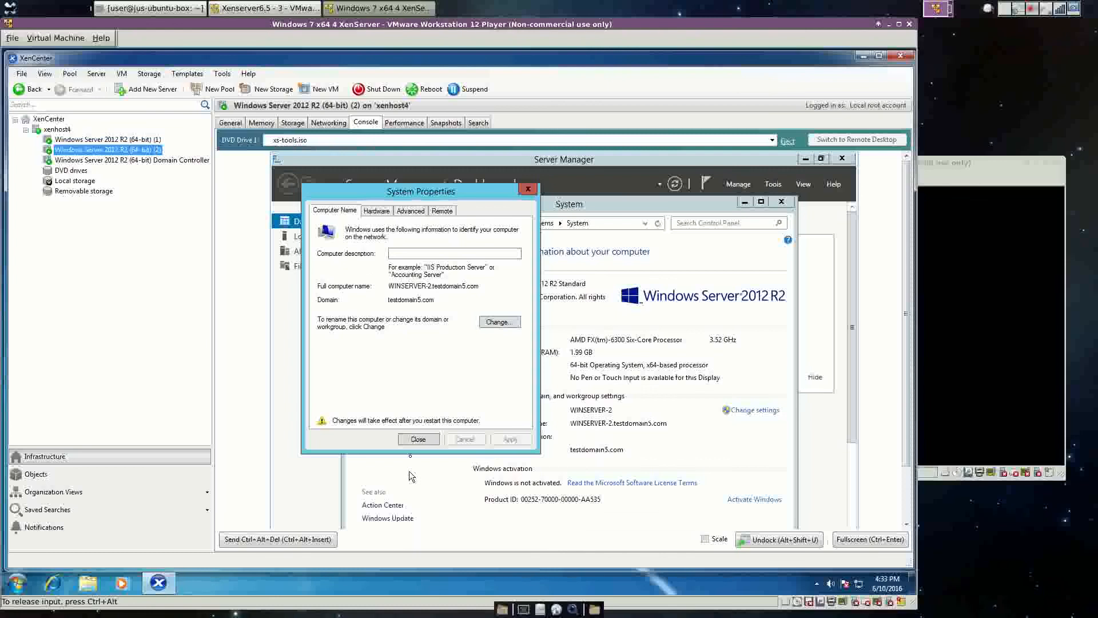
pyautogui.click(415, 440)
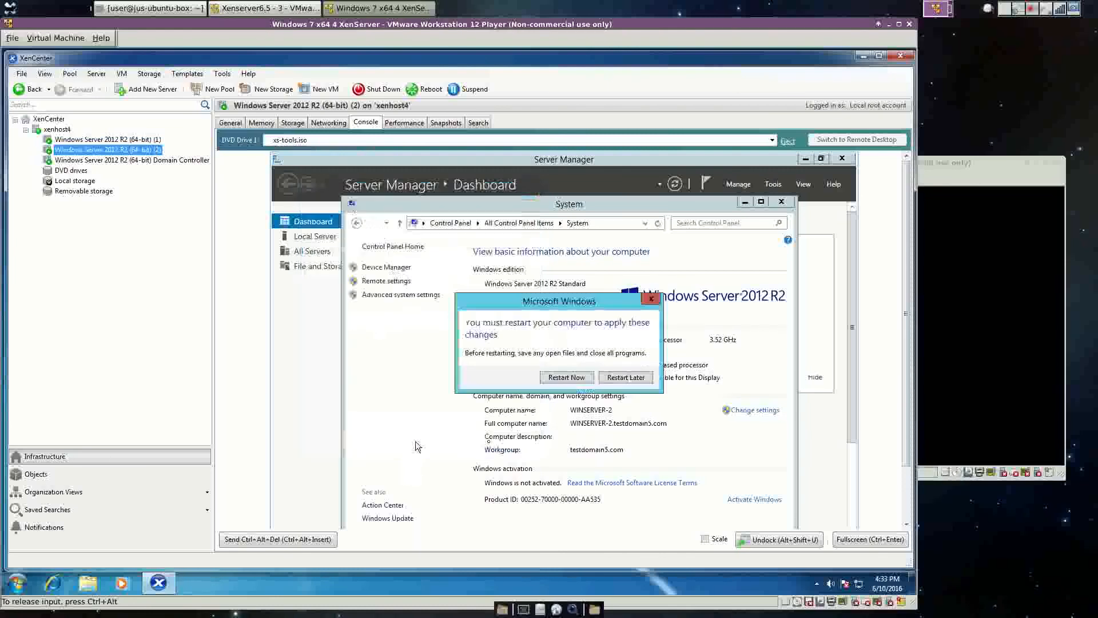
pyautogui.click(579, 380)
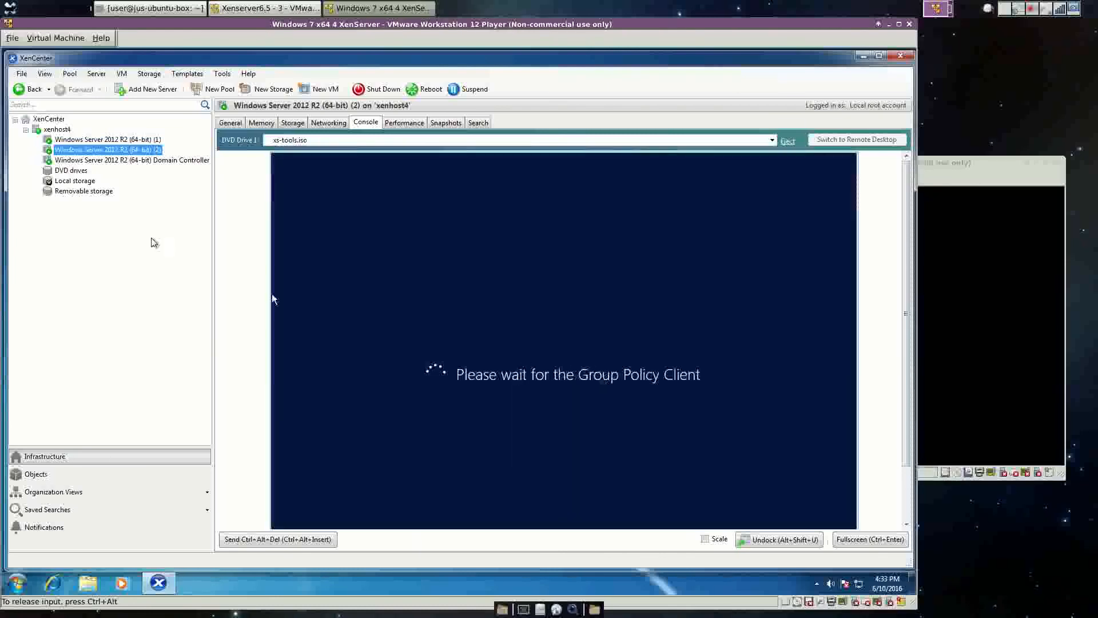
pyautogui.click(131, 160)
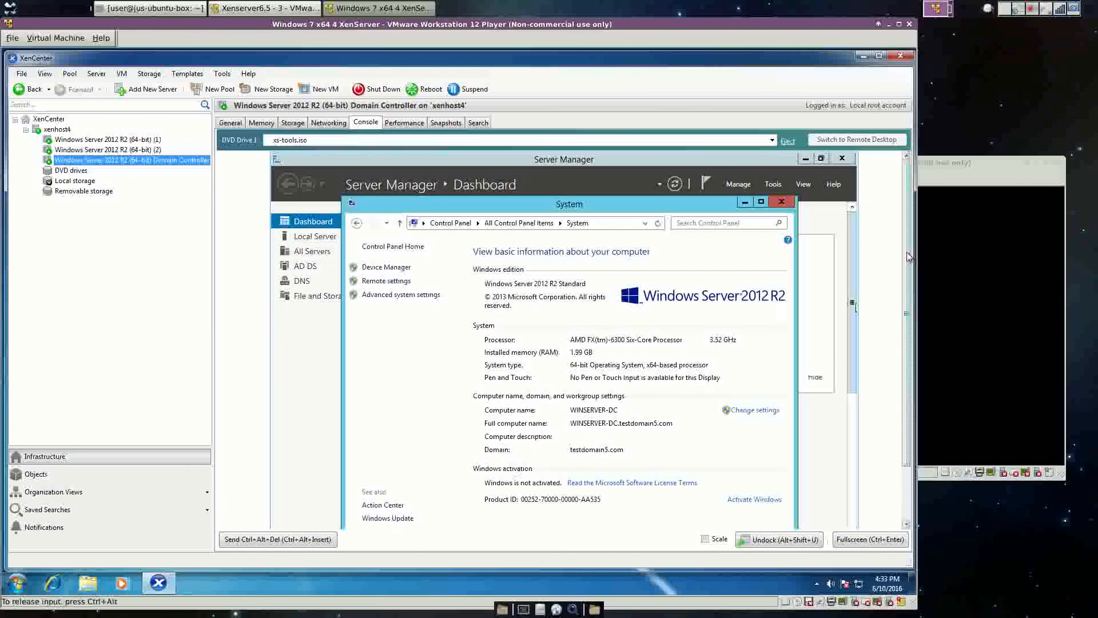
# Browse the domain controller's Start screen and its full list of installed apps.
pyautogui.moveTo(908, 261); pyautogui.dragTo(906, 350)
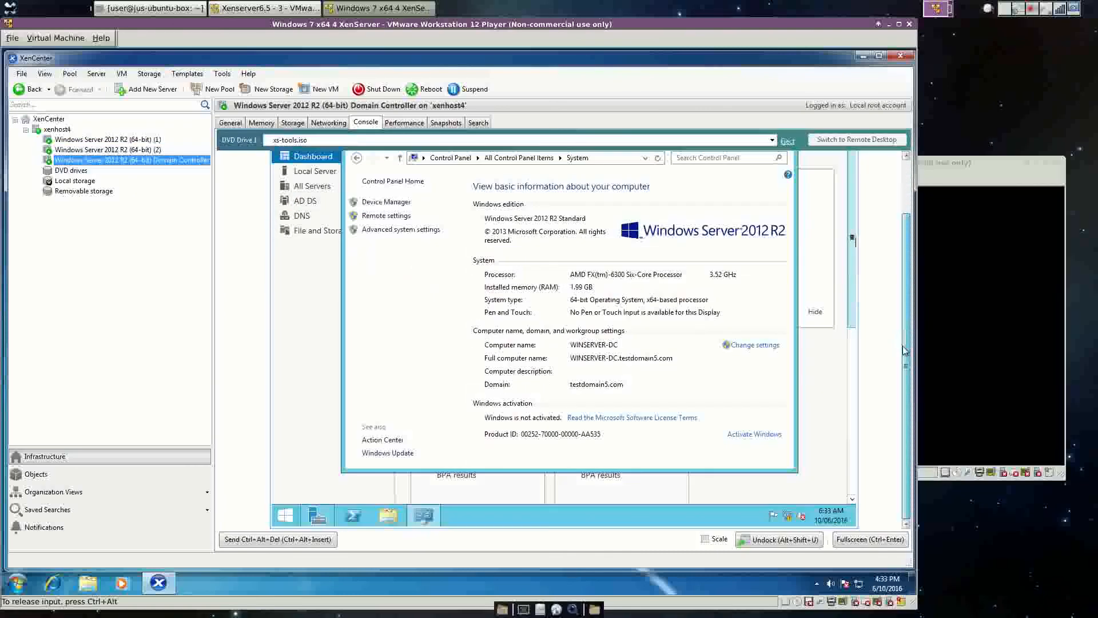
pyautogui.rightClick(286, 517)
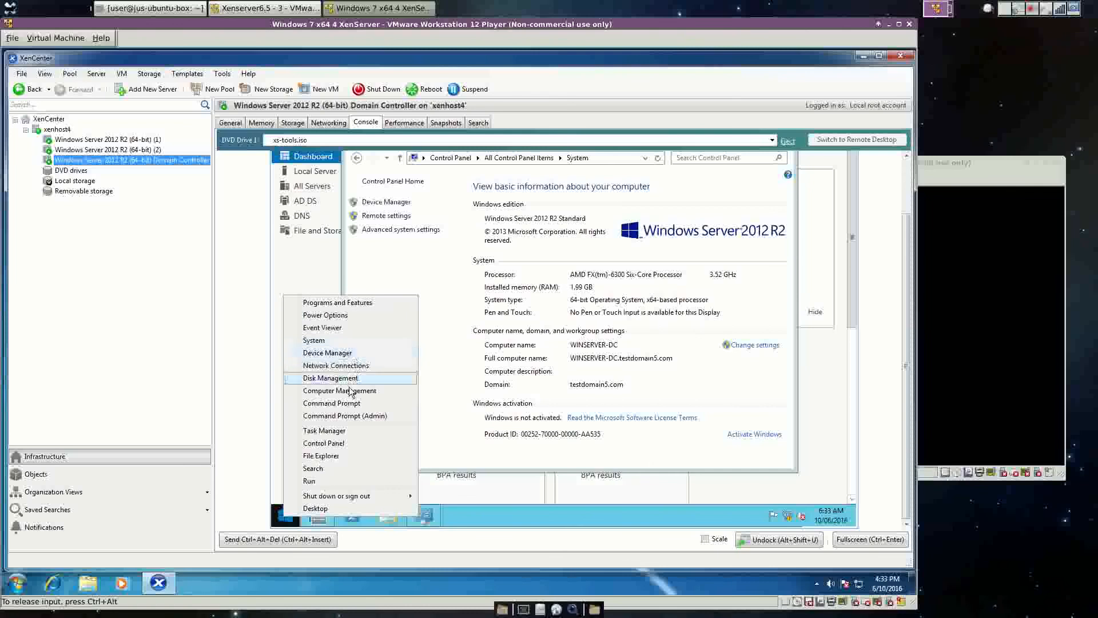
pyautogui.click(290, 522)
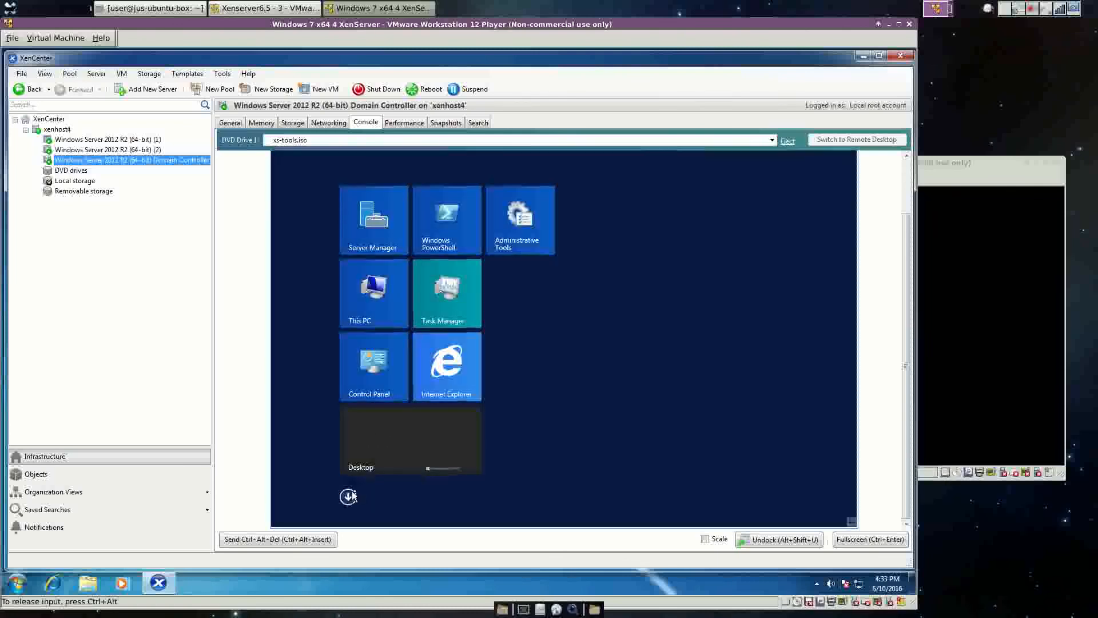
pyautogui.click(348, 496)
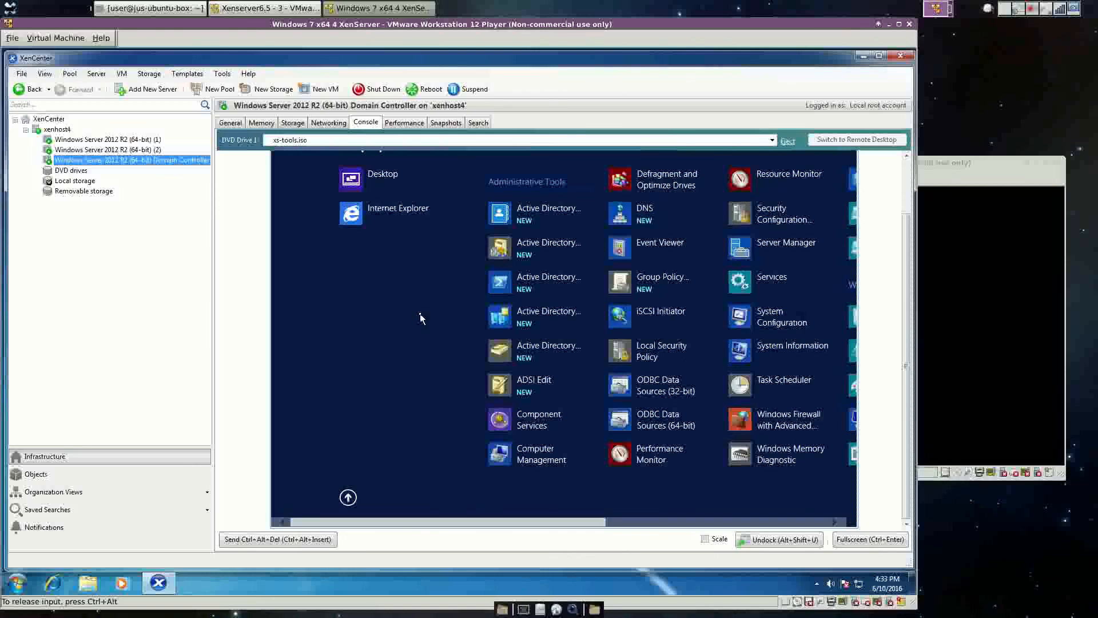
pyautogui.scroll(-3, 420, 314)
pyautogui.scroll(-1, 420, 315)
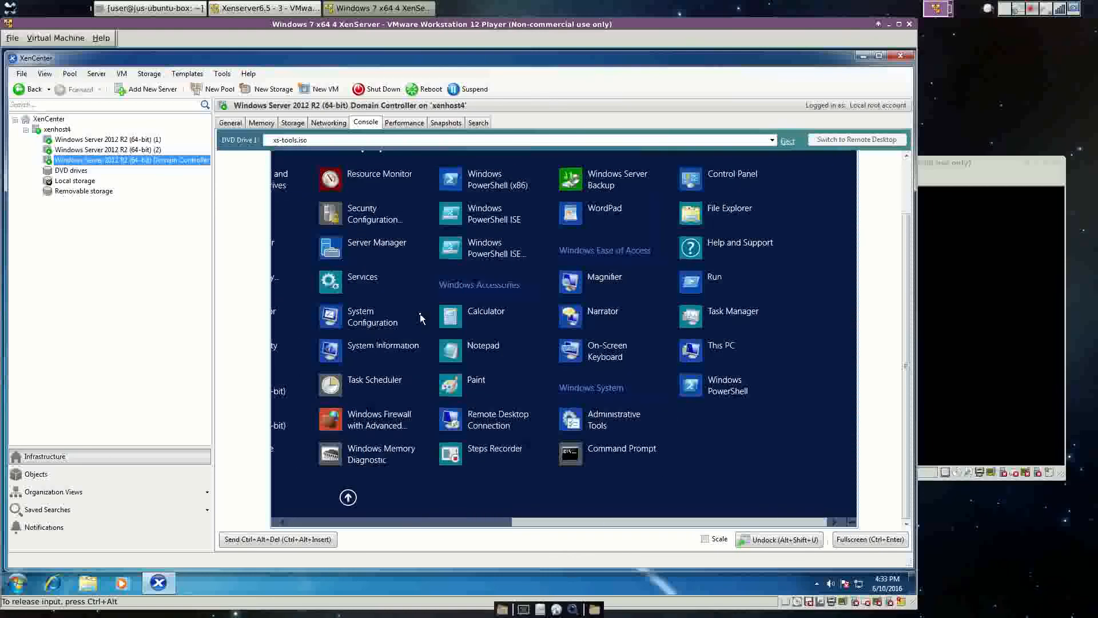
# Show Control Panel as small icons, open Administrative Tools, and select Active Directory Users and Computers.
pyautogui.click(723, 172)
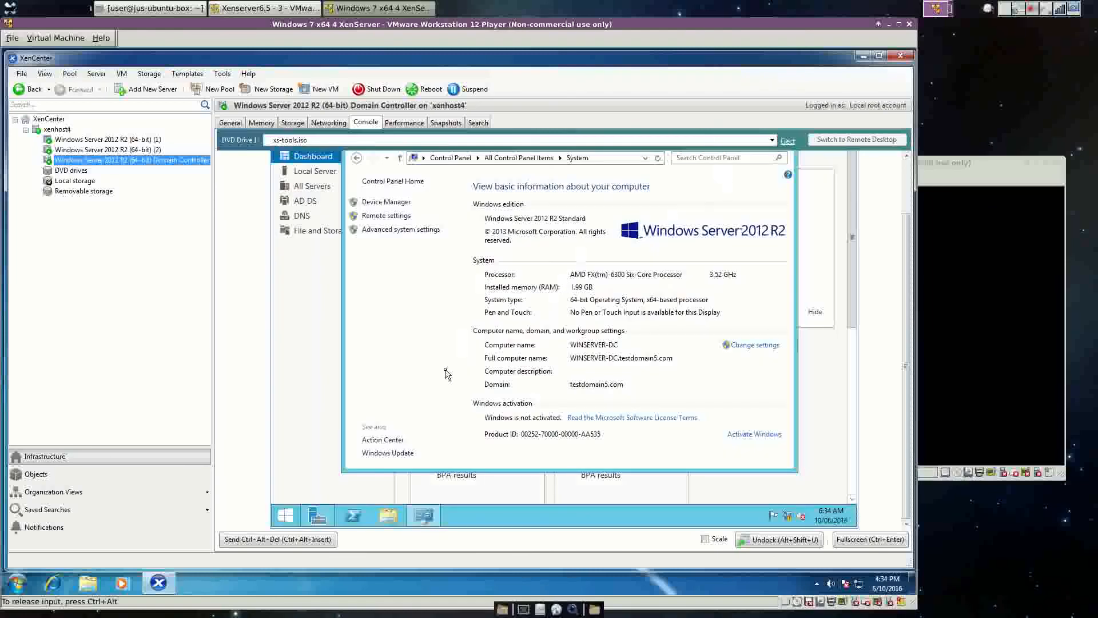
pyautogui.click(450, 158)
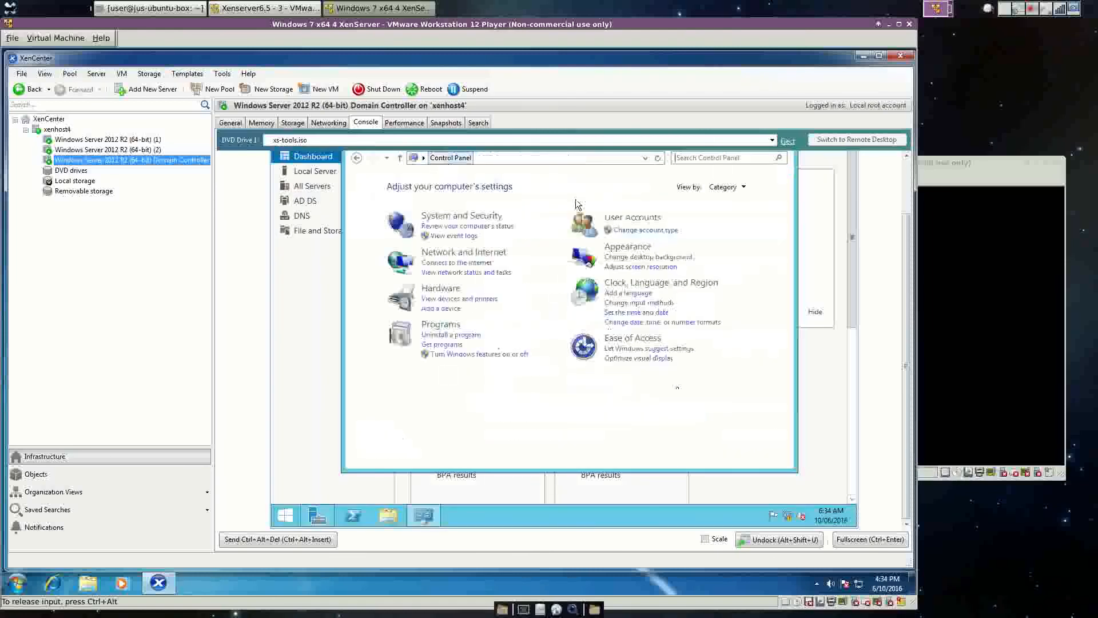
pyautogui.click(722, 187)
pyautogui.click(740, 229)
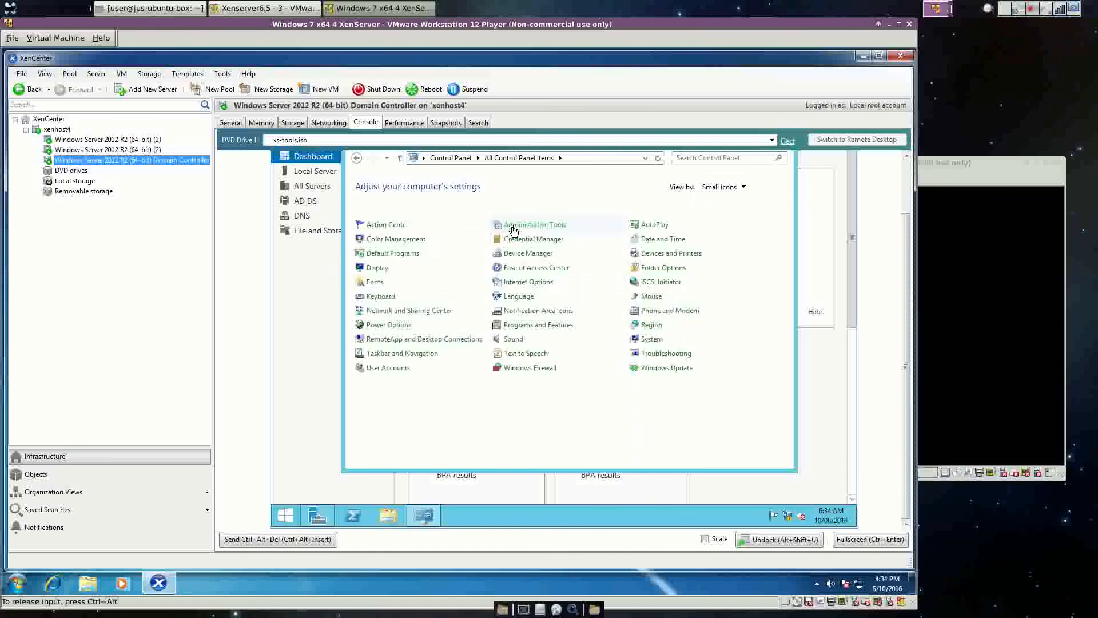
pyautogui.click(512, 227)
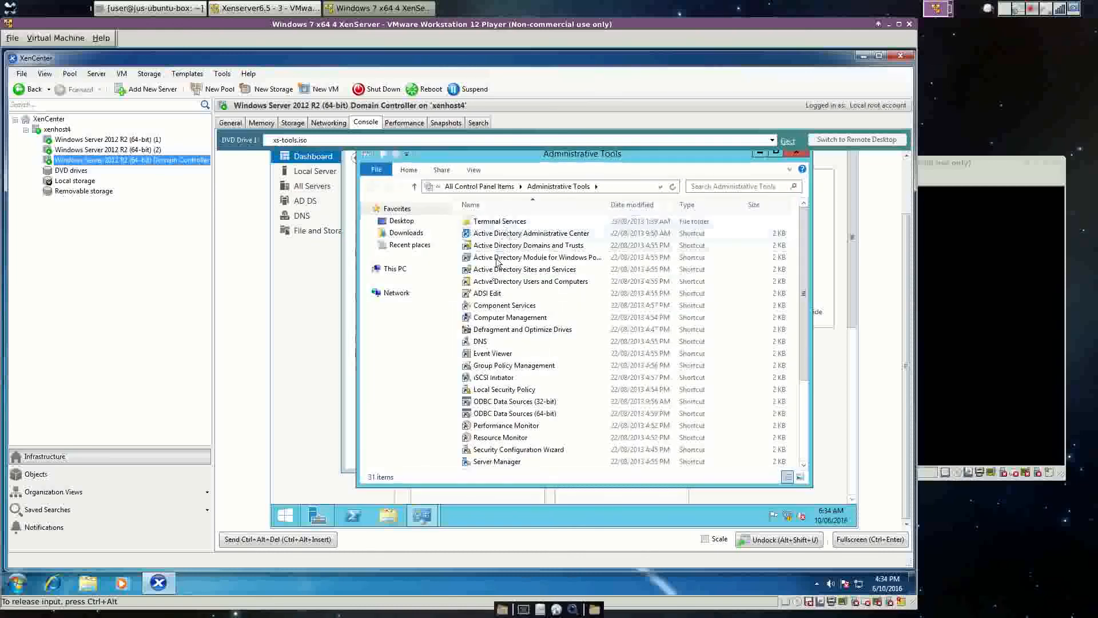
pyautogui.scroll(-4, 495, 312)
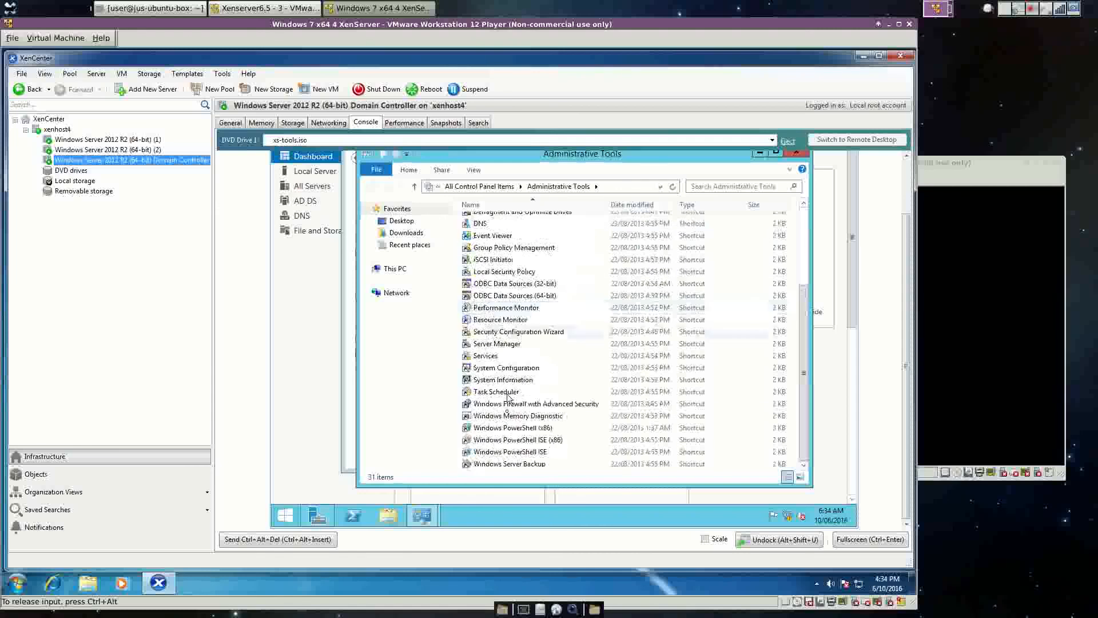
pyautogui.scroll(4, 504, 419)
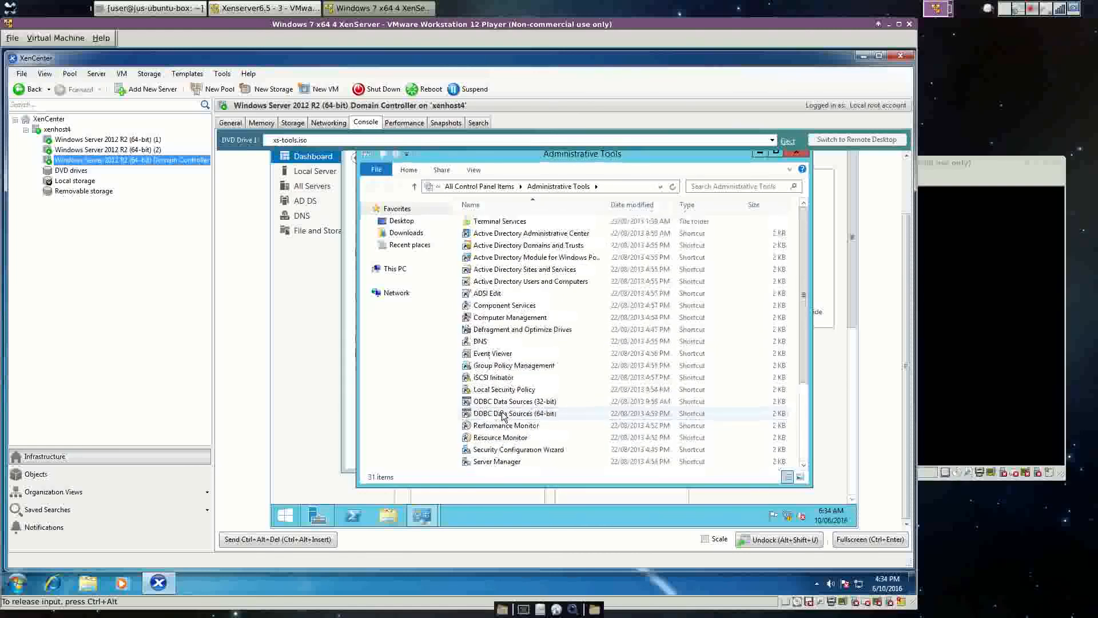
pyautogui.click(516, 282)
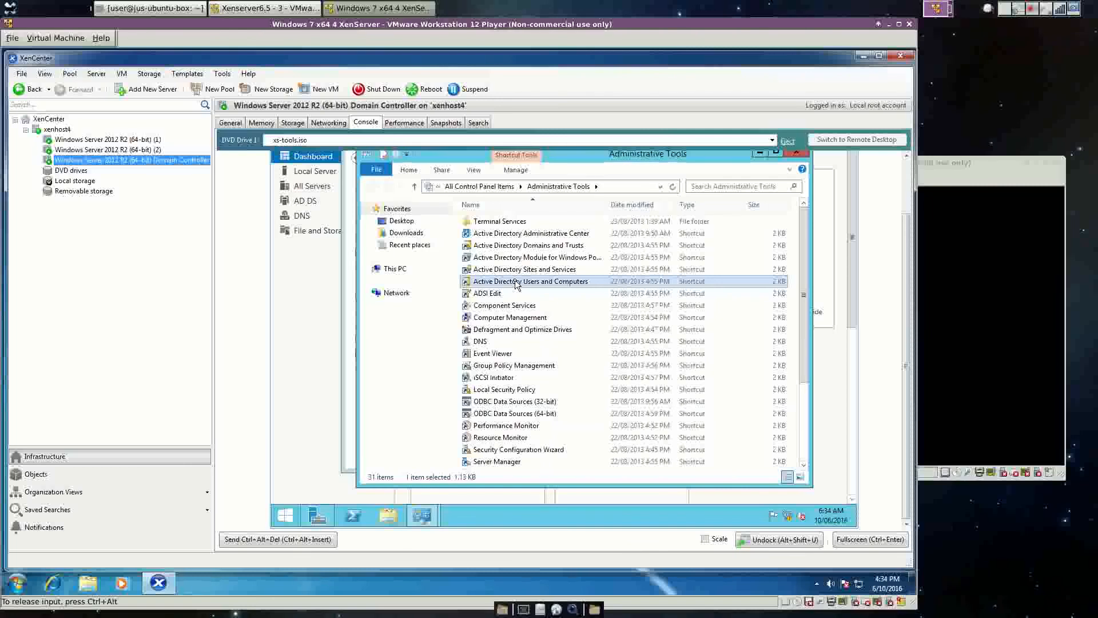
# Launch Active Directory Users and Computers and review the Builtin Administrators group's properties without changes.
pyautogui.doubleClick(516, 282)
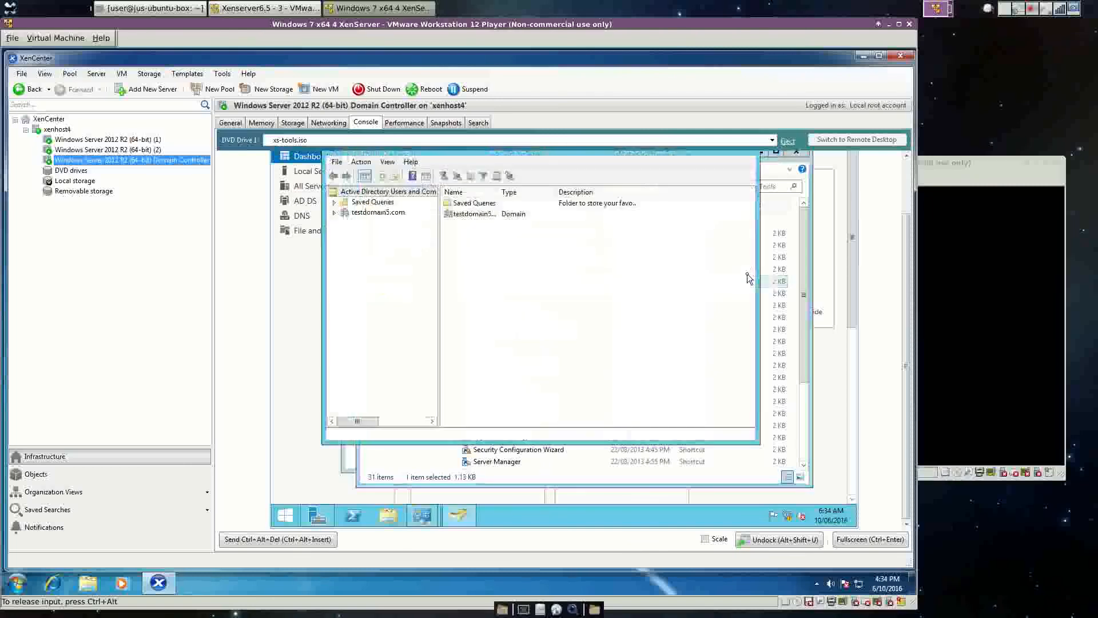
pyautogui.moveTo(907, 219); pyautogui.dragTo(908, 167)
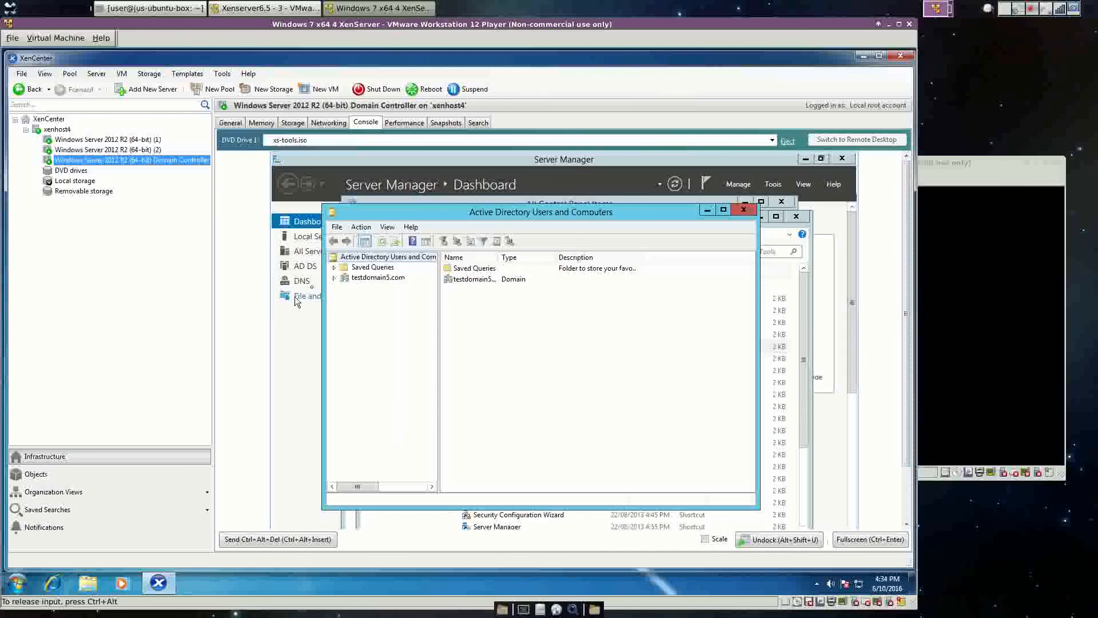
pyautogui.click(334, 279)
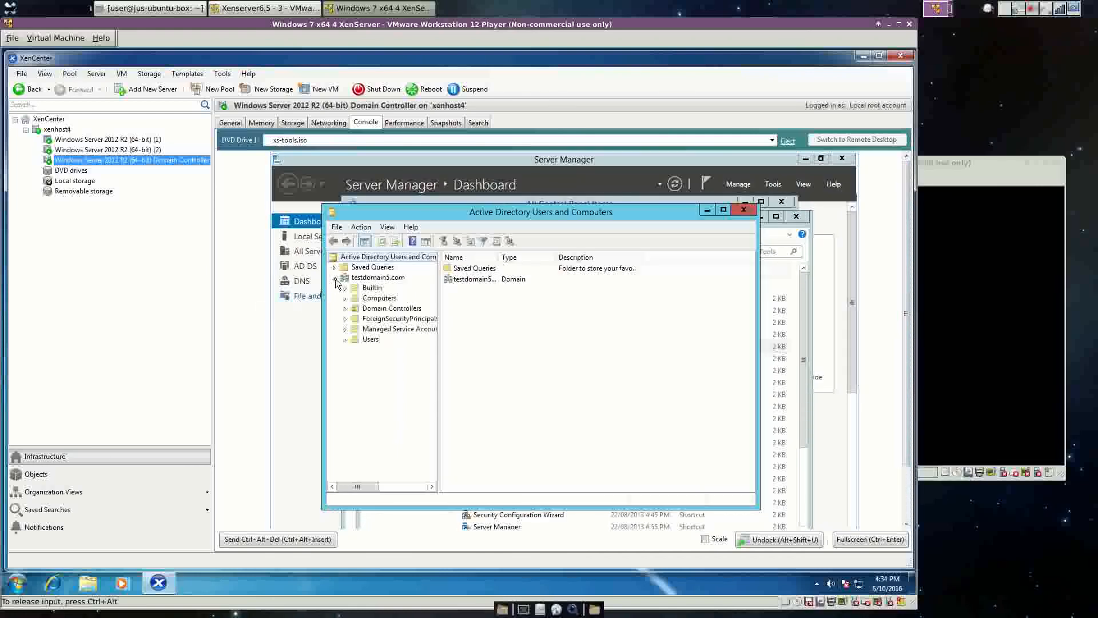
pyautogui.click(371, 288)
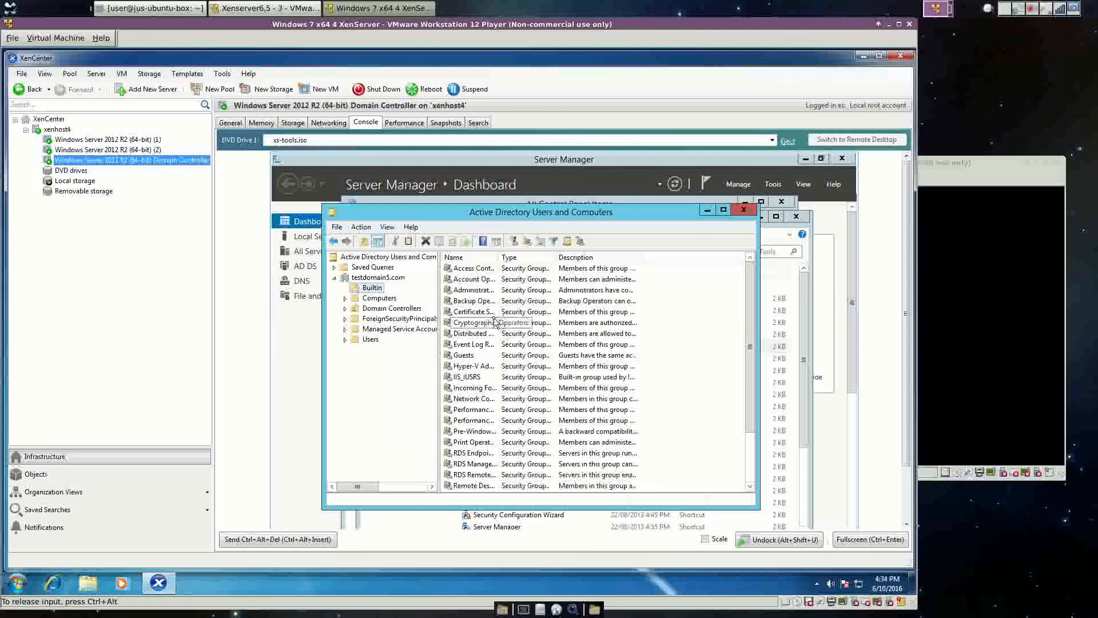
pyautogui.click(484, 293)
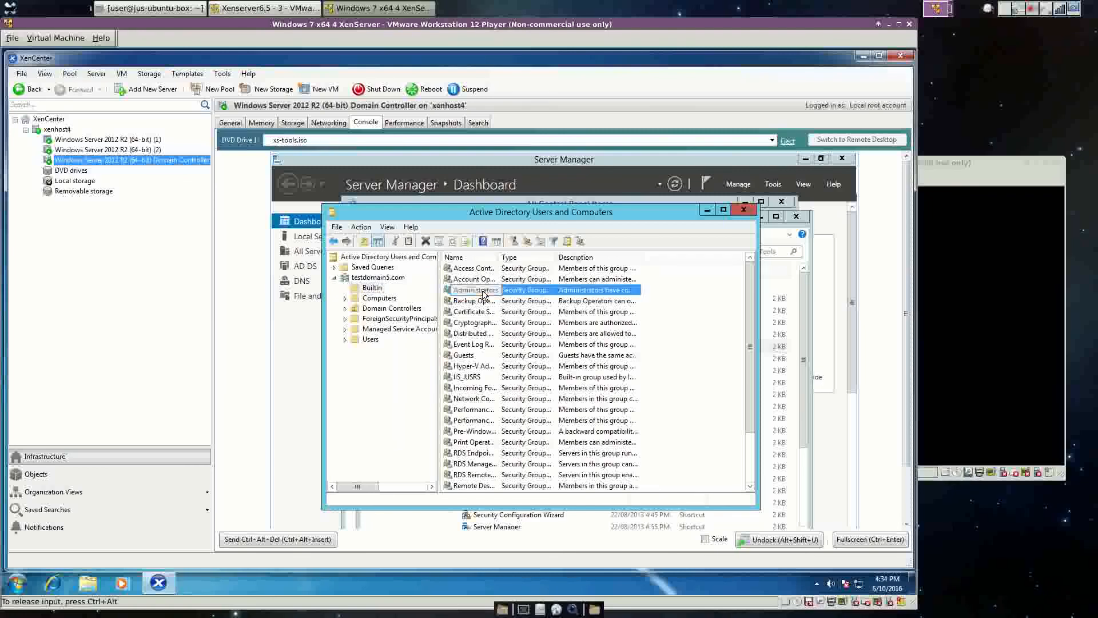
pyautogui.doubleClick(484, 293)
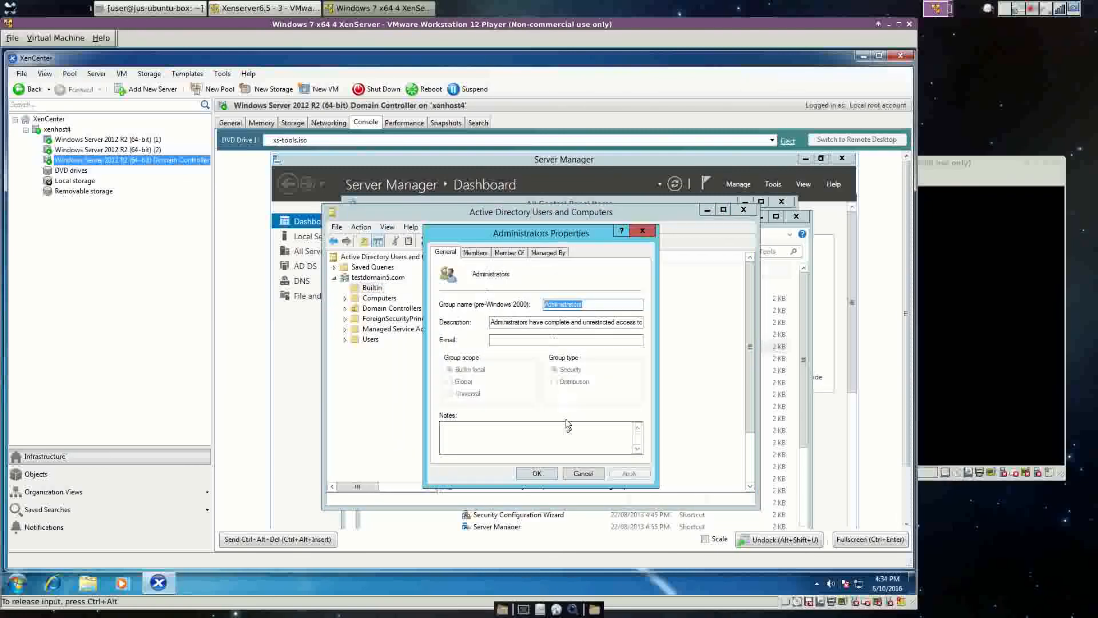
pyautogui.click(477, 253)
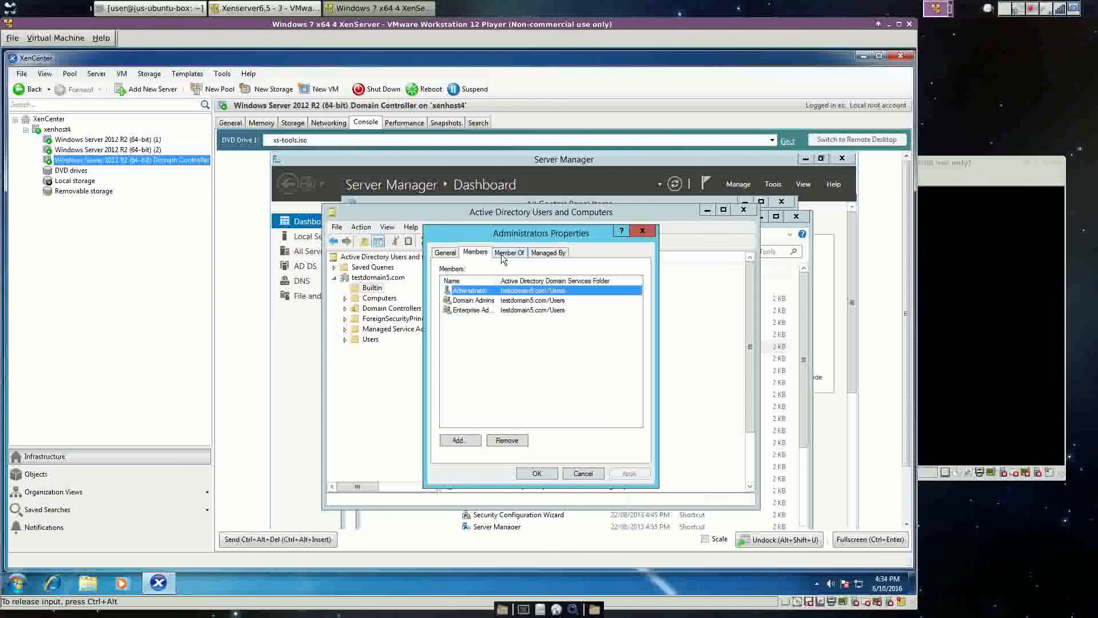
pyautogui.click(504, 256)
pyautogui.click(548, 254)
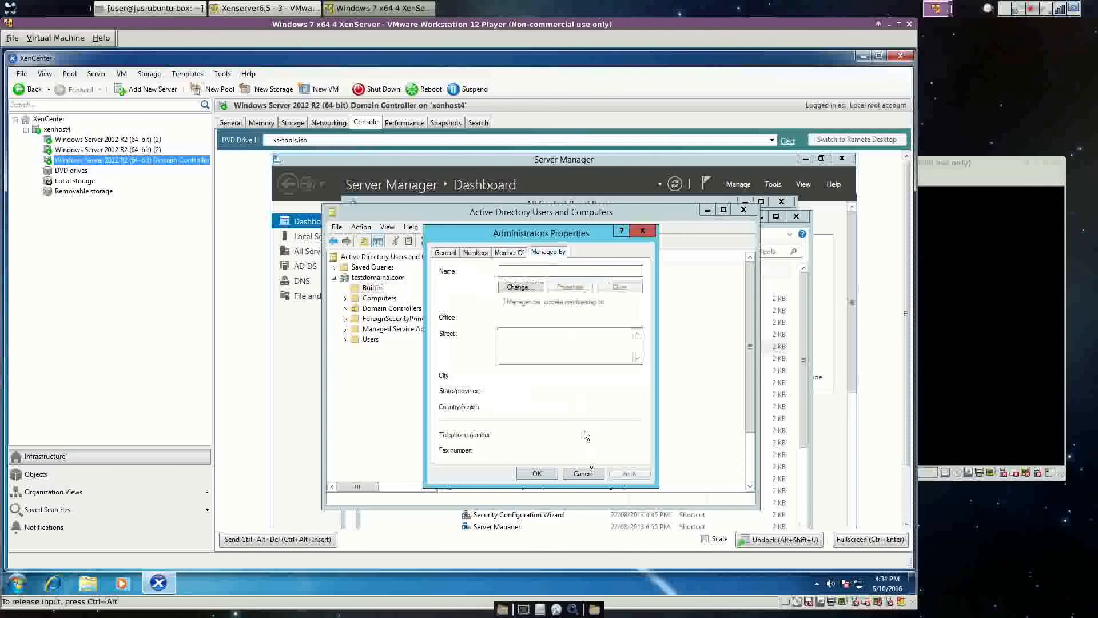
pyautogui.click(589, 473)
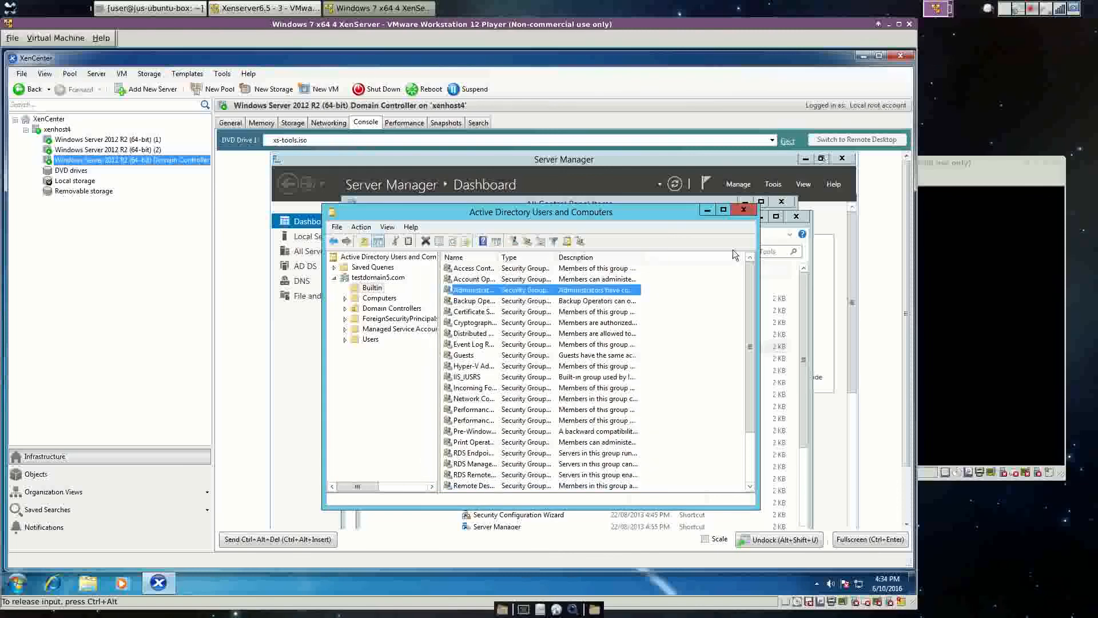
pyautogui.click(1030, 10)
pyautogui.click(1027, 38)
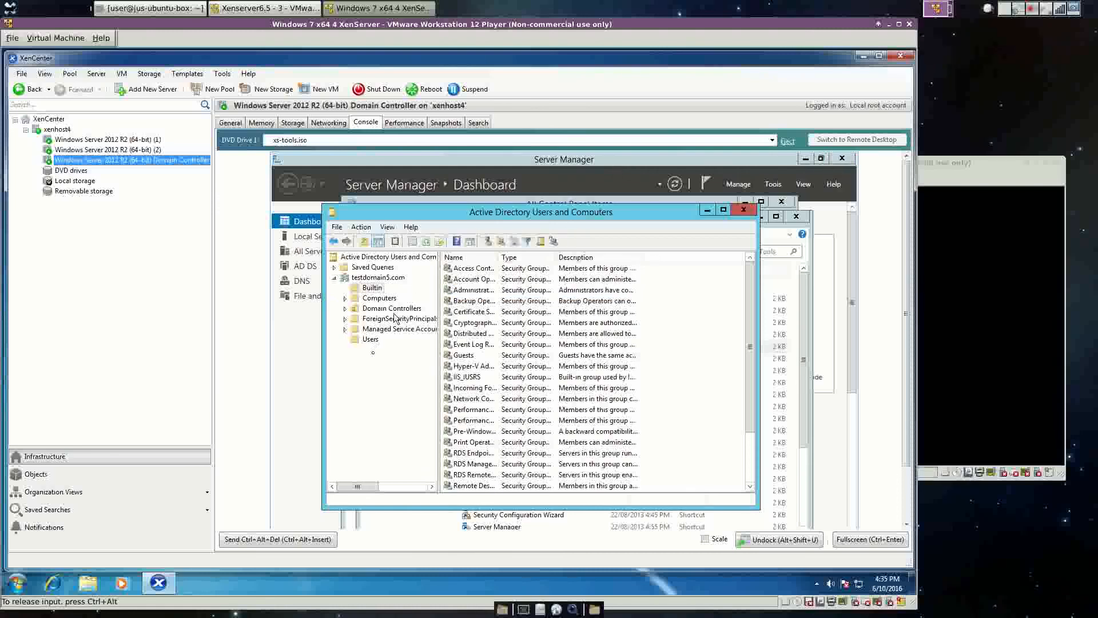
# Enable Password never expires on the Users container's Administrator account and apply it.
pyautogui.click(372, 341)
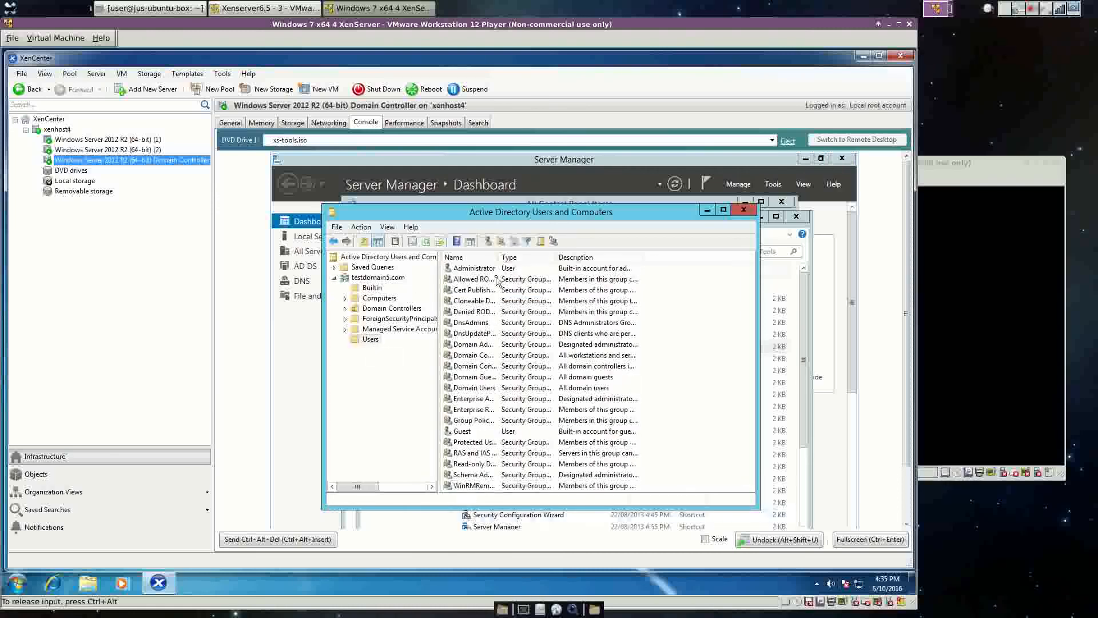
pyautogui.click(492, 269)
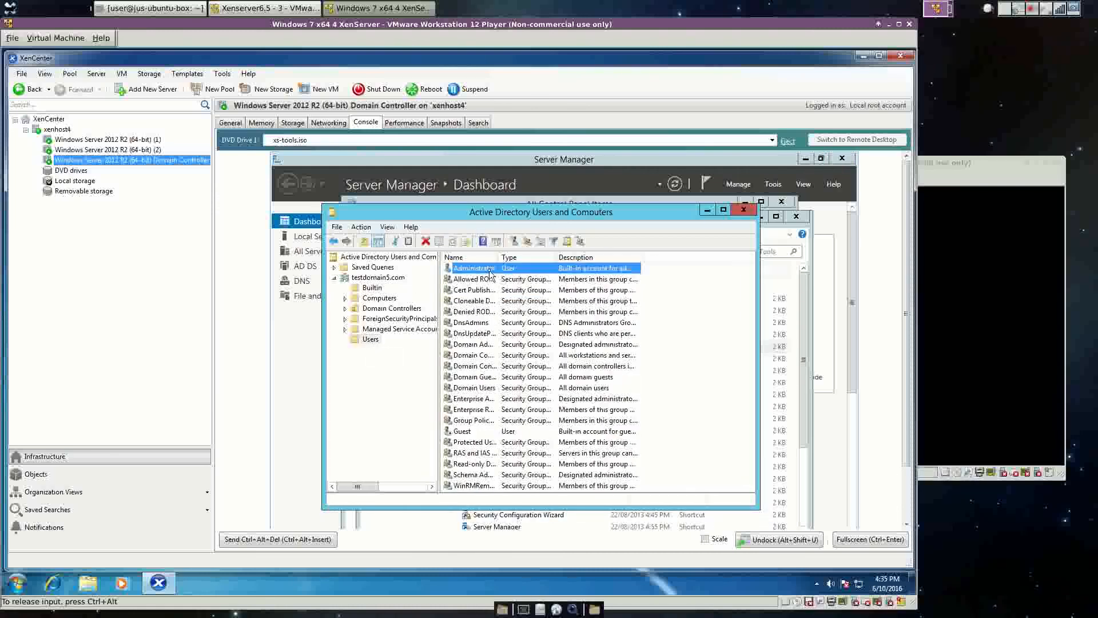
pyautogui.doubleClick(490, 270)
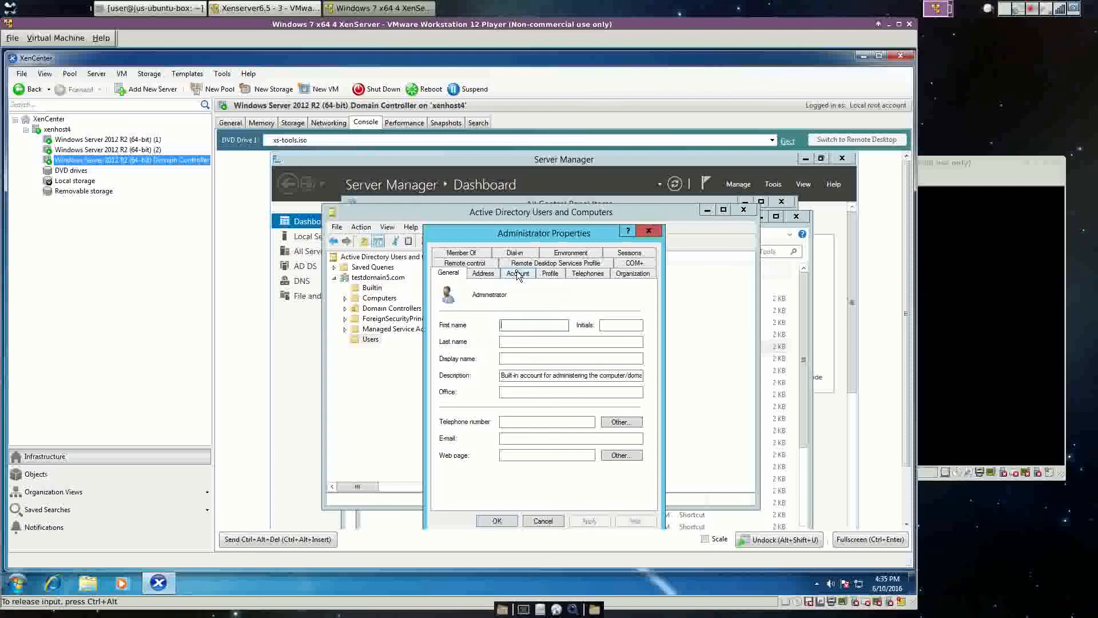
pyautogui.click(516, 273)
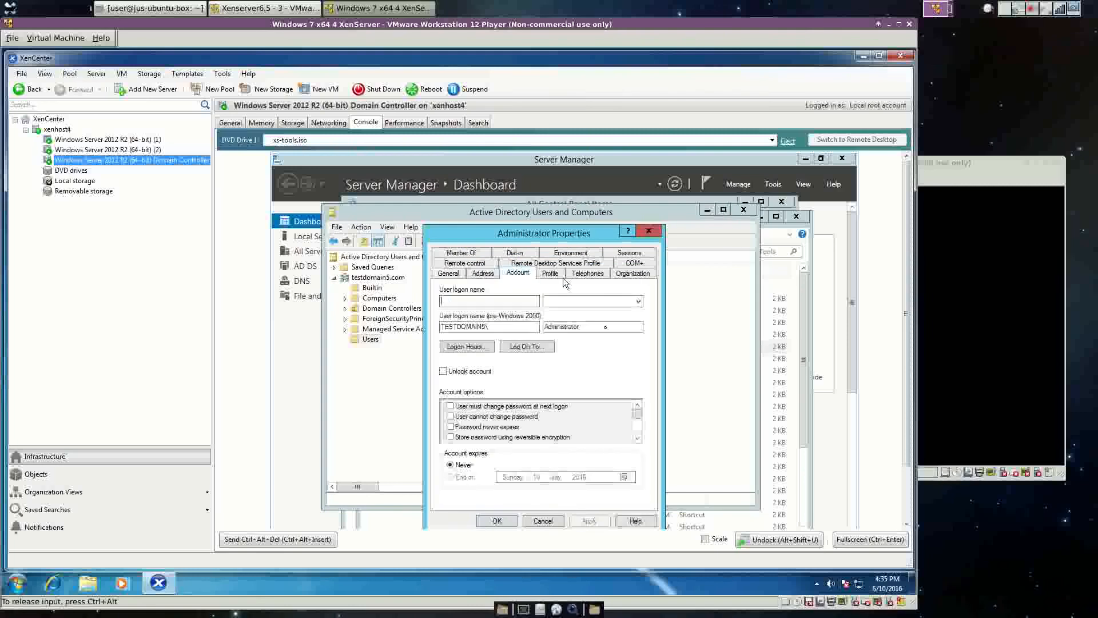
pyautogui.click(451, 427)
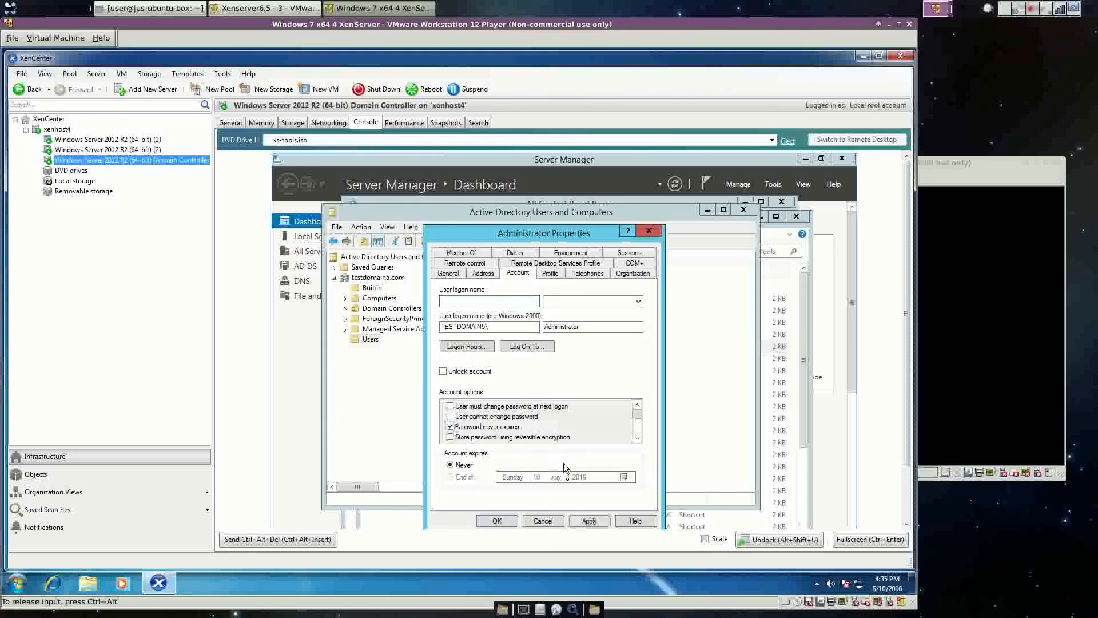
pyautogui.click(588, 519)
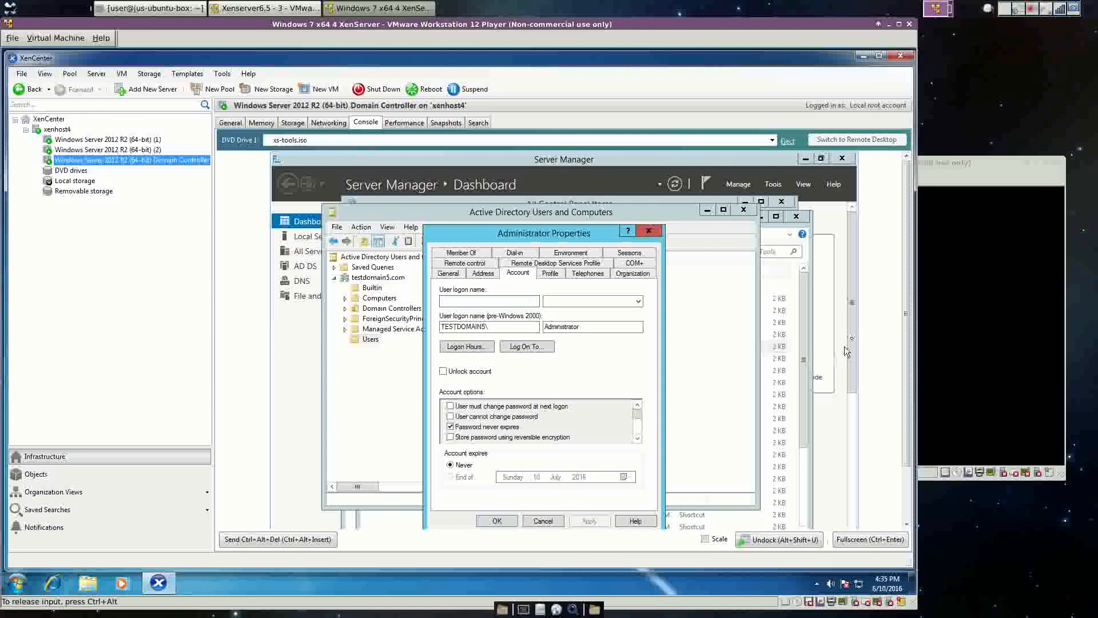
pyautogui.click(508, 521)
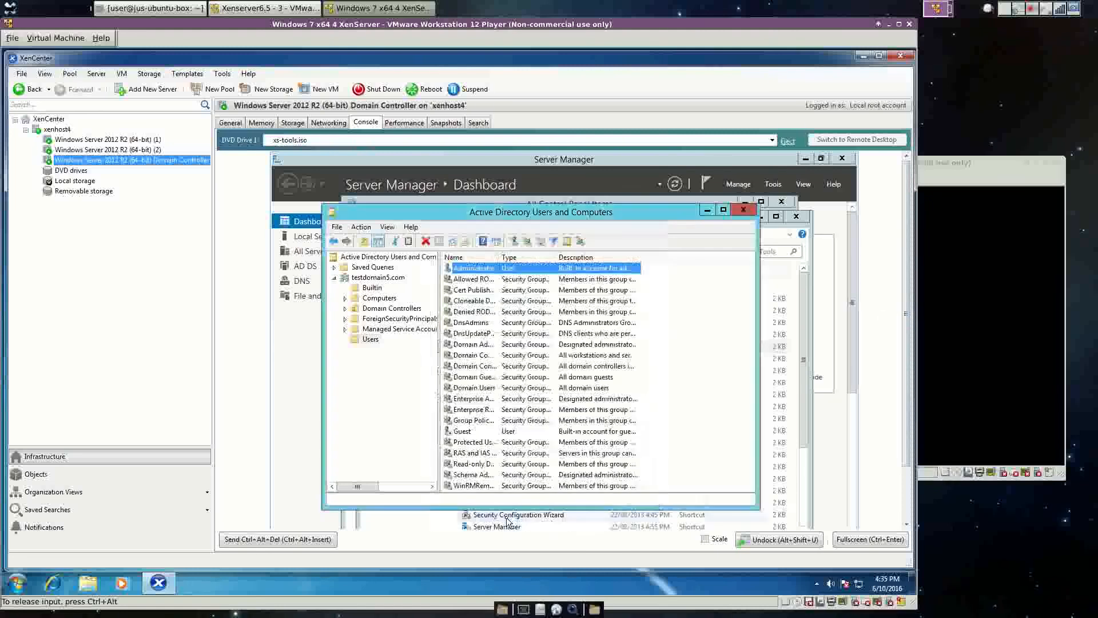
pyautogui.click(737, 210)
# Close the Administrative Tools and All Control Panel Items windows to reveal Server Manager.
pyautogui.click(796, 216)
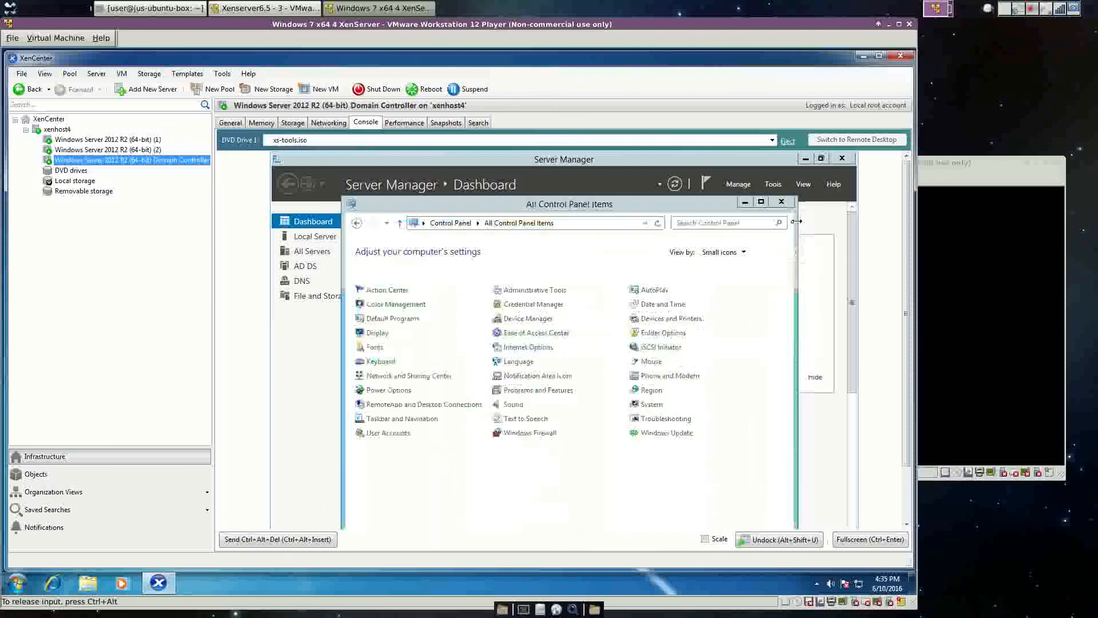
pyautogui.click(781, 202)
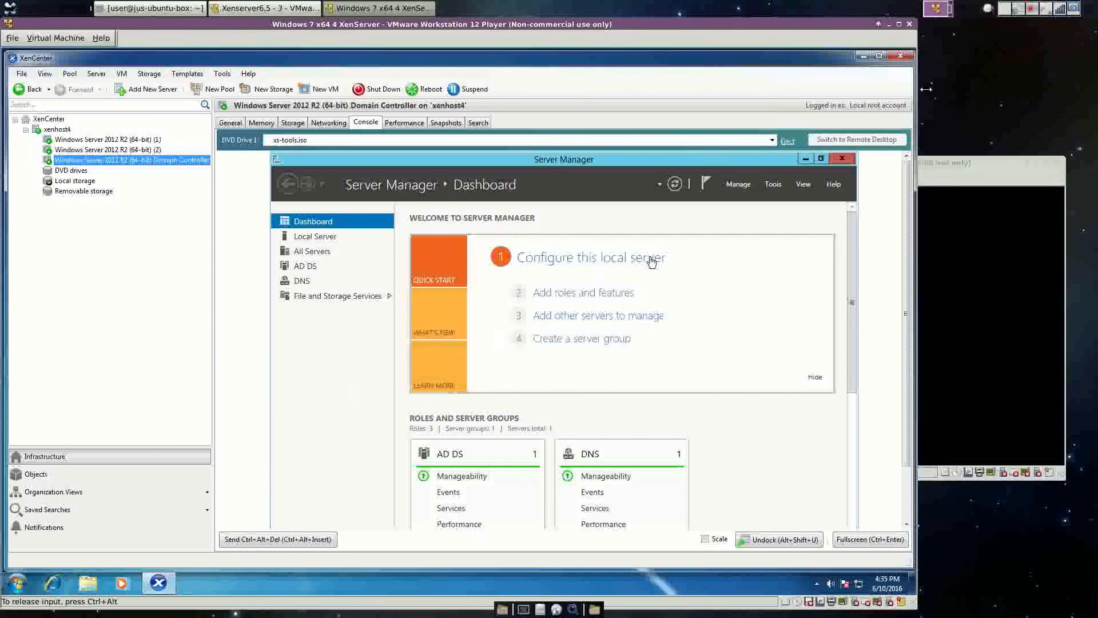
pyautogui.click(1041, 10)
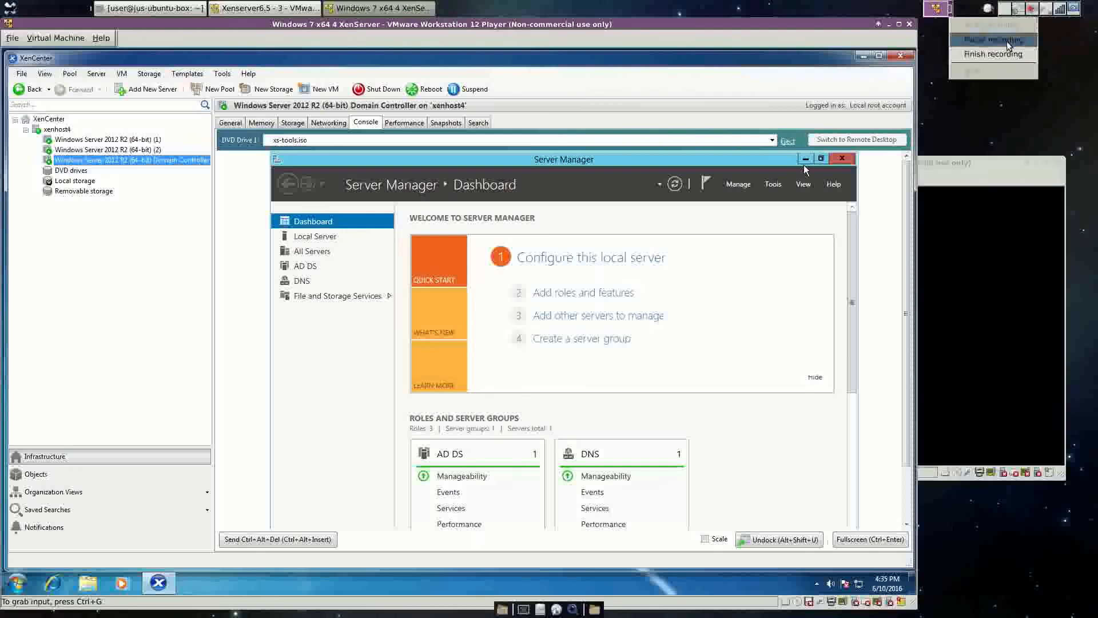